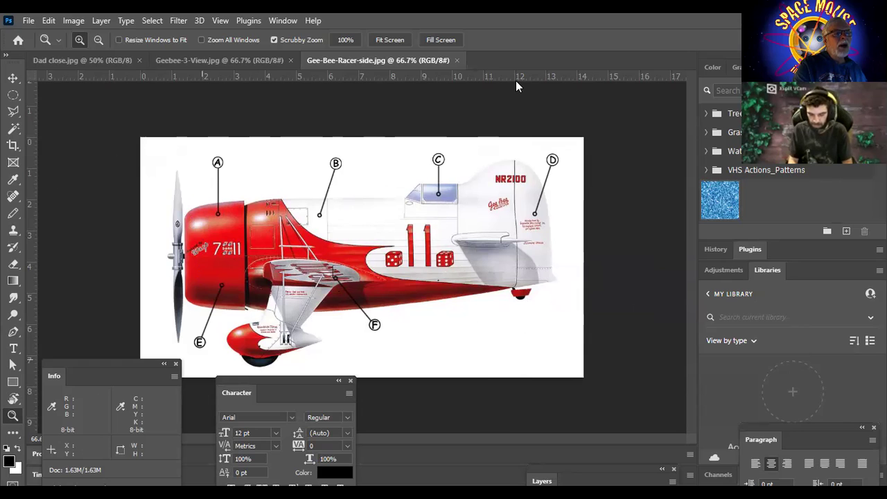
Step: View the three-view drawing in Geebee-3-View.jpg and return to Gee-Bee-Racer-side.jpg
{"action": "left_click", "coordinate": [209, 60]}
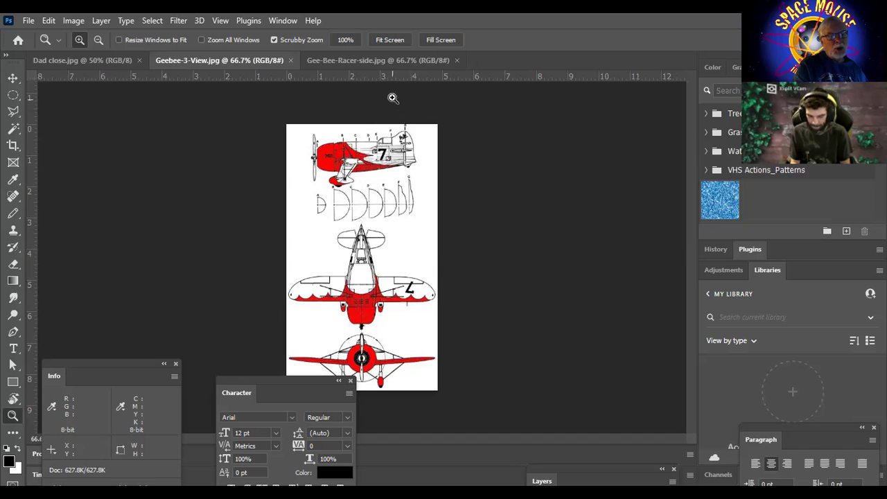
{"action": "left_click", "coordinate": [384, 62]}
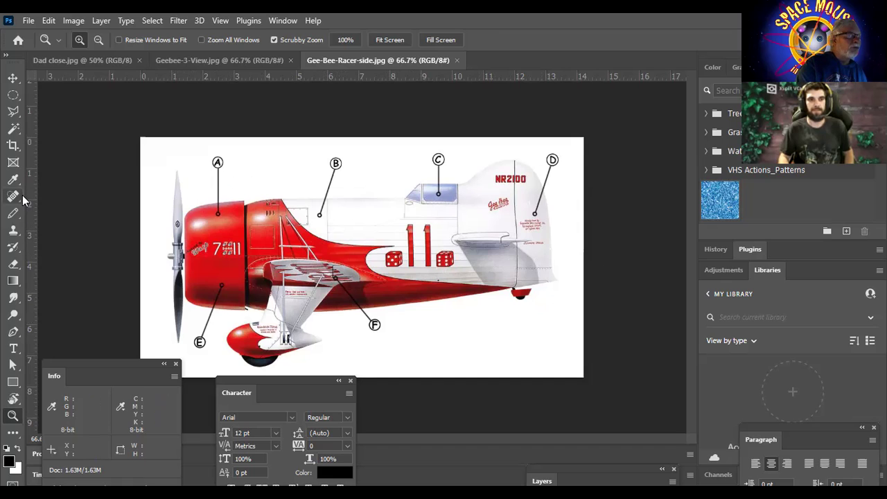
Step: Set up the Clone Stamp tool with a brush size of 30
{"action": "left_click", "coordinate": [13, 230]}
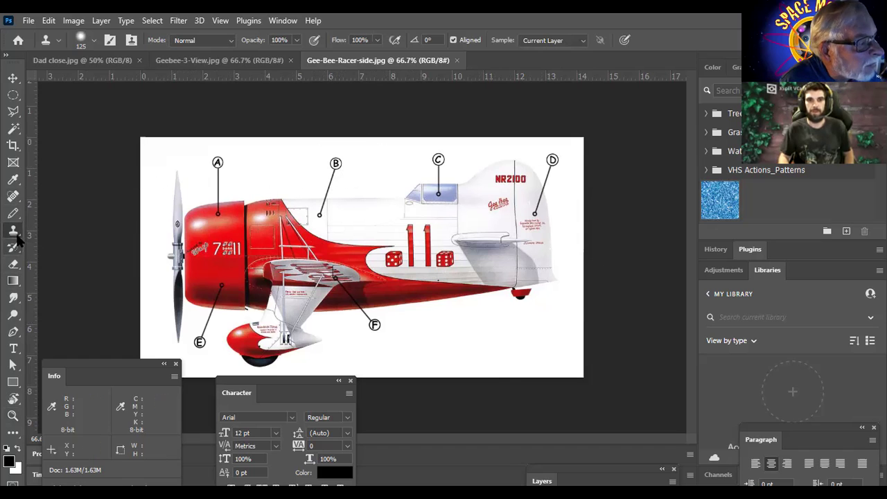
{"action": "key", "text": "bracketleft"}
{"action": "key", "text": "bracketleft"}
{"action": "key", "text": "bracketleft"}
{"action": "key", "text": "bracketleft"}
{"action": "key", "text": "bracketleft"}
{"action": "key", "text": "bracketleft"}
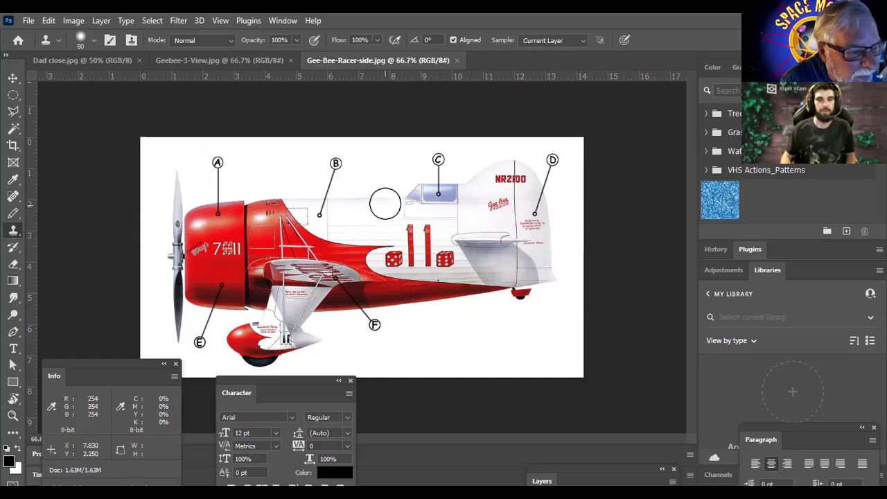
{"action": "key", "text": "bracketleft"}
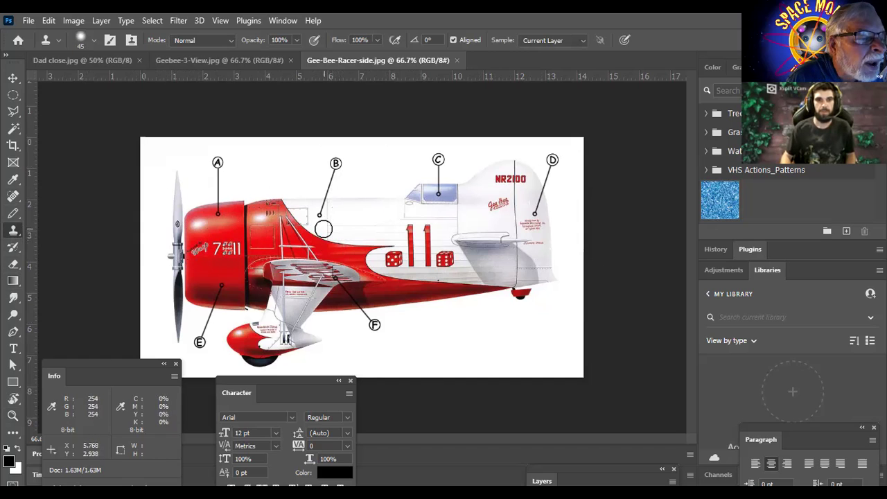
{"action": "key", "text": "bracketleft"}
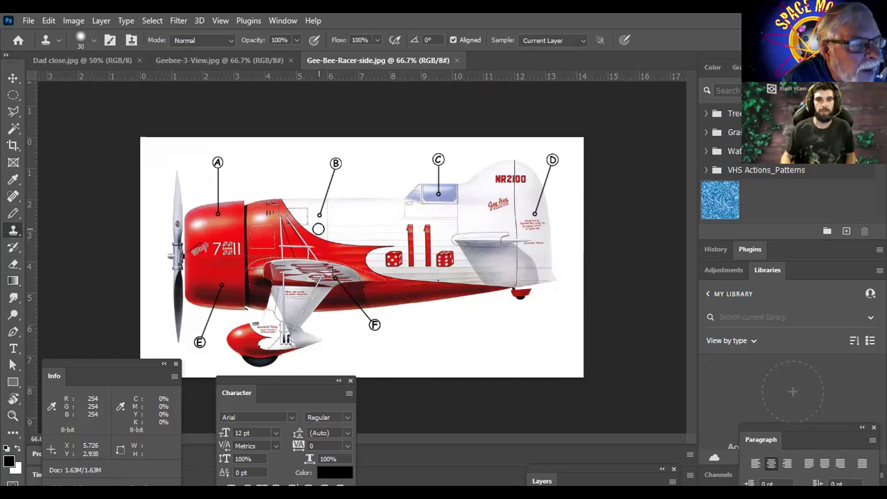
Step: Clone out callout B's dot and lower leader line on the white fuselage and restore the fuselage's upper edge
{"action": "scroll", "coordinate": [319, 225], "scroll_direction": "up", "scroll_amount": 2, "text": "alt"}
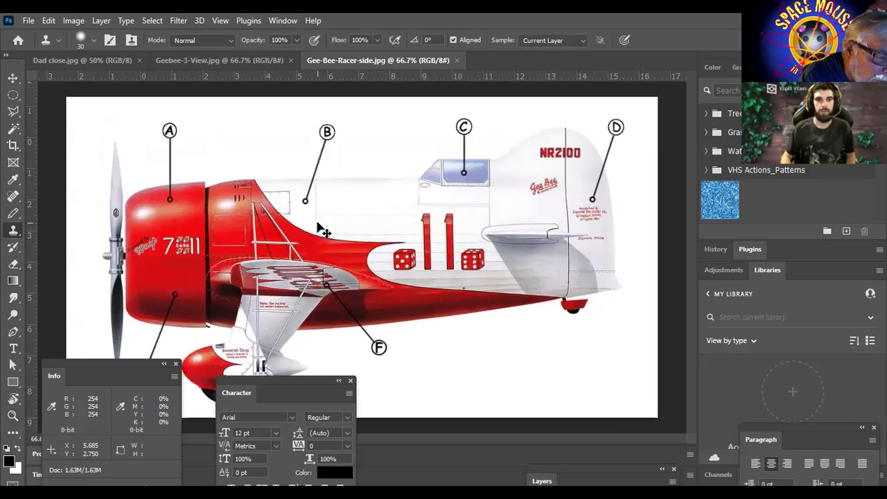
{"action": "left_click_drag", "start_coordinate": [316, 131], "coordinate": [444, 204]}
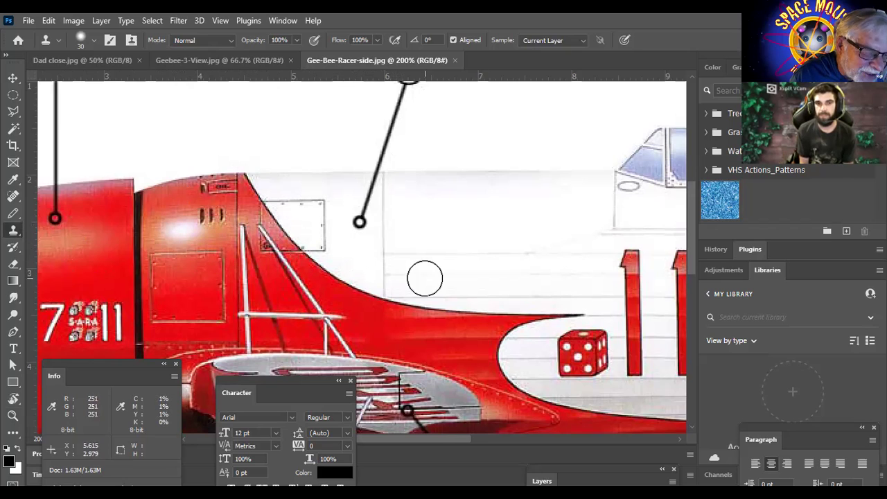
{"action": "left_click", "coordinate": [357, 254], "text": "alt"}
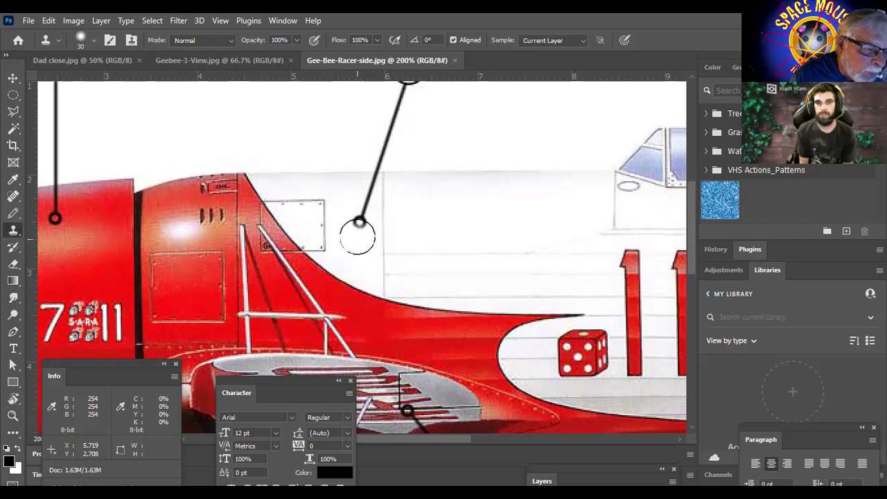
{"action": "left_click", "coordinate": [358, 224]}
{"action": "left_click", "coordinate": [356, 201]}
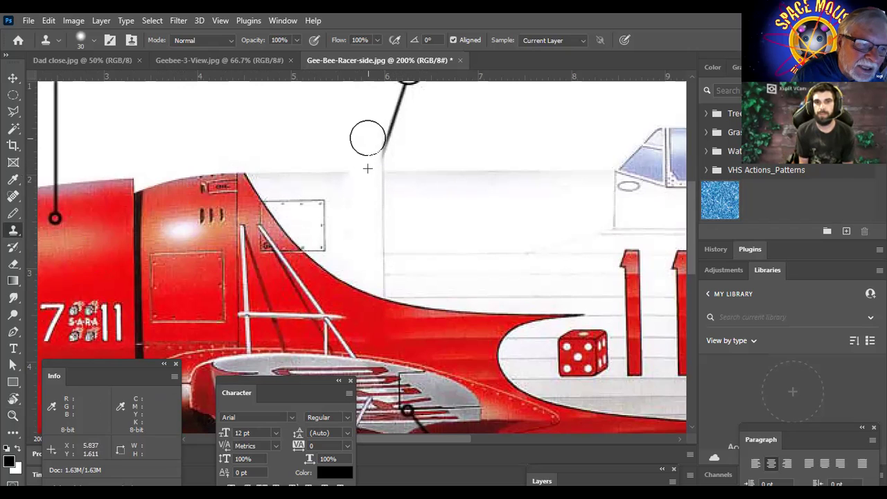
{"action": "left_click_drag", "start_coordinate": [352, 161], "coordinate": [203, 160]}
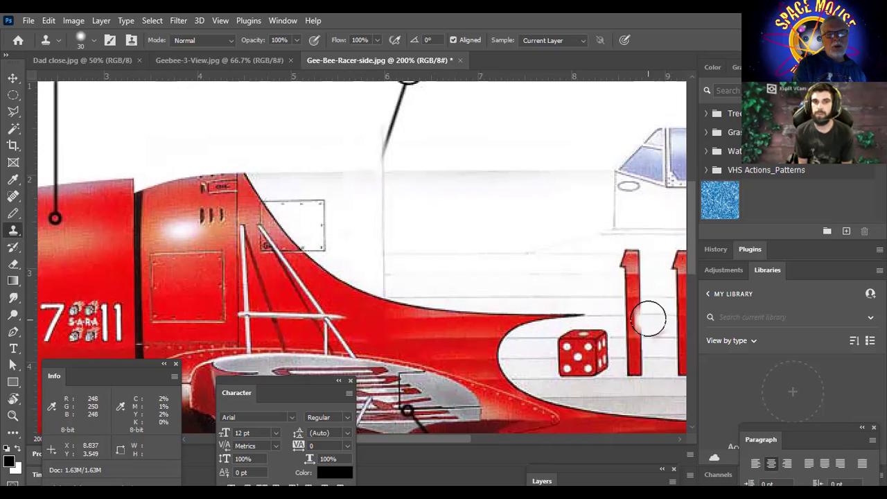
Step: Clone out callout C's dot and leader line on the canopy glass and callout D's dot and lower line on the rudder
{"action": "left_click_drag", "start_coordinate": [487, 265], "coordinate": [395, 256]}
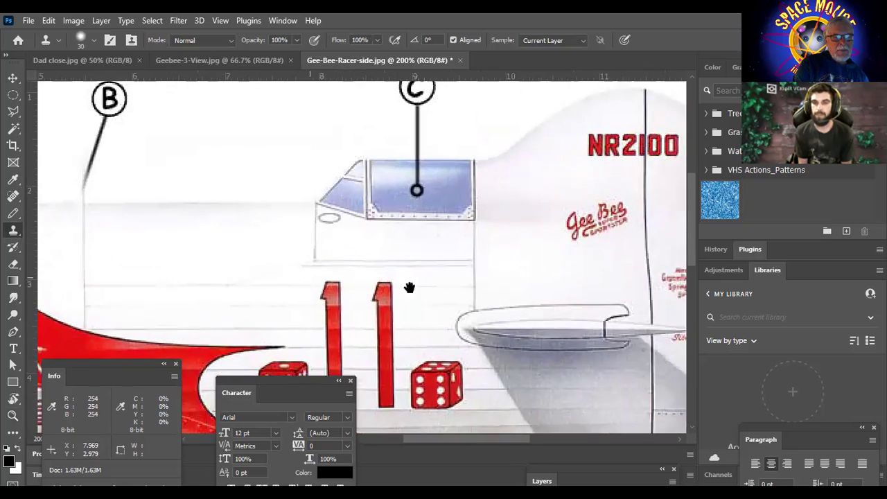
{"action": "right_click", "coordinate": [517, 257]}
{"action": "left_click", "coordinate": [402, 274]}
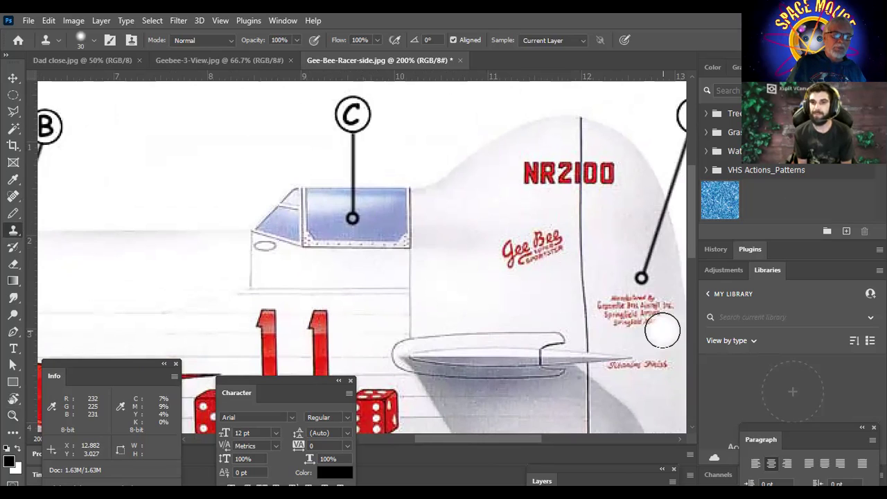
{"action": "left_click", "coordinate": [381, 216], "text": "alt"}
{"action": "left_click", "coordinate": [352, 218]}
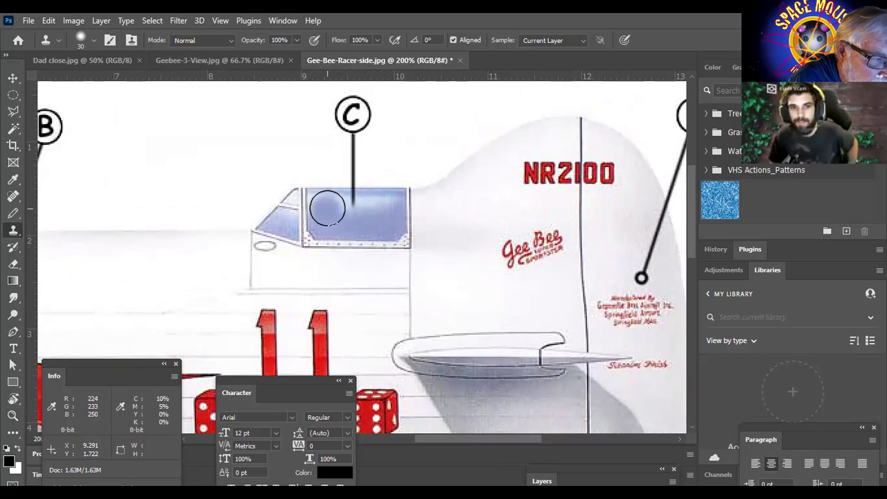
{"action": "left_click", "coordinate": [330, 205]}
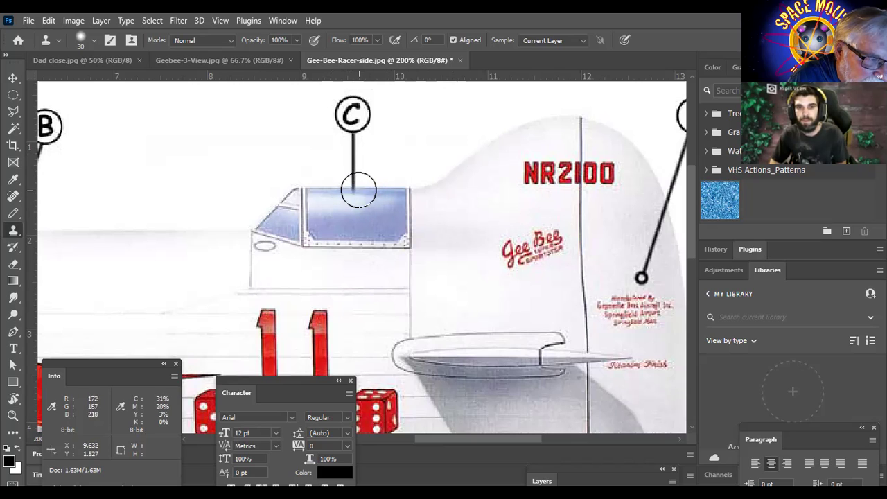
{"action": "mouse_move", "coordinate": [672, 284]}
{"action": "left_mouse_down"}
{"action": "mouse_move", "coordinate": [650, 261]}
{"action": "mouse_move", "coordinate": [641, 273]}
{"action": "left_mouse_up"}
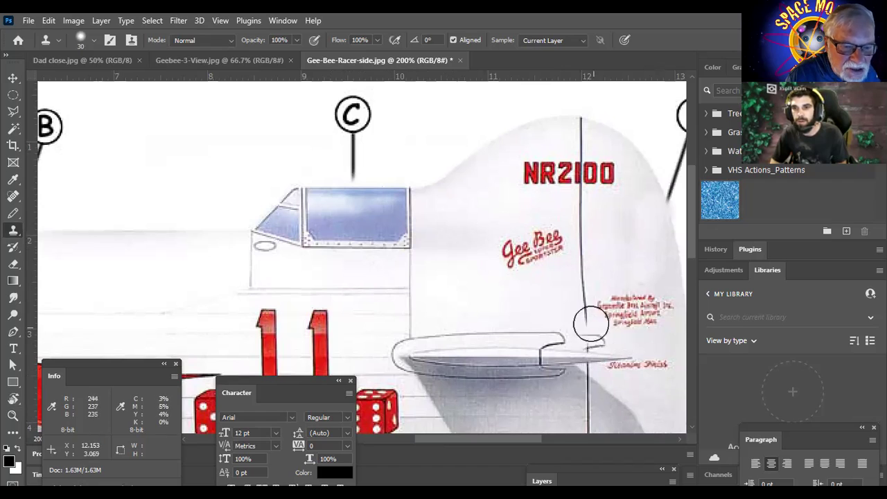
Step: Stamp a cloned patch of red fuselage onto the white background above the nose, and undo the extra stamp
{"action": "left_click_drag", "start_coordinate": [469, 293], "coordinate": [674, 80]}
{"action": "left_click_drag", "start_coordinate": [194, 180], "coordinate": [482, 302]}
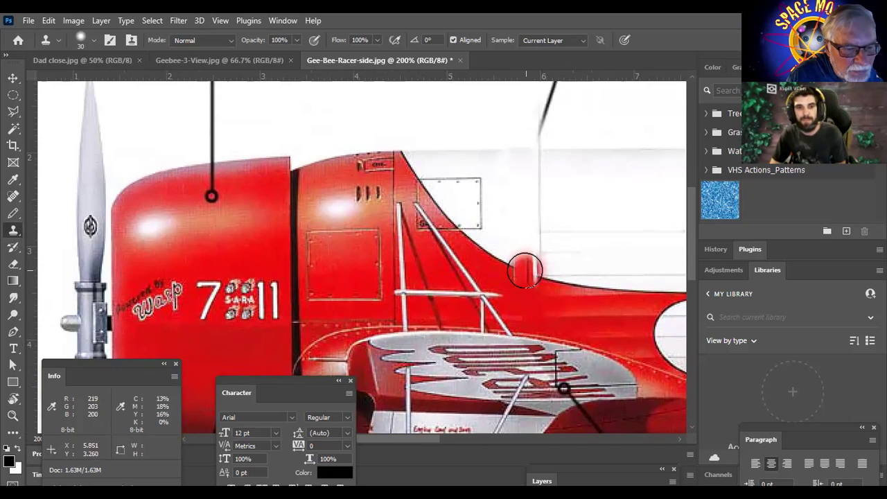
{"action": "left_click", "coordinate": [428, 107]}
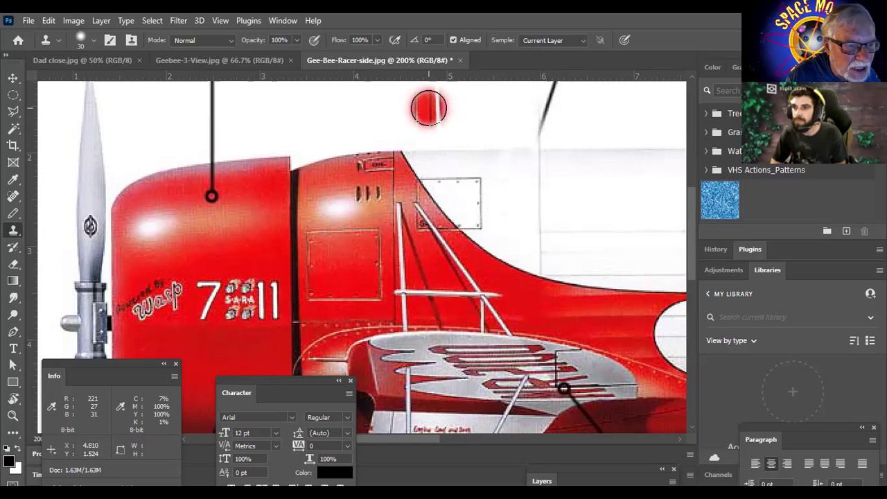
{"action": "left_click", "coordinate": [366, 137]}
{"action": "key", "text": "ctrl+z"}
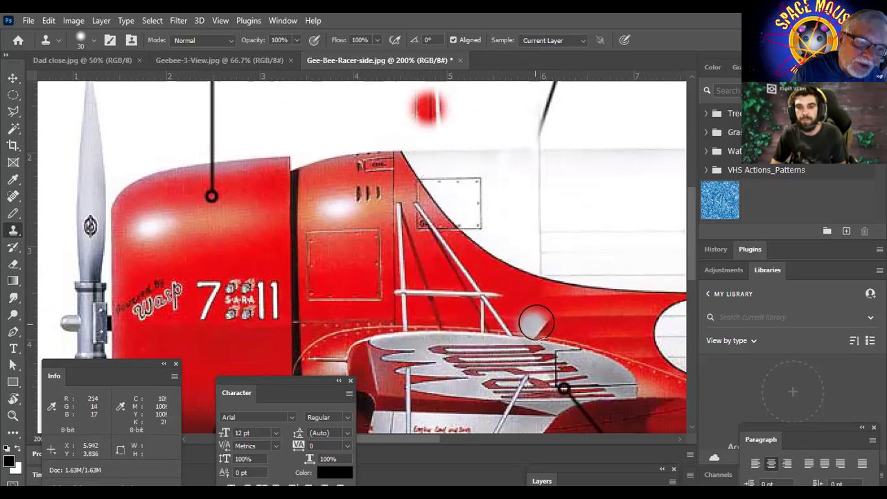
Step: Examine how differently sampled clone sources would look around the wing struts, the landing gear and the red fuselage
{"action": "left_click", "coordinate": [524, 299], "text": "alt"}
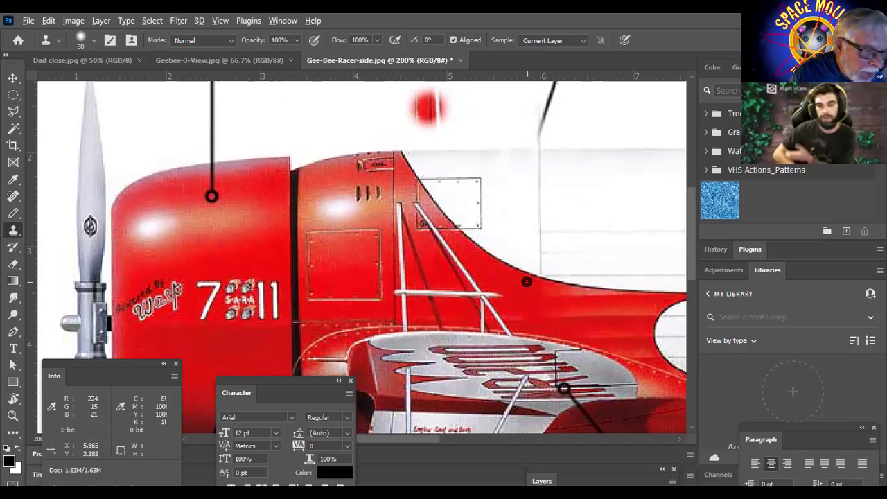
{"action": "left_click_drag", "start_coordinate": [529, 257], "coordinate": [552, 137]}
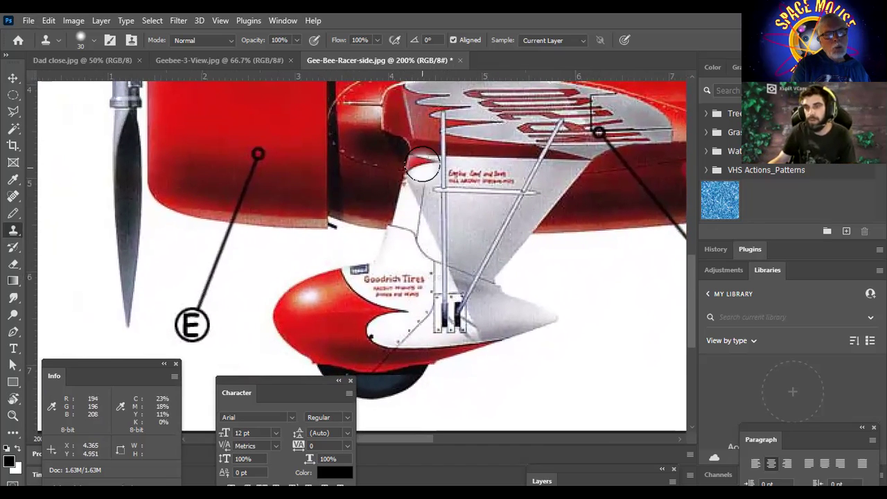
{"action": "left_click_drag", "start_coordinate": [404, 222], "coordinate": [414, 201]}
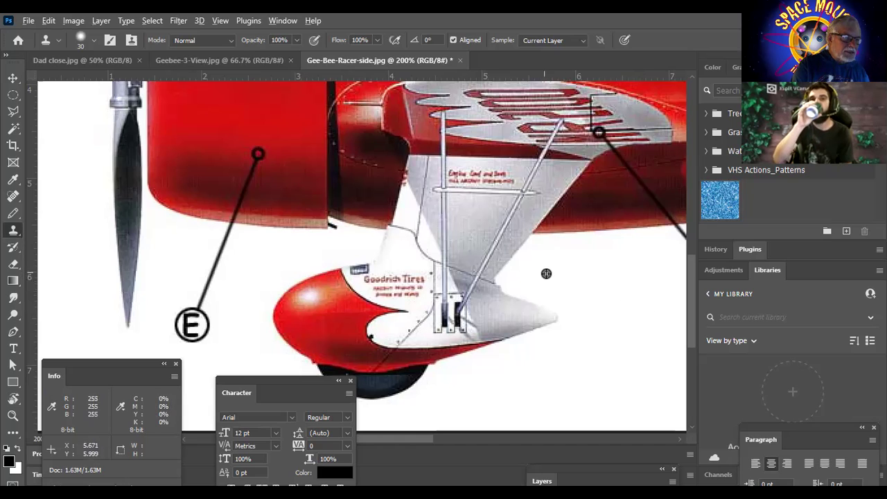
{"action": "left_click_drag", "start_coordinate": [500, 192], "coordinate": [485, 294]}
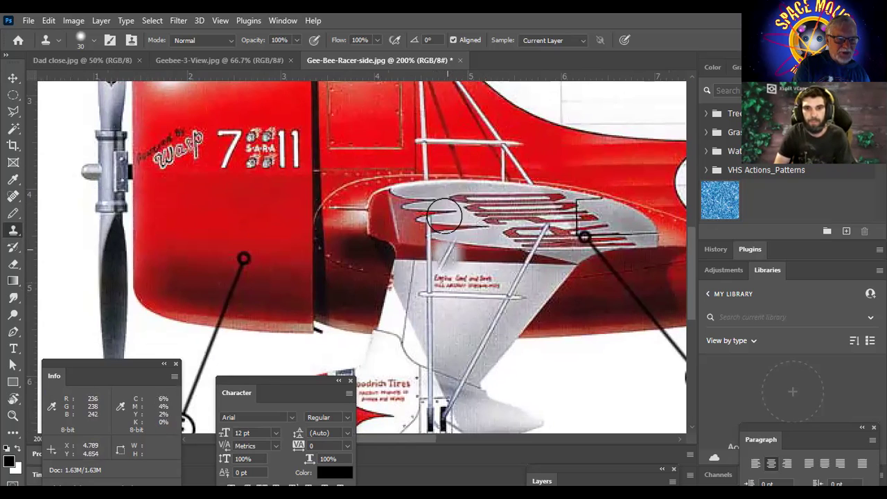
{"action": "left_click_drag", "start_coordinate": [435, 262], "coordinate": [444, 263]}
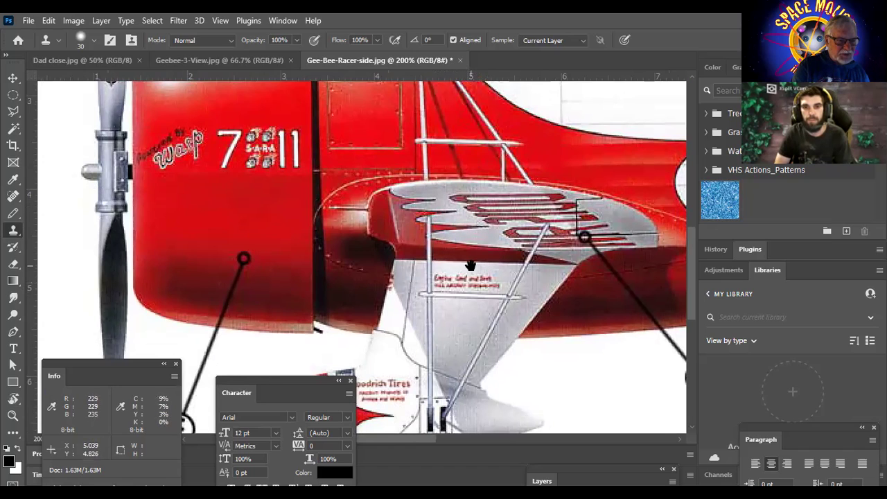
{"action": "left_click_drag", "start_coordinate": [462, 168], "coordinate": [442, 101]}
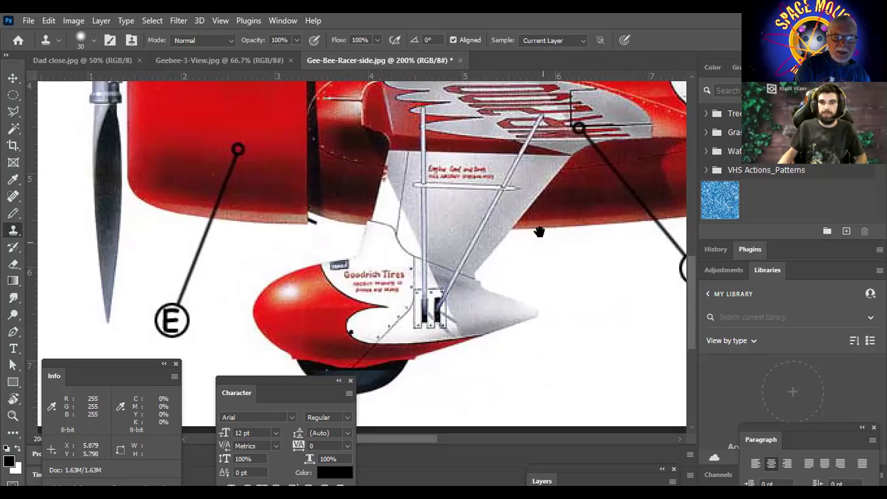
{"action": "mouse_move", "coordinate": [553, 245]}
{"action": "left_mouse_down"}
{"action": "mouse_move", "coordinate": [448, 166]}
{"action": "mouse_move", "coordinate": [469, 253]}
{"action": "mouse_move", "coordinate": [508, 206]}
{"action": "mouse_move", "coordinate": [545, 187]}
{"action": "left_mouse_up"}
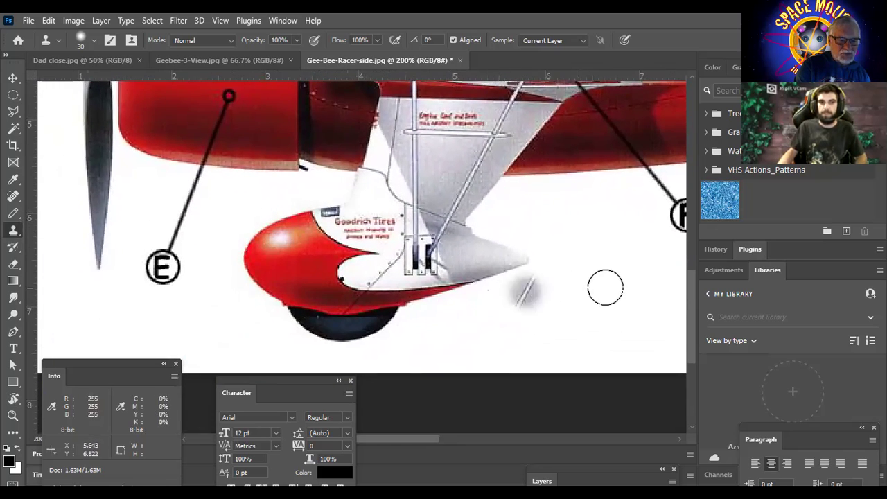
{"action": "scroll", "coordinate": [537, 326], "scroll_direction": "down", "scroll_amount": 1}
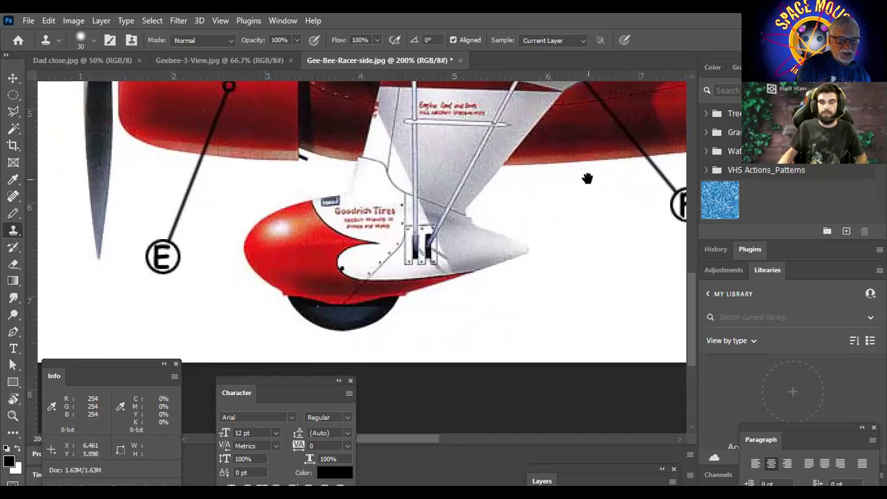
{"action": "mouse_move", "coordinate": [548, 262]}
{"action": "left_mouse_down"}
{"action": "mouse_move", "coordinate": [537, 298]}
{"action": "mouse_move", "coordinate": [469, 386]}
{"action": "mouse_move", "coordinate": [485, 386]}
{"action": "mouse_move", "coordinate": [495, 460]}
{"action": "mouse_move", "coordinate": [499, 297]}
{"action": "mouse_move", "coordinate": [479, 420]}
{"action": "left_mouse_up"}
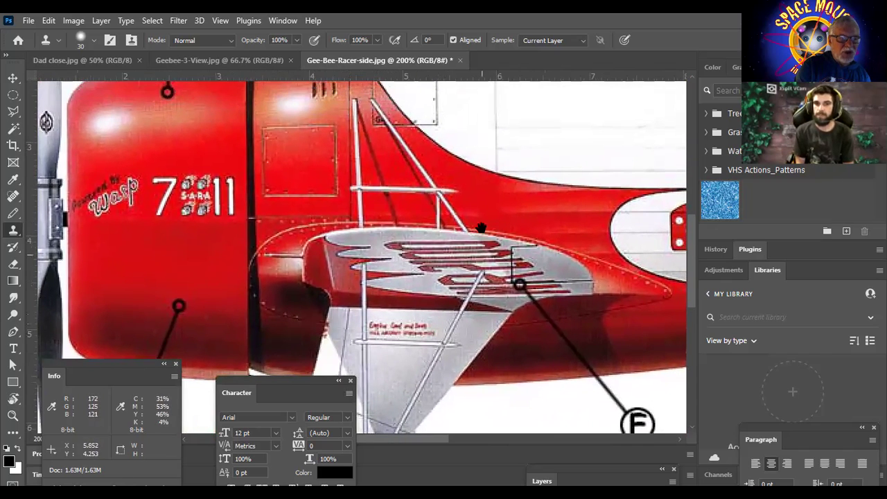
{"action": "left_click_drag", "start_coordinate": [480, 227], "coordinate": [481, 217]}
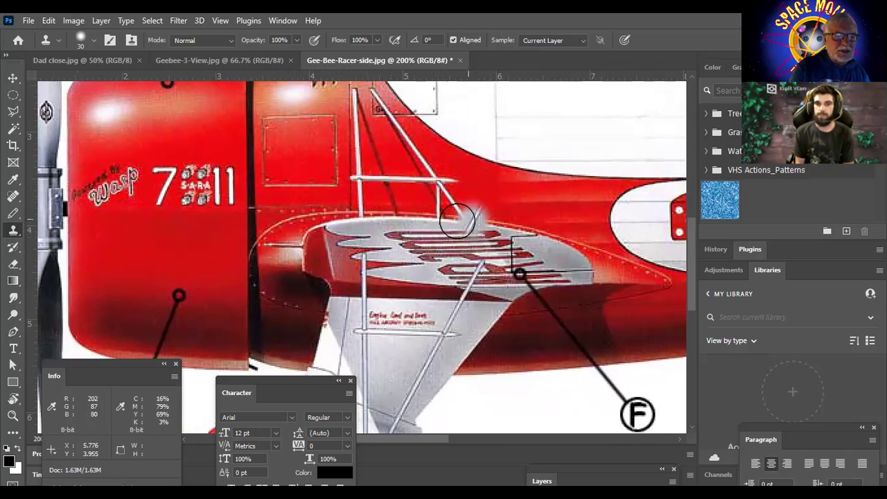
{"action": "mouse_move", "coordinate": [463, 176]}
{"action": "left_mouse_down"}
{"action": "mouse_move", "coordinate": [499, 200]}
{"action": "mouse_move", "coordinate": [454, 196]}
{"action": "left_mouse_up"}
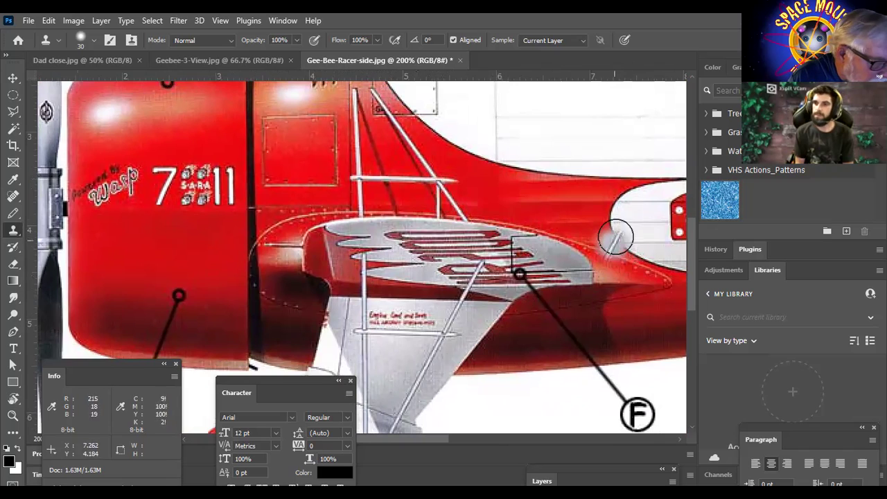
Step: Try a clone stroke on the rudder below NR2100 from a newly sampled source, and undo it
{"action": "left_click_drag", "start_coordinate": [578, 185], "coordinate": [131, 236]}
{"action": "left_click_drag", "start_coordinate": [485, 156], "coordinate": [475, 228]}
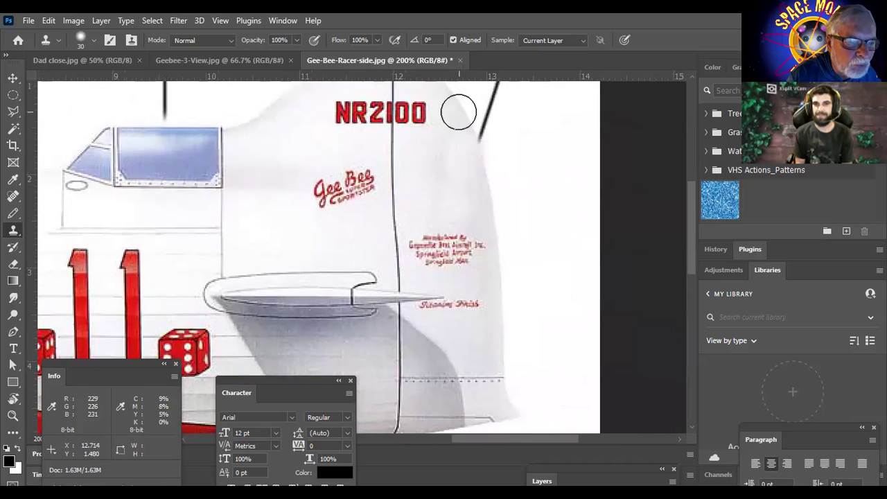
{"action": "left_click", "coordinate": [447, 229]}
{"action": "left_click", "coordinate": [418, 174], "text": "alt"}
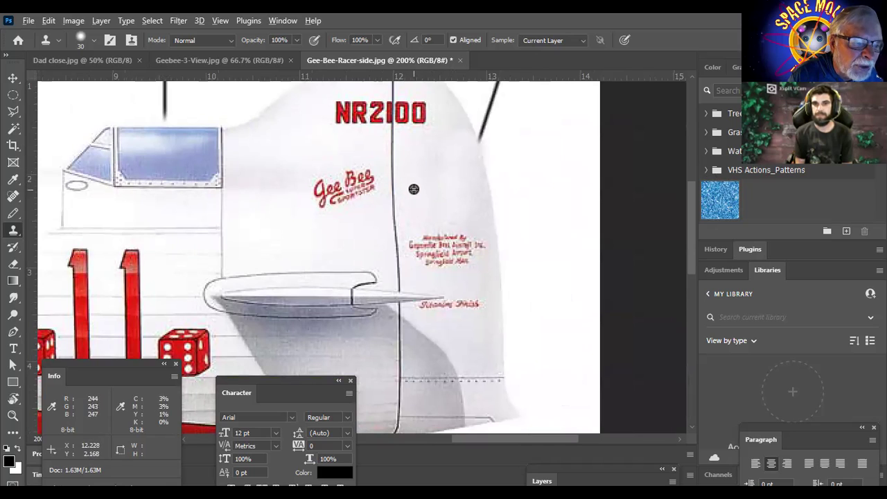
{"action": "left_click_drag", "start_coordinate": [475, 202], "coordinate": [448, 182]}
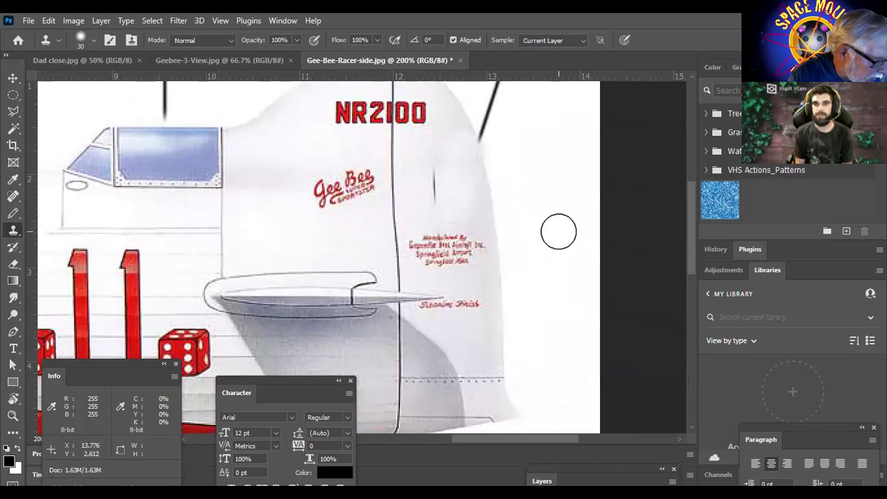
{"action": "key", "text": "ctrl+z"}
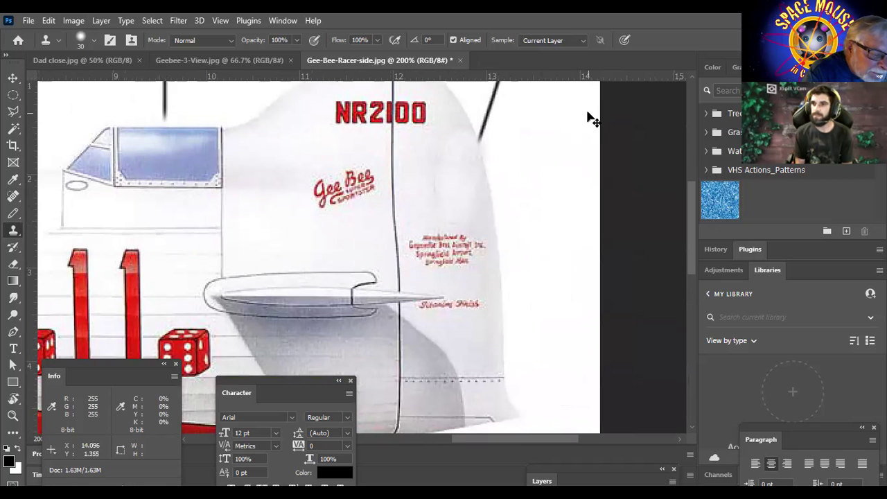
{"action": "key", "text": "ctrl+minus"}
{"action": "key", "text": "ctrl+minus"}
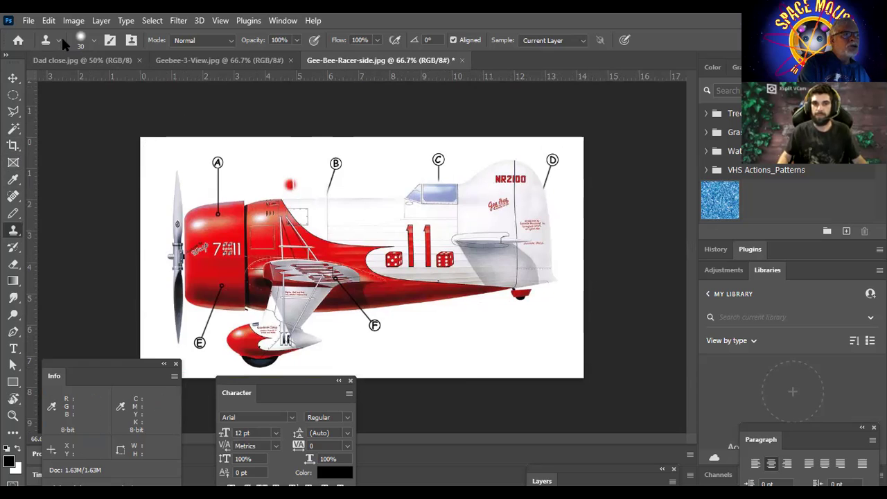
{"action": "left_click", "coordinate": [29, 21]}
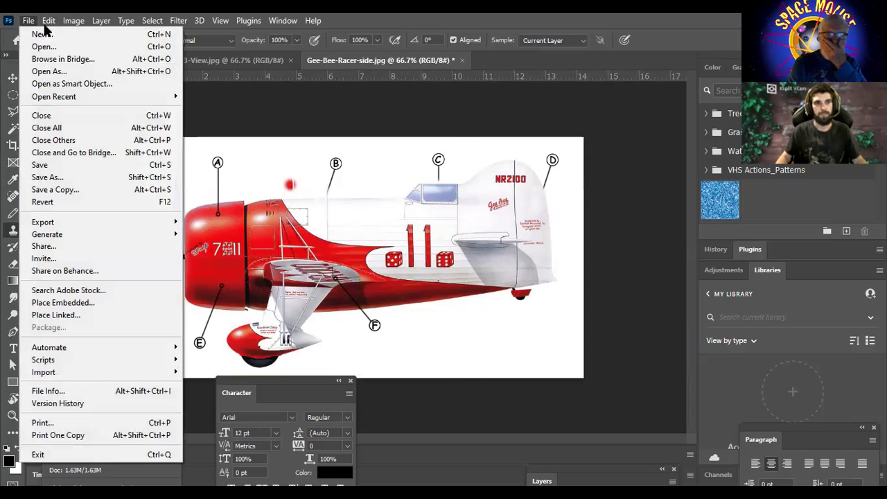
{"action": "left_click", "coordinate": [282, 21]}
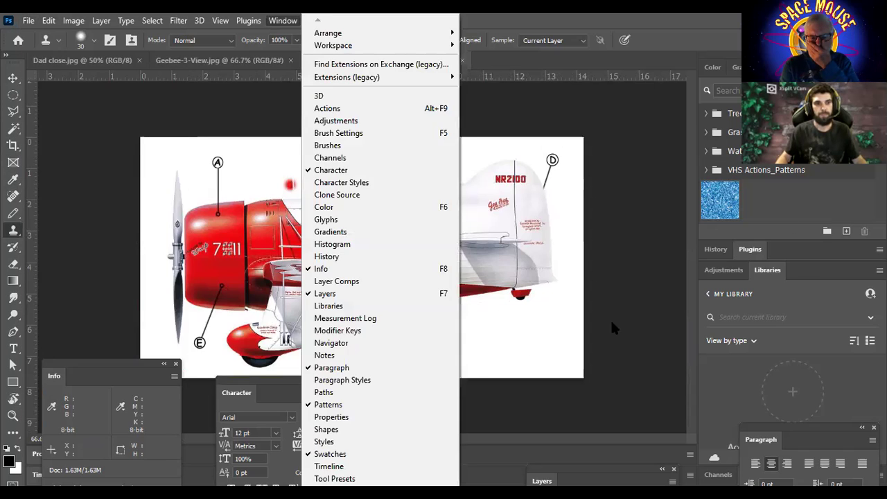
{"action": "left_click", "coordinate": [660, 200]}
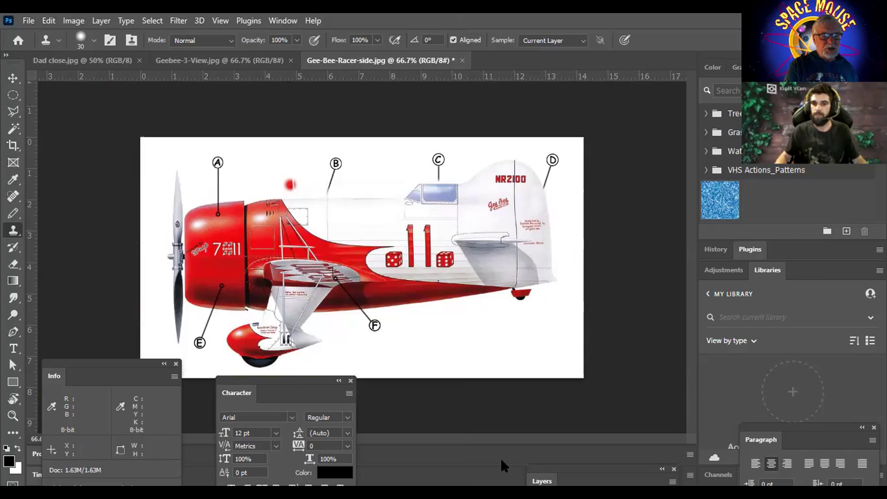
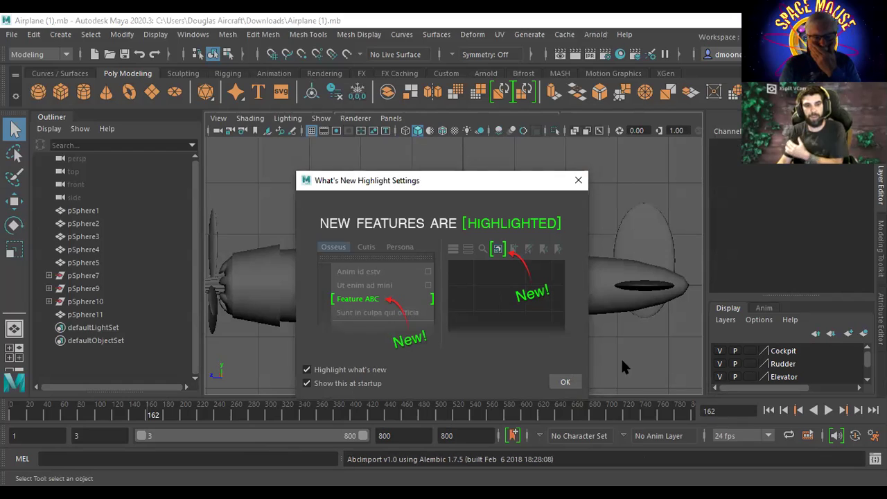
Step: Switch to Maya, dismiss the What's New dialog, and create a new project named "joe plane" on the Desktop
{"action": "key", "text": "Return"}
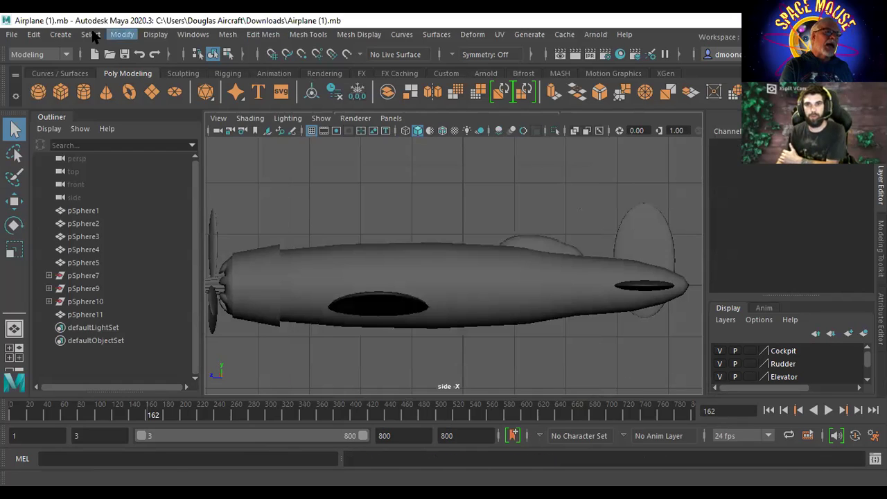
{"action": "left_click", "coordinate": [11, 35]}
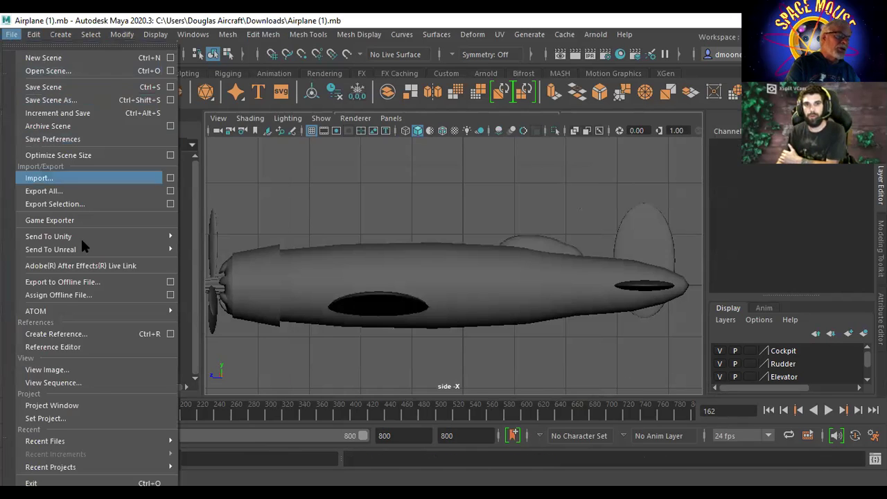
{"action": "left_click", "coordinate": [92, 406]}
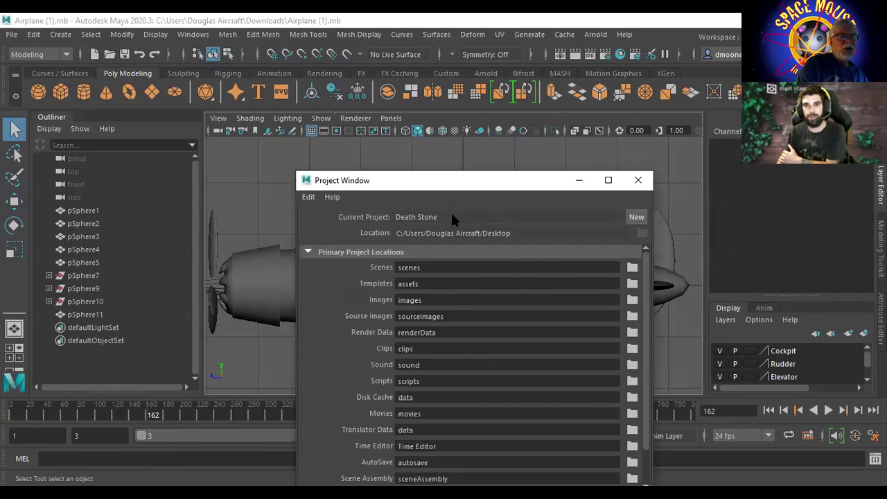
{"action": "left_click", "coordinate": [636, 218]}
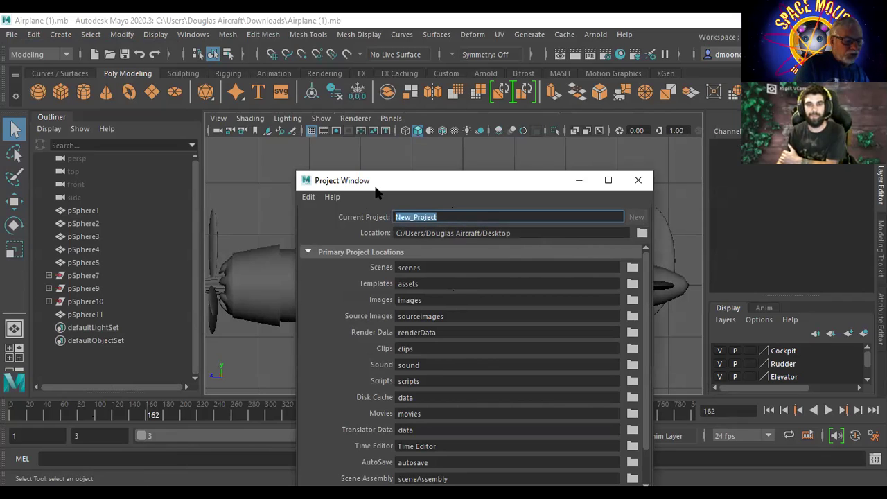
{"action": "type", "text": "joe"}
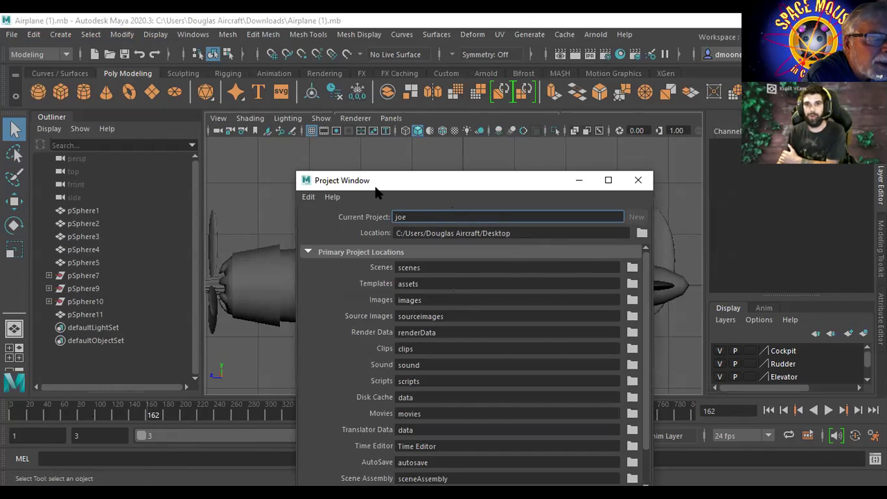
{"action": "type", "text": " plane"}
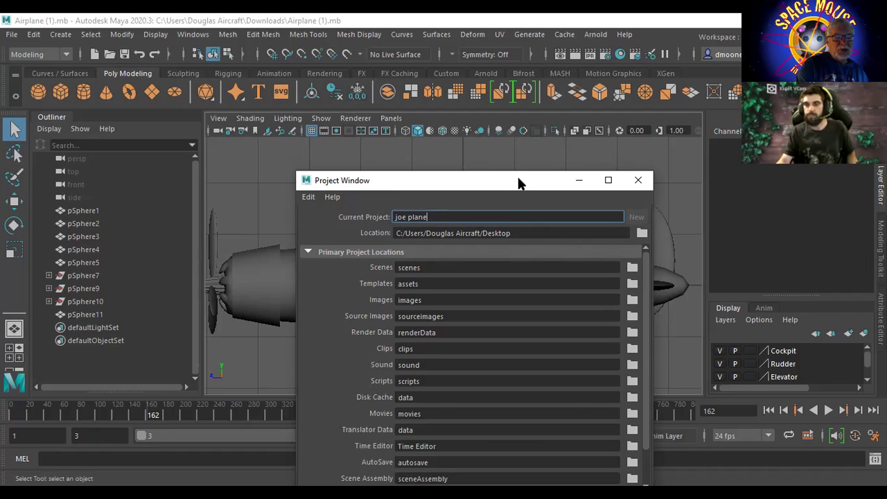
{"action": "left_click_drag", "start_coordinate": [520, 183], "coordinate": [507, 53]}
{"action": "left_click", "coordinate": [388, 379]}
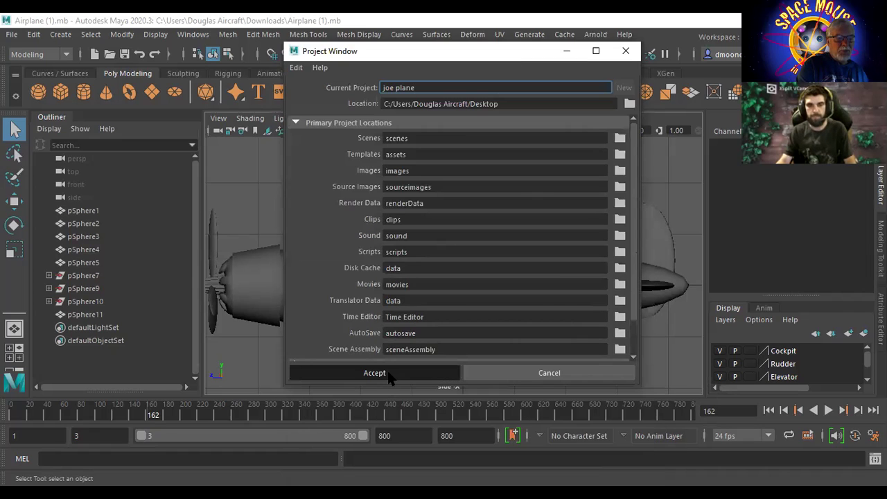
Step: Save the open airplane scene under its existing file name
{"action": "left_click", "coordinate": [11, 35]}
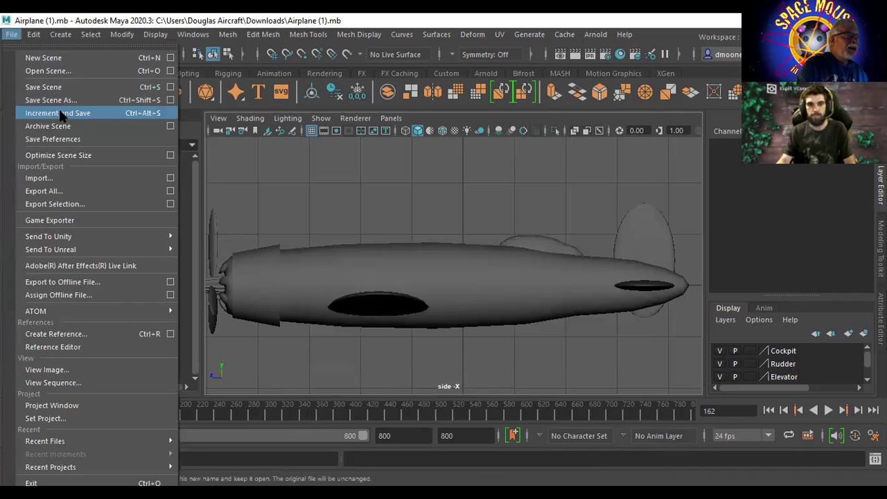
{"action": "left_click", "coordinate": [61, 88]}
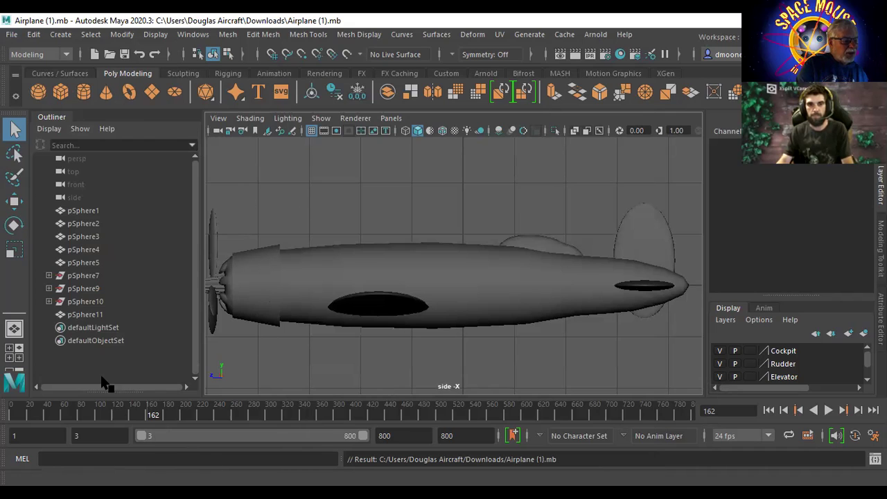
{"action": "left_click", "coordinate": [11, 35]}
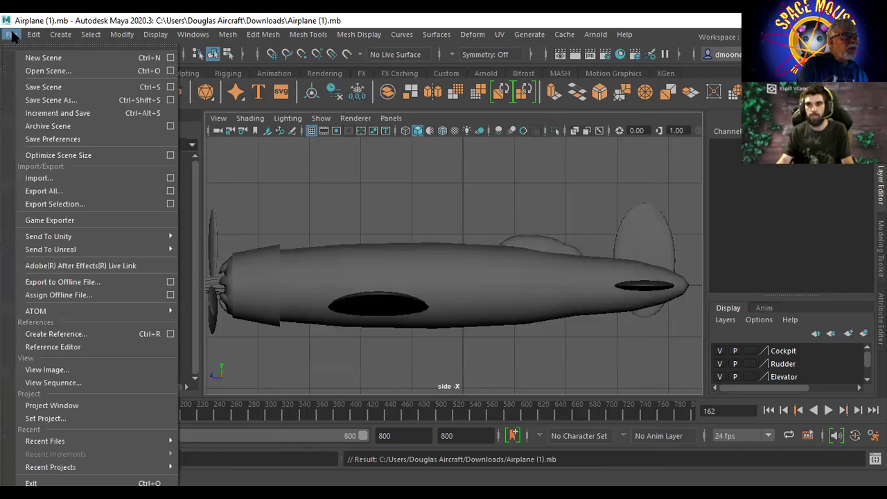
{"action": "left_click", "coordinate": [61, 87]}
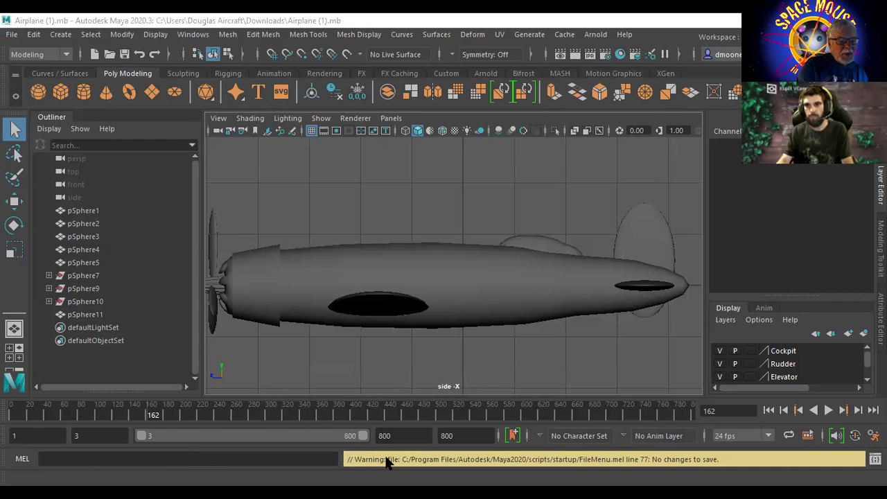
Step: Set the current project to the "joe plane" folder on the Desktop
{"action": "left_click", "coordinate": [12, 34]}
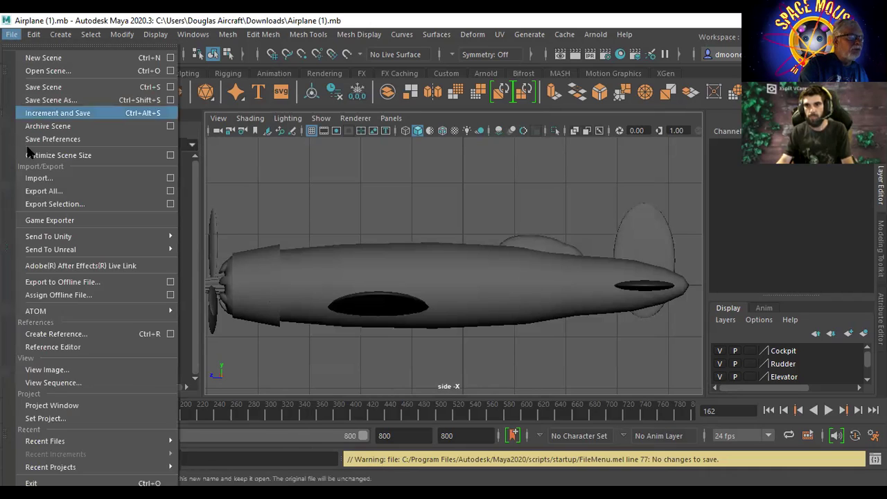
{"action": "left_click", "coordinate": [70, 418]}
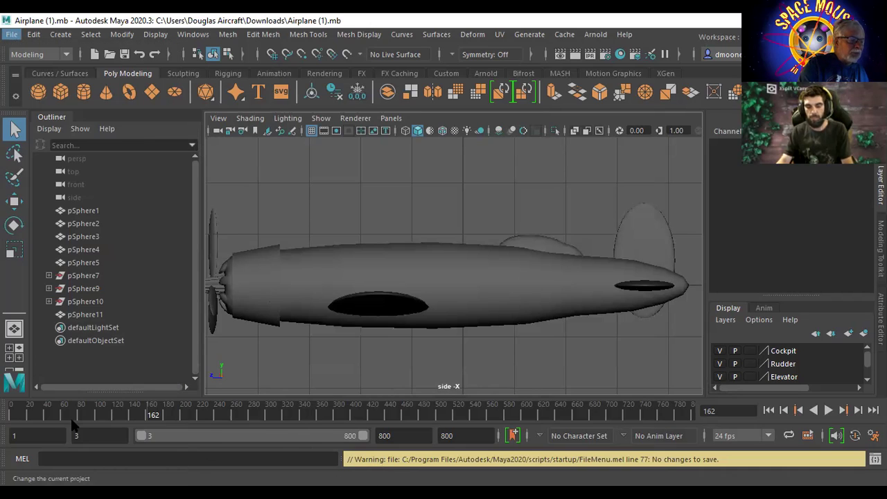
{"action": "left_click", "coordinate": [118, 140]}
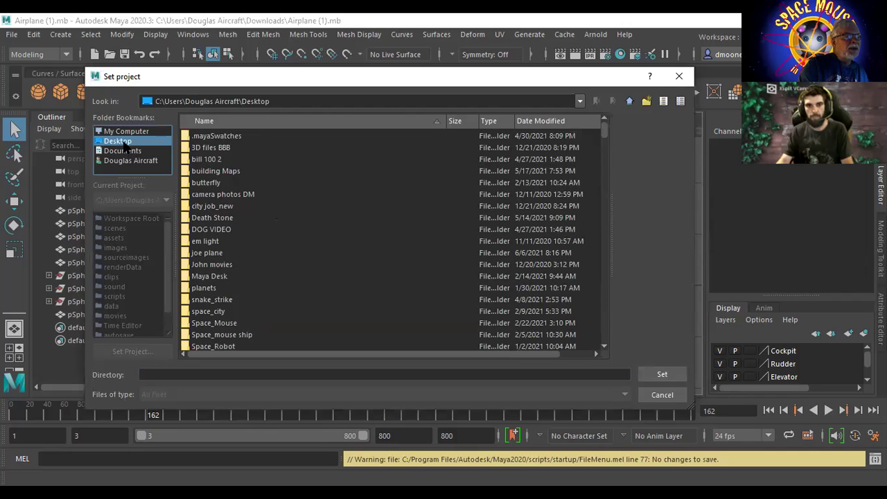
{"action": "scroll", "coordinate": [291, 254], "scroll_direction": "down", "scroll_amount": 4}
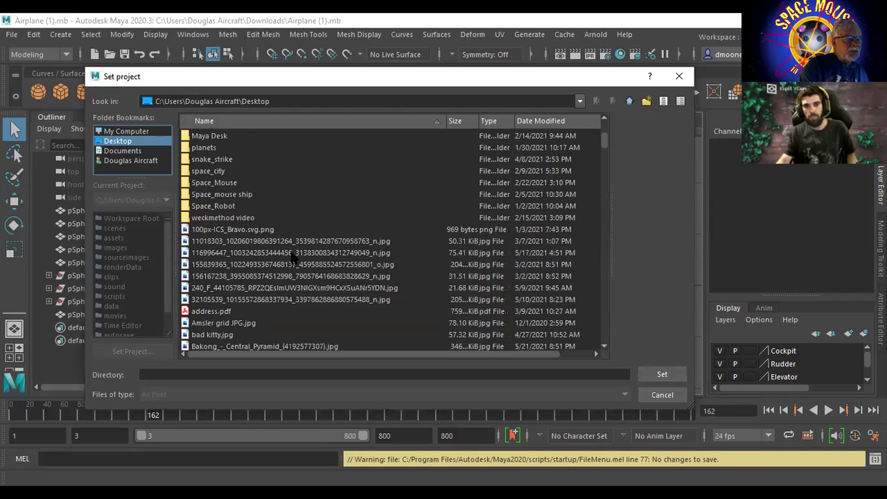
{"action": "scroll", "coordinate": [291, 255], "scroll_direction": "up", "scroll_amount": 1}
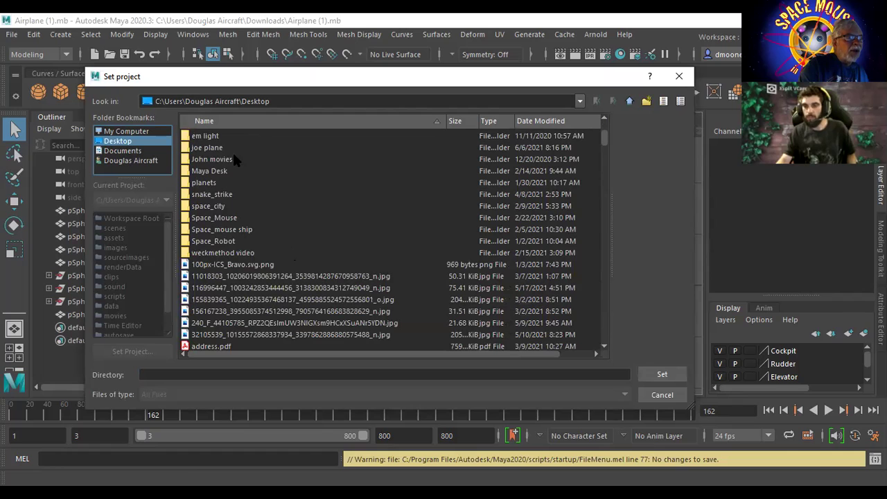
{"action": "left_click", "coordinate": [209, 147]}
{"action": "left_click", "coordinate": [662, 375]}
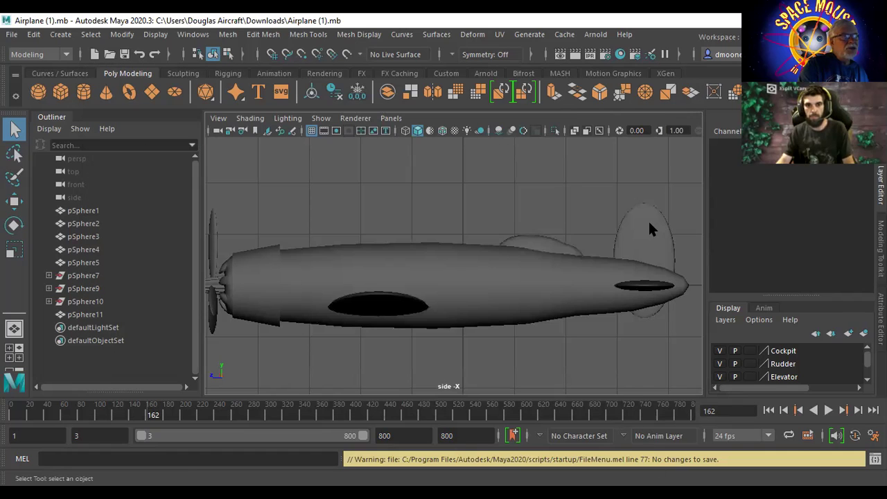
Step: Save the airplane scene as "Airplane 2.mb" in the joe plane project's scenes folder
{"action": "left_click", "coordinate": [12, 34]}
{"action": "left_click", "coordinate": [40, 90]}
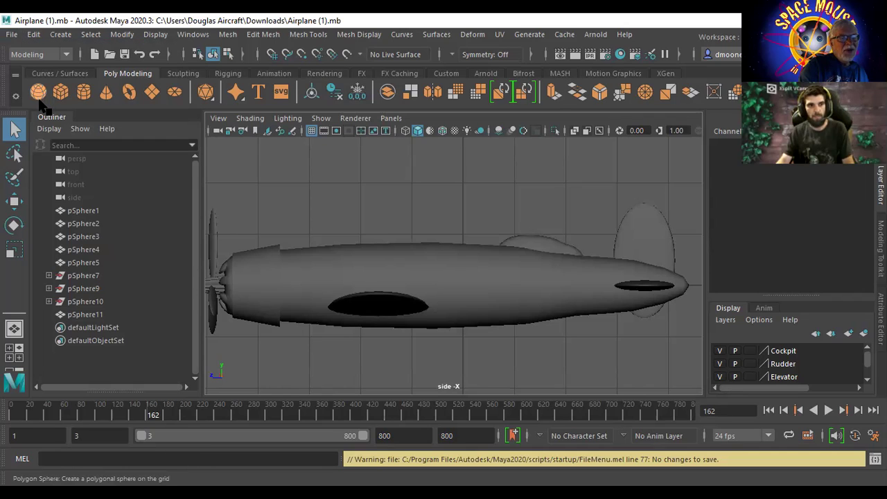
{"action": "left_click", "coordinate": [12, 34]}
{"action": "left_click", "coordinate": [60, 101]}
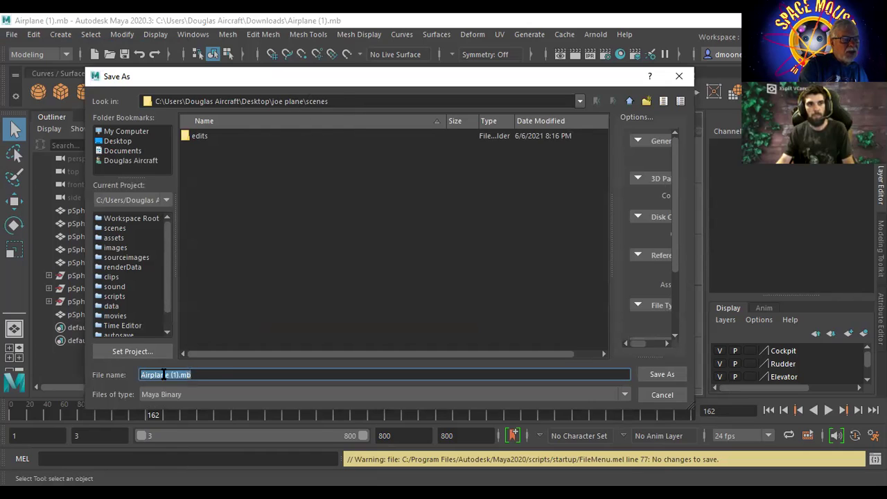
{"action": "left_click", "coordinate": [207, 376]}
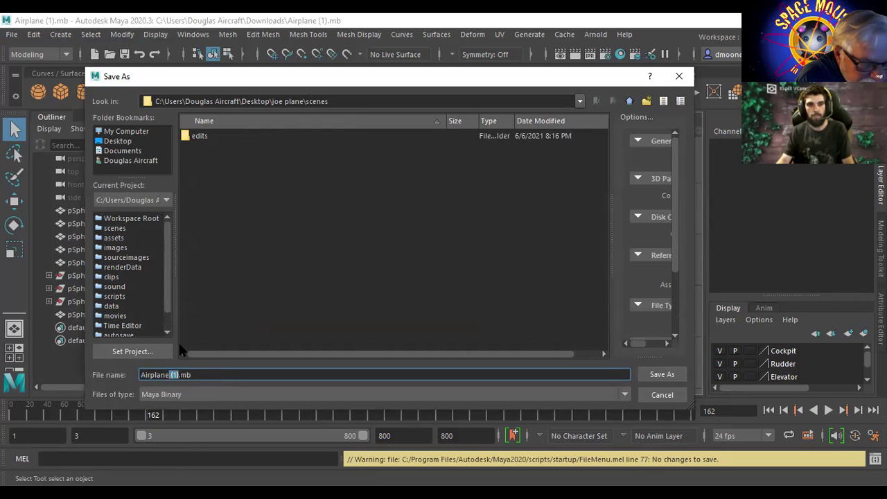
{"action": "key", "text": "BackSpace"}
{"action": "type", "text": "2"}
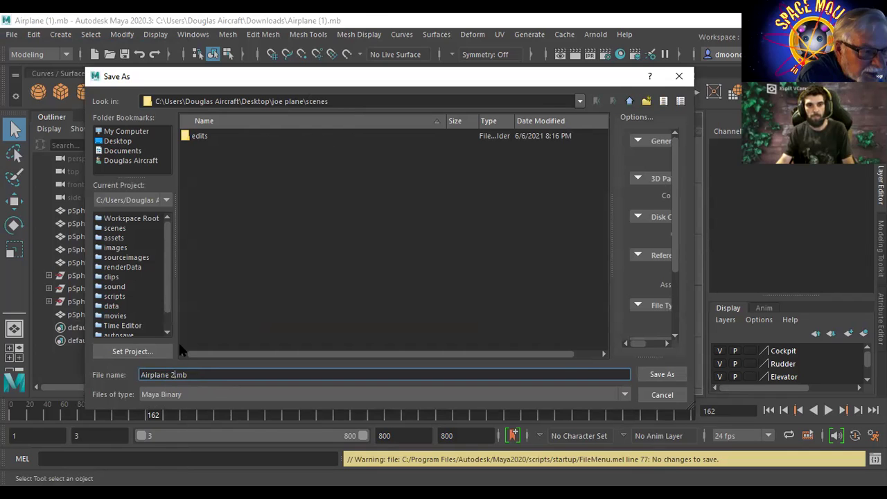
{"action": "key", "text": "Return"}
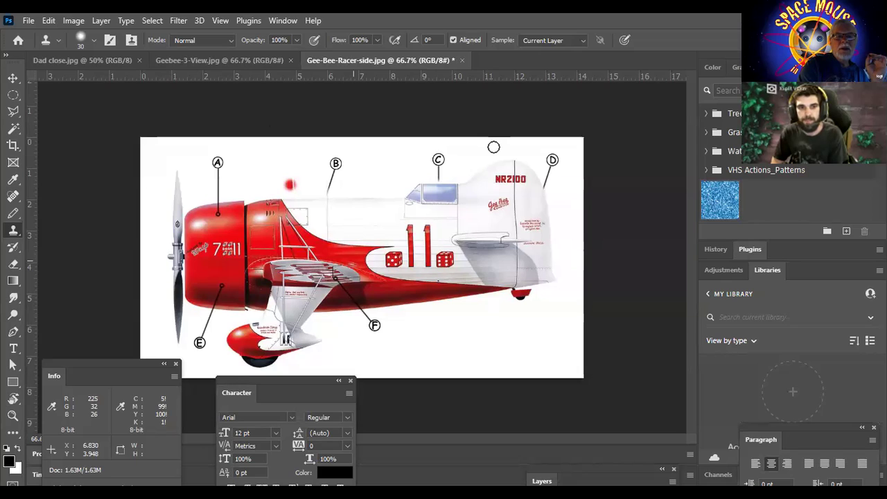
Step: Switch to Photoshop and start saving the Gee-Bee-Racer-side image as a new file on the computer, keeping the JPEG format
{"action": "left_click", "coordinate": [29, 21]}
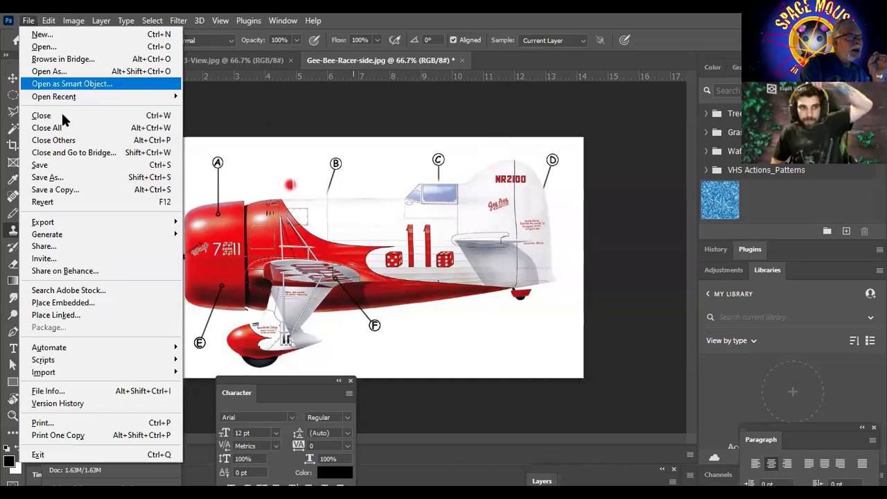
{"action": "left_click", "coordinate": [75, 178]}
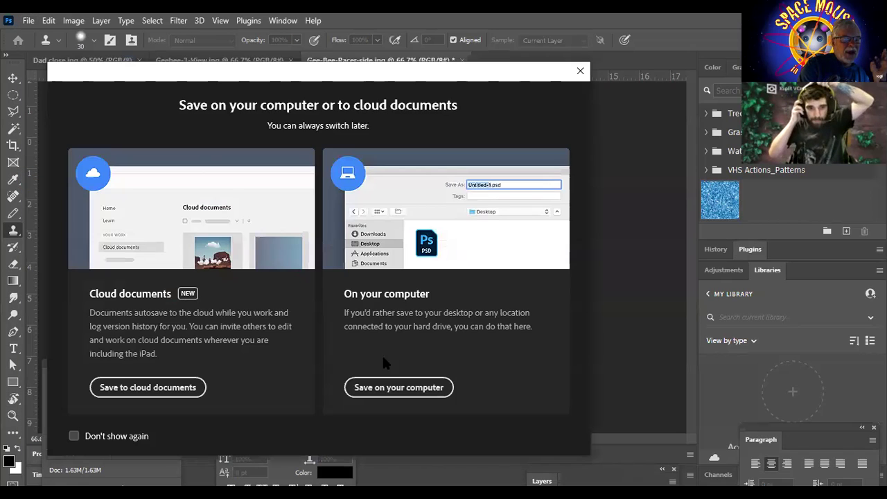
{"action": "left_click", "coordinate": [392, 394]}
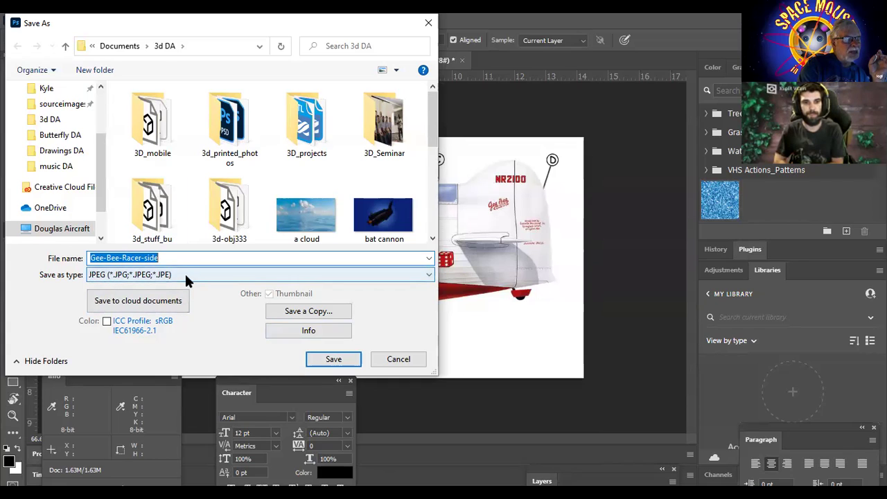
{"action": "left_click", "coordinate": [210, 271]}
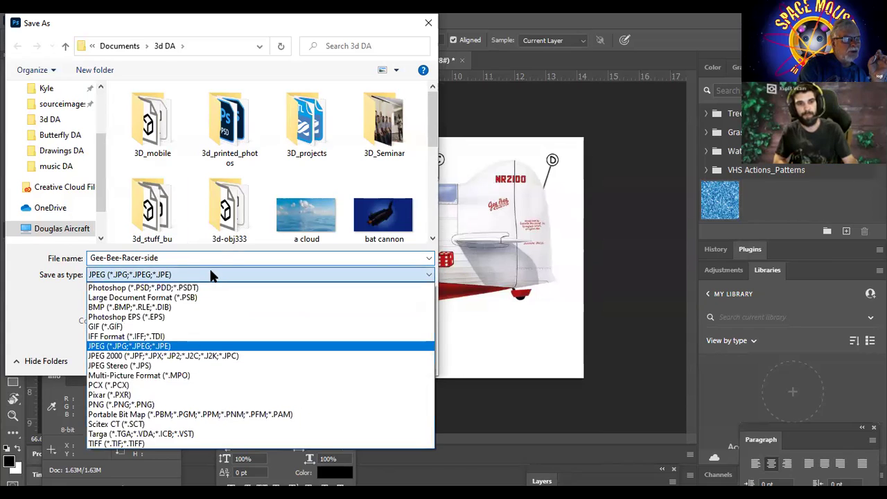
{"action": "left_click", "coordinate": [211, 272]}
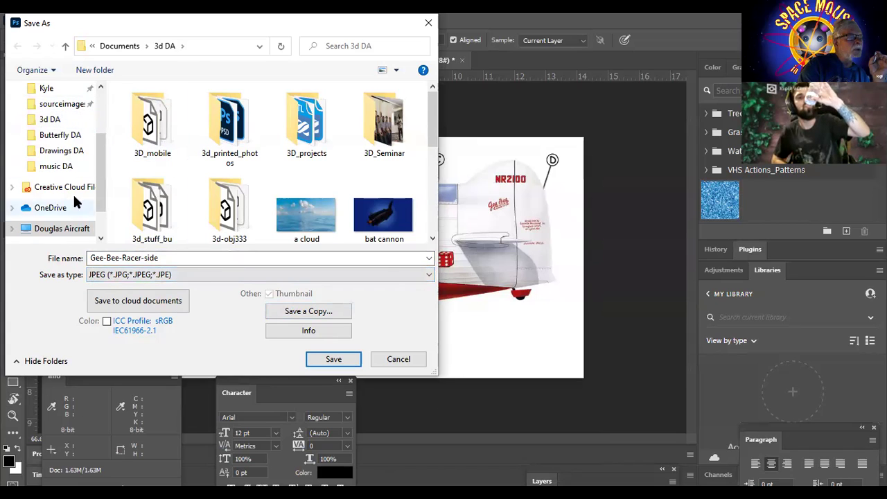
Step: Save the Gee-Bee-Racer-side image as a JPEG in the joe plane project's sourceimages folder on the Desktop, at maximum quality 12
{"action": "left_click_drag", "start_coordinate": [100, 158], "coordinate": [102, 102]}
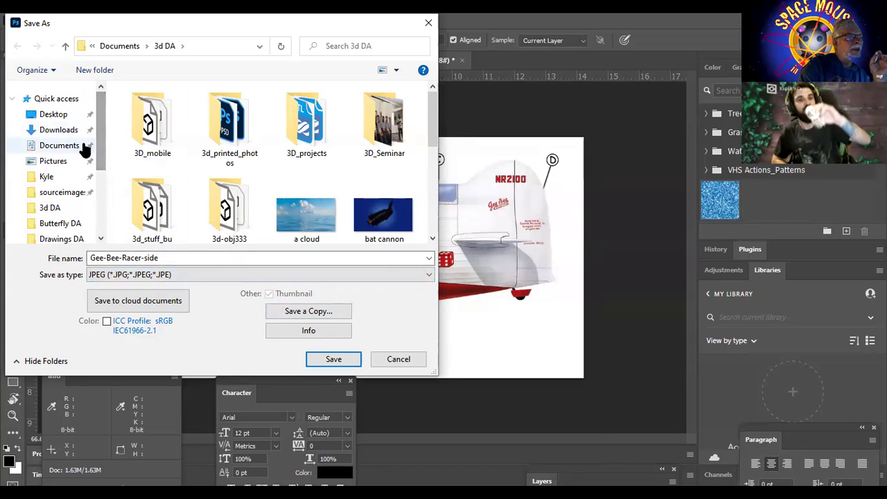
{"action": "left_click", "coordinate": [63, 117]}
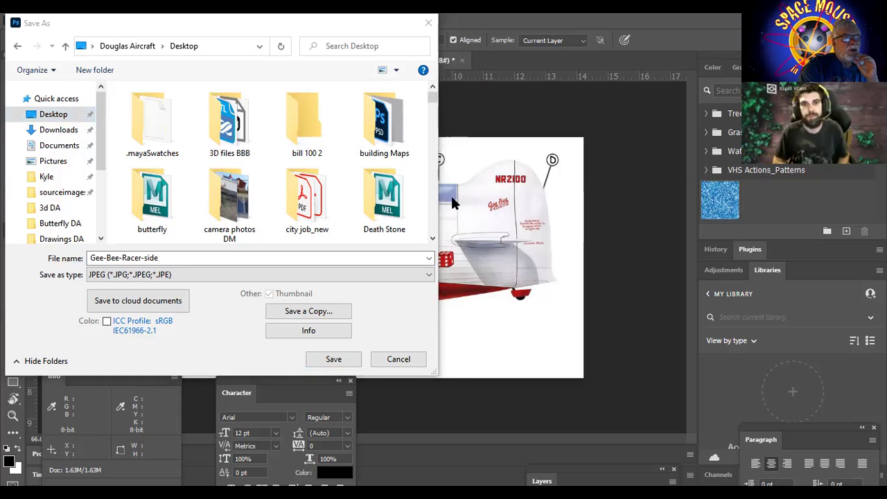
{"action": "left_click_drag", "start_coordinate": [429, 97], "coordinate": [432, 104]}
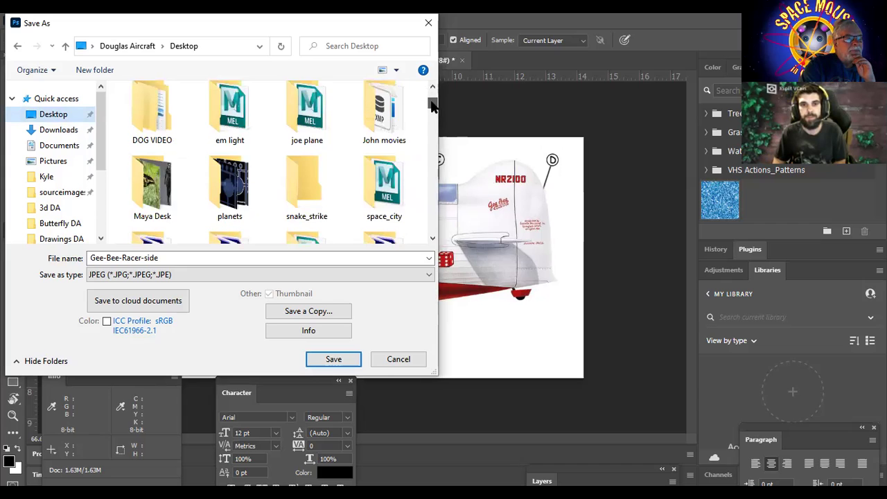
{"action": "double_click", "coordinate": [311, 117]}
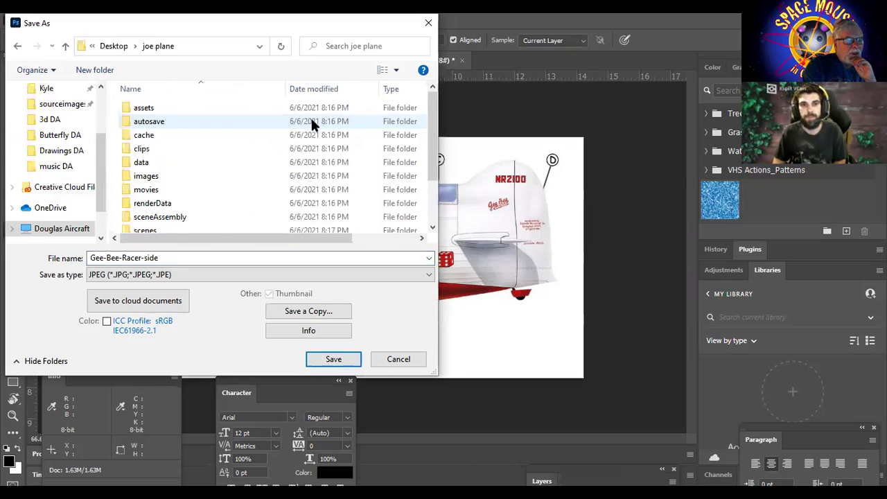
{"action": "scroll", "coordinate": [160, 176], "scroll_direction": "down", "scroll_amount": 2}
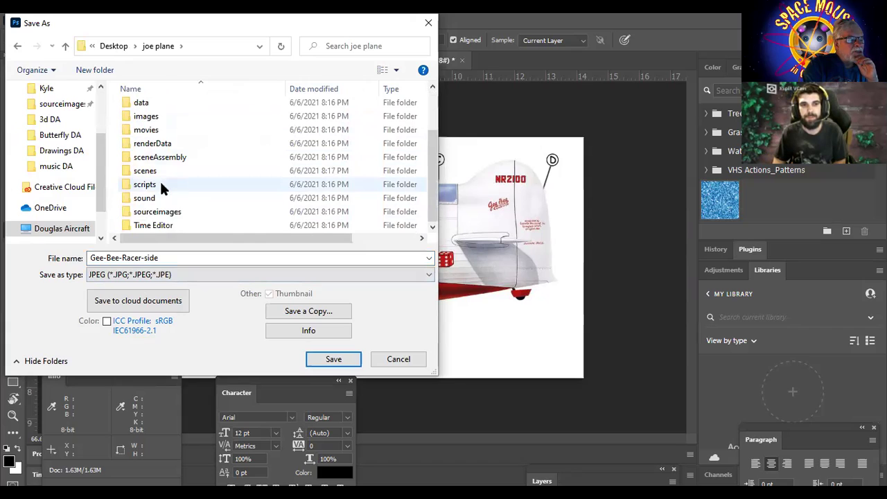
{"action": "left_click", "coordinate": [164, 214]}
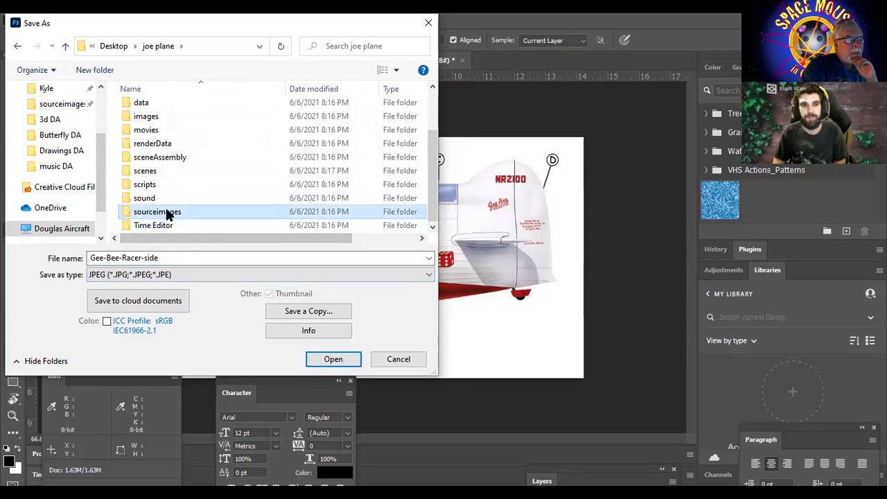
{"action": "left_click", "coordinate": [166, 214]}
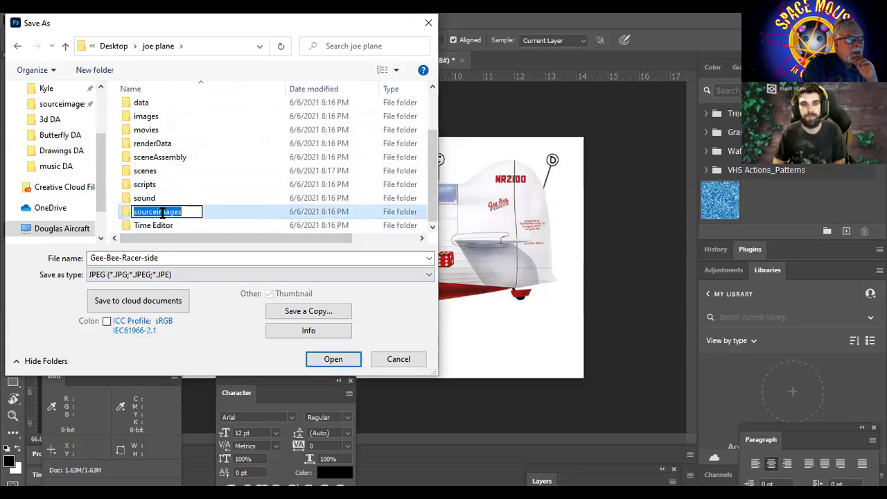
{"action": "double_click", "coordinate": [121, 206]}
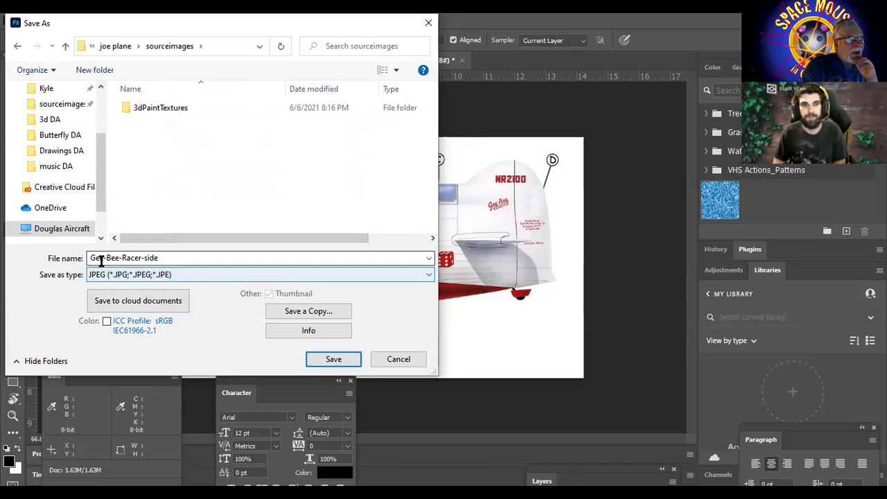
{"action": "left_click", "coordinate": [333, 360]}
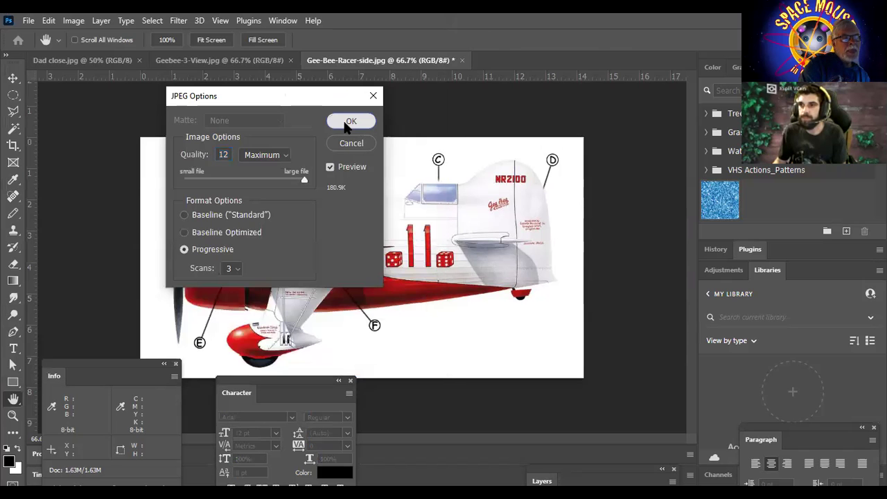
{"action": "left_click", "coordinate": [349, 122]}
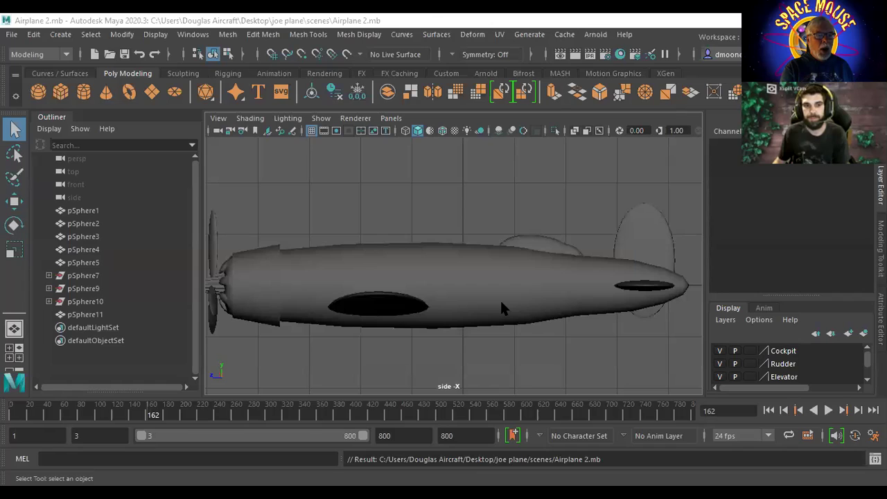
{"action": "left_click", "coordinate": [500, 299]}
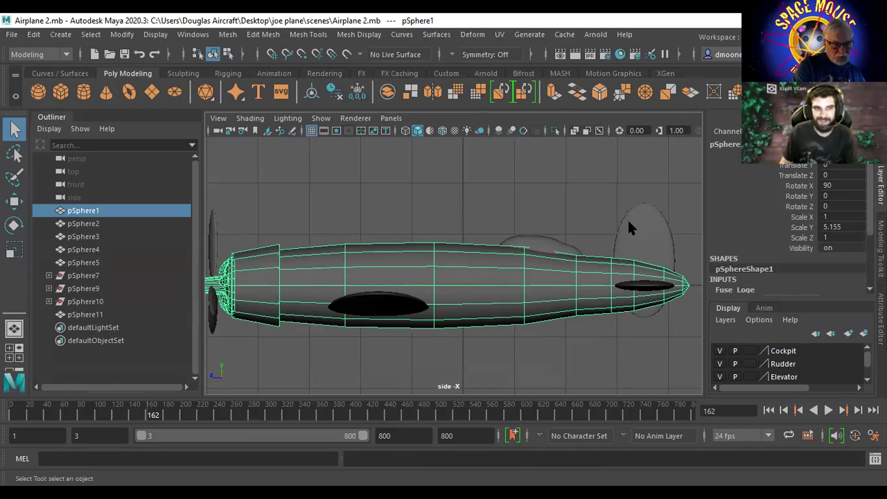
{"action": "left_click", "coordinate": [586, 182]}
{"action": "left_click", "coordinate": [520, 282]}
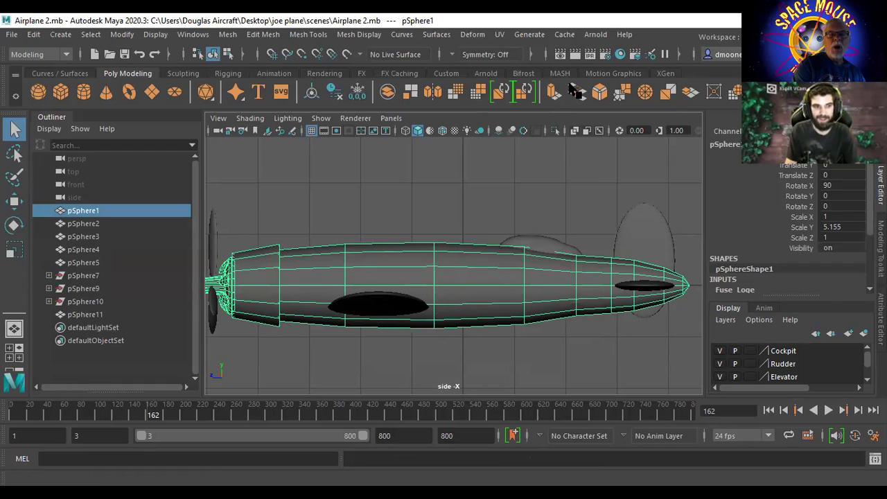
{"action": "left_click", "coordinate": [392, 191]}
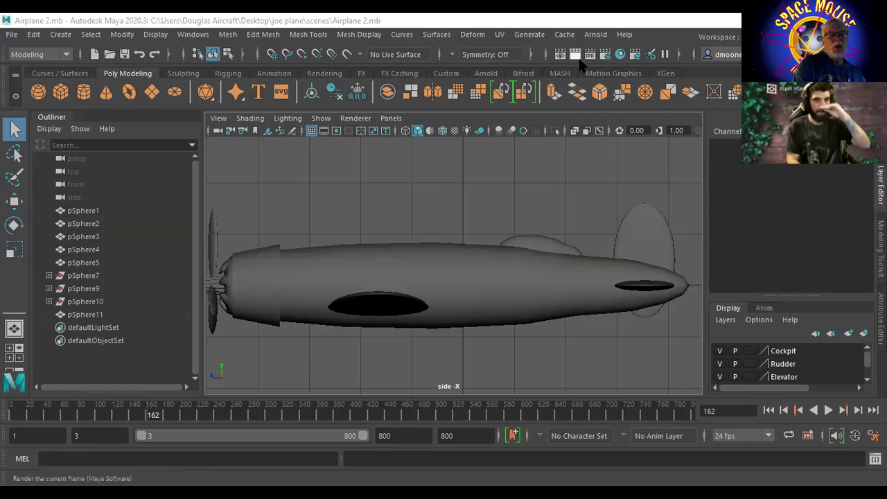
Step: Open the Hypershade over the airplane scene and create a new Phong material
{"action": "left_click", "coordinate": [619, 58]}
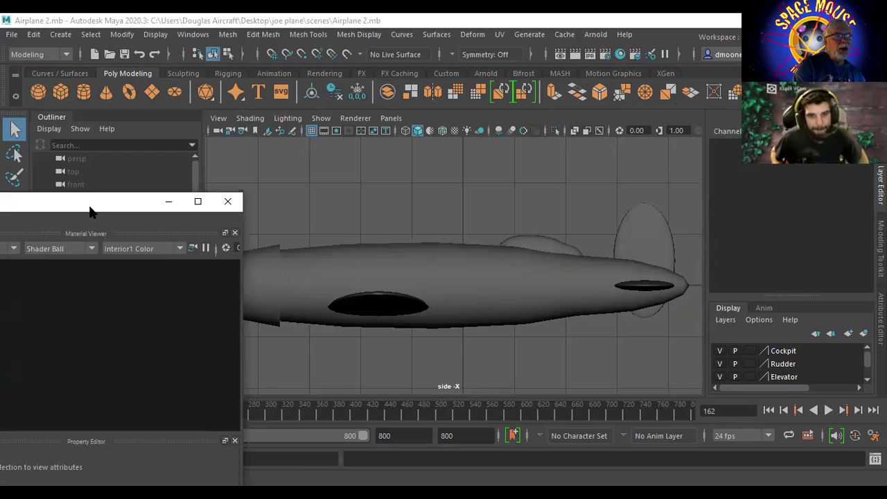
{"action": "left_click_drag", "start_coordinate": [90, 208], "coordinate": [494, 43]}
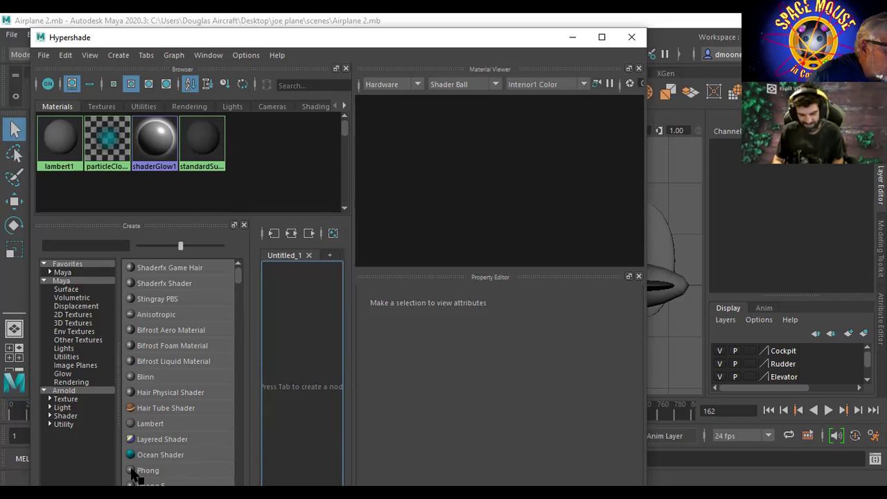
{"action": "scroll", "coordinate": [241, 284], "scroll_direction": "down", "scroll_amount": 3}
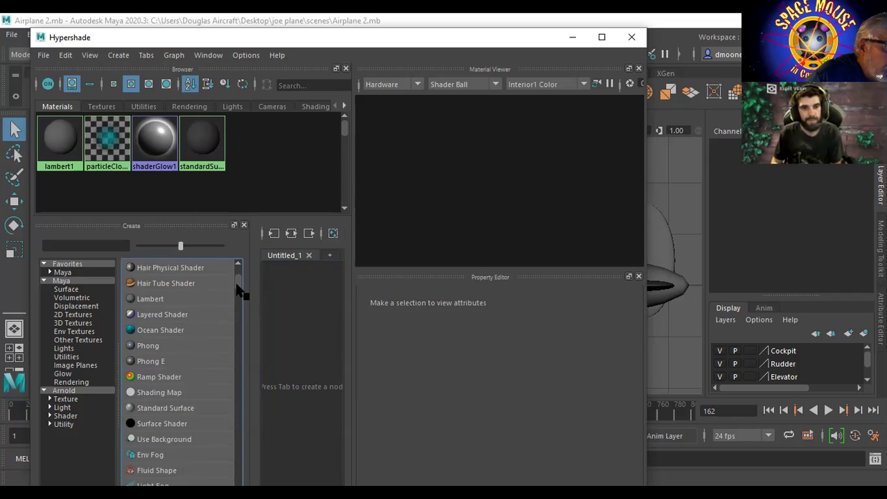
{"action": "scroll", "coordinate": [237, 281], "scroll_direction": "up", "scroll_amount": 3}
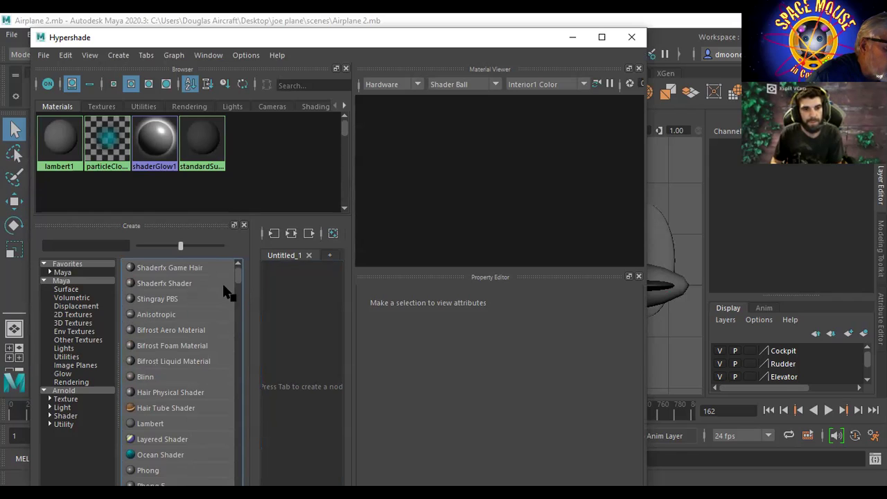
{"action": "scroll", "coordinate": [243, 280], "scroll_direction": "down", "scroll_amount": 3}
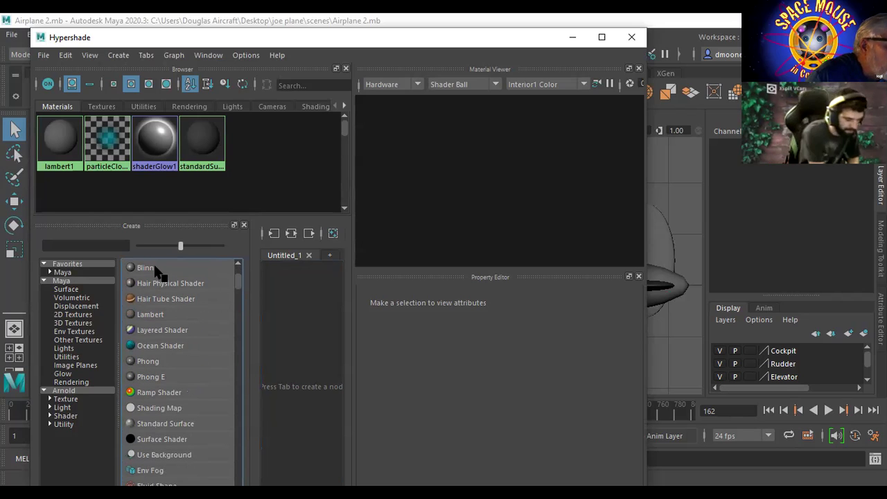
{"action": "scroll", "coordinate": [239, 280], "scroll_direction": "up", "scroll_amount": 3}
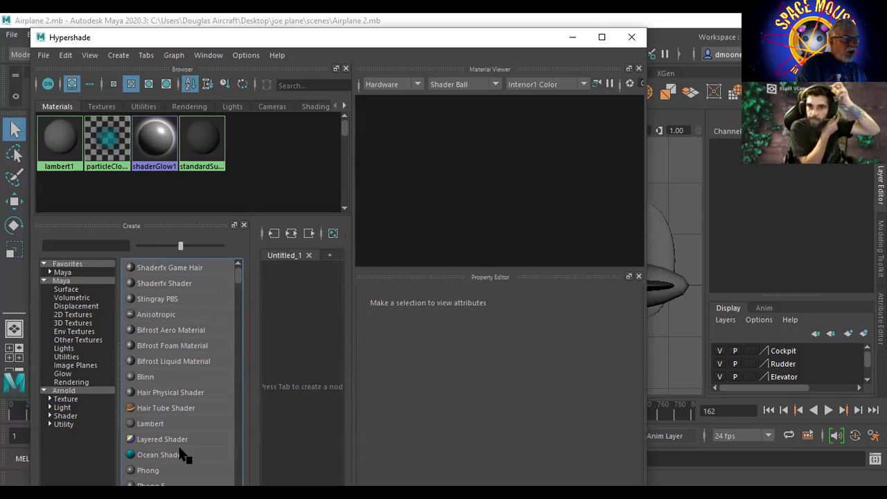
{"action": "left_click_drag", "start_coordinate": [238, 281], "coordinate": [241, 287]}
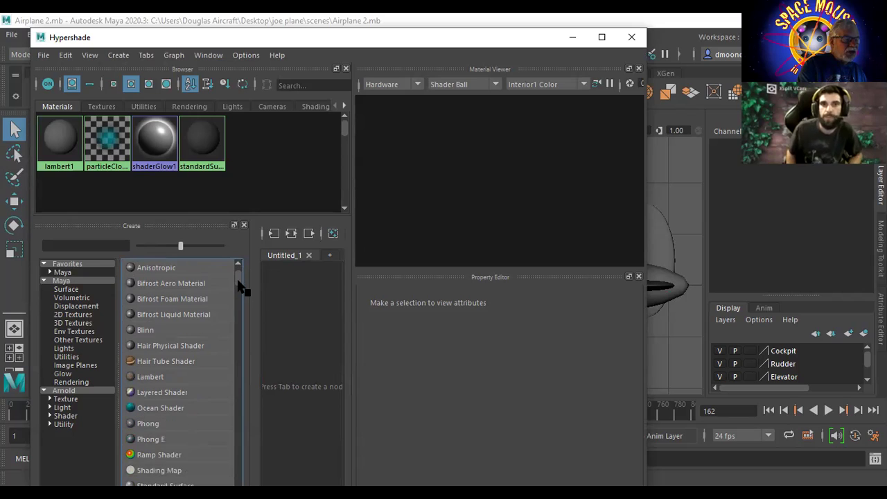
{"action": "left_click", "coordinate": [136, 425]}
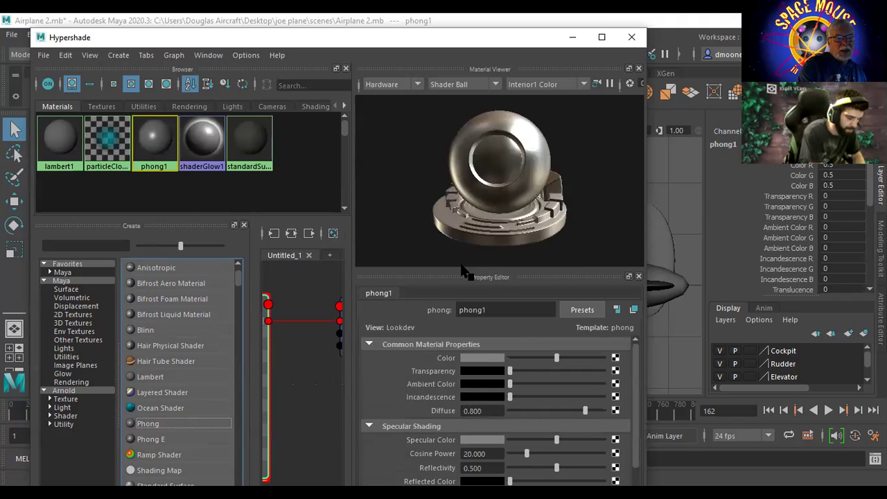
Step: Set the new Phong material's color to pure red and its transparency to about 0.678
{"action": "left_click", "coordinate": [480, 358]}
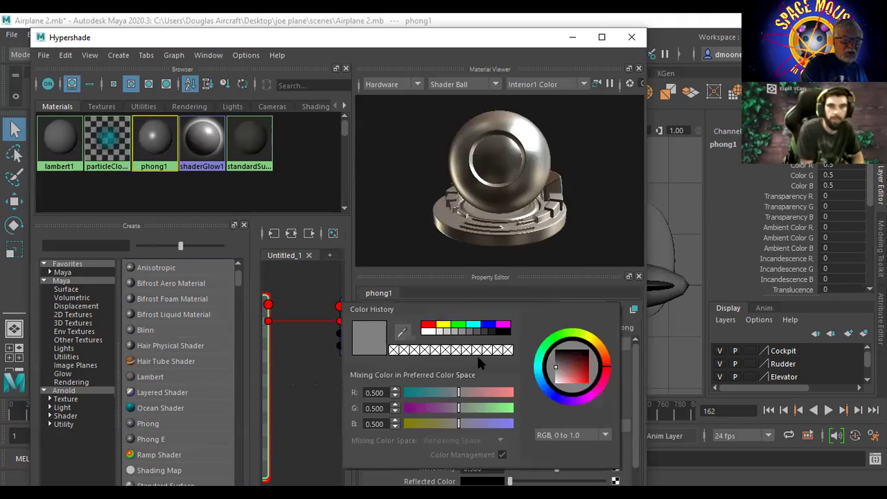
{"action": "left_click", "coordinate": [430, 325]}
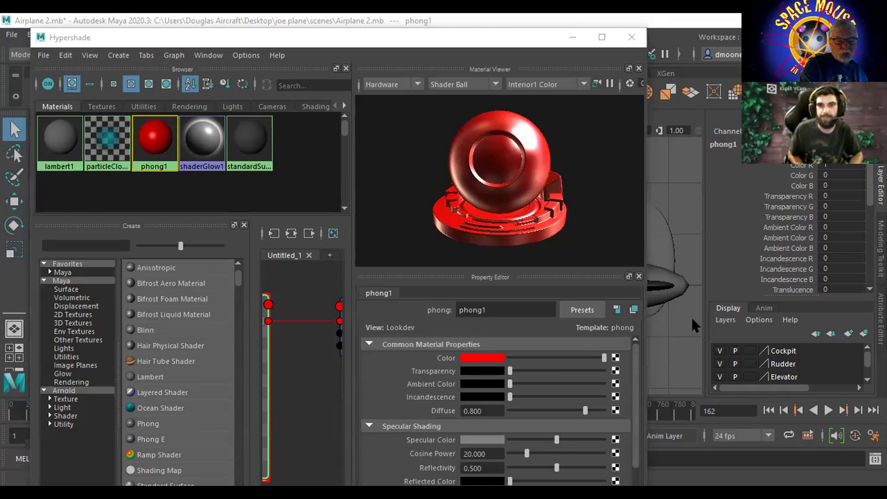
{"action": "left_click_drag", "start_coordinate": [509, 371], "coordinate": [572, 379]}
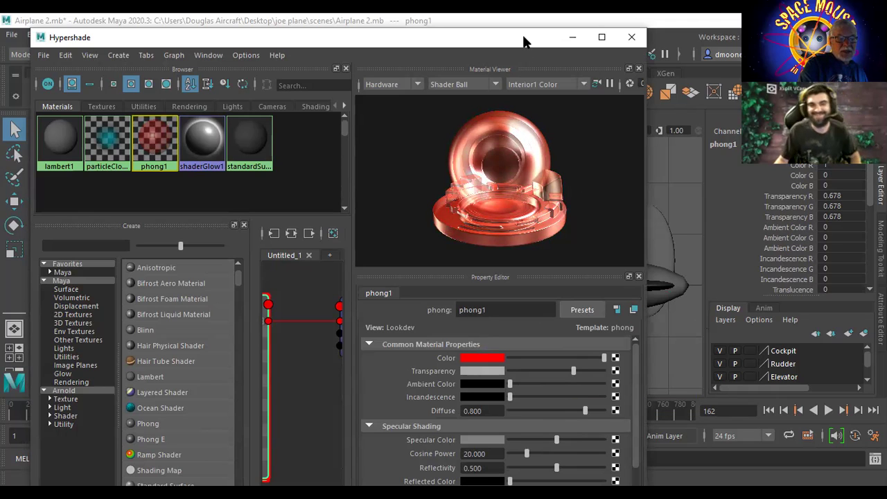
Step: Assign the transparent red Phong material to the airplane's fuselage, keeping the model in view
{"action": "left_click_drag", "start_coordinate": [523, 41], "coordinate": [532, 295]}
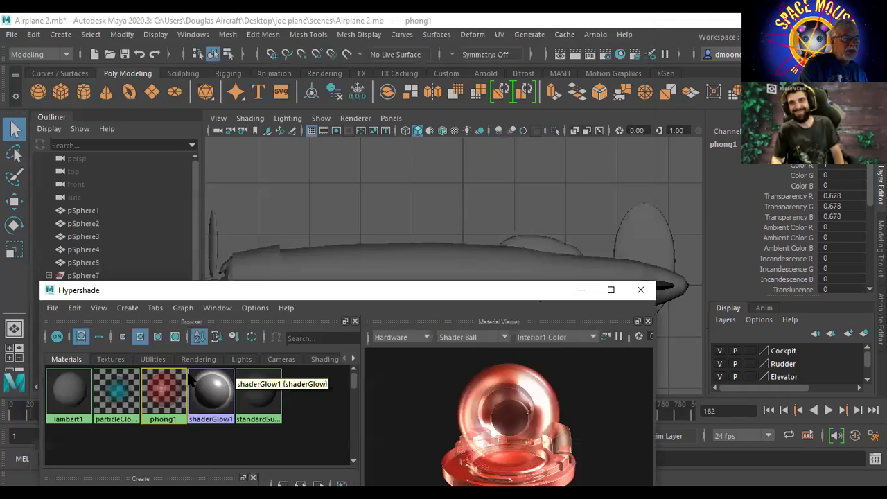
{"action": "middle_click_drag", "start_coordinate": [378, 265], "coordinate": [380, 269]}
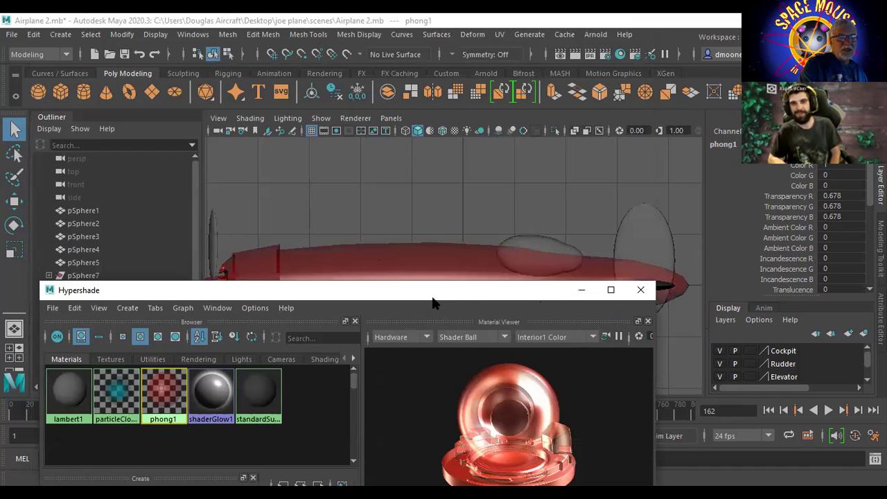
{"action": "left_click_drag", "start_coordinate": [432, 297], "coordinate": [412, 382]}
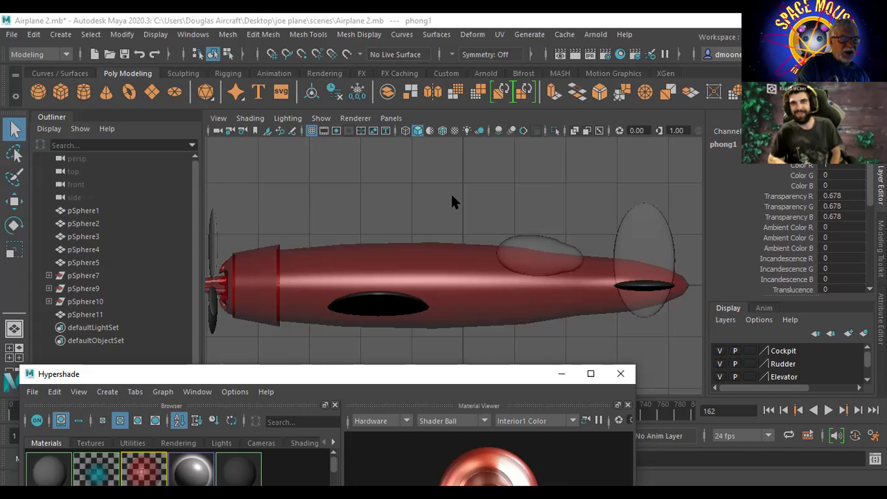
Step: In the perspective view, assign the red Phong material to the cockpit canopy and the lambert1 material to the fuselage
{"action": "key", "text": "space"}
{"action": "left_click", "coordinate": [456, 151]}
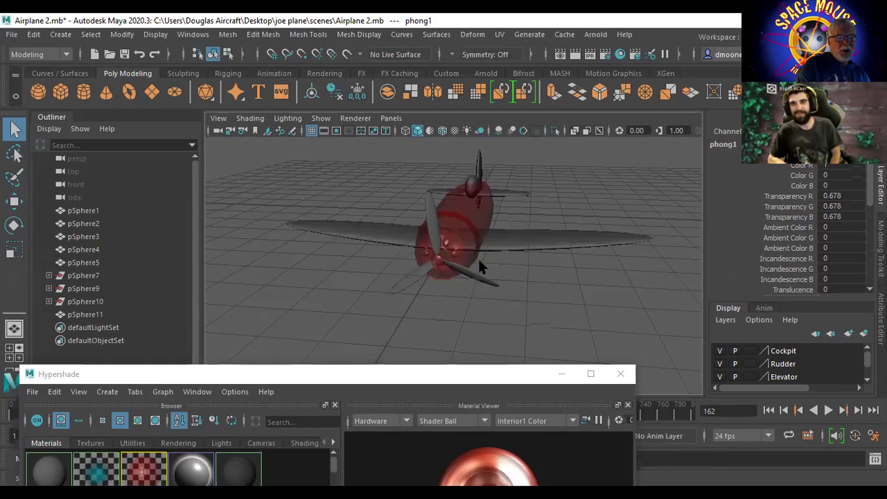
{"action": "left_click_drag", "start_coordinate": [478, 264], "coordinate": [515, 248], "text": "alt"}
{"action": "left_click", "coordinate": [574, 212]}
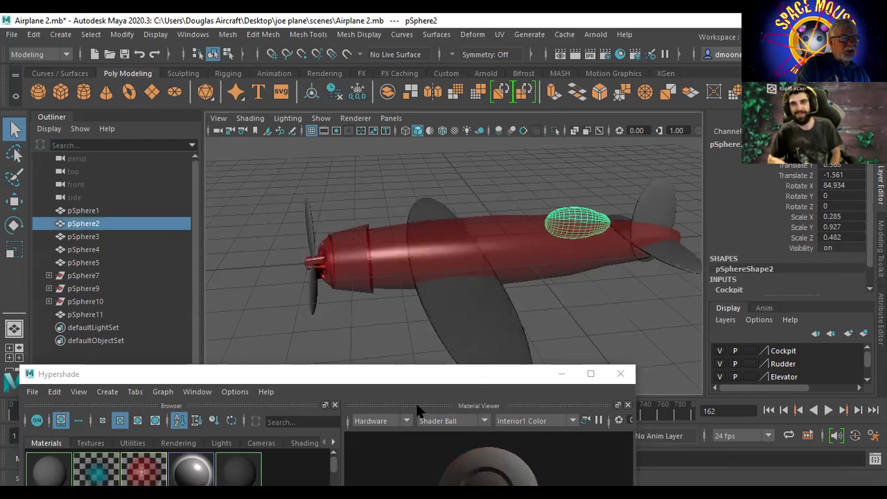
{"action": "middle_click_drag", "start_coordinate": [191, 468], "coordinate": [576, 220]}
{"action": "middle_click_drag", "start_coordinate": [48, 471], "coordinate": [392, 263]}
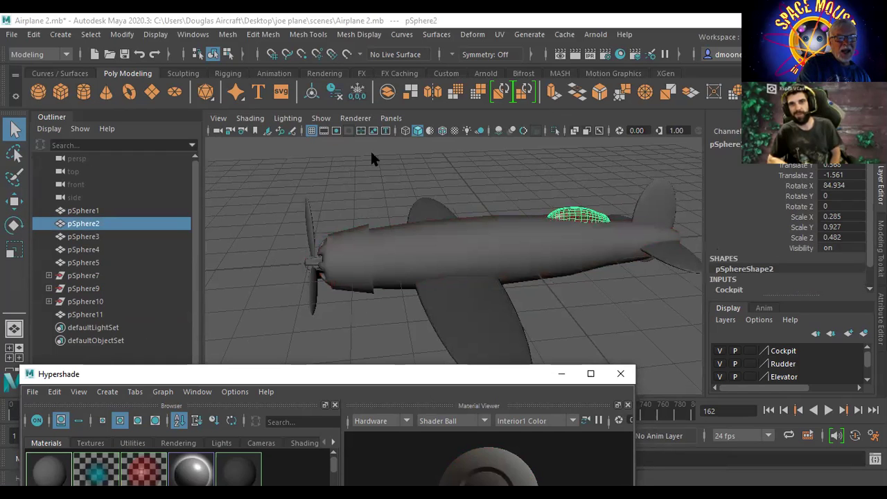
{"action": "left_click", "coordinate": [597, 310]}
Step: Open the red phong1 material's full attributes for editing, keeping the airplane visible beside them
{"action": "left_click_drag", "start_coordinate": [599, 306], "coordinate": [587, 270], "text": "alt"}
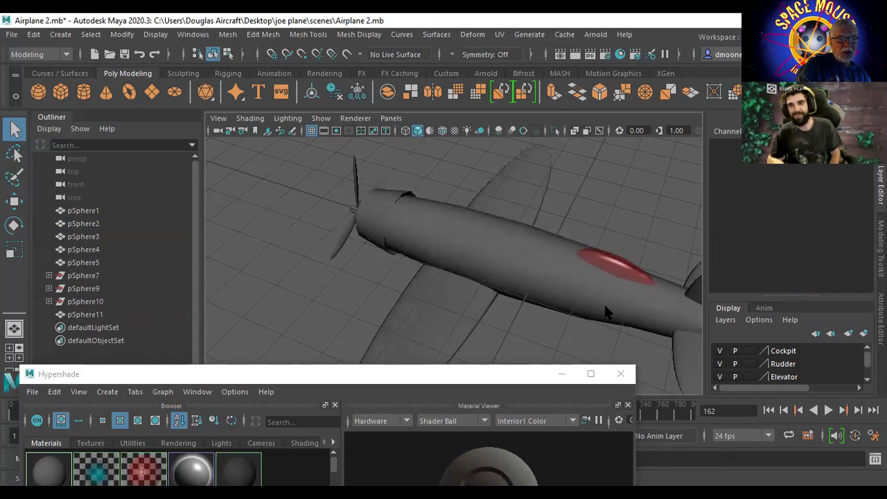
{"action": "left_click_drag", "start_coordinate": [542, 297], "coordinate": [600, 272], "text": "alt"}
{"action": "middle_click_drag", "start_coordinate": [600, 273], "coordinate": [568, 196], "text": "alt"}
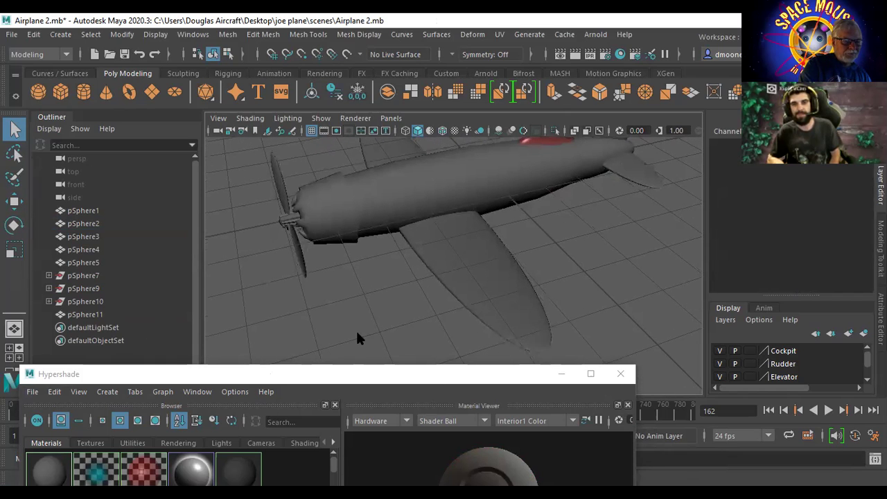
{"action": "left_click_drag", "start_coordinate": [356, 374], "coordinate": [410, 261]}
{"action": "left_click", "coordinate": [198, 385]}
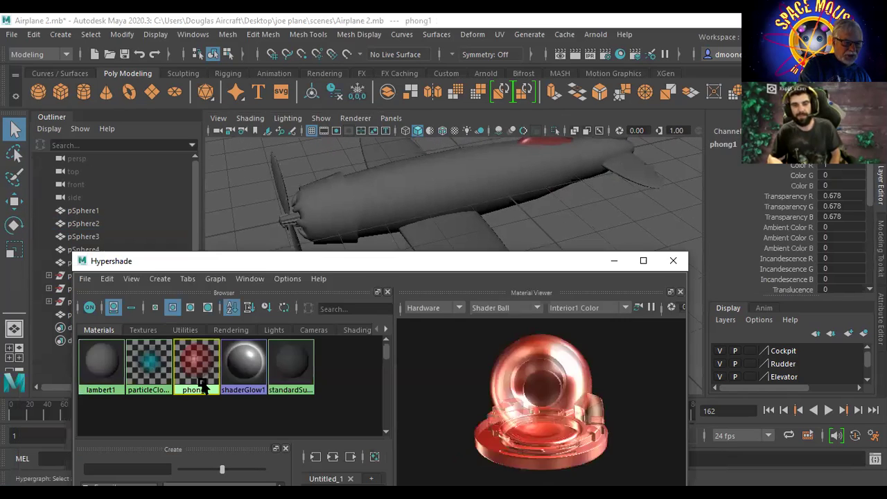
{"action": "double_click", "coordinate": [201, 374]}
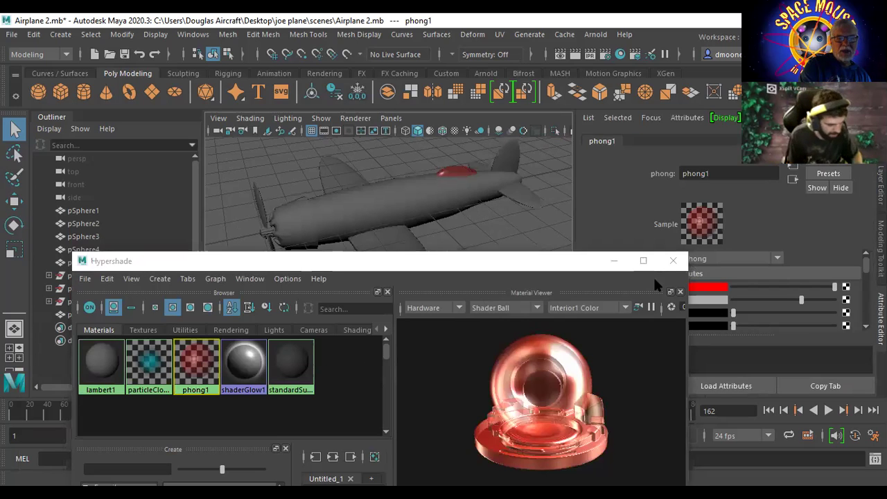
{"action": "left_click_drag", "start_coordinate": [582, 261], "coordinate": [468, 348]}
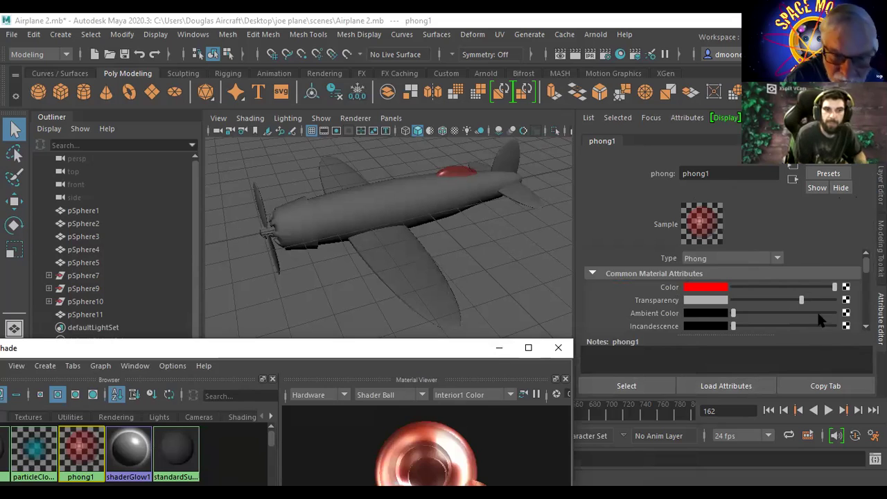
Step: Set the phong1 material's color to blue with RGB values 0.000, 0.510 and 1.000
{"action": "left_click", "coordinate": [705, 291]}
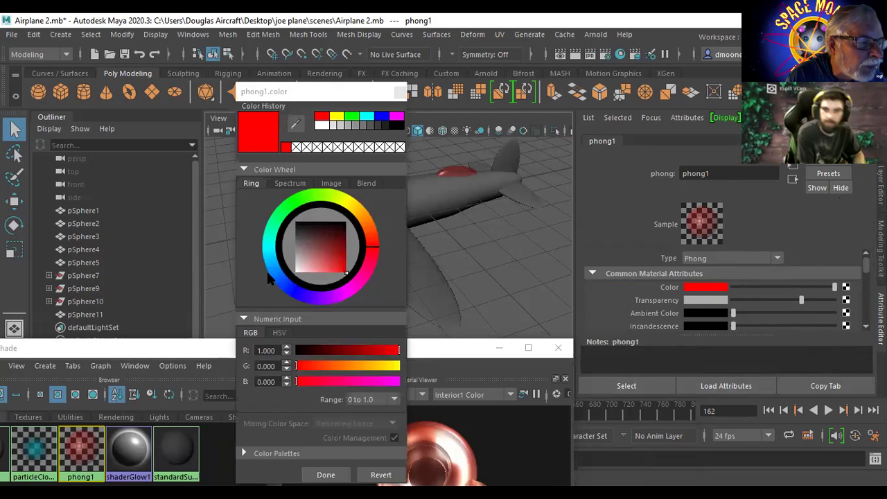
{"action": "left_click", "coordinate": [274, 270]}
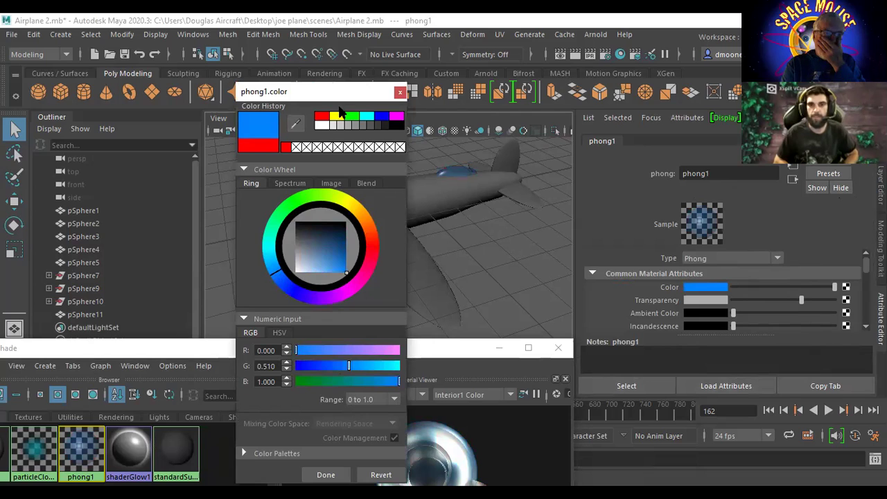
{"action": "left_click_drag", "start_coordinate": [342, 94], "coordinate": [301, 29]}
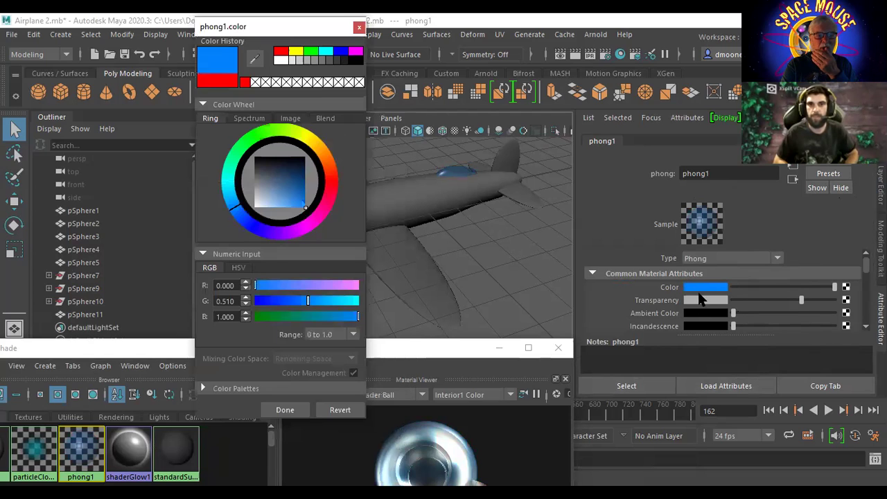
{"action": "left_click", "coordinate": [580, 379]}
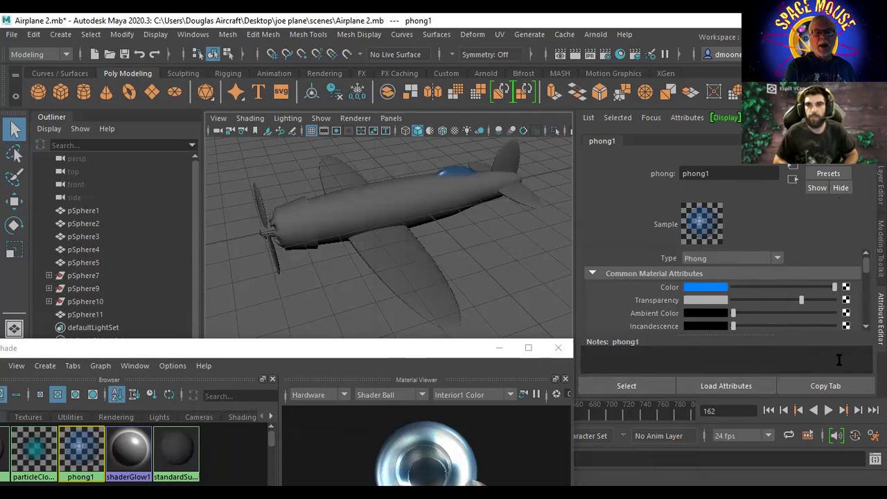
Step: Rename the blue Phong material as canopy
{"action": "scroll", "coordinate": [868, 272], "scroll_direction": "down", "scroll_amount": 3}
{"action": "scroll", "coordinate": [762, 291], "scroll_direction": "down", "scroll_amount": 6}
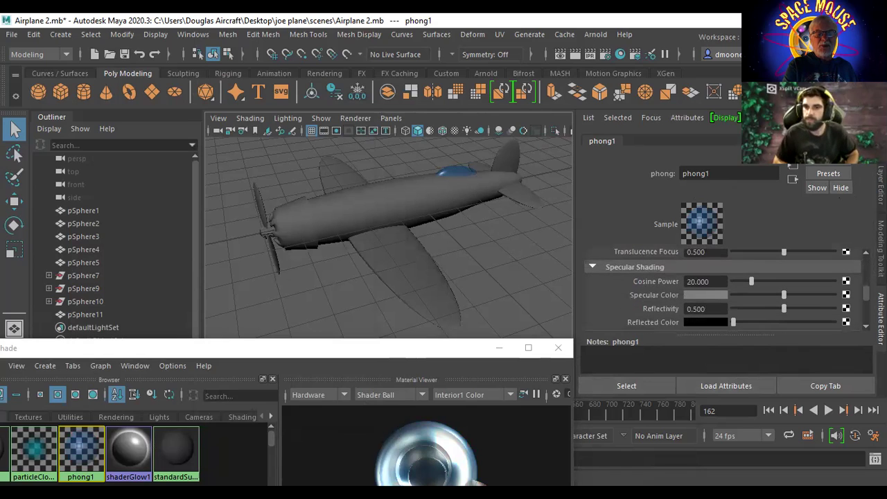
{"action": "scroll", "coordinate": [798, 323], "scroll_direction": "down", "scroll_amount": 1}
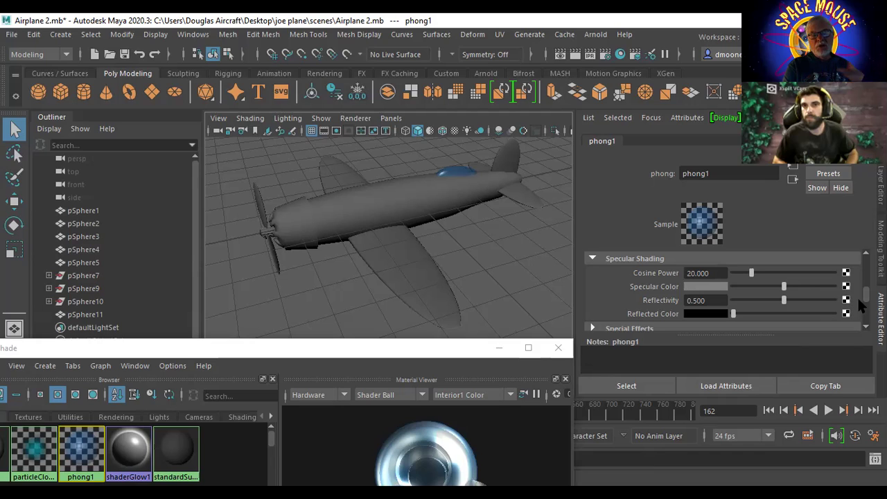
{"action": "scroll", "coordinate": [865, 297], "scroll_direction": "down", "scroll_amount": 2}
{"action": "scroll", "coordinate": [866, 293], "scroll_direction": "up", "scroll_amount": 2}
{"action": "scroll", "coordinate": [863, 288], "scroll_direction": "up", "scroll_amount": 5}
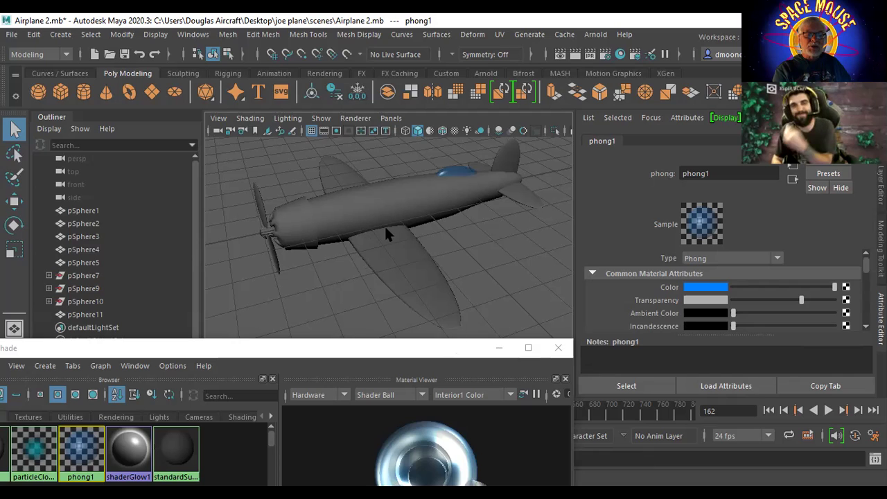
{"action": "left_click", "coordinate": [731, 173]}
{"action": "left_click_drag", "start_coordinate": [731, 173], "coordinate": [654, 177]}
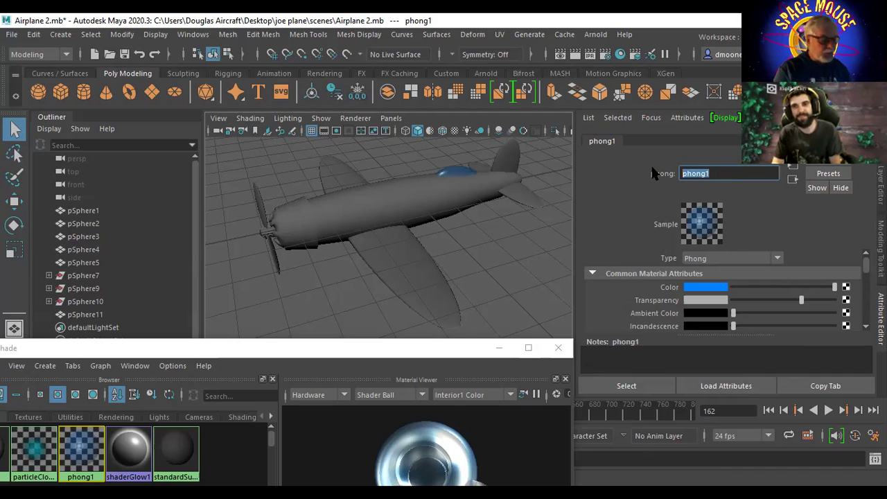
{"action": "type", "text": "canopy"}
{"action": "key", "text": "Return"}
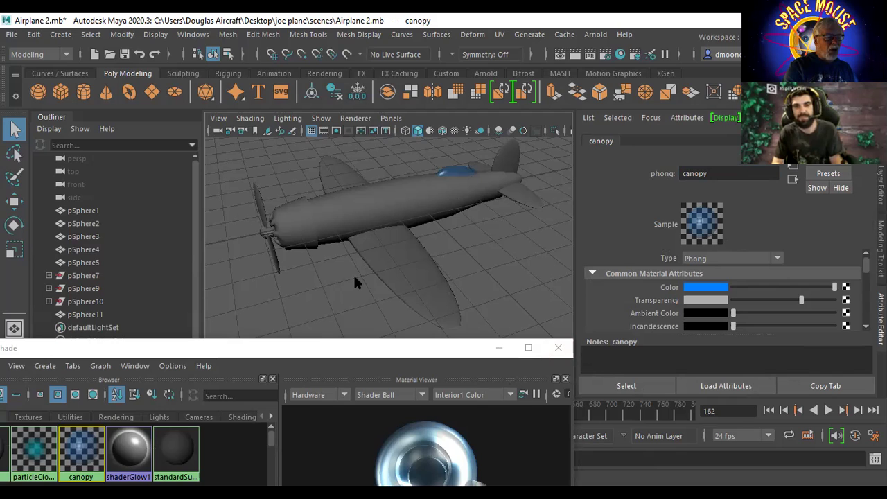
Step: Create another Phong material in the Hypershade and select it
{"action": "left_click_drag", "start_coordinate": [257, 348], "coordinate": [441, 261]}
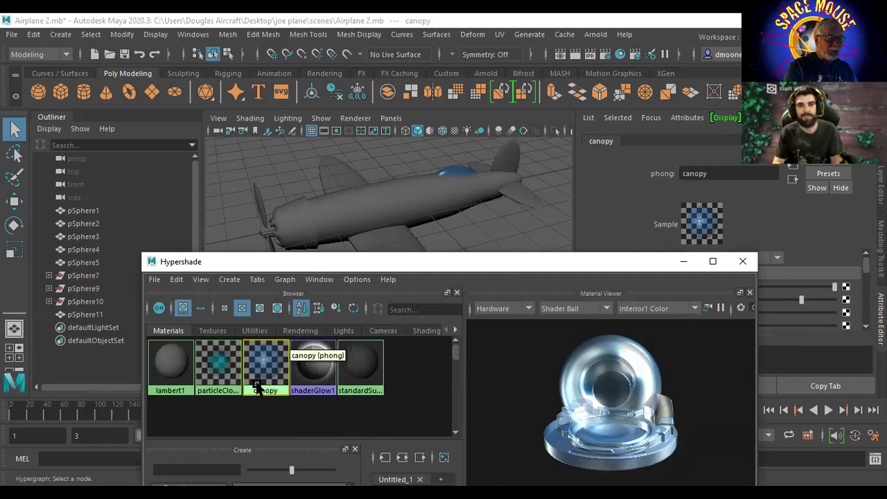
{"action": "left_click_drag", "start_coordinate": [324, 262], "coordinate": [309, 115]}
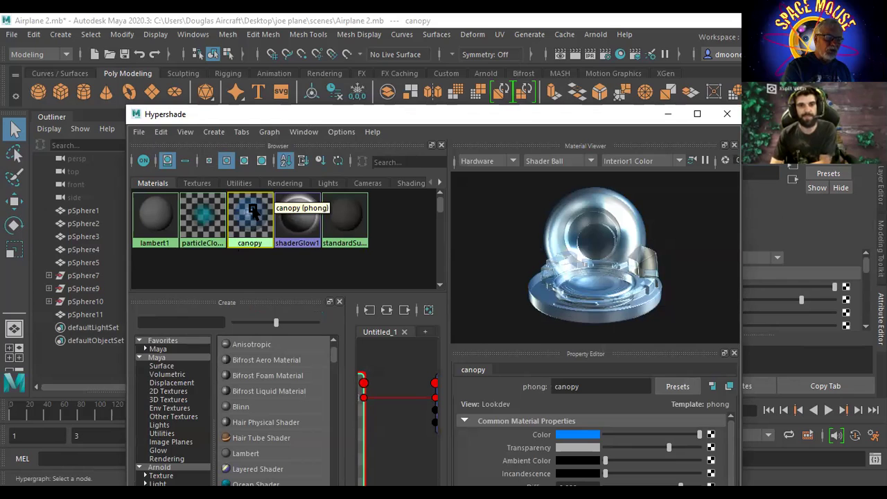
{"action": "scroll", "coordinate": [291, 357], "scroll_direction": "down", "scroll_amount": 2}
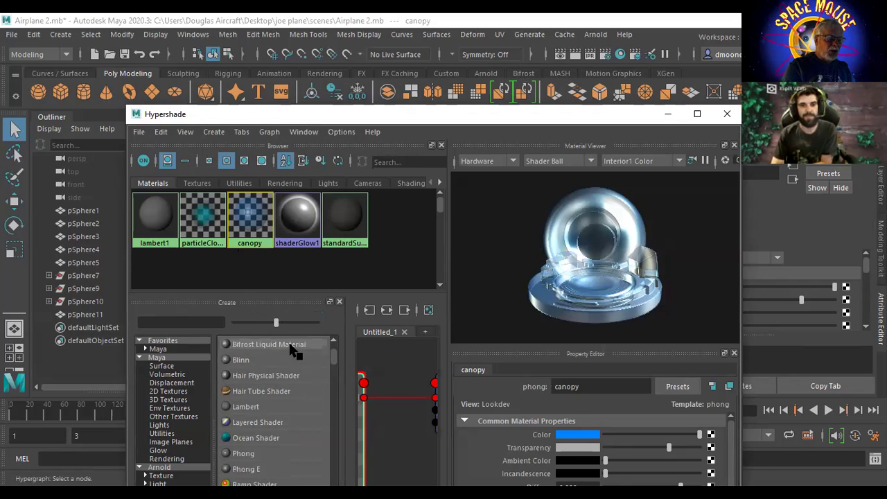
{"action": "scroll", "coordinate": [291, 353], "scroll_direction": "down", "scroll_amount": 1}
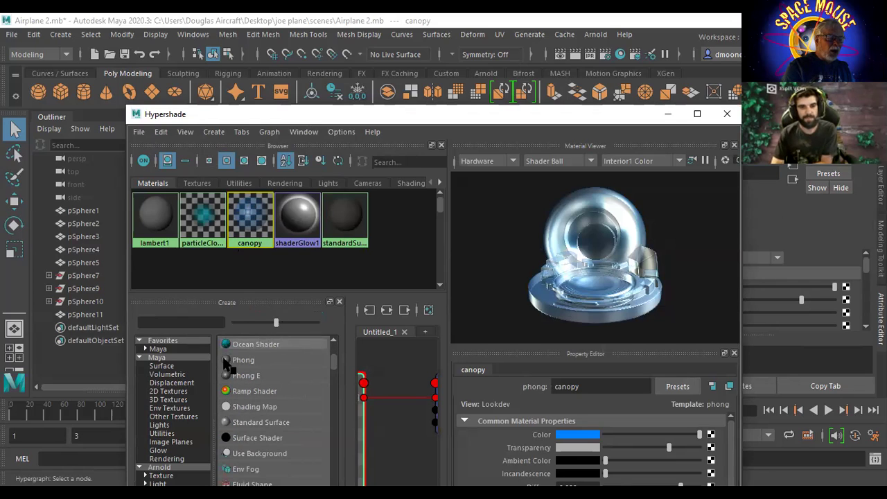
{"action": "left_click", "coordinate": [229, 361]}
{"action": "left_click", "coordinate": [295, 215]}
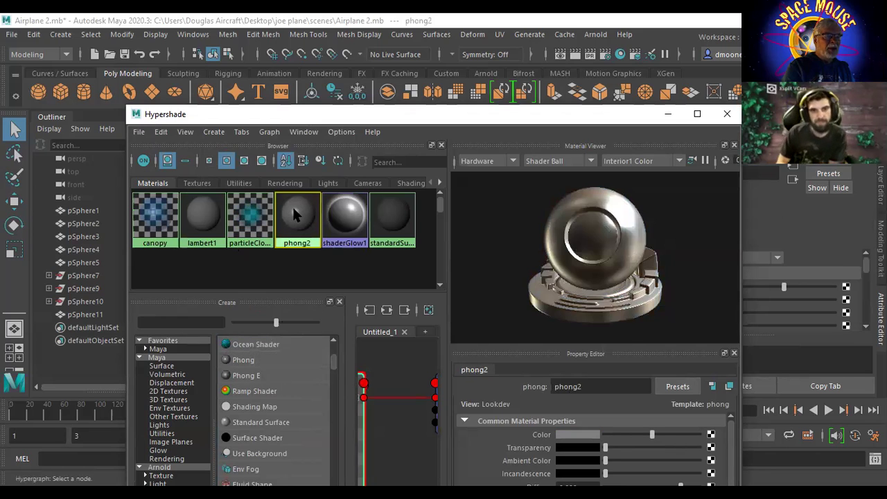
Step: Rename the new gray Phong material as fuselage, keeping its full attributes in view
{"action": "left_click_drag", "start_coordinate": [167, 114], "coordinate": [21, 165]}
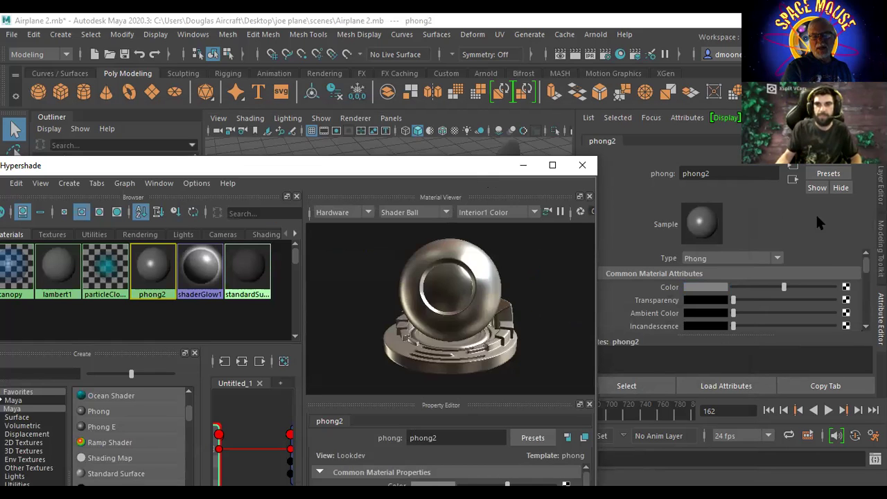
{"action": "double_click", "coordinate": [720, 174]}
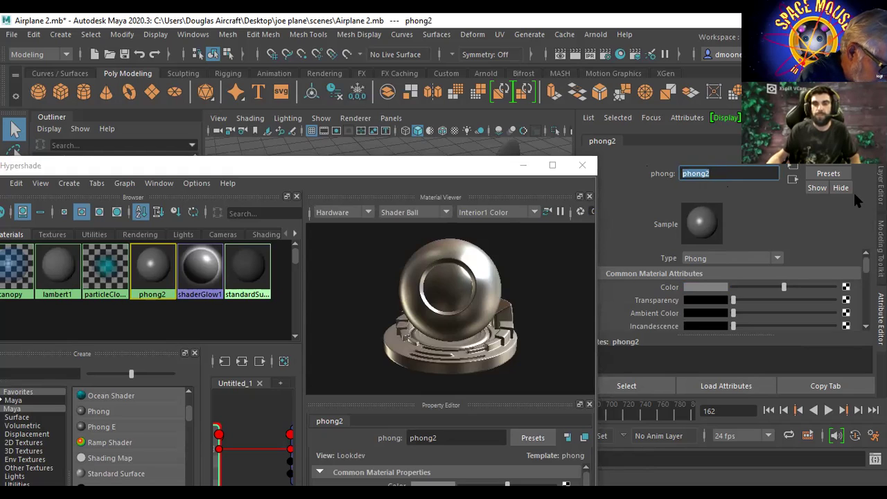
{"action": "type", "text": "f"}
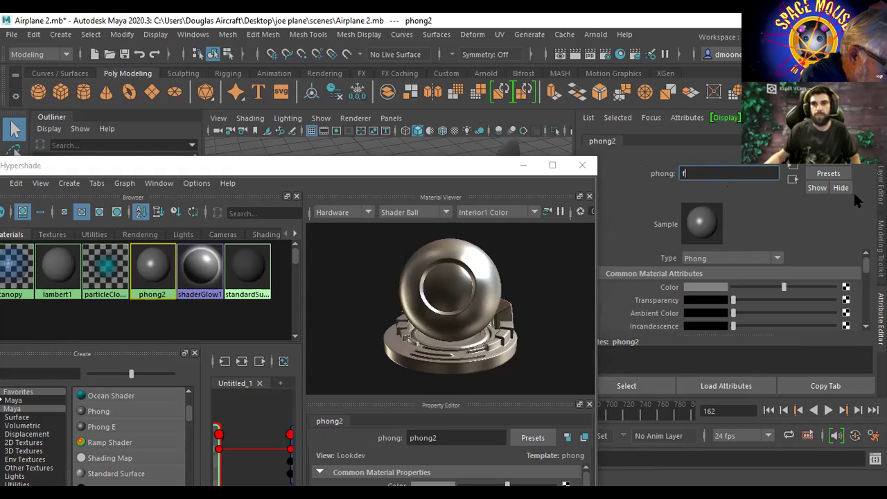
{"action": "type", "text": "udr;s"}
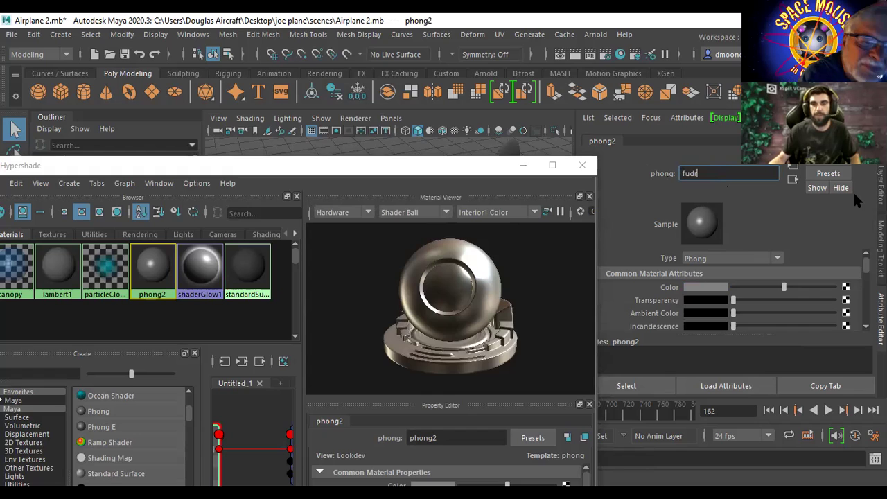
{"action": "key", "text": "BackSpace"}
{"action": "key", "text": "BackSpace"}
{"action": "key", "text": "BackSpace"}
{"action": "key", "text": "BackSpace"}
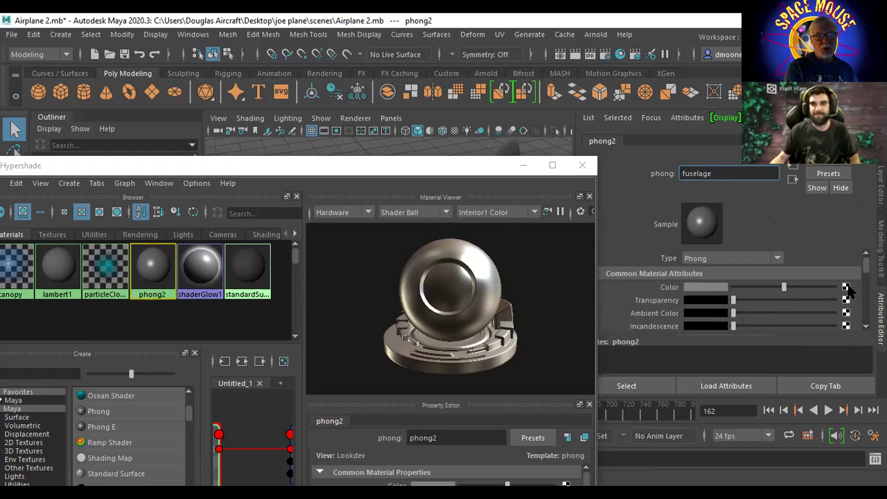
Step: Create a File texture for the fuselage material's color and load Gee-Bee-Racer-side.jpg from the sourceimages folder as its image
{"action": "left_click", "coordinate": [846, 288]}
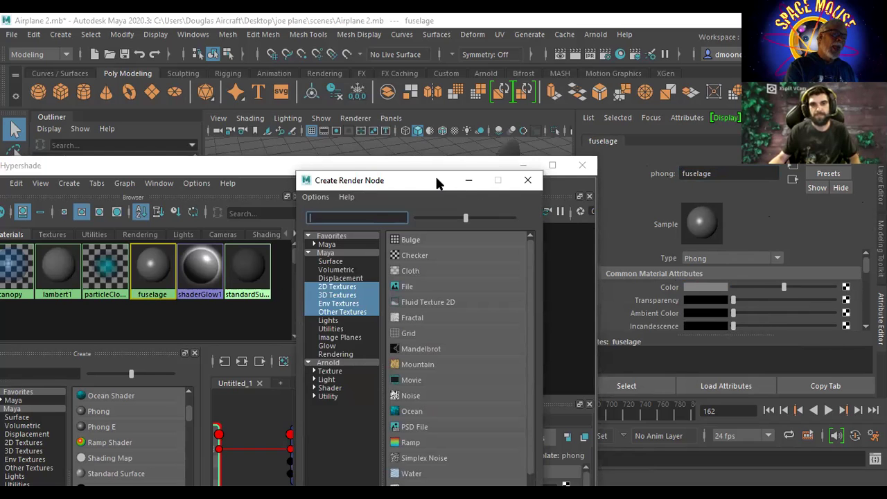
{"action": "left_click_drag", "start_coordinate": [437, 181], "coordinate": [306, 46]}
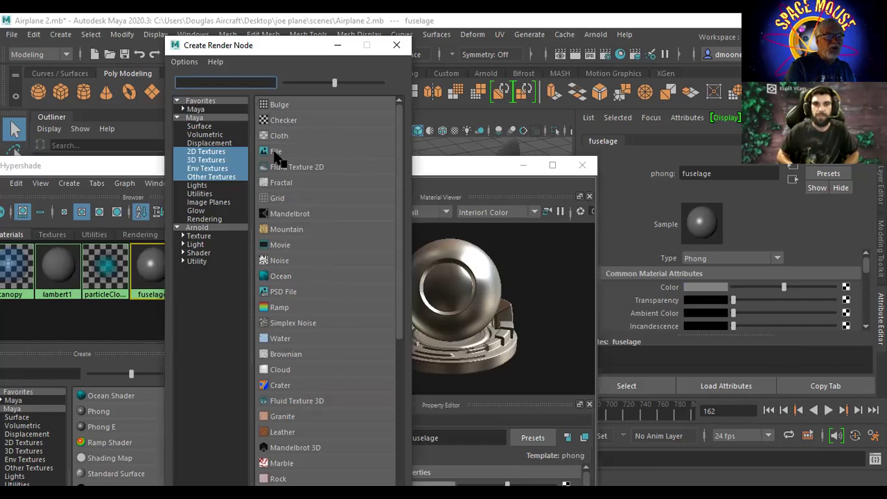
{"action": "left_click", "coordinate": [276, 152]}
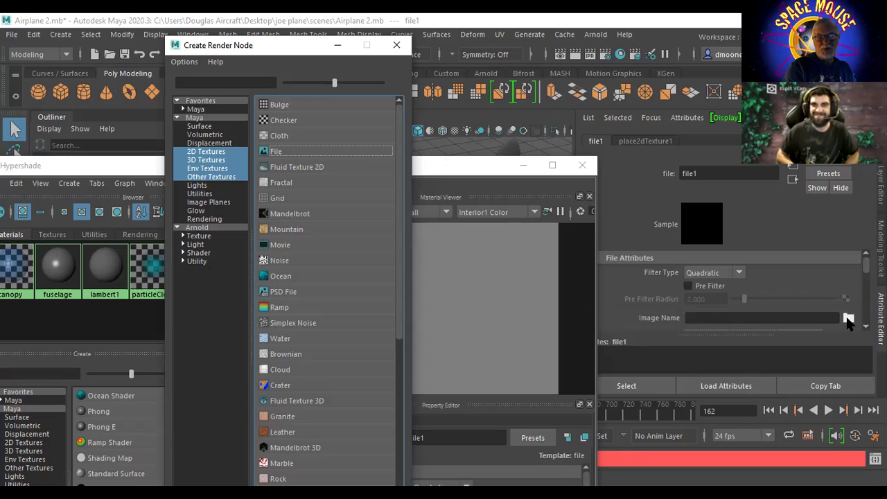
{"action": "left_click", "coordinate": [848, 318]}
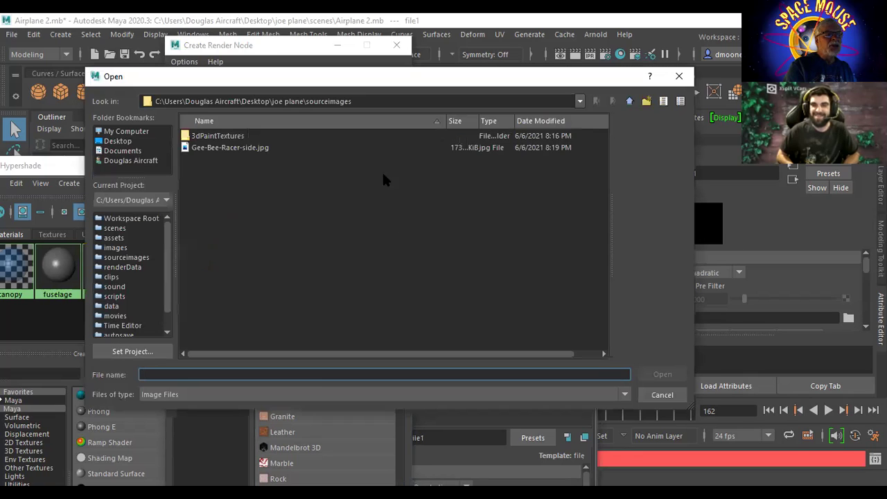
{"action": "left_click", "coordinate": [214, 151]}
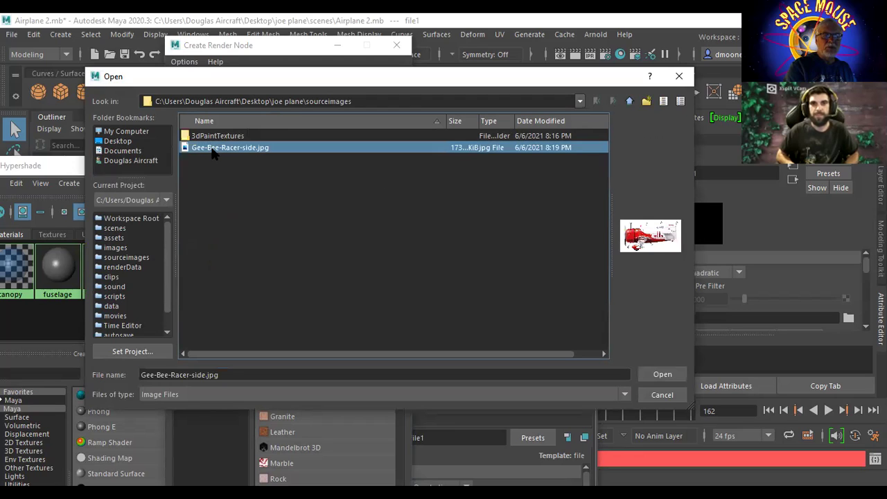
{"action": "left_click", "coordinate": [661, 375]}
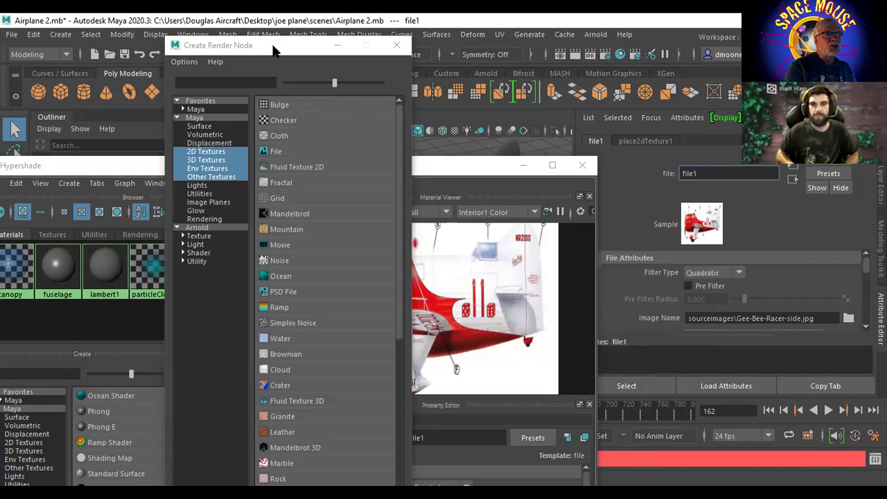
Step: Assign the fuselage material to the airplane's fuselage in the perspective view, keeping the whole model visible
{"action": "left_click_drag", "start_coordinate": [276, 50], "coordinate": [656, 375]}
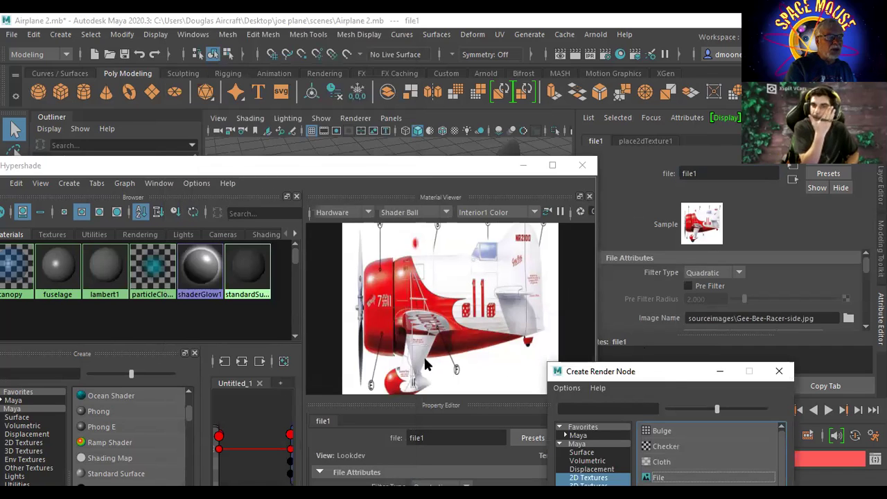
{"action": "left_click_drag", "start_coordinate": [312, 165], "coordinate": [369, 253]}
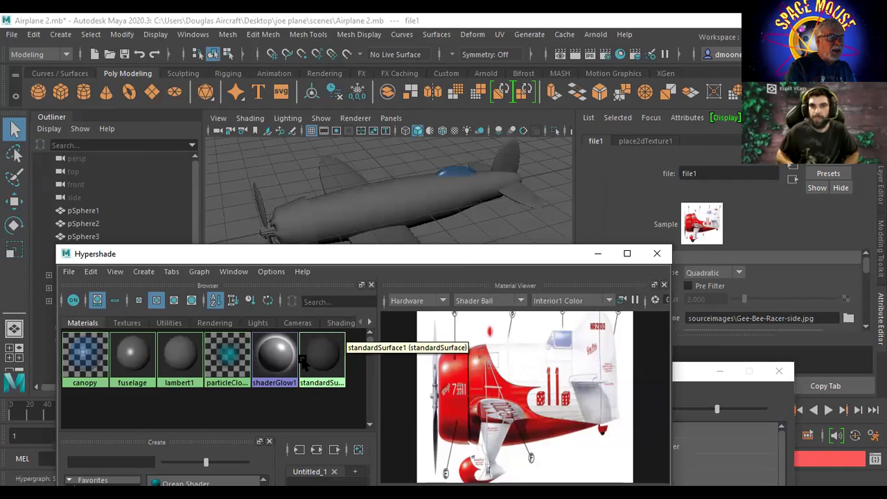
{"action": "left_click", "coordinate": [627, 142]}
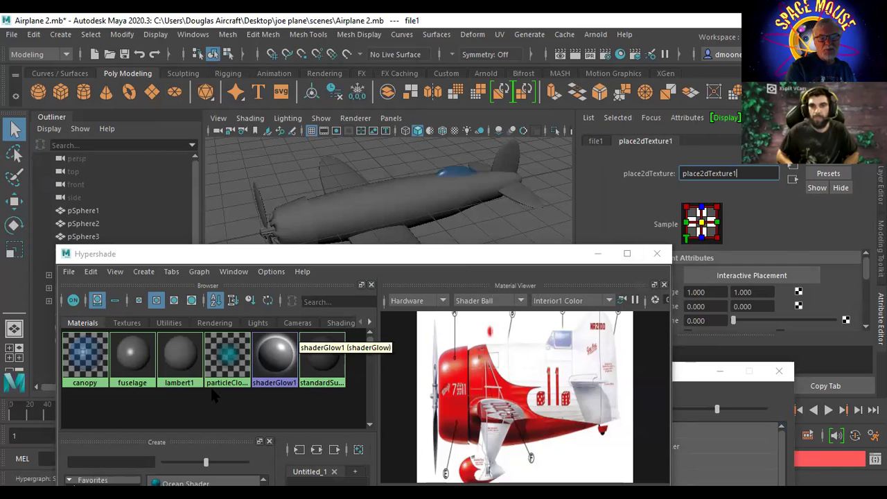
{"action": "left_click", "coordinate": [131, 357]}
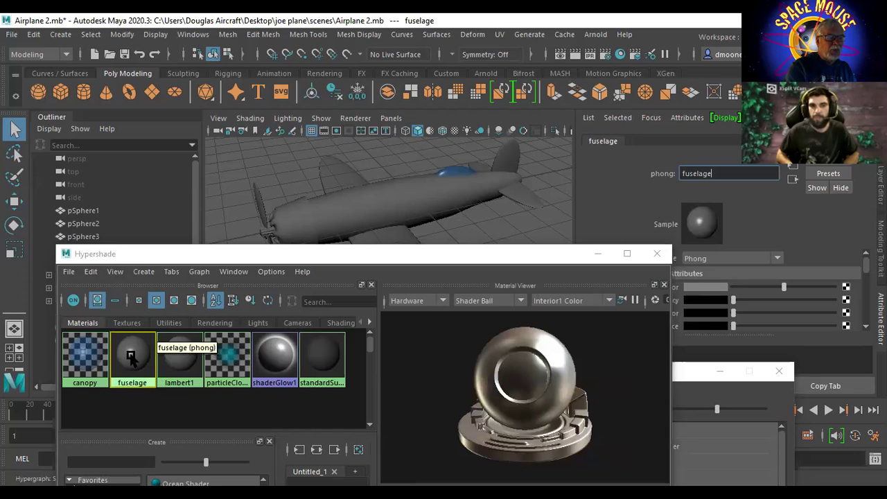
{"action": "middle_click_drag", "start_coordinate": [378, 214], "coordinate": [380, 197]}
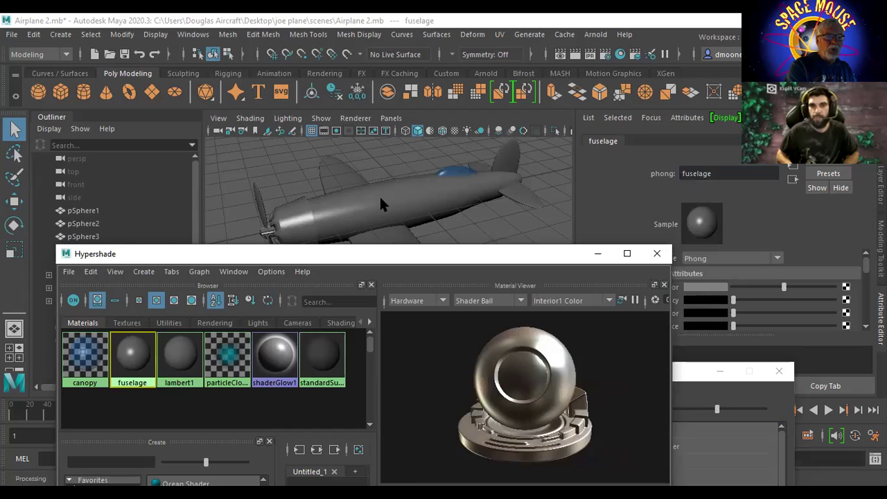
{"action": "left_click", "coordinate": [388, 199]}
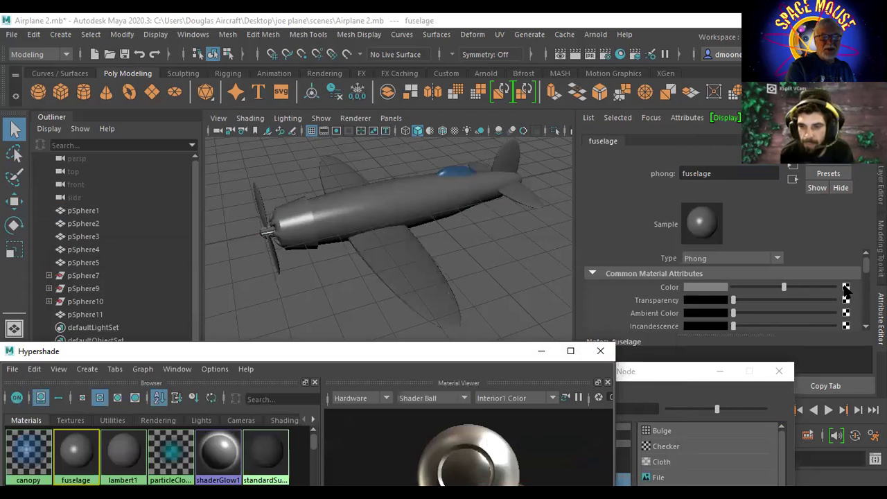
Step: Connect a new File texture to the fuselage material's color and reselect that material to show its attributes
{"action": "left_click", "coordinate": [682, 367]}
{"action": "left_click_drag", "start_coordinate": [682, 365], "coordinate": [435, 89]}
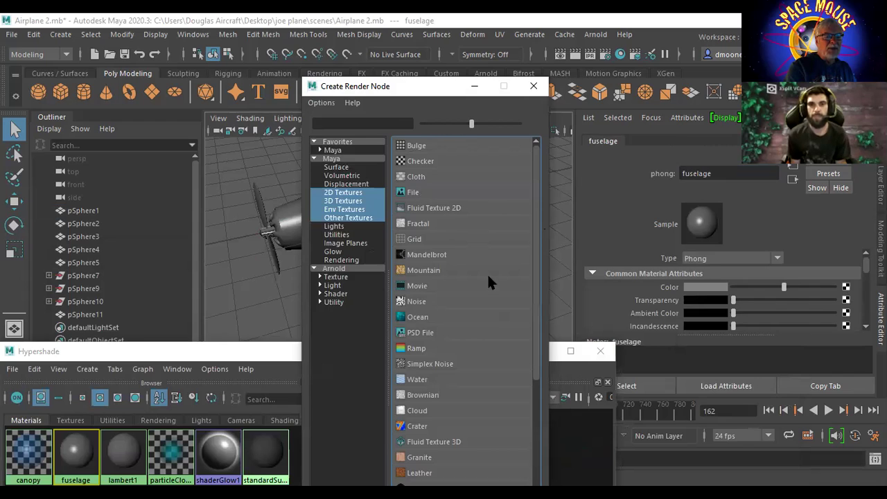
{"action": "left_click", "coordinate": [413, 192]}
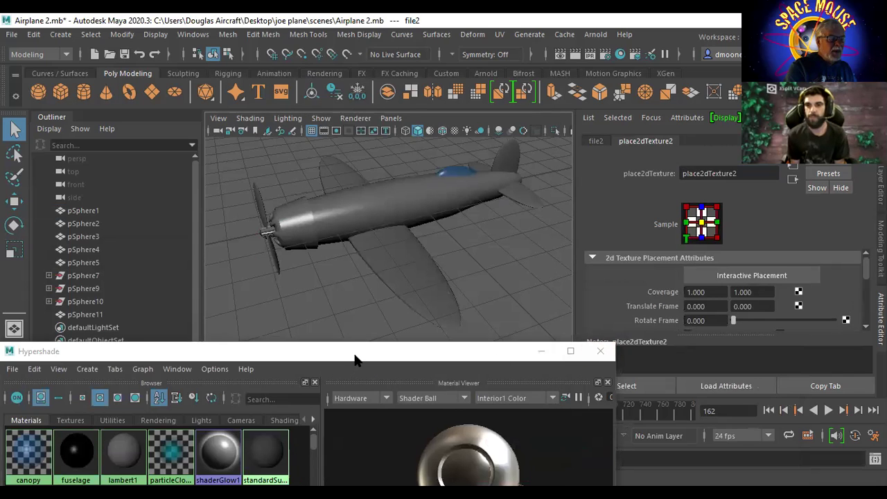
{"action": "left_click_drag", "start_coordinate": [354, 360], "coordinate": [396, 85]}
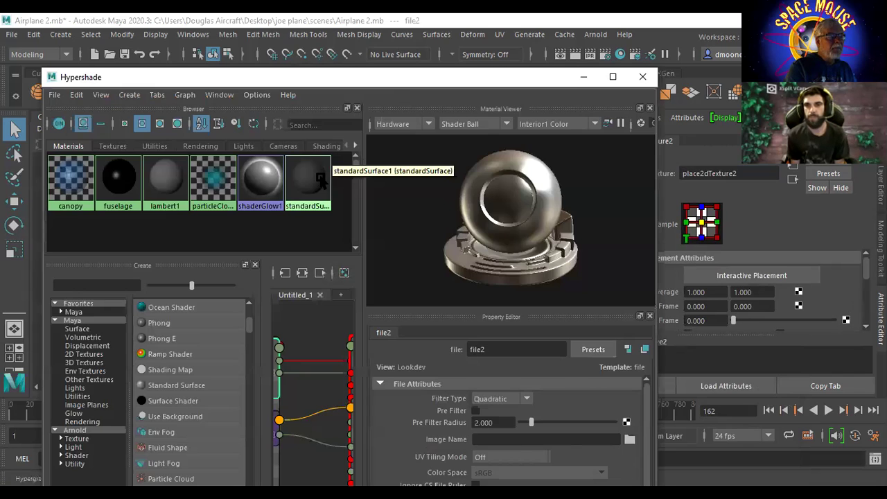
{"action": "left_click", "coordinate": [119, 178]}
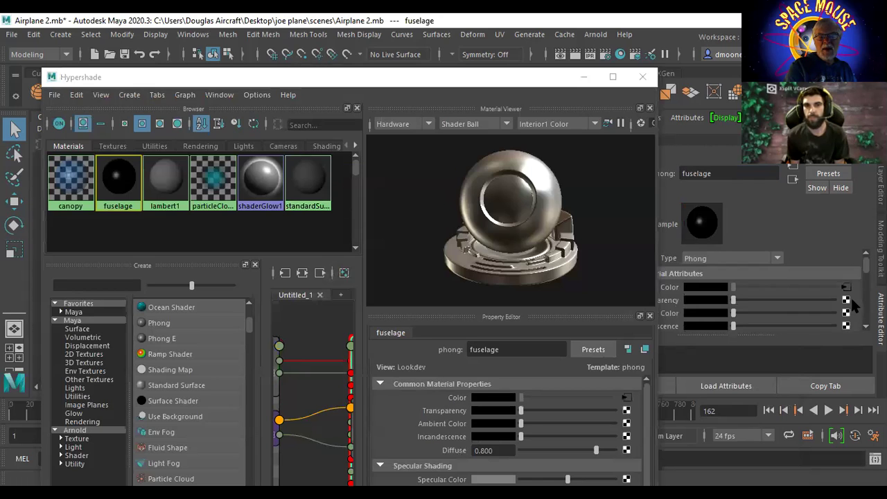
Step: Load Gee-Bee-Racer-side.jpg from the sourceimages folder as the image of the File texture on the fuselage material's color
{"action": "left_click", "coordinate": [847, 288]}
{"action": "left_click_drag", "start_coordinate": [867, 276], "coordinate": [865, 243]}
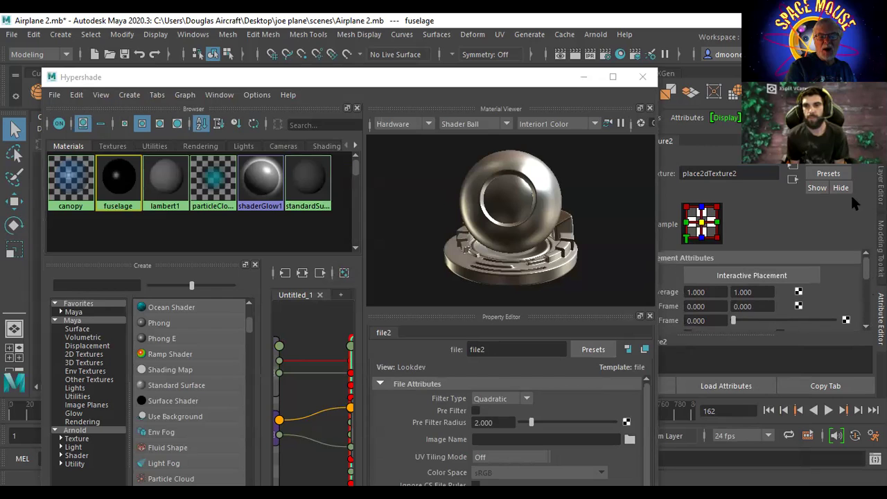
{"action": "left_click_drag", "start_coordinate": [519, 84], "coordinate": [412, 194]}
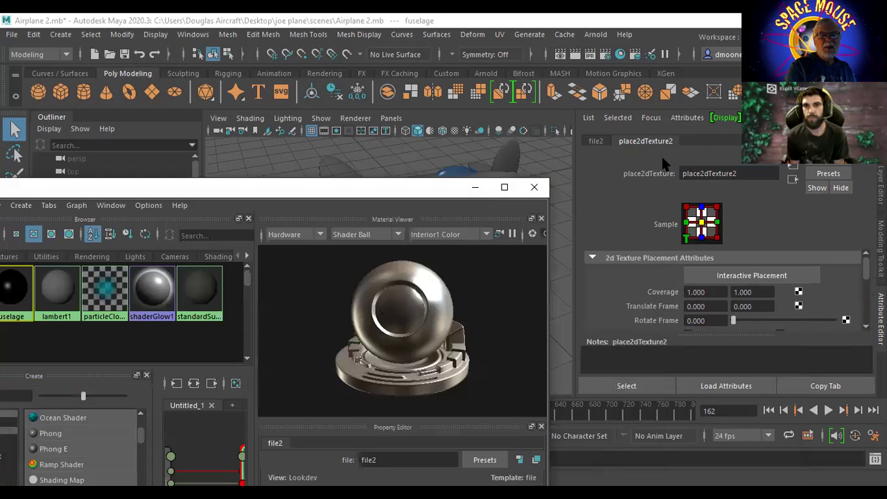
{"action": "left_click", "coordinate": [594, 138]}
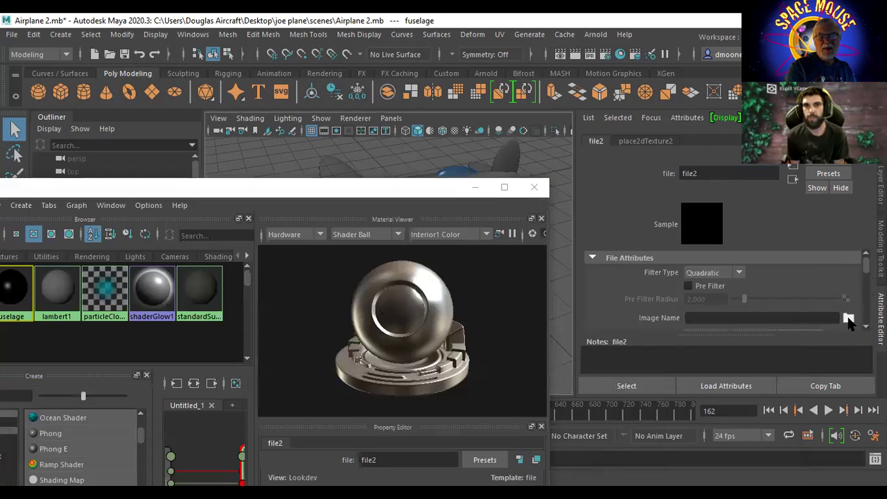
{"action": "left_click", "coordinate": [848, 317]}
{"action": "left_click", "coordinate": [264, 161]}
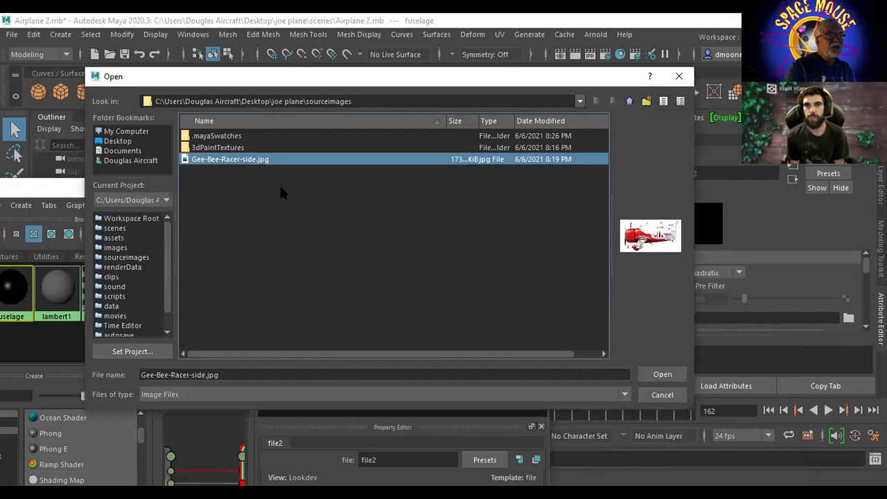
{"action": "left_click", "coordinate": [676, 371]}
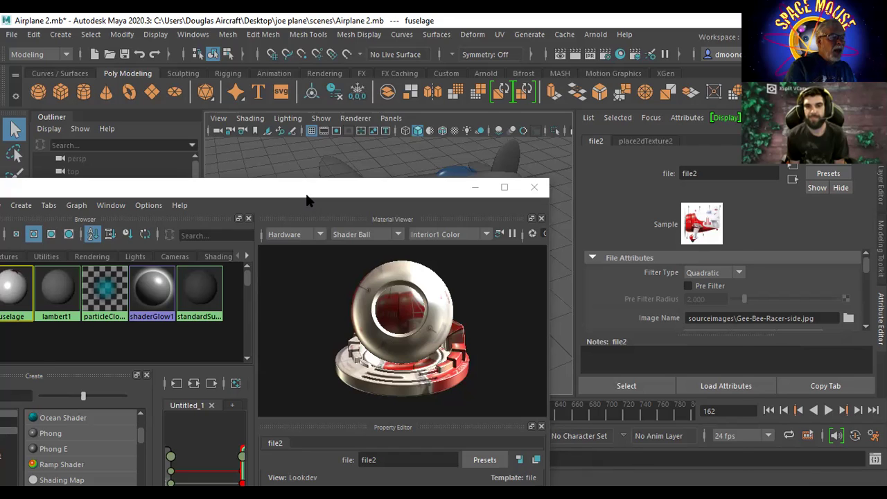
Step: Assign the fuselage material to the airplane's fuselage and clear the selection
{"action": "left_click_drag", "start_coordinate": [308, 198], "coordinate": [497, 269]}
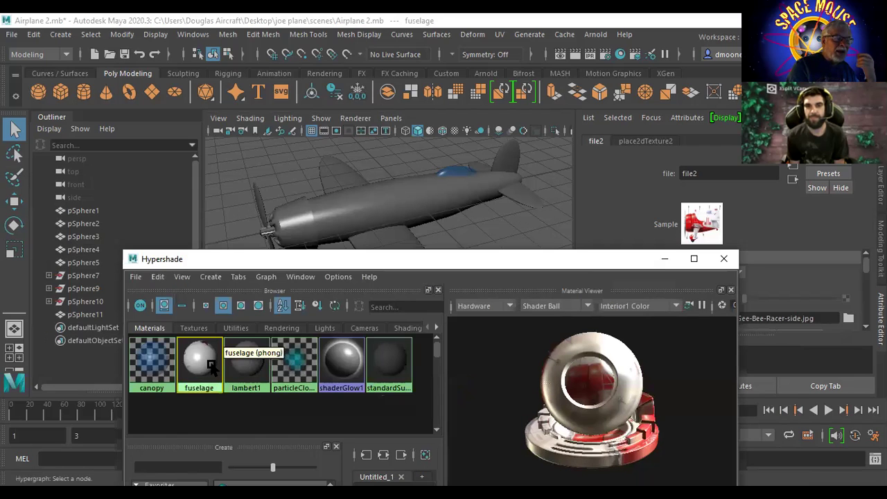
{"action": "middle_click_drag", "start_coordinate": [206, 359], "coordinate": [341, 216]}
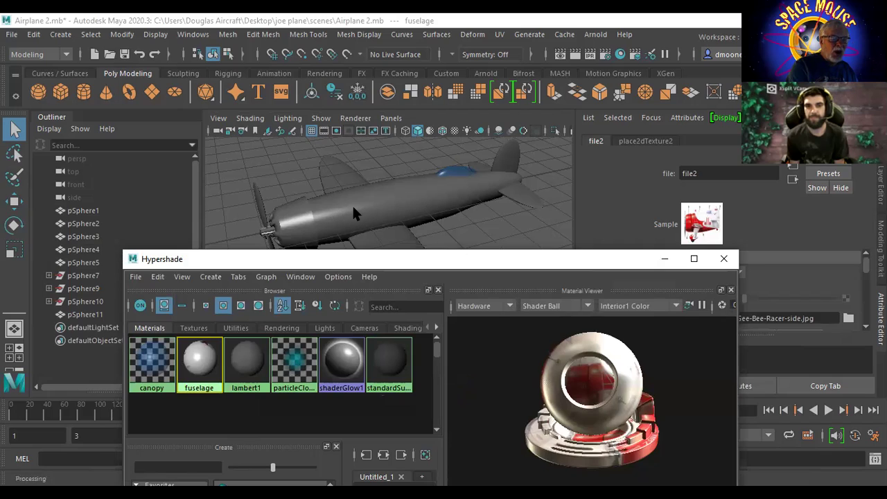
{"action": "left_click", "coordinate": [354, 203]}
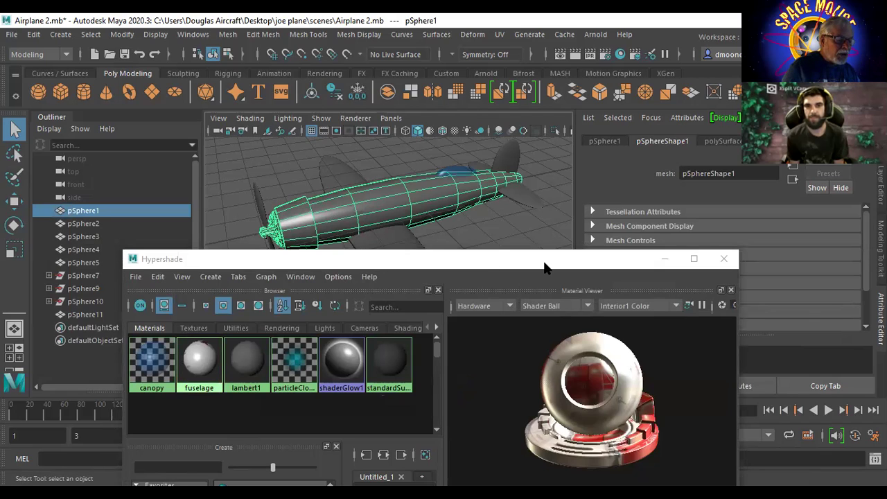
{"action": "left_click", "coordinate": [511, 216]}
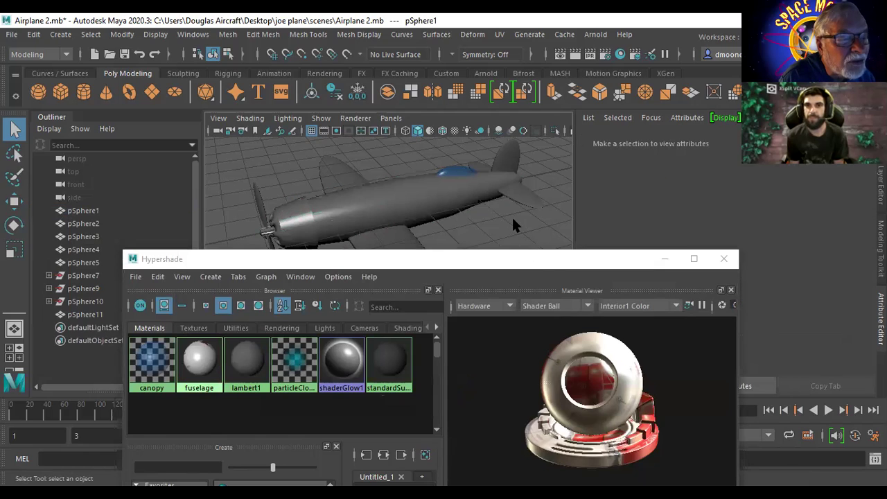
Step: Cycle the perspective view through wireframe and shaded display to shaded display with texture maps, and view the fuselage from the side
{"action": "key", "text": "4"}
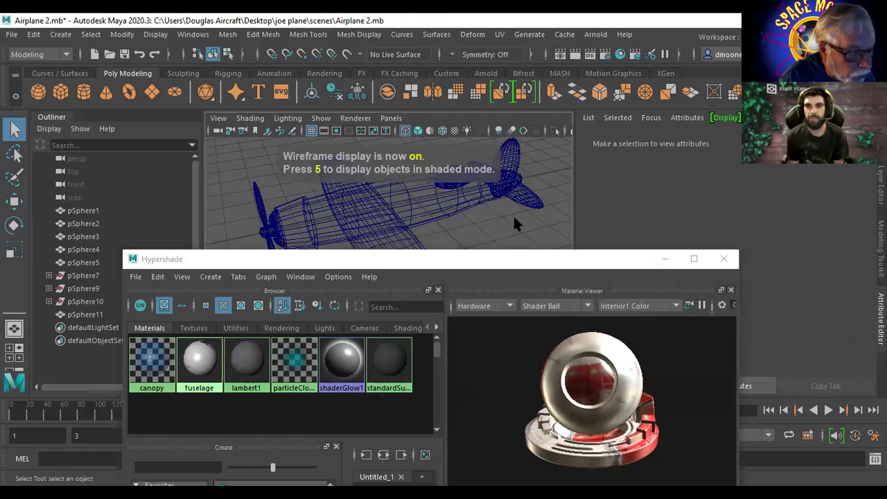
{"action": "key", "text": "5"}
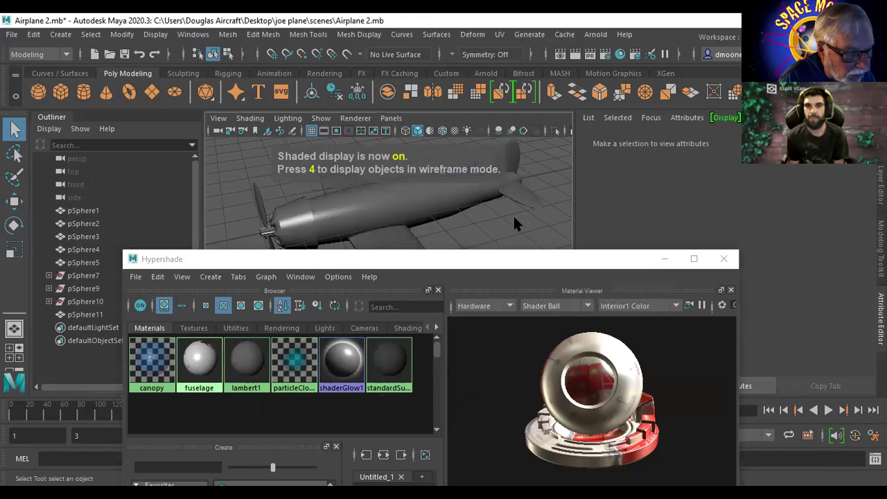
{"action": "key", "text": "6"}
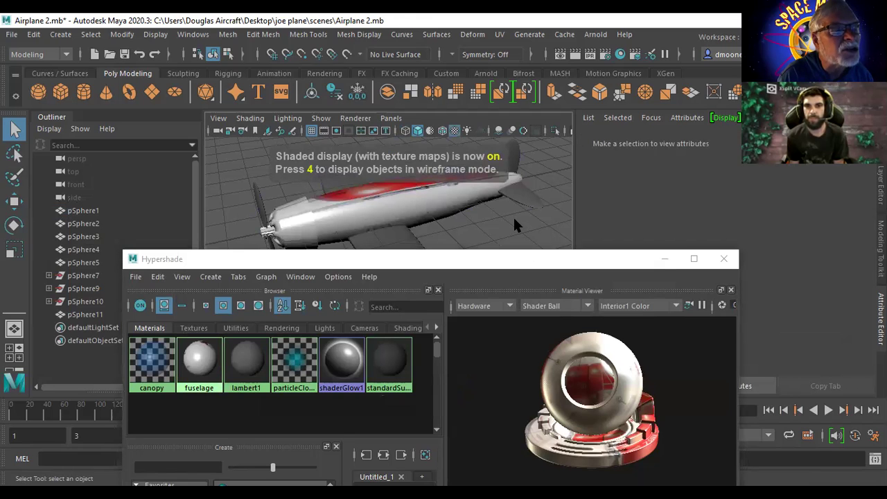
{"action": "left_click_drag", "start_coordinate": [511, 220], "coordinate": [454, 214], "text": "alt"}
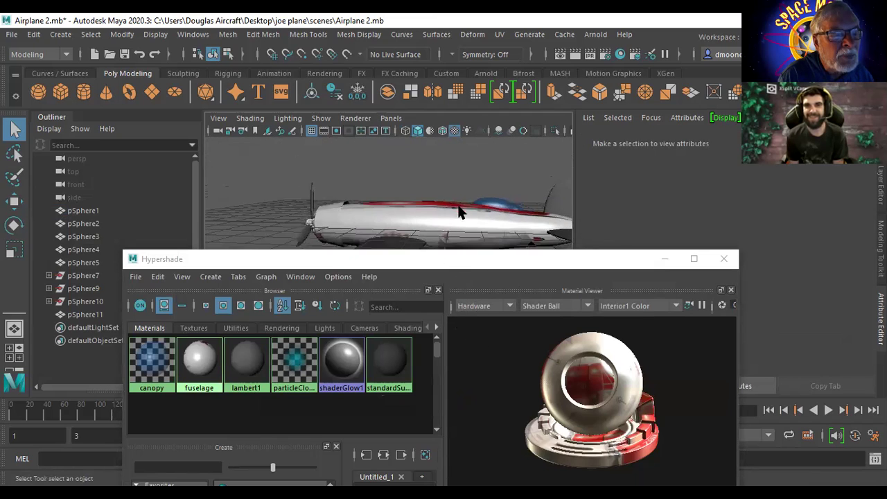
Step: Apply an Automatic UV projection to the airplane's fuselage
{"action": "left_click", "coordinate": [459, 215]}
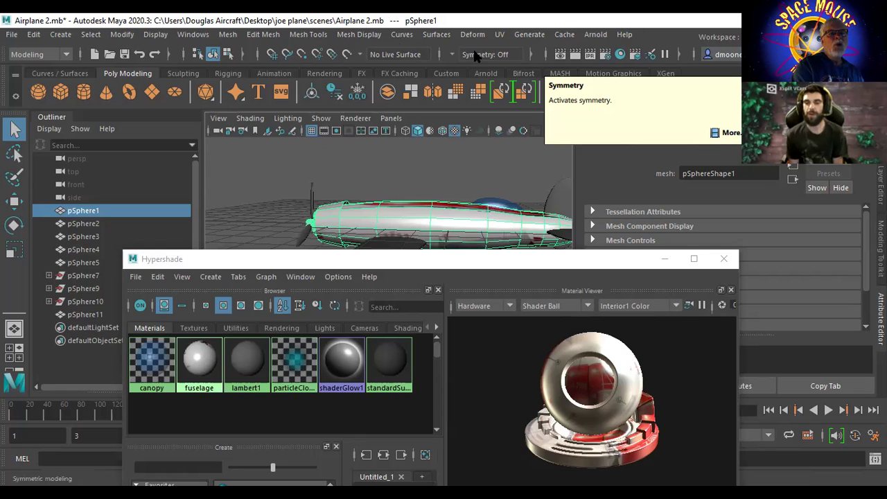
{"action": "left_click", "coordinate": [500, 34]}
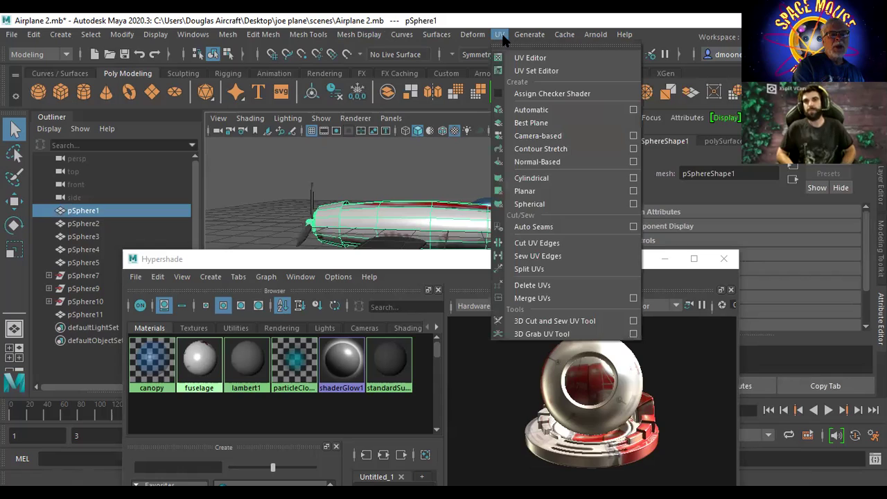
{"action": "left_click", "coordinate": [540, 111]}
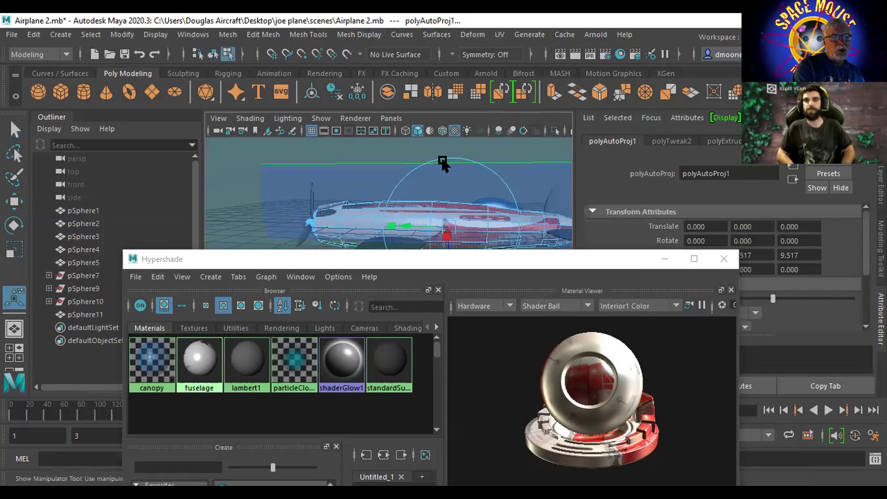
{"action": "mouse_move", "coordinate": [469, 172]}
{"action": "left_mouse_down", "text": "alt"}
{"action": "mouse_move", "coordinate": [495, 286]}
{"action": "mouse_move", "coordinate": [491, 188]}
{"action": "mouse_move", "coordinate": [481, 162]}
{"action": "mouse_move", "coordinate": [459, 179]}
{"action": "mouse_move", "coordinate": [471, 174]}
{"action": "mouse_move", "coordinate": [500, 192]}
{"action": "mouse_move", "coordinate": [497, 252]}
{"action": "mouse_move", "coordinate": [493, 200]}
{"action": "mouse_move", "coordinate": [469, 178]}
{"action": "left_mouse_up", "text": "alt"}
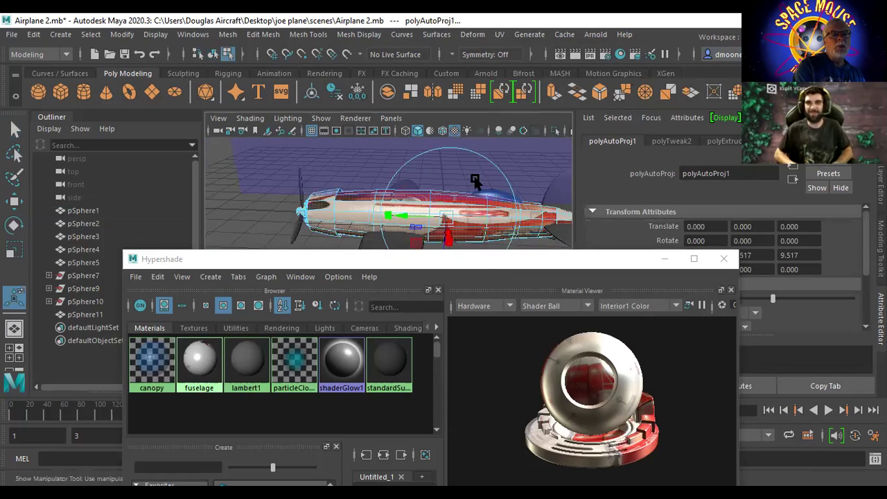
Step: Apply a Planar UV projection to the fuselage, fitted to the bounding box and projected from the X axis
{"action": "left_click", "coordinate": [500, 34]}
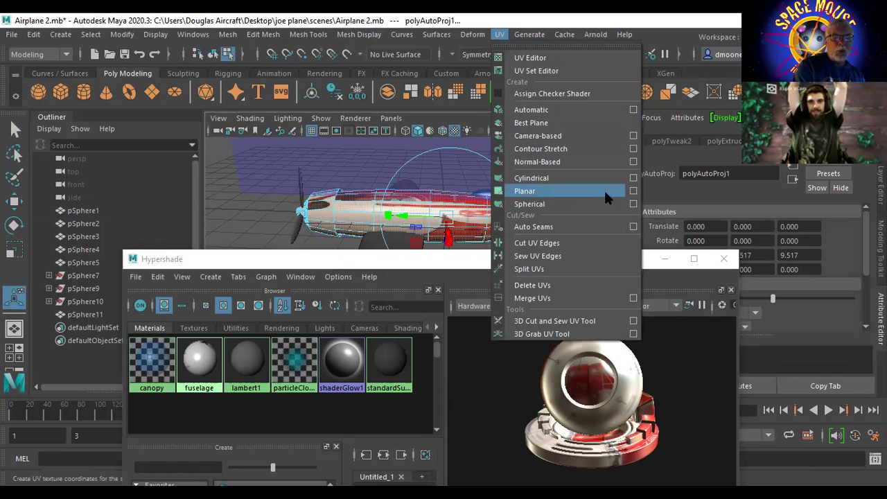
{"action": "left_click", "coordinate": [633, 191]}
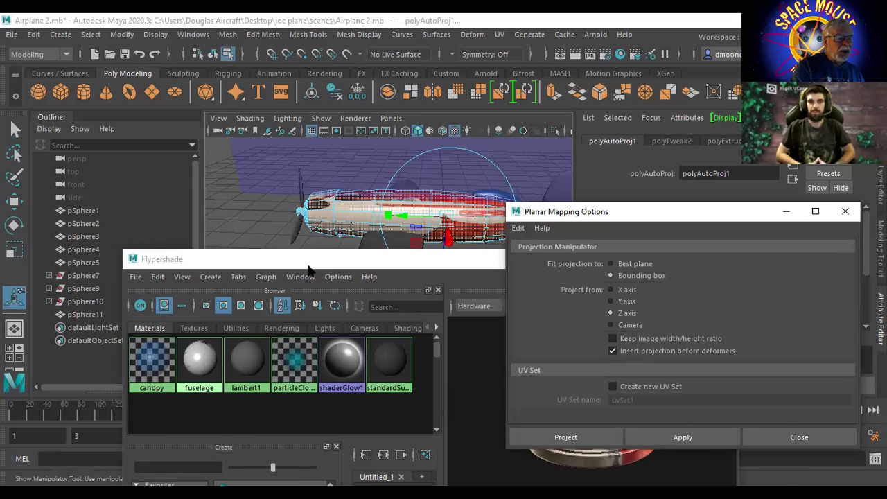
{"action": "left_click_drag", "start_coordinate": [308, 266], "coordinate": [276, 404]}
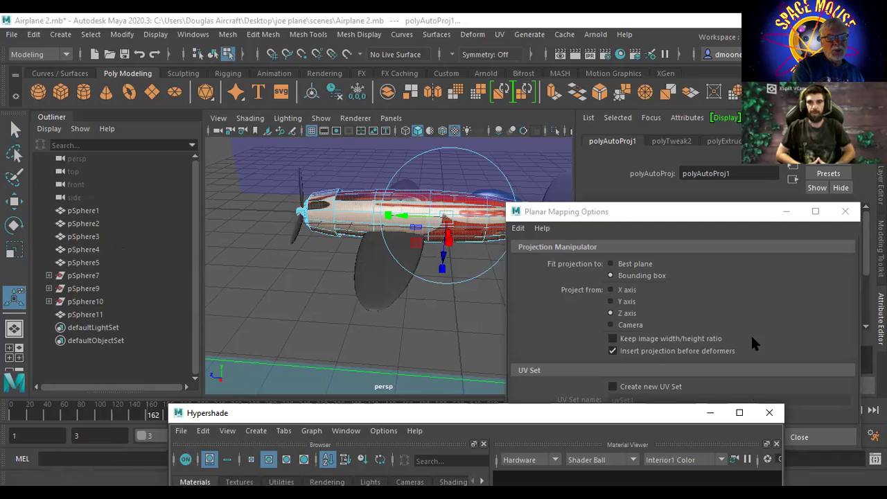
{"action": "left_click", "coordinate": [613, 291]}
{"action": "left_click_drag", "start_coordinate": [659, 207], "coordinate": [707, 108]}
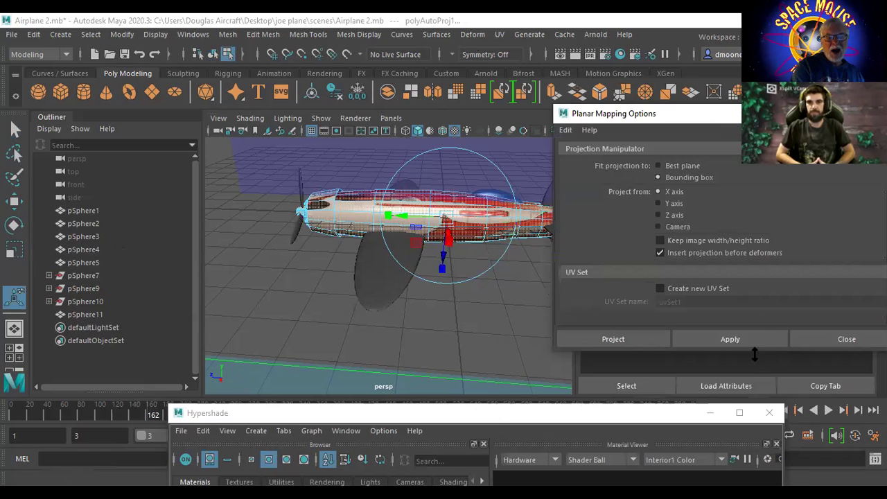
{"action": "left_click", "coordinate": [742, 334]}
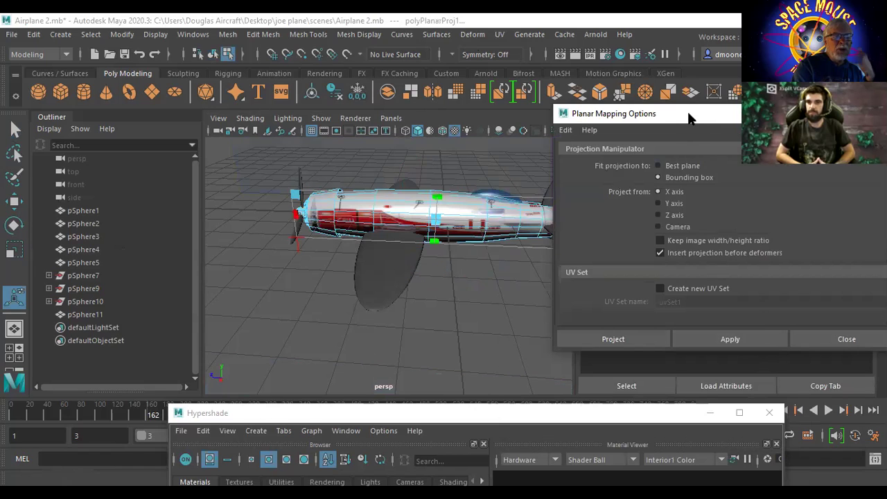
Step: Enlarge the planar projection's height and width beyond the fuselage and move its center to about 0, 0.004, -0.022
{"action": "left_click_drag", "start_coordinate": [693, 121], "coordinate": [808, 268]}
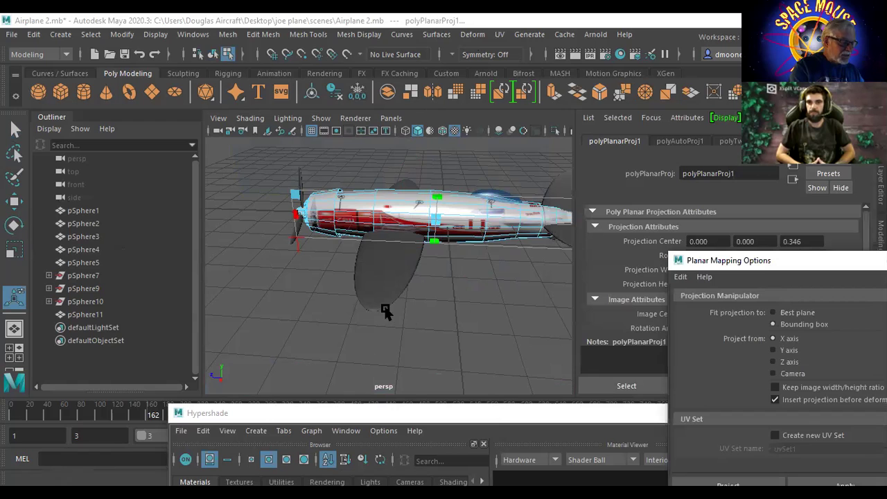
{"action": "left_click_drag", "start_coordinate": [425, 321], "coordinate": [419, 295], "text": "alt"}
{"action": "left_click_drag", "start_coordinate": [436, 202], "coordinate": [436, 171]}
{"action": "left_click_drag", "start_coordinate": [385, 260], "coordinate": [413, 295], "text": "alt"}
{"action": "left_click_drag", "start_coordinate": [277, 228], "coordinate": [252, 230]}
{"action": "middle_click_drag", "start_coordinate": [514, 255], "coordinate": [368, 263], "text": "alt"}
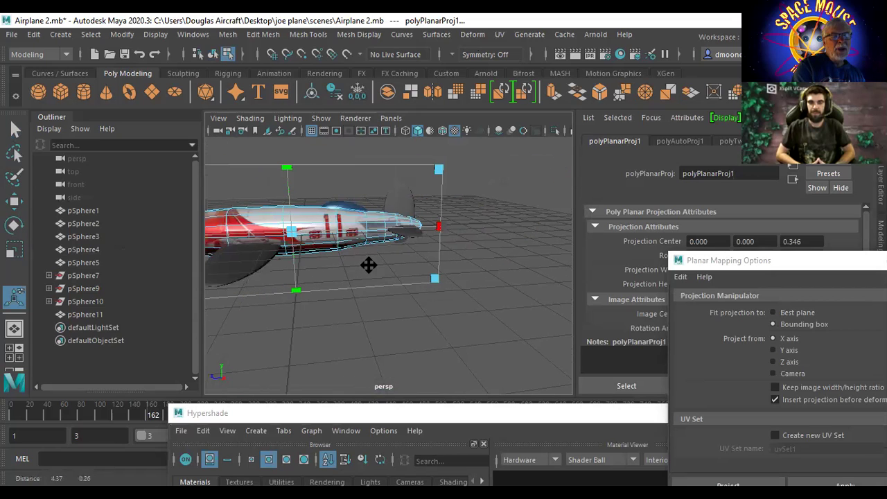
{"action": "left_click_drag", "start_coordinate": [441, 226], "coordinate": [475, 215], "text": "alt"}
{"action": "left_click_drag", "start_coordinate": [310, 214], "coordinate": [315, 213]}
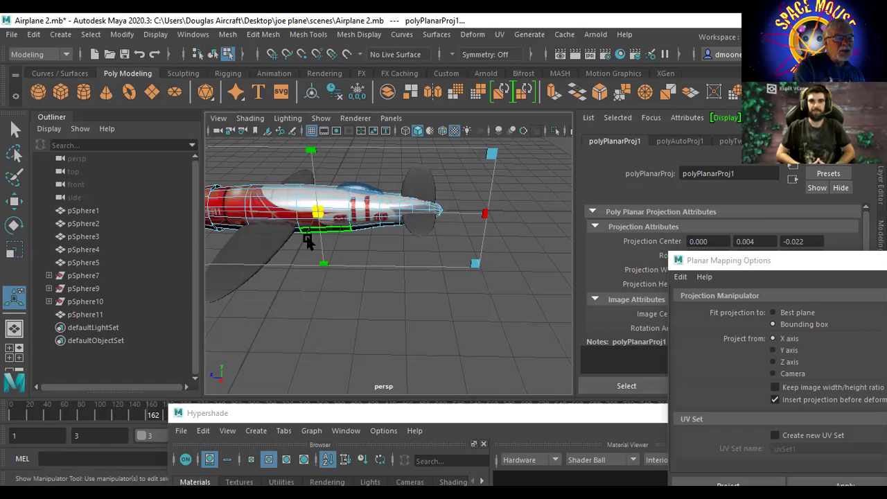
Step: Shift the planar projection's center to about 0, -0.04, 0.757, narrow its width slightly to fit the artwork, and deselect it
{"action": "left_click_drag", "start_coordinate": [259, 311], "coordinate": [387, 218], "text": "alt"}
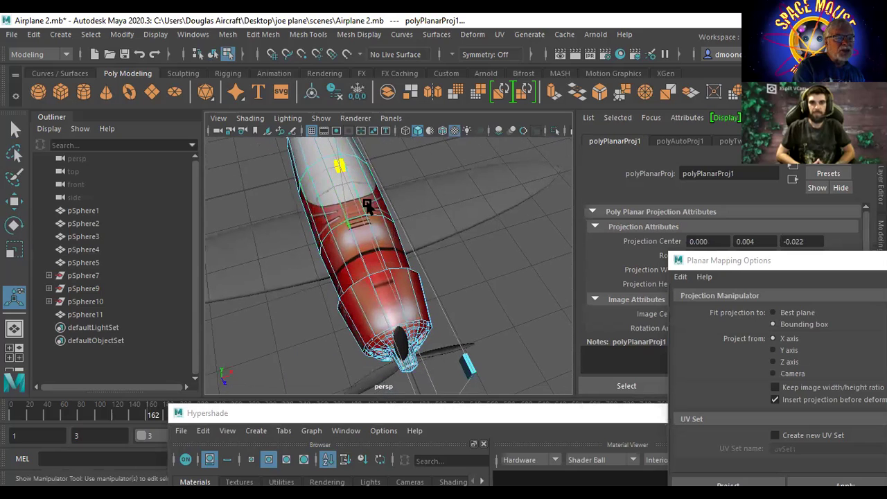
{"action": "left_click_drag", "start_coordinate": [370, 270], "coordinate": [639, 235]}
{"action": "key", "text": "f"}
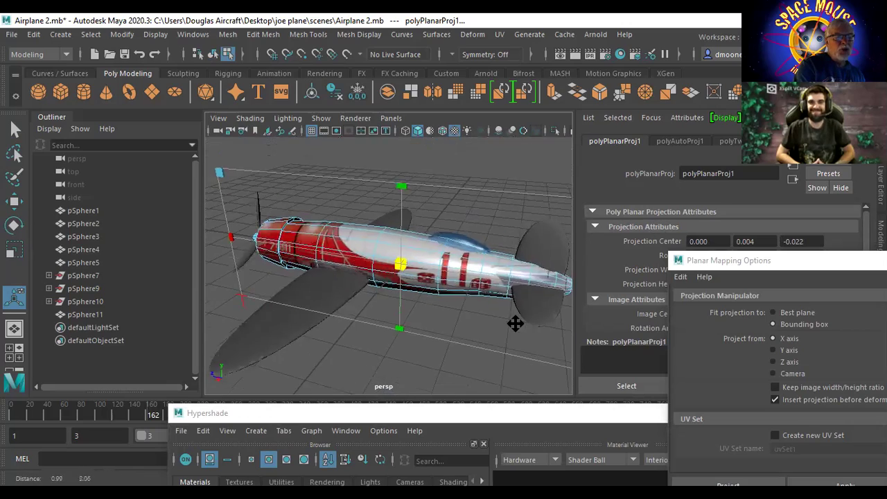
{"action": "left_click_drag", "start_coordinate": [432, 296], "coordinate": [166, 282], "text": "alt"}
{"action": "middle_click_drag", "start_coordinate": [231, 245], "coordinate": [257, 254], "text": "alt"}
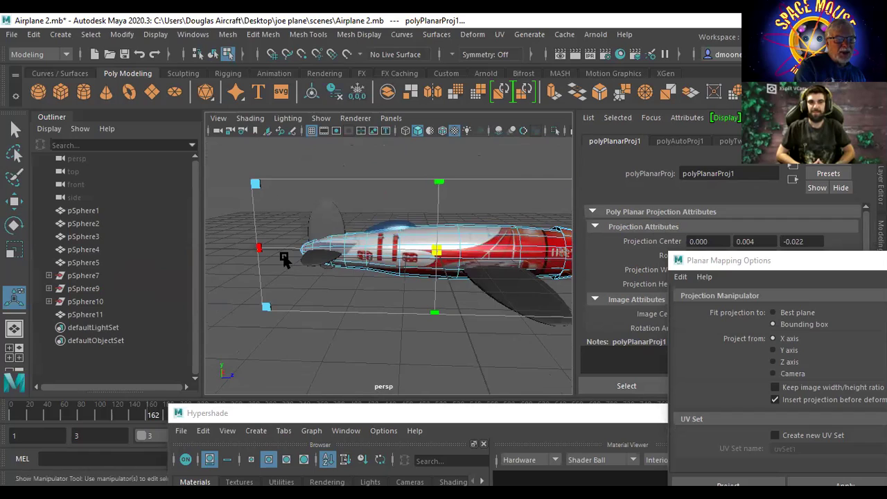
{"action": "left_click_drag", "start_coordinate": [257, 252], "coordinate": [497, 263]}
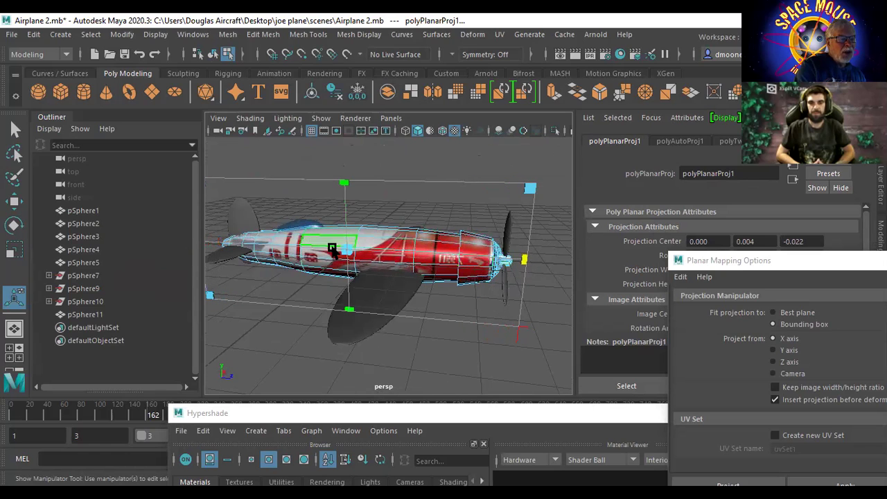
{"action": "left_click_drag", "start_coordinate": [353, 247], "coordinate": [371, 252]}
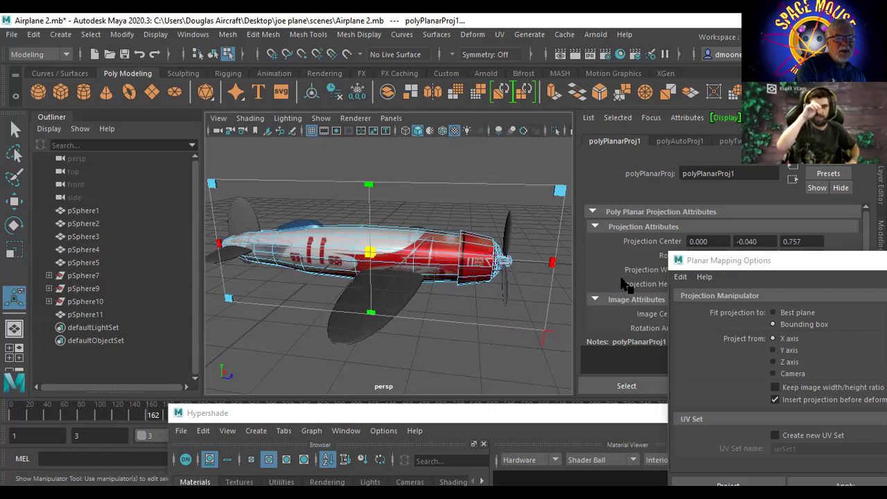
{"action": "left_click", "coordinate": [553, 262]}
{"action": "left_click_drag", "start_coordinate": [553, 262], "coordinate": [548, 263]}
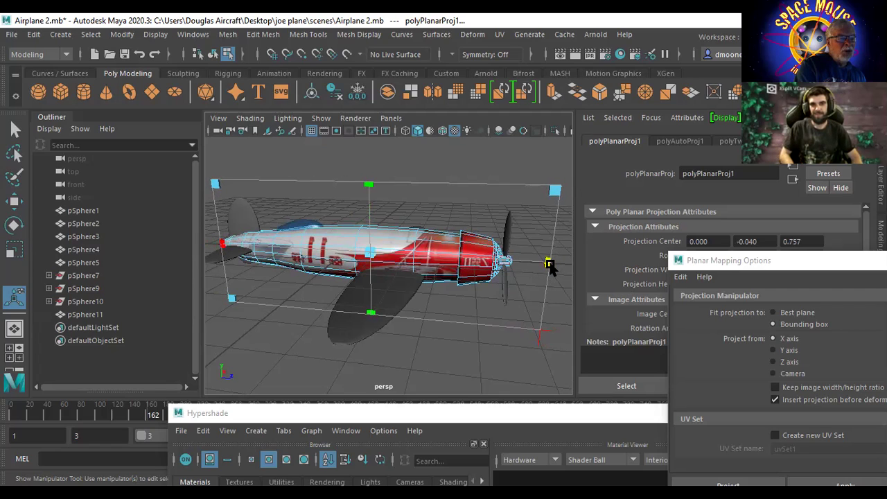
{"action": "left_click", "coordinate": [505, 153]}
Step: Examine the projected artwork on the fuselage from the opposite side, the front and above, ending in the top view
{"action": "left_click_drag", "start_coordinate": [513, 202], "coordinate": [390, 365], "text": "alt"}
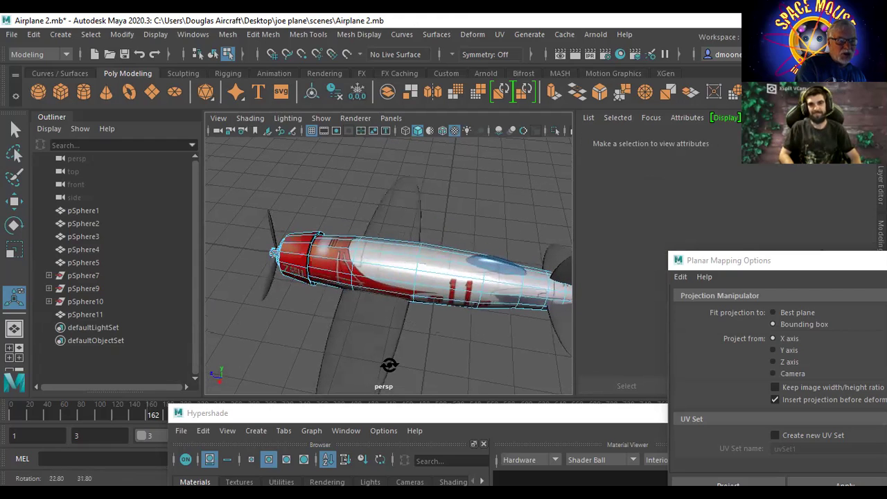
{"action": "middle_click_drag", "start_coordinate": [477, 180], "coordinate": [472, 113], "text": "alt"}
{"action": "left_click_drag", "start_coordinate": [472, 113], "coordinate": [524, 225], "text": "alt"}
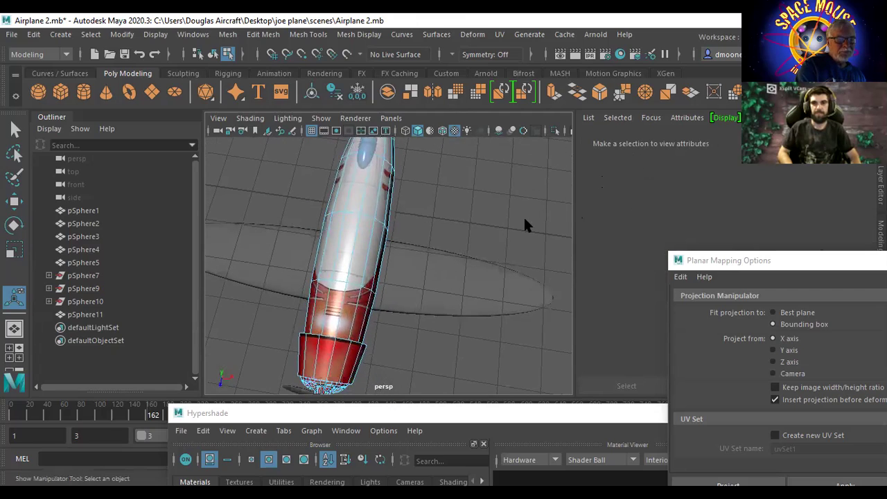
{"action": "key", "text": "space"}
{"action": "left_click_drag", "start_coordinate": [523, 191], "coordinate": [453, 200]}
{"action": "scroll", "coordinate": [525, 257], "scroll_direction": "up", "scroll_amount": 5}
{"action": "middle_click_drag", "start_coordinate": [521, 222], "coordinate": [521, 216], "text": "alt"}
{"action": "scroll", "coordinate": [521, 230], "scroll_direction": "down", "scroll_amount": 6}
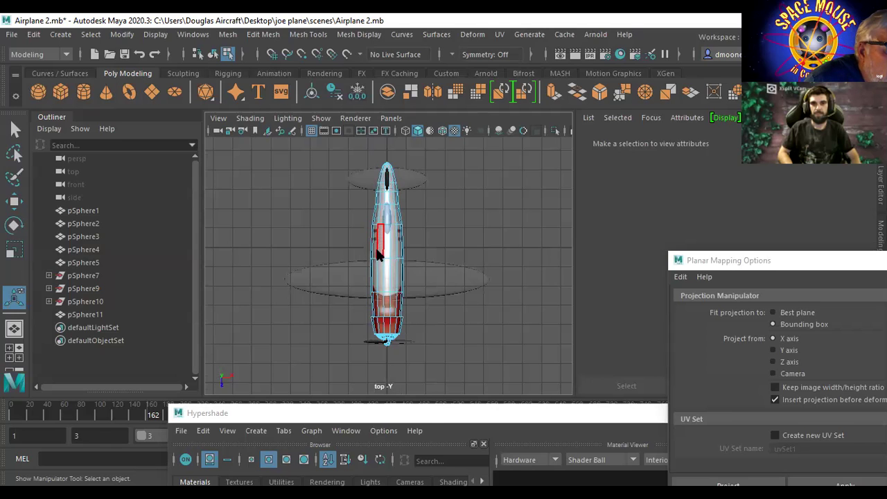
Step: In face mode, select all the faces along the negative-X half of the fuselage from the top view
{"action": "right_click", "coordinate": [377, 251]}
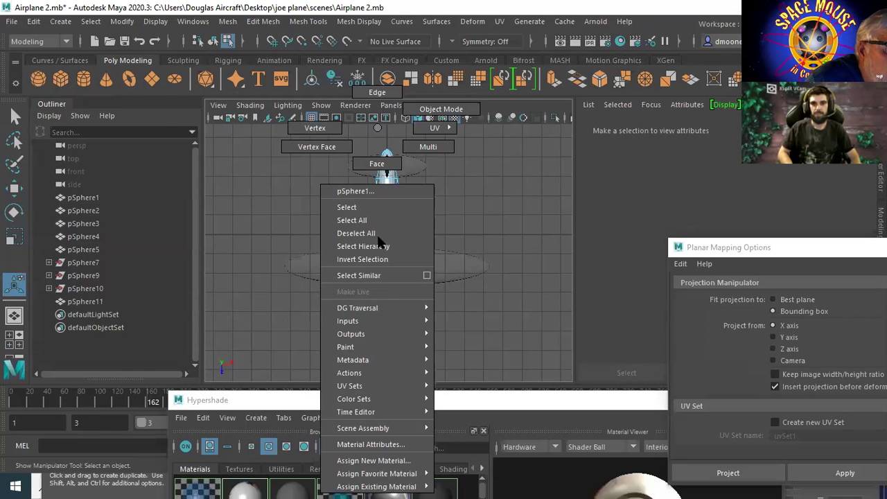
{"action": "left_click", "coordinate": [380, 166]}
{"action": "left_click_drag", "start_coordinate": [346, 126], "coordinate": [386, 379]}
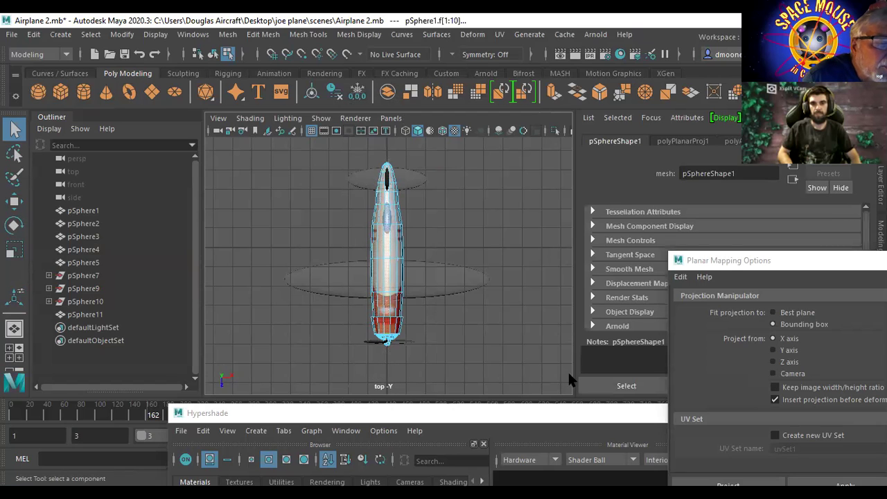
{"action": "right_click_drag", "start_coordinate": [465, 278], "coordinate": [608, 298], "text": "alt"}
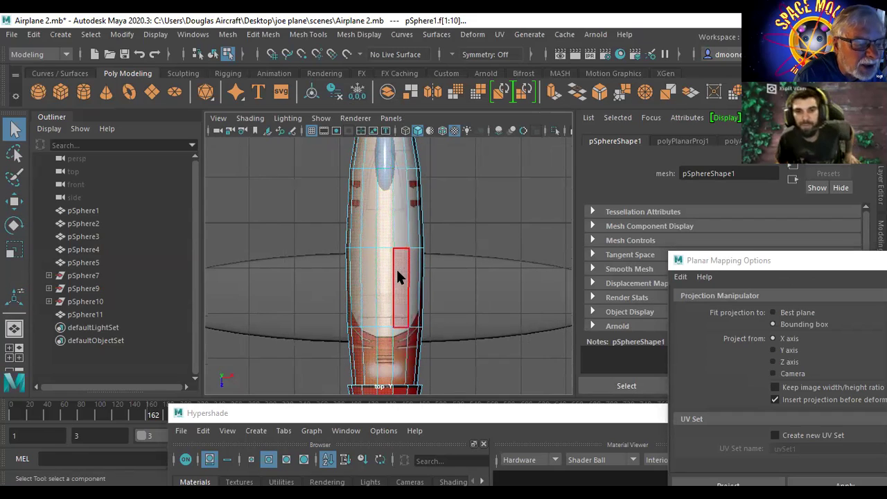
{"action": "left_click", "coordinate": [502, 201]}
{"action": "right_click_drag", "start_coordinate": [508, 207], "coordinate": [372, 214], "text": "alt"}
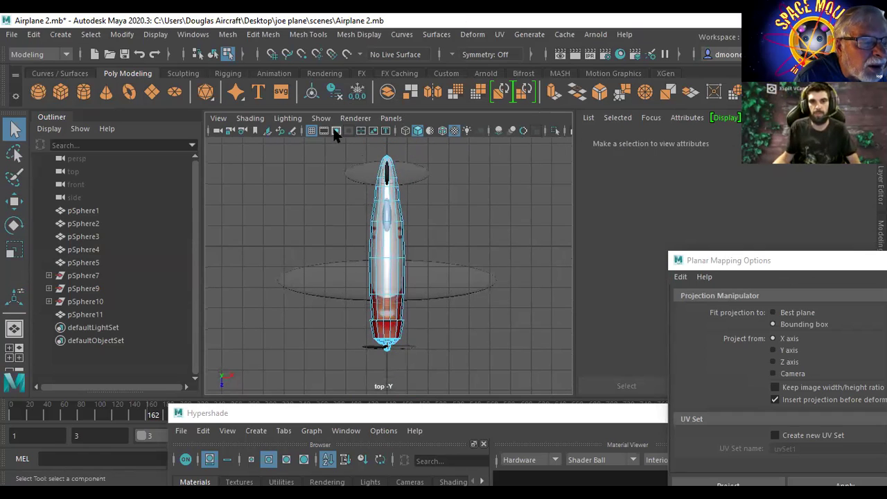
{"action": "left_click_drag", "start_coordinate": [350, 143], "coordinate": [383, 375]}
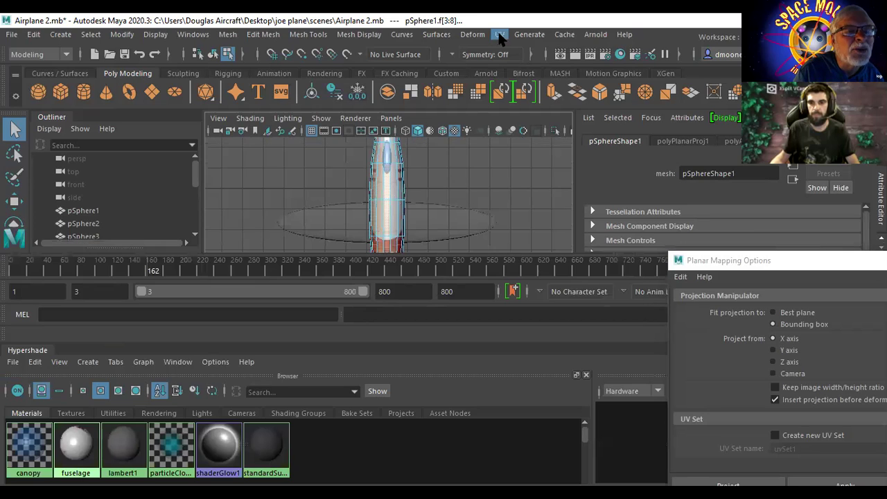
Step: Try a separate Planar UV projection on the selected fuselage faces, fitted to the bounding box and projected from the X axis
{"action": "left_click", "coordinate": [499, 34]}
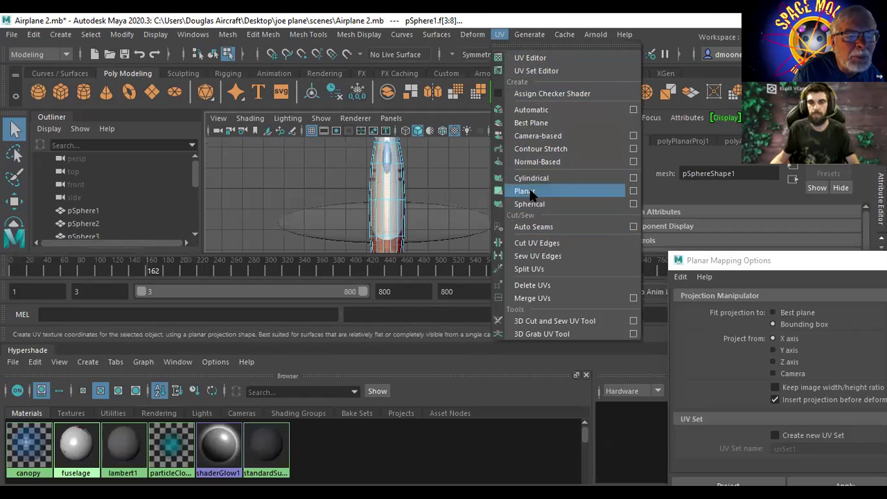
{"action": "left_click", "coordinate": [634, 192]}
{"action": "left_click_drag", "start_coordinate": [740, 264], "coordinate": [544, 105]}
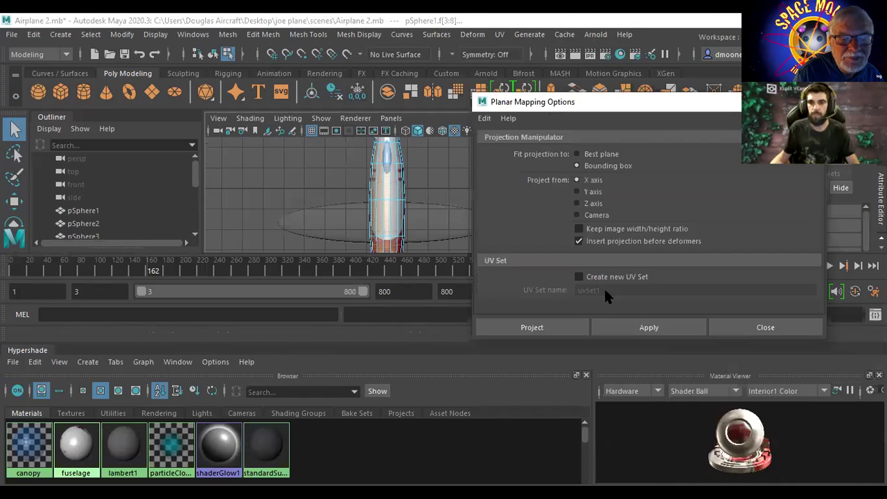
{"action": "left_click", "coordinate": [647, 328]}
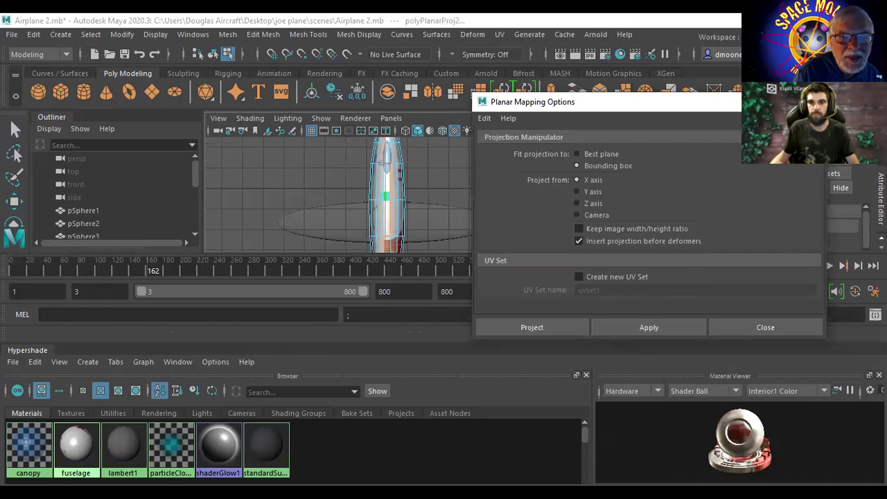
{"action": "left_click", "coordinate": [765, 327]}
Step: Show the new planar projection's channels and set its Rotate Y to 270
{"action": "left_click", "coordinate": [866, 54]}
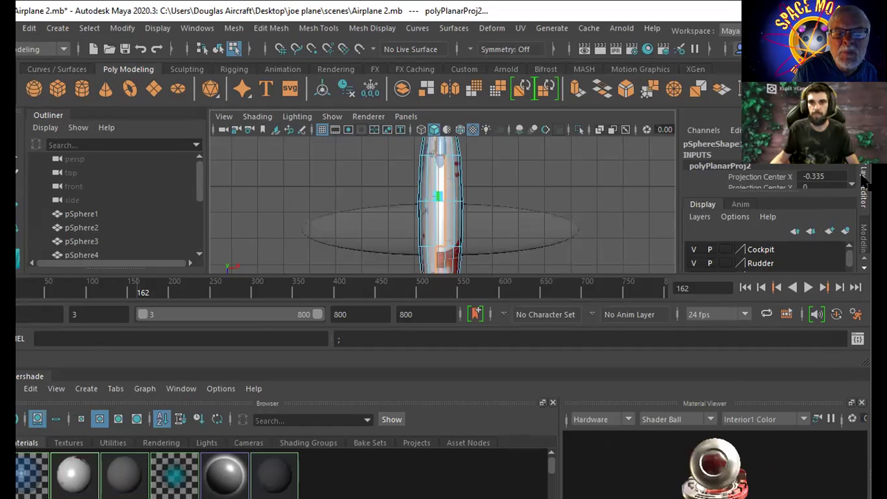
{"action": "left_click", "coordinate": [864, 197]}
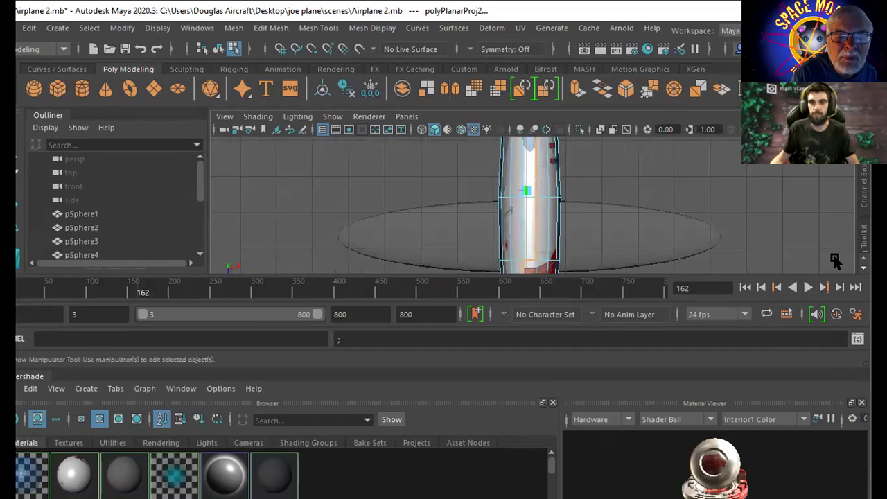
{"action": "left_click", "coordinate": [864, 186]}
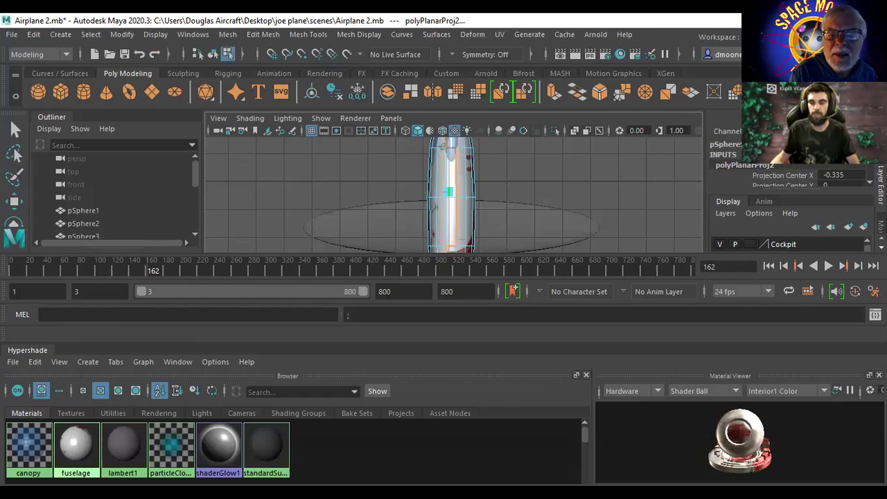
{"action": "scroll", "coordinate": [790, 173], "scroll_direction": "down", "scroll_amount": 3}
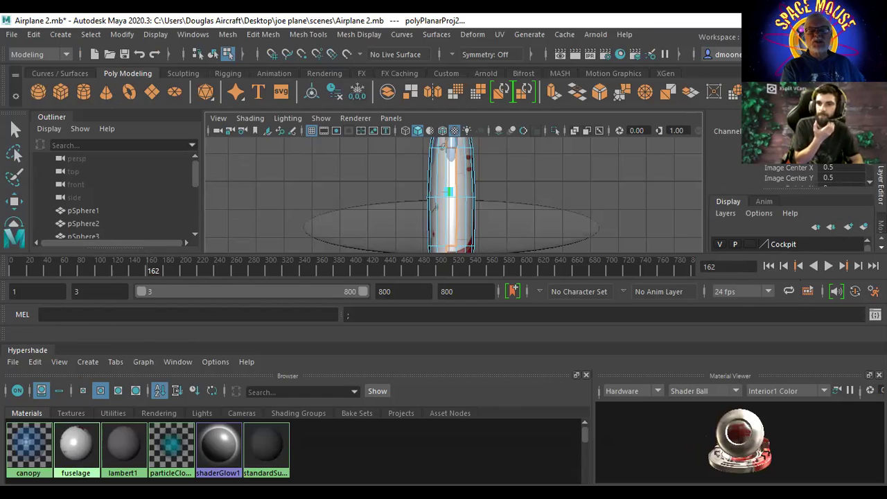
{"action": "scroll", "coordinate": [790, 173], "scroll_direction": "up", "scroll_amount": 2}
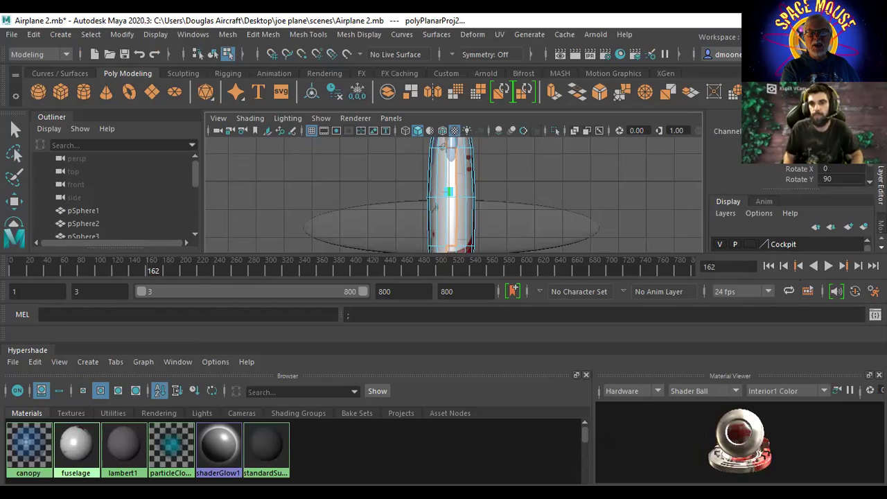
{"action": "scroll", "coordinate": [790, 174], "scroll_direction": "up", "scroll_amount": 3}
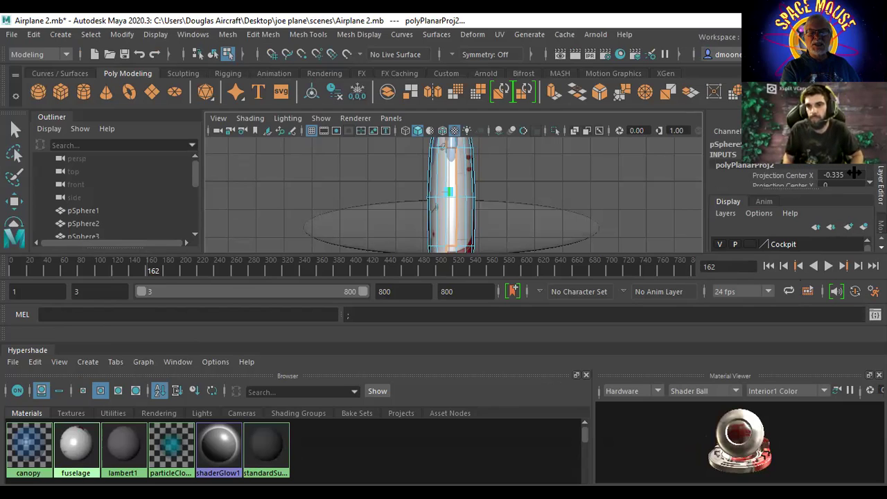
{"action": "scroll", "coordinate": [789, 173], "scroll_direction": "down", "scroll_amount": 2}
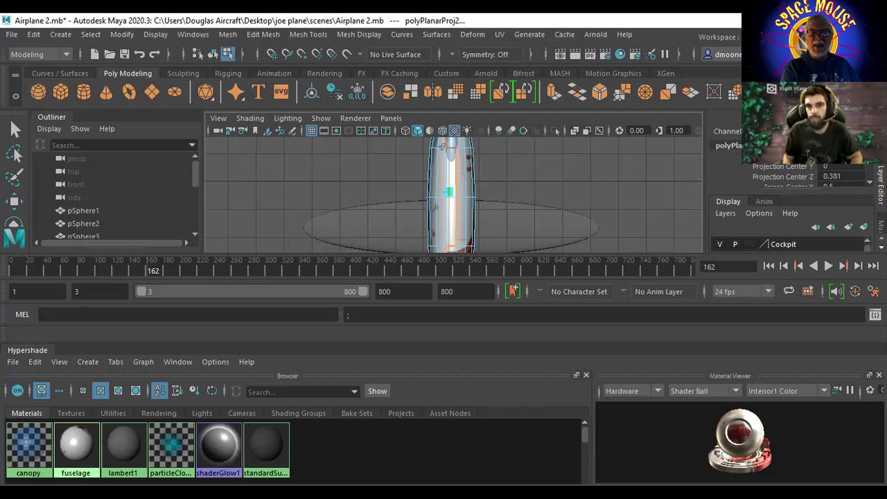
{"action": "scroll", "coordinate": [790, 174], "scroll_direction": "down", "scroll_amount": 3}
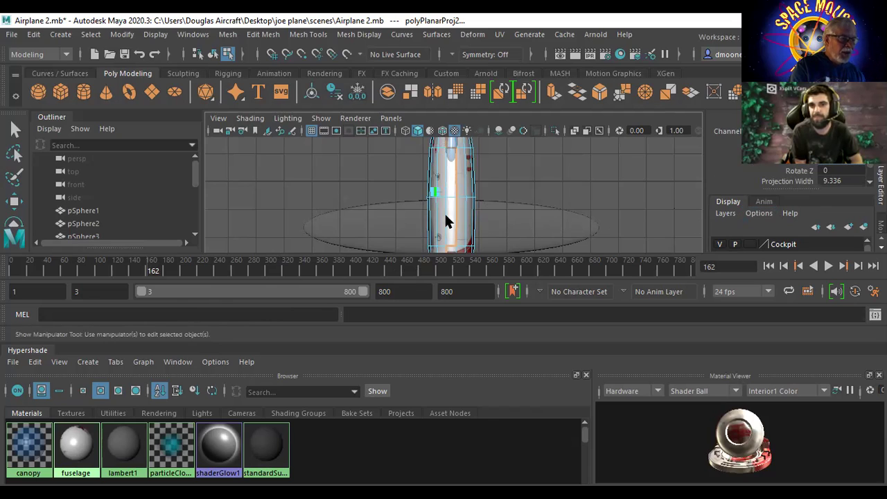
Step: Examine the artwork on the re-projected side of the fuselage in the perspective view and deselect the projection
{"action": "left_click_drag", "start_coordinate": [446, 217], "coordinate": [478, 161], "text": "alt"}
{"action": "key", "text": "space"}
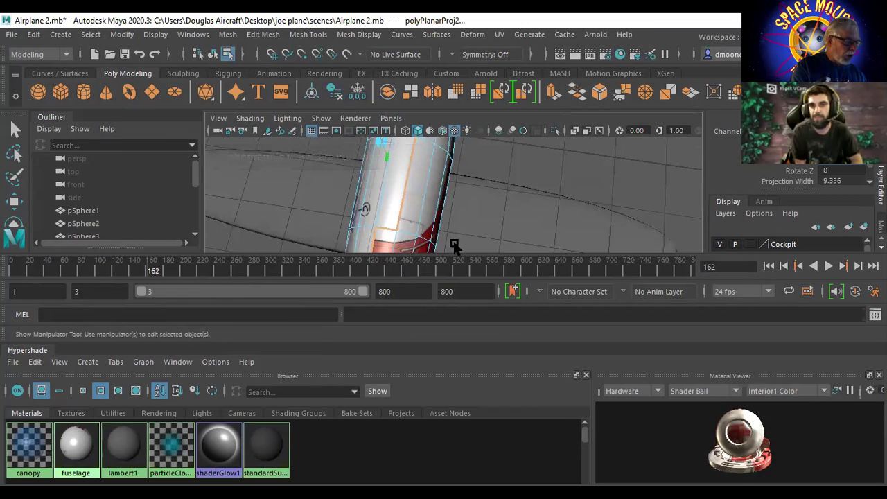
{"action": "left_click_drag", "start_coordinate": [390, 240], "coordinate": [554, 199], "text": "alt"}
{"action": "middle_click_drag", "start_coordinate": [555, 200], "coordinate": [591, 203], "text": "alt"}
{"action": "middle_click_drag", "start_coordinate": [592, 202], "coordinate": [558, 220], "text": "alt"}
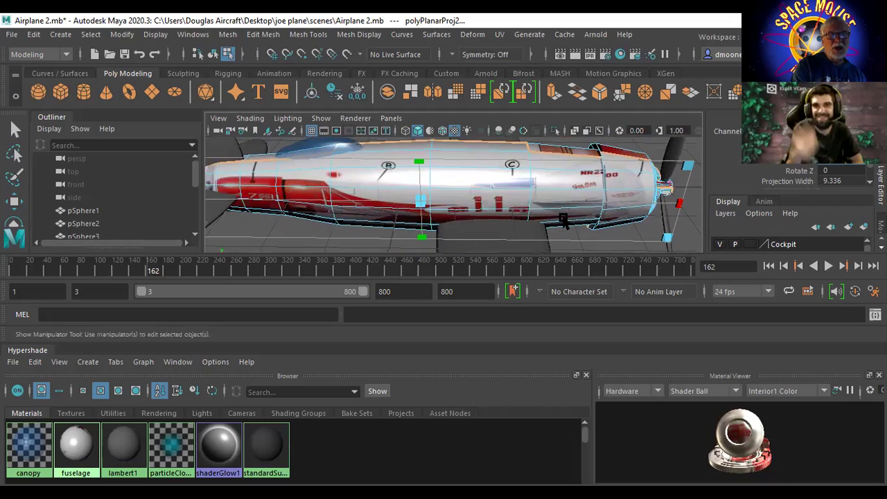
{"action": "left_click", "coordinate": [691, 234]}
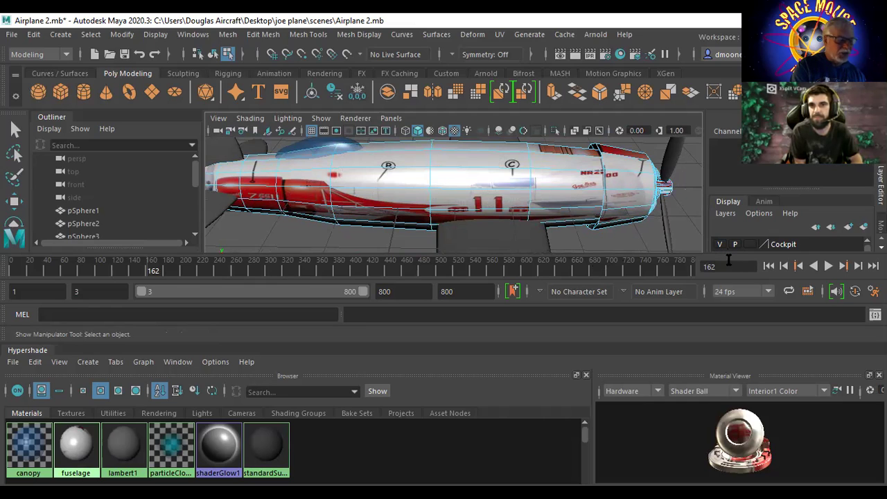
Step: Undo the Rotate Y change and the second planar projection, and clear the remaining face selection
{"action": "key", "text": "ctrl+z"}
{"action": "key", "text": "ctrl+z"}
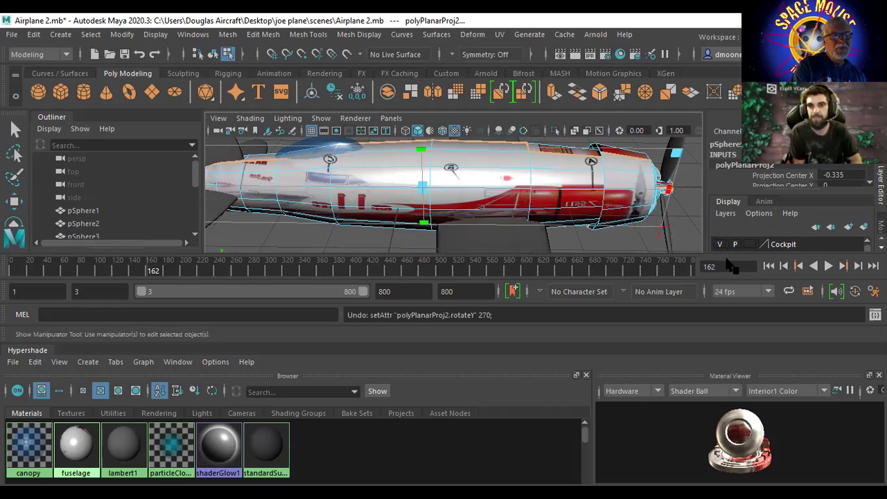
{"action": "key", "text": "ctrl+z"}
{"action": "key", "text": "ctrl+z"}
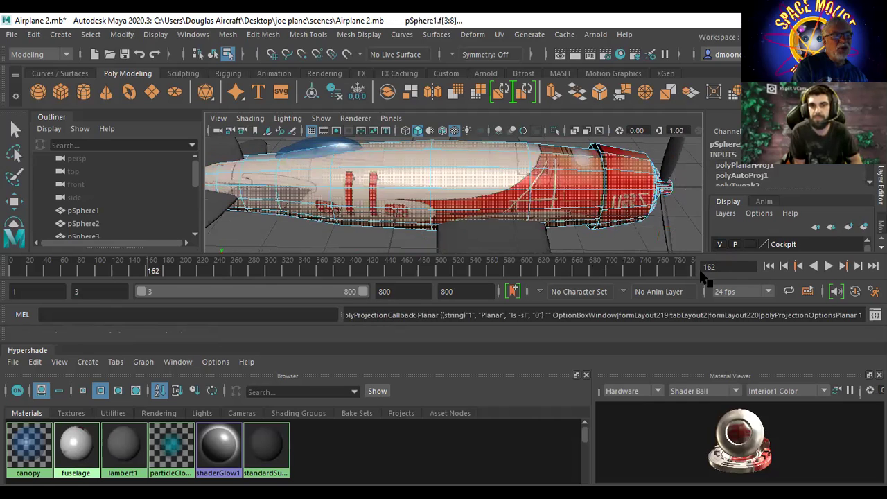
{"action": "left_click", "coordinate": [695, 178]}
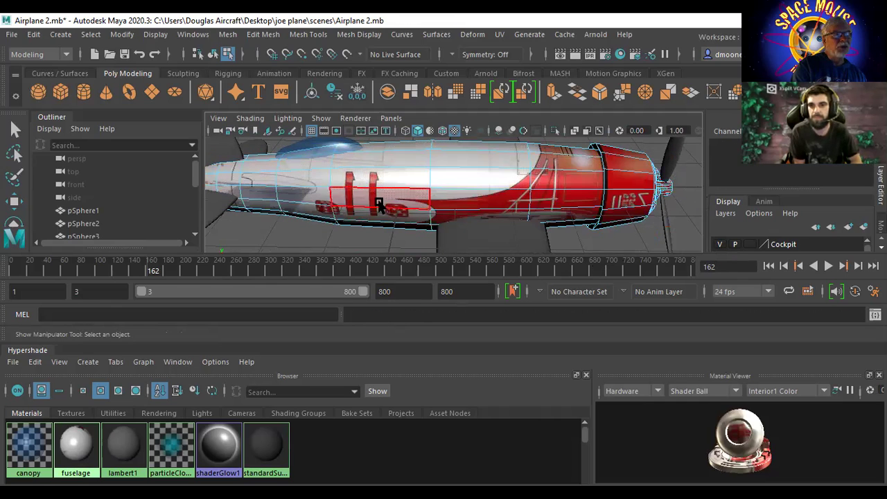
Step: Examine the fuselage artwork from both sides and above, finishing with the whole airplane in view
{"action": "mouse_move", "coordinate": [602, 239]}
{"action": "left_mouse_down", "text": "alt"}
{"action": "mouse_move", "coordinate": [645, 229]}
{"action": "mouse_move", "coordinate": [597, 220]}
{"action": "mouse_move", "coordinate": [594, 233]}
{"action": "left_mouse_up", "text": "alt"}
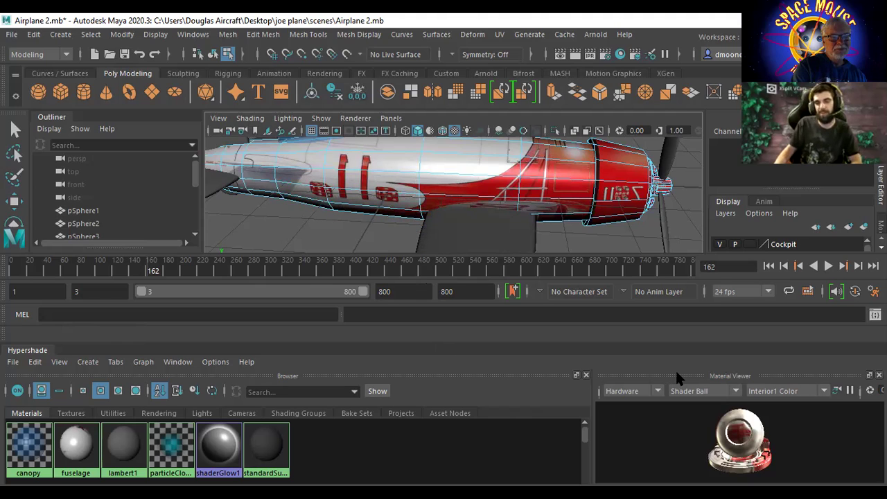
{"action": "left_click_drag", "start_coordinate": [680, 219], "coordinate": [465, 207], "text": "alt"}
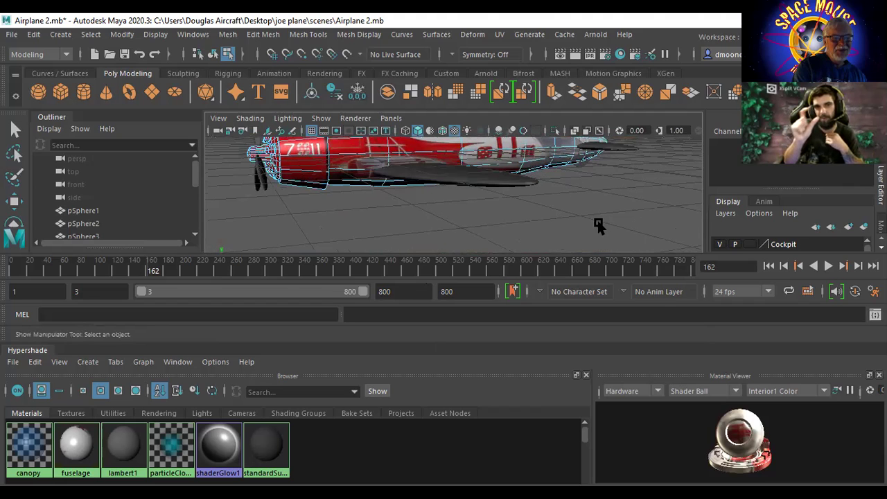
{"action": "left_click_drag", "start_coordinate": [575, 223], "coordinate": [406, 238], "text": "alt"}
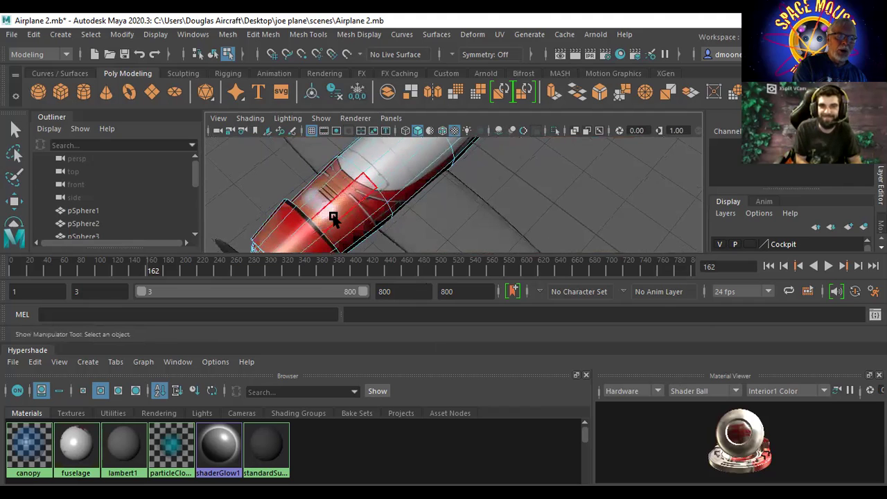
{"action": "left_click_drag", "start_coordinate": [339, 211], "coordinate": [578, 183], "text": "alt"}
{"action": "right_click_drag", "start_coordinate": [577, 199], "coordinate": [478, 190], "text": "alt"}
{"action": "left_click_drag", "start_coordinate": [478, 190], "coordinate": [468, 229], "text": "alt"}
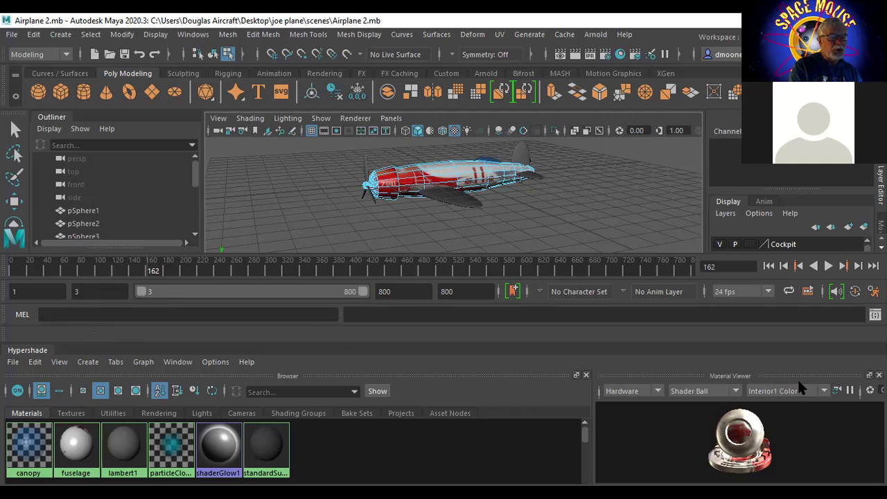
Step: Minimize the Hypershade and hide the Channel Box to enlarge the perspective view
{"action": "left_click", "coordinate": [30, 350]}
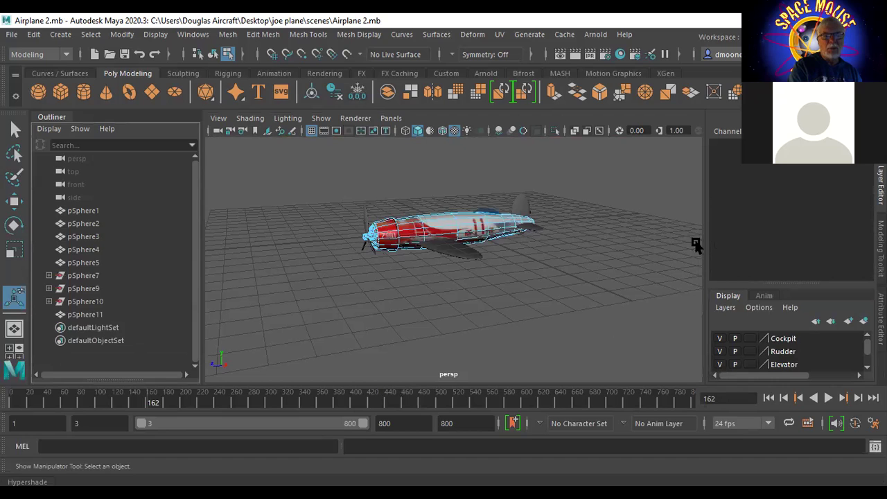
{"action": "left_click", "coordinate": [880, 181]}
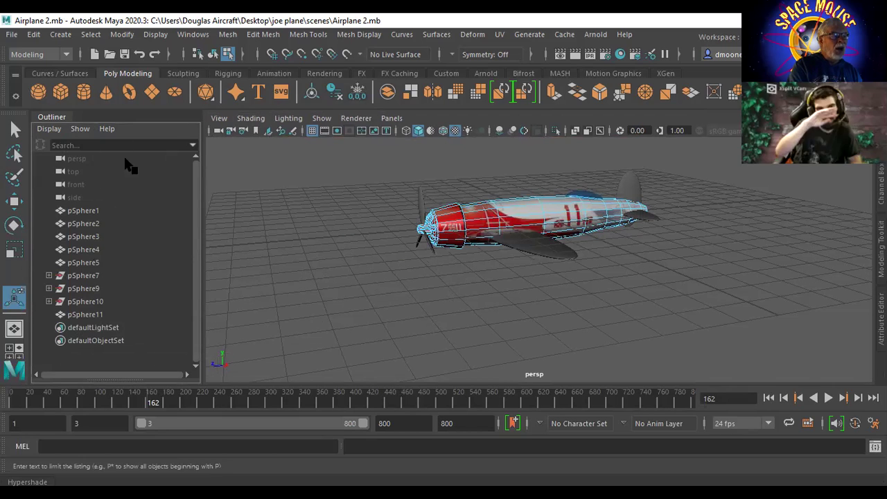
Step: Rename the horizontal tail surface pSphere4 as elevator and select the wing object pSphere3
{"action": "left_click", "coordinate": [88, 251]}
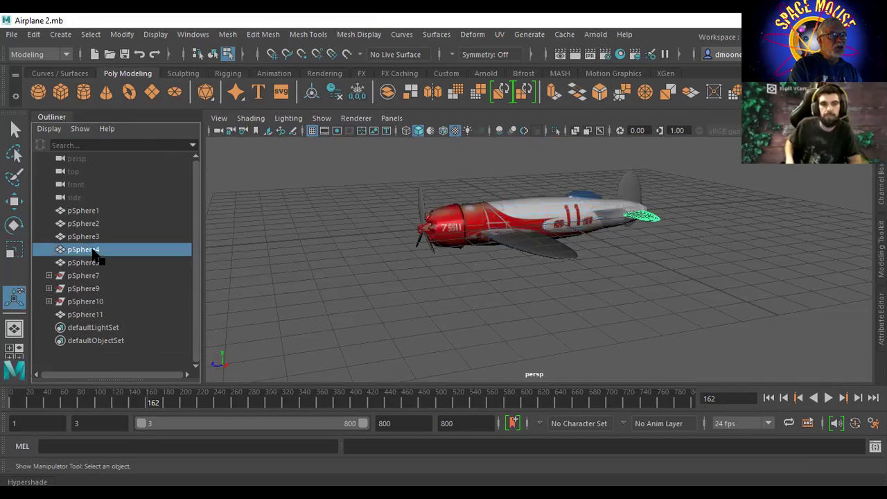
{"action": "double_click", "coordinate": [88, 252]}
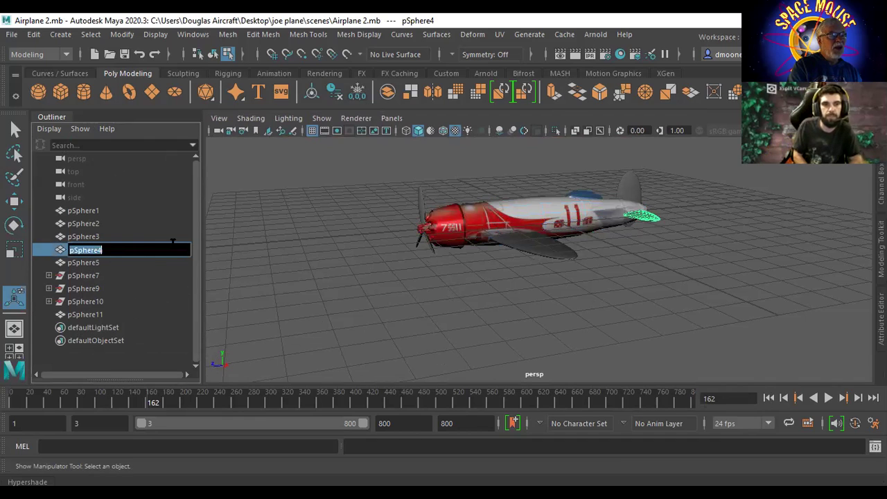
{"action": "type", "text": "elevator"}
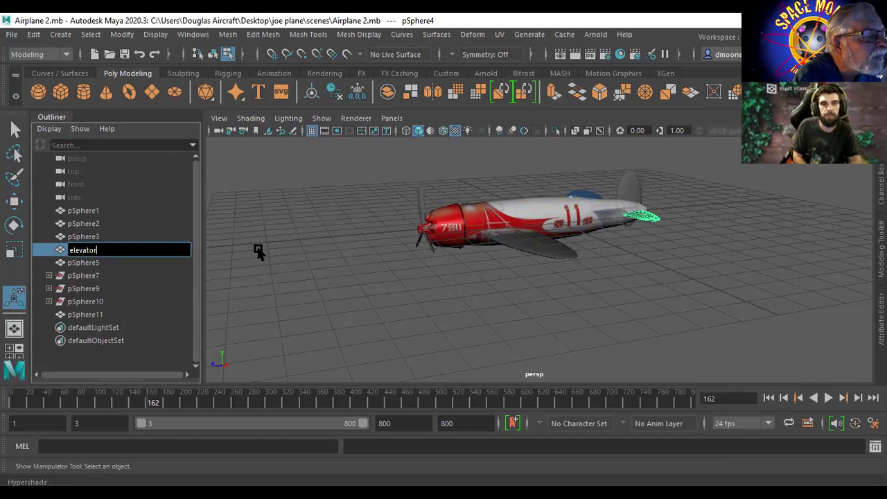
{"action": "left_click", "coordinate": [80, 237]}
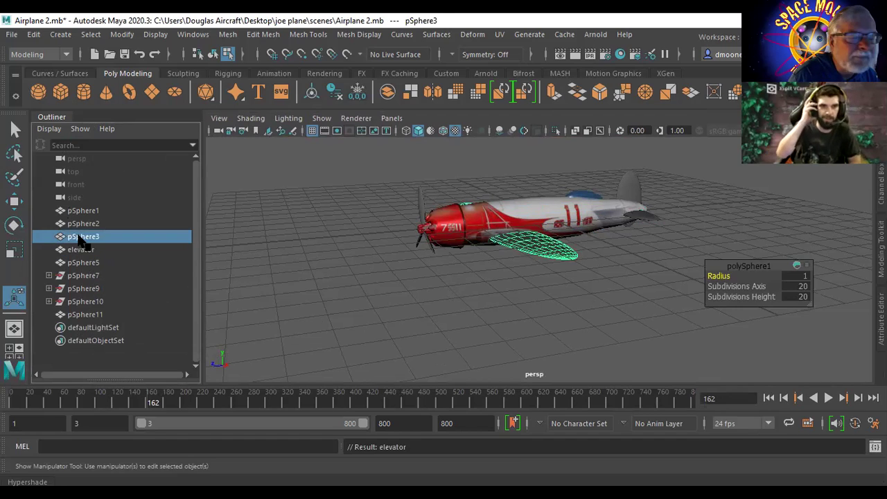
Step: Rename the wing object pSphere3 as wing and show the Channel Box and display layers again
{"action": "double_click", "coordinate": [80, 237]}
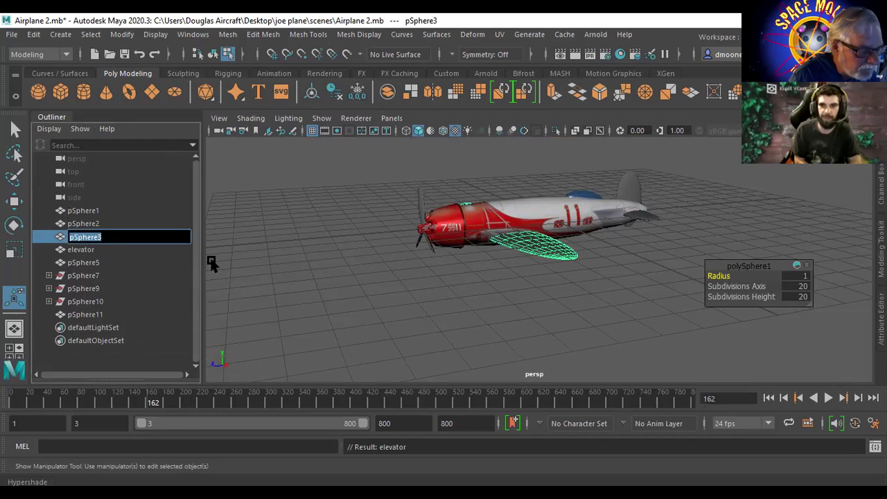
{"action": "type", "text": "wing"}
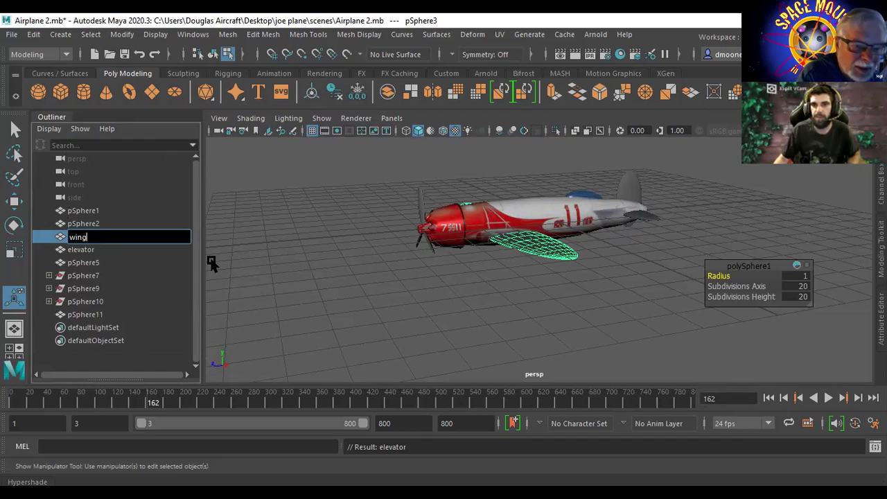
{"action": "key", "text": "Return"}
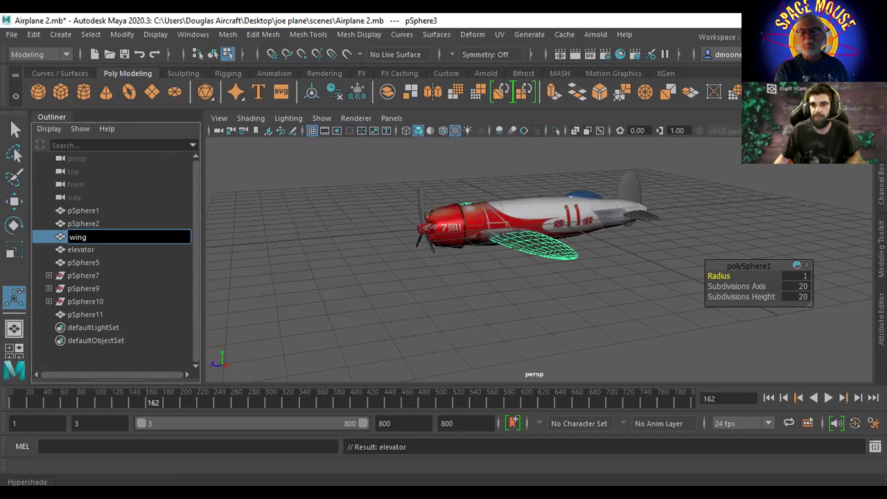
{"action": "key", "text": "ctrl+shift+a"}
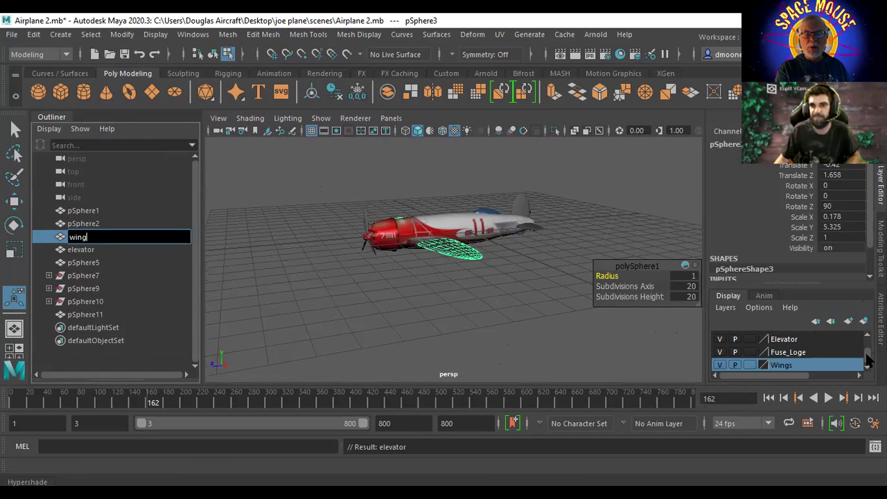
{"action": "left_click_drag", "start_coordinate": [869, 360], "coordinate": [871, 339]}
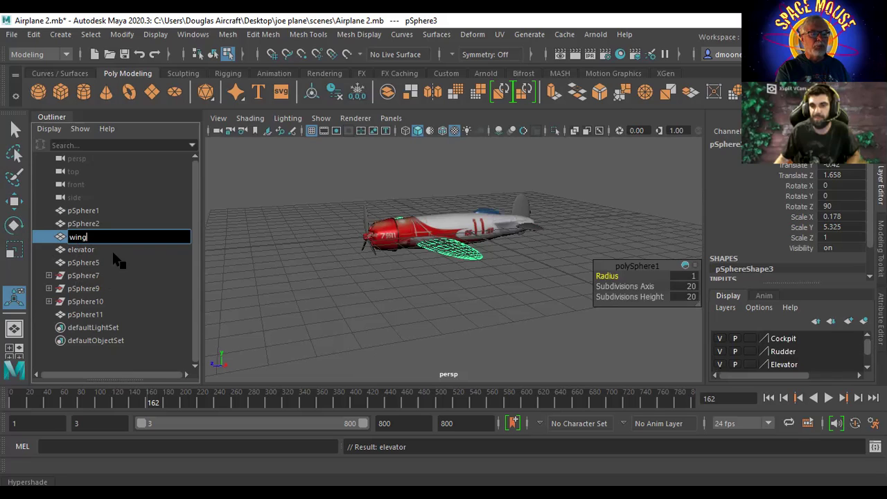
{"action": "left_click", "coordinate": [307, 301]}
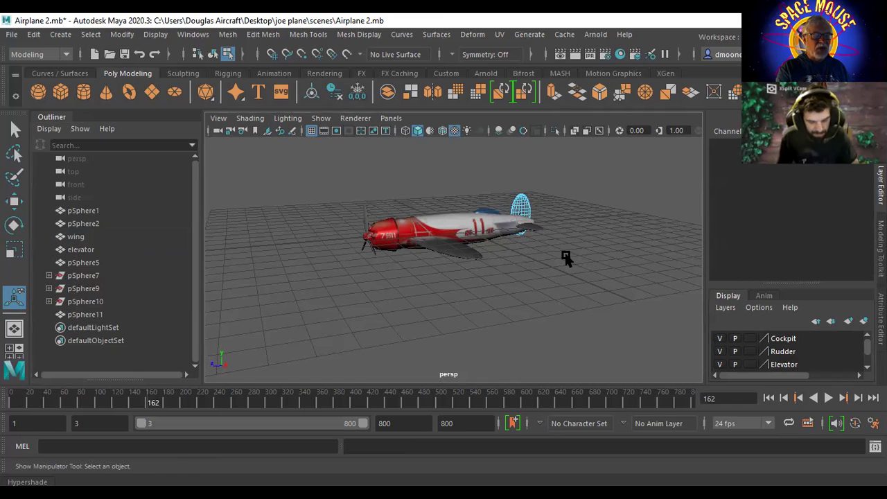
Step: Restore the Hypershade as a floating window and place it below the airplane, clear of the tail
{"action": "left_click", "coordinate": [619, 55]}
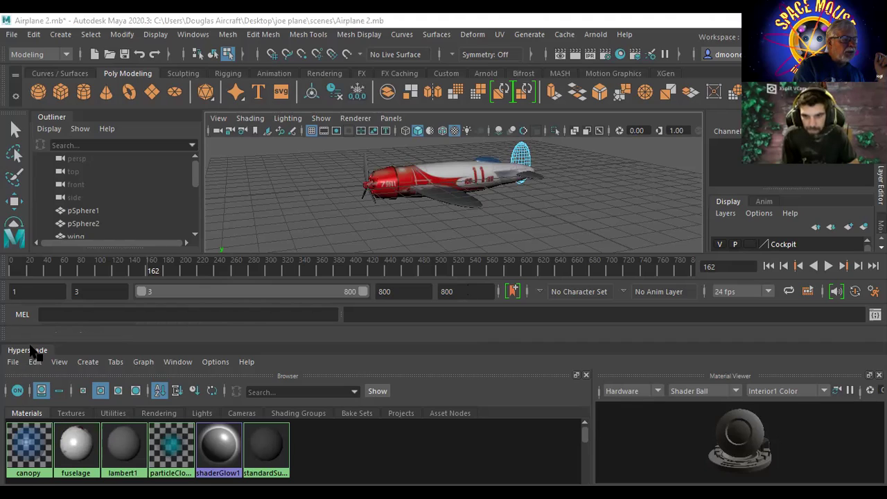
{"action": "left_click_drag", "start_coordinate": [35, 353], "coordinate": [150, 255]}
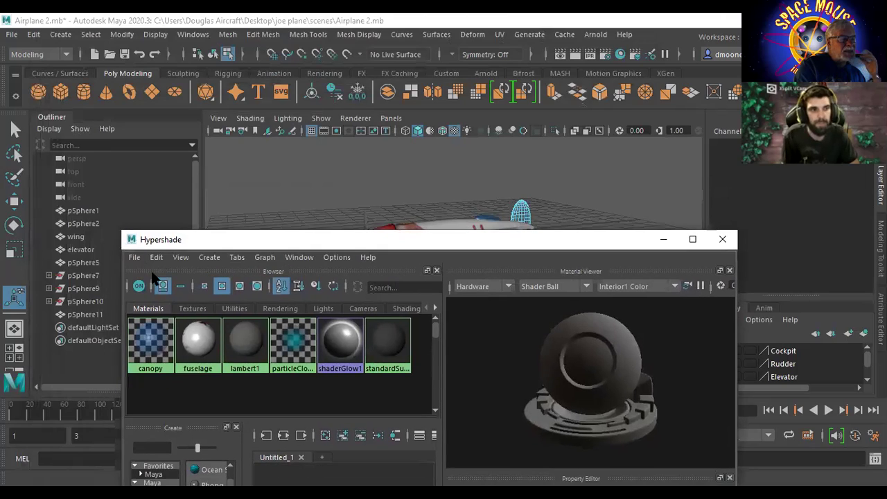
{"action": "right_click", "coordinate": [198, 342]}
{"action": "key", "text": "Escape"}
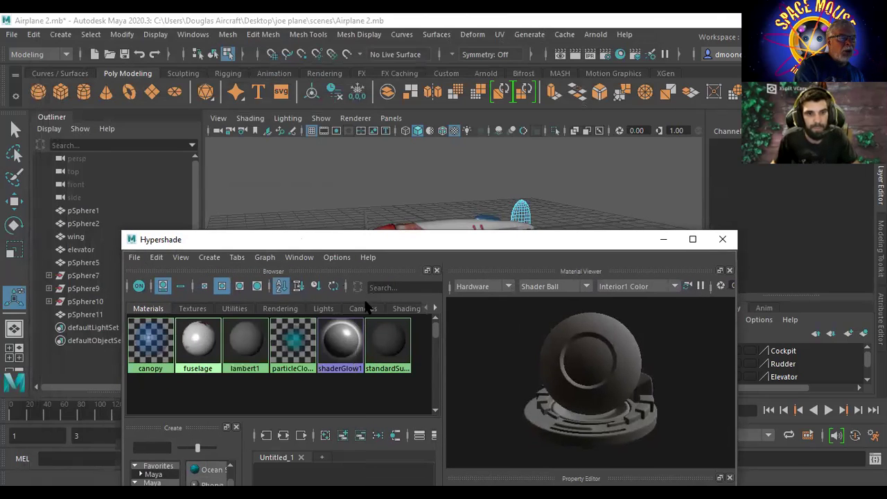
{"action": "left_click_drag", "start_coordinate": [371, 247], "coordinate": [535, 300]}
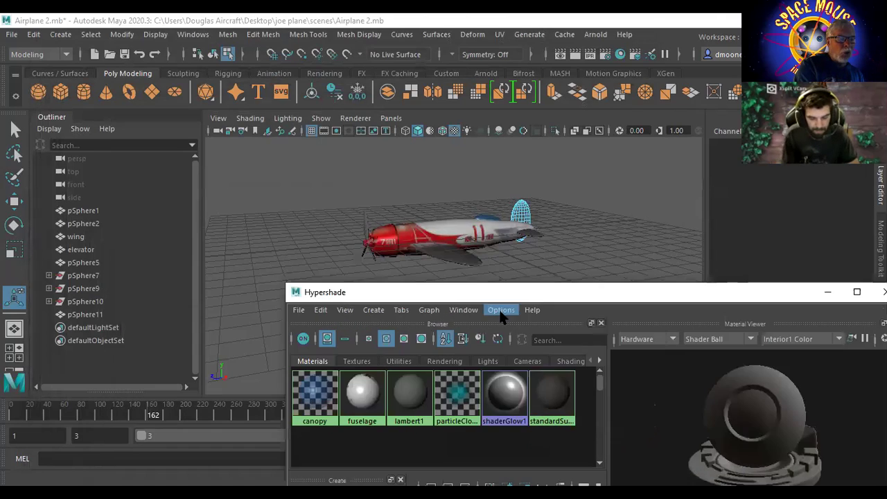
Step: Assign the fuselage material to the vertical tail fin
{"action": "middle_click_drag", "start_coordinate": [523, 216], "coordinate": [520, 213]}
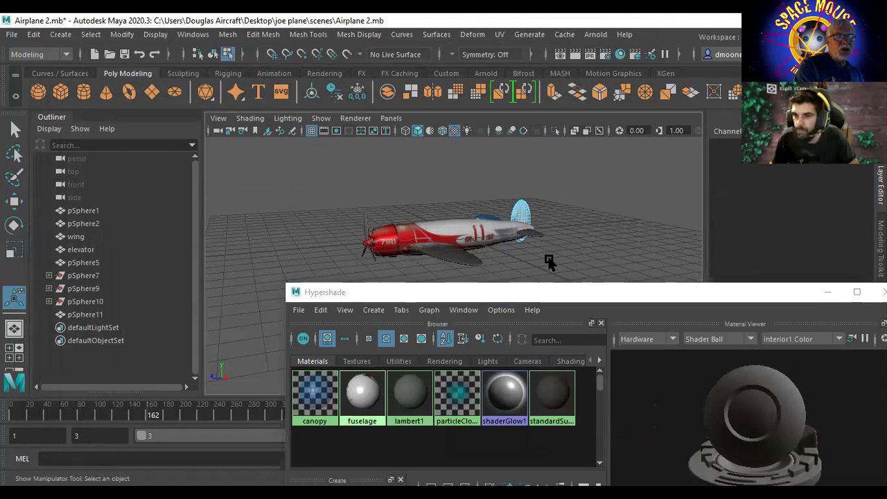
{"action": "left_click", "coordinate": [450, 227]}
{"action": "left_click", "coordinate": [443, 237]}
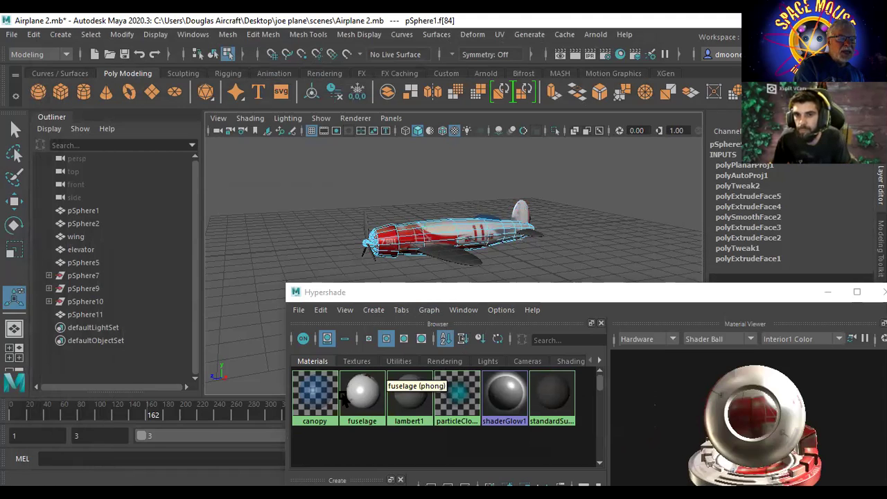
{"action": "right_click_drag", "start_coordinate": [368, 386], "coordinate": [296, 366]}
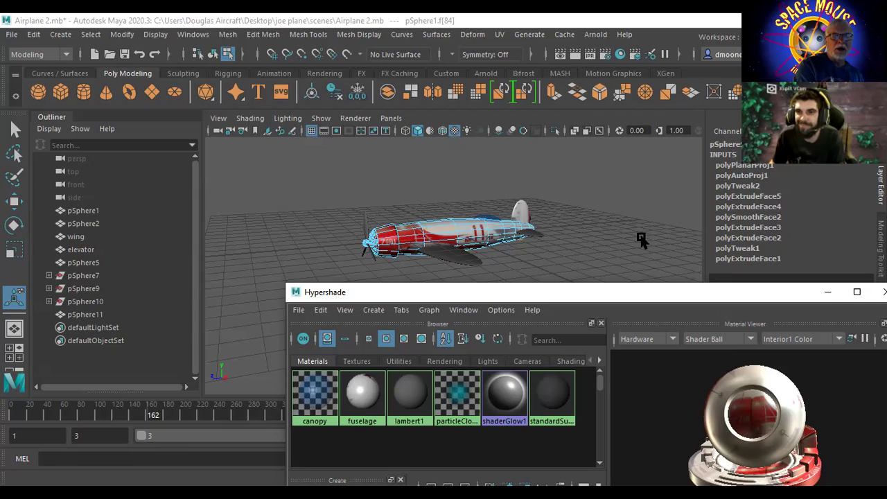
{"action": "left_click", "coordinate": [523, 214]}
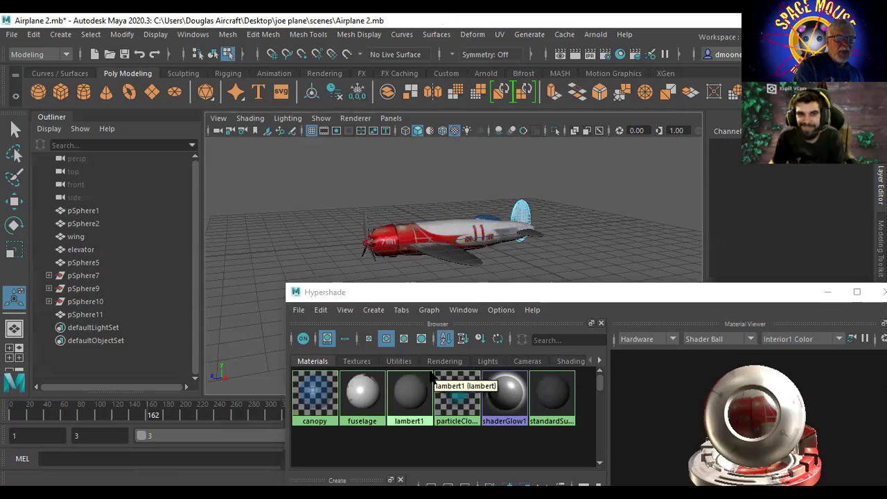
{"action": "middle_click_drag", "start_coordinate": [365, 402], "coordinate": [547, 163]}
{"action": "middle_click_drag", "start_coordinate": [612, 270], "coordinate": [618, 193]}
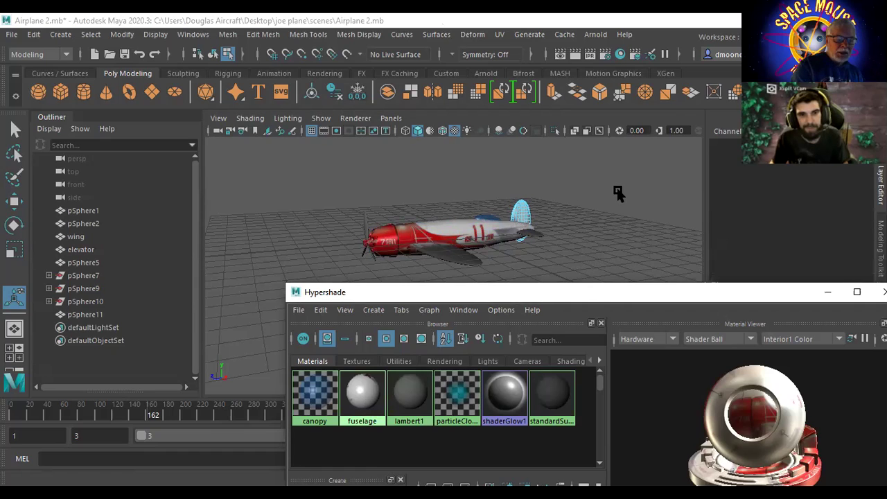
{"action": "left_click", "coordinate": [614, 262]}
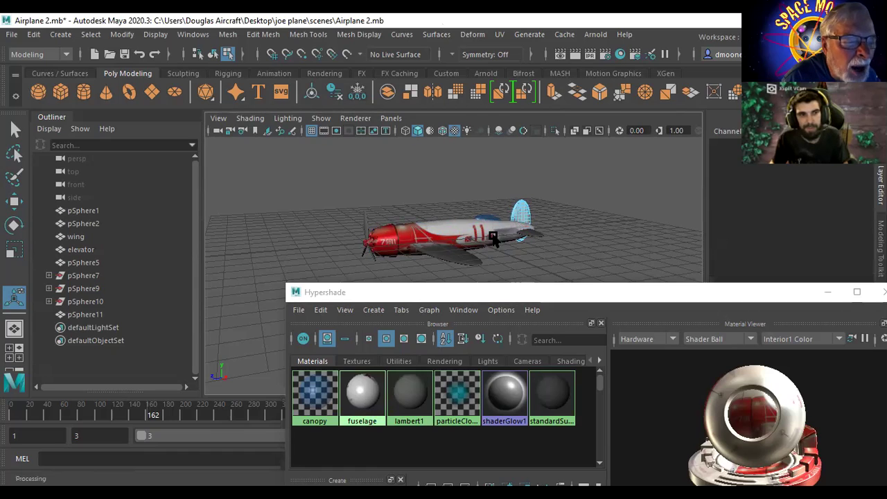
Step: Try to apply an X-axis planar mapping, fitted to the bounding box, to the vertical tail fin
{"action": "left_click_drag", "start_coordinate": [489, 237], "coordinate": [455, 271], "text": "alt"}
{"action": "right_click_drag", "start_coordinate": [455, 271], "coordinate": [738, 267], "text": "alt"}
{"action": "middle_click_drag", "start_coordinate": [573, 179], "coordinate": [587, 235], "text": "alt"}
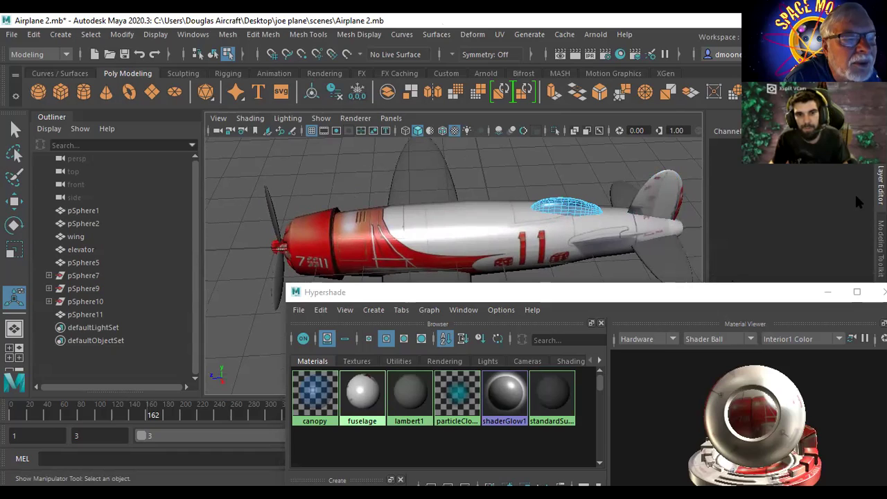
{"action": "right_click_drag", "start_coordinate": [574, 216], "coordinate": [476, 232], "text": "alt"}
{"action": "middle_click_drag", "start_coordinate": [459, 231], "coordinate": [442, 191], "text": "alt"}
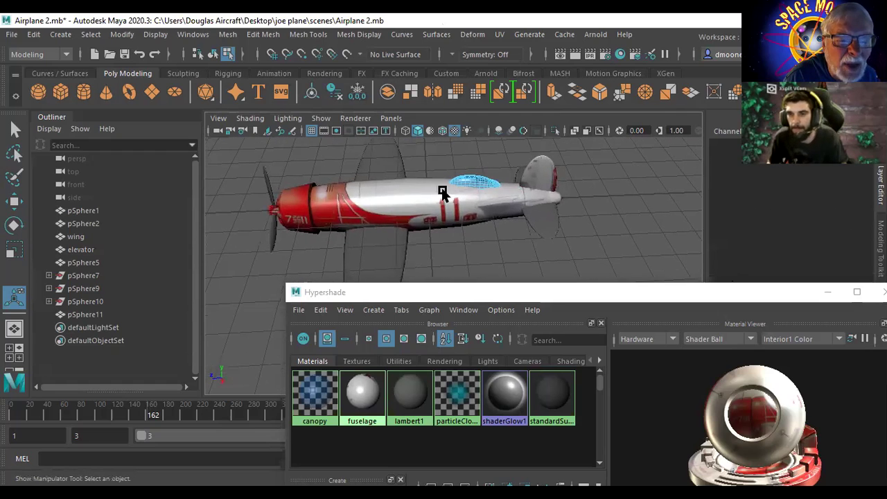
{"action": "left_click", "coordinate": [538, 171]}
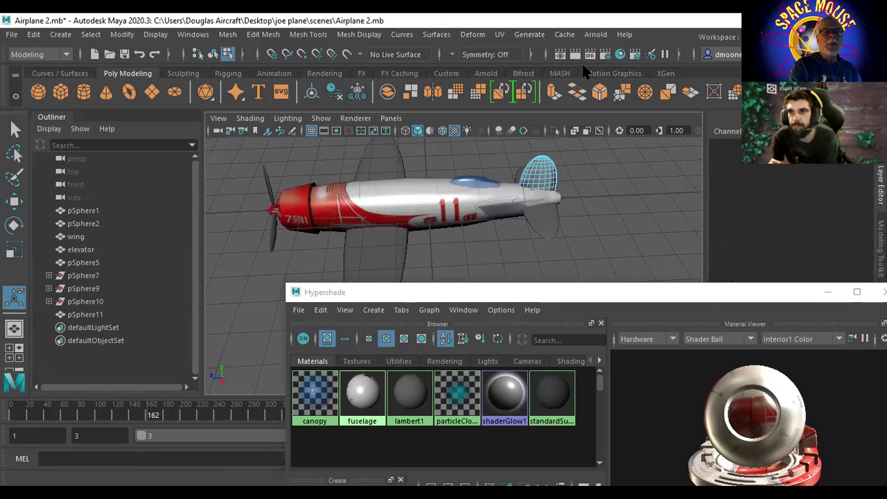
{"action": "left_click", "coordinate": [499, 37]}
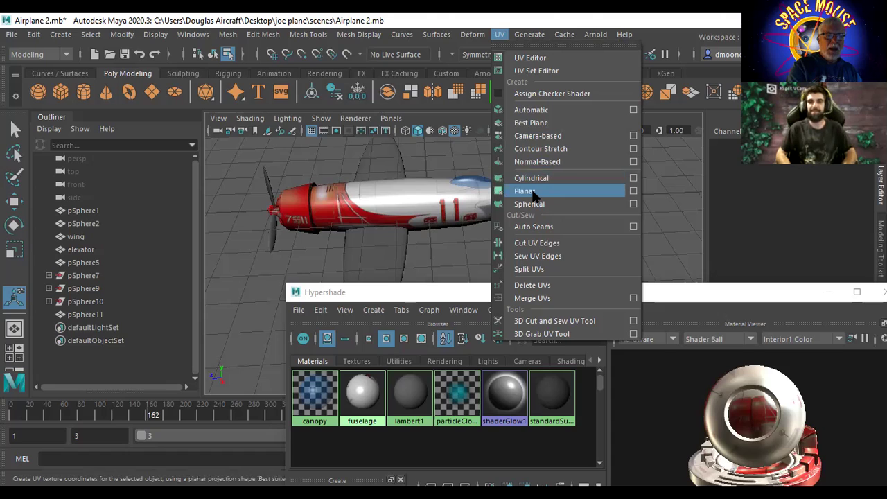
{"action": "left_click", "coordinate": [633, 191]}
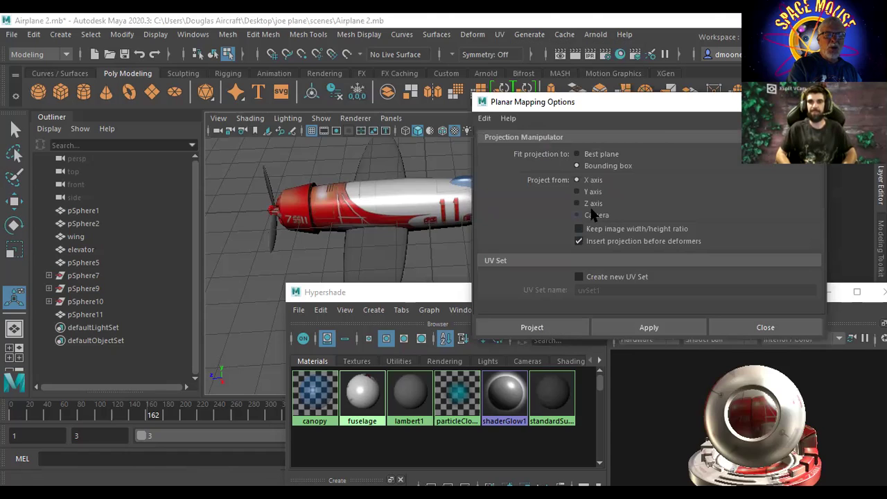
{"action": "left_click", "coordinate": [646, 326]}
{"action": "left_click", "coordinate": [812, 102]}
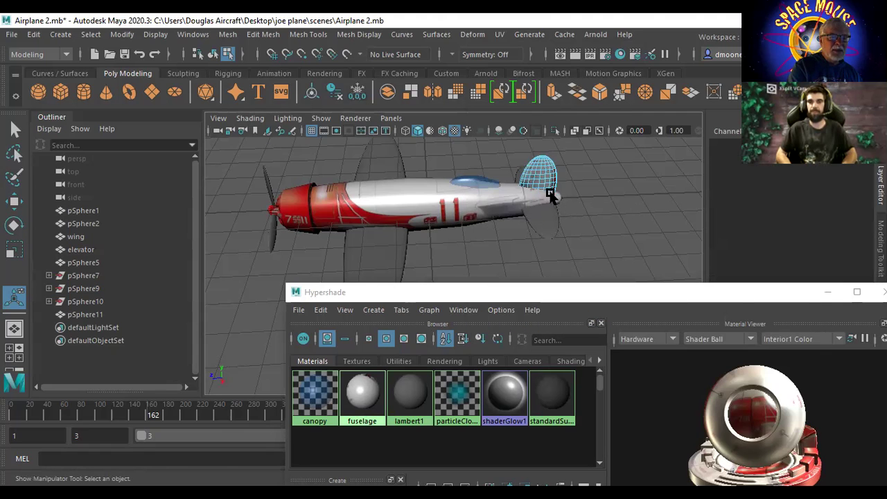
Step: Put the vertical tail fin in object mode and apply a planar mapping from the X axis, fitted to its bounding box
{"action": "right_click_drag", "start_coordinate": [537, 180], "coordinate": [608, 108]}
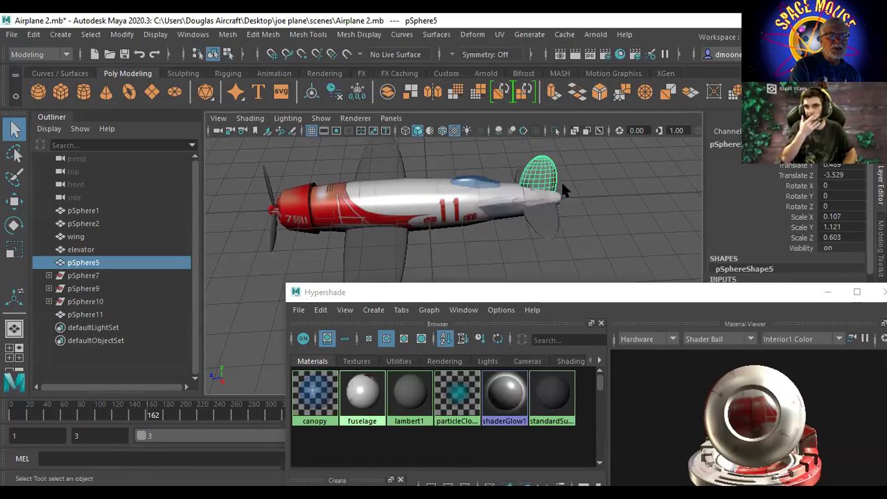
{"action": "left_click", "coordinate": [499, 34]}
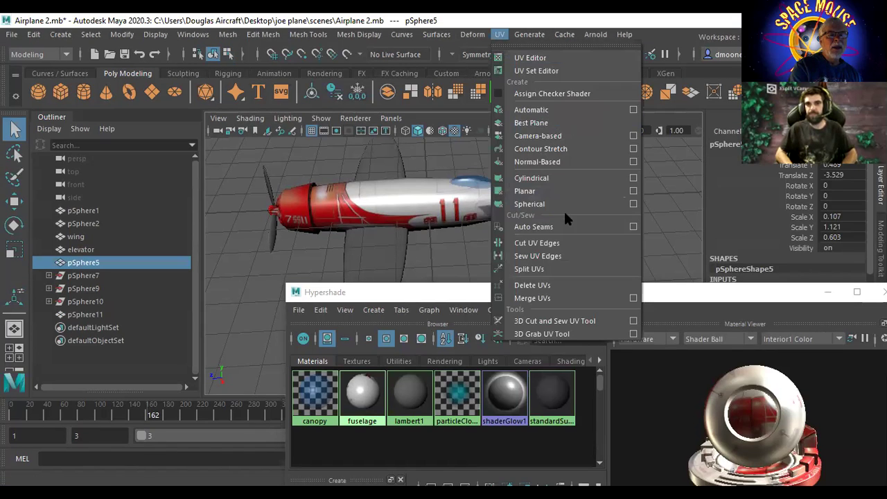
{"action": "left_click", "coordinate": [632, 189]}
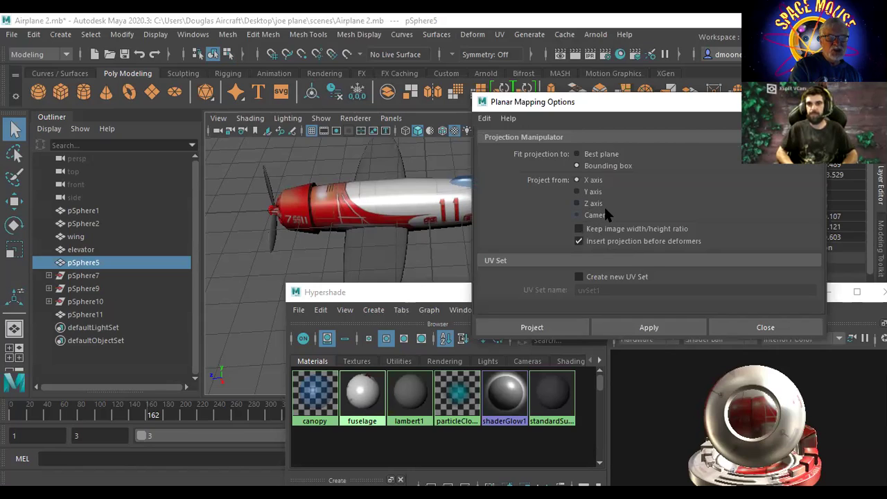
{"action": "left_click", "coordinate": [649, 327]}
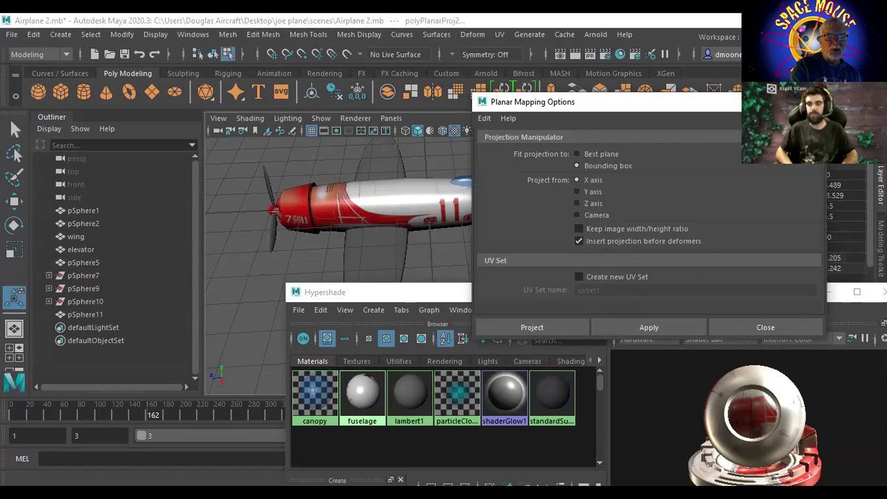
{"action": "left_click", "coordinate": [765, 327]}
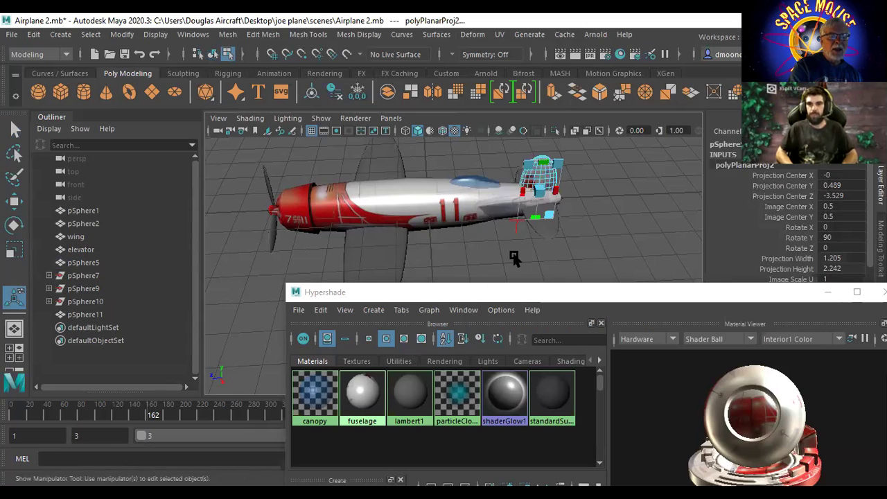
Step: Enlarge the tail fin's planar projection to about 4.24 wide and 9.62 high, shifting it slightly upward
{"action": "left_click_drag", "start_coordinate": [606, 234], "coordinate": [601, 202], "text": "alt"}
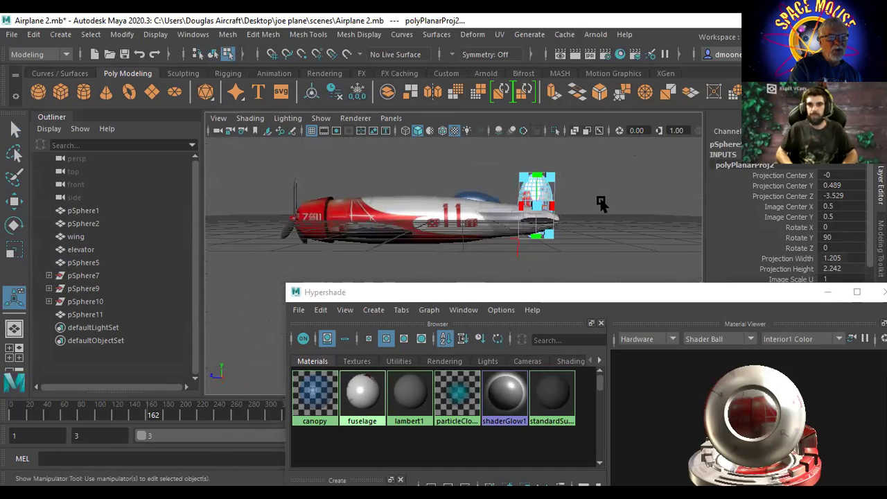
{"action": "middle_click_drag", "start_coordinate": [617, 213], "coordinate": [552, 197], "text": "alt"}
{"action": "right_click_drag", "start_coordinate": [552, 196], "coordinate": [617, 268], "text": "alt"}
{"action": "middle_click_drag", "start_coordinate": [618, 267], "coordinate": [619, 235], "text": "alt"}
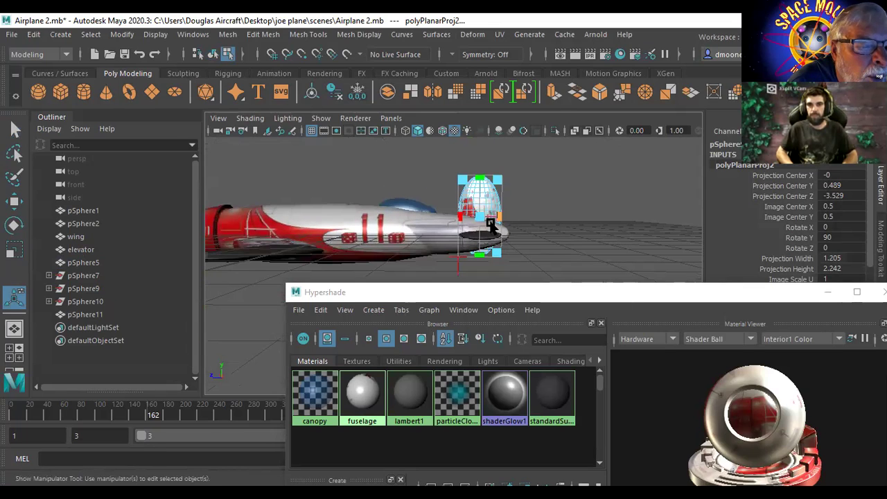
{"action": "left_click_drag", "start_coordinate": [497, 216], "coordinate": [554, 220]}
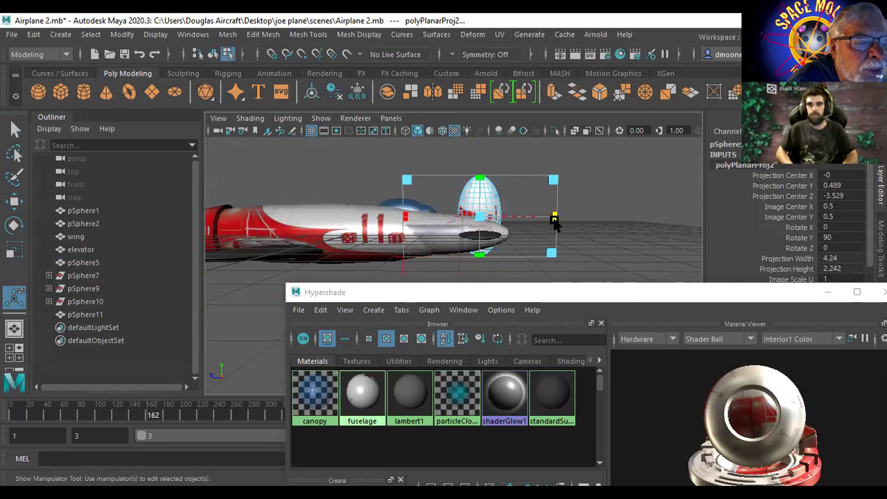
{"action": "left_click_drag", "start_coordinate": [482, 220], "coordinate": [490, 201]}
{"action": "left_click_drag", "start_coordinate": [481, 159], "coordinate": [487, 58]}
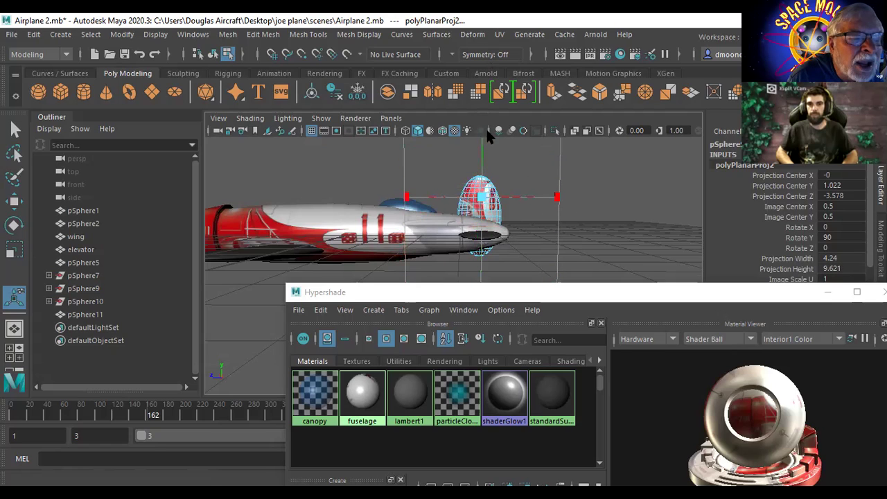
Step: Widen the fin's projection to about 4.68, center it near Y 1.51 and Z -4.24, and return the fin to object mode
{"action": "left_click_drag", "start_coordinate": [480, 197], "coordinate": [455, 206]}
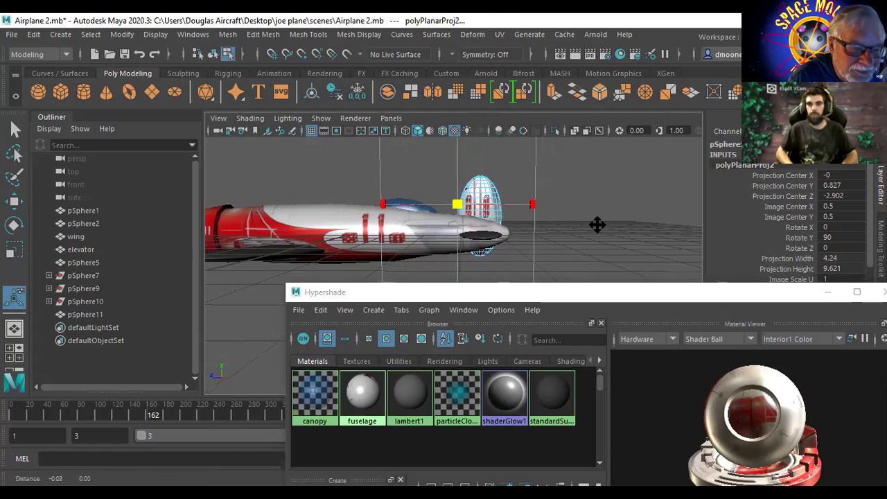
{"action": "left_click_drag", "start_coordinate": [596, 224], "coordinate": [589, 224], "text": "alt"}
{"action": "left_click_drag", "start_coordinate": [531, 202], "coordinate": [530, 207], "text": "alt"}
{"action": "left_click_drag", "start_coordinate": [452, 208], "coordinate": [499, 180]}
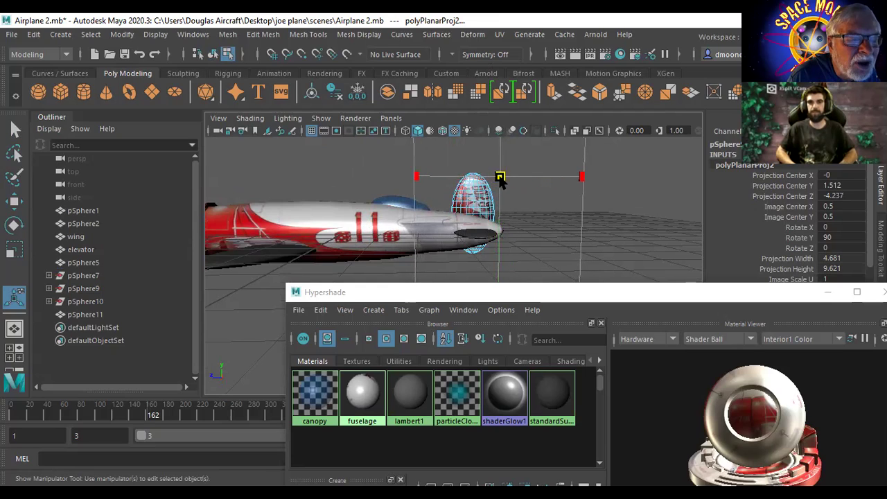
{"action": "left_click", "coordinate": [655, 254]}
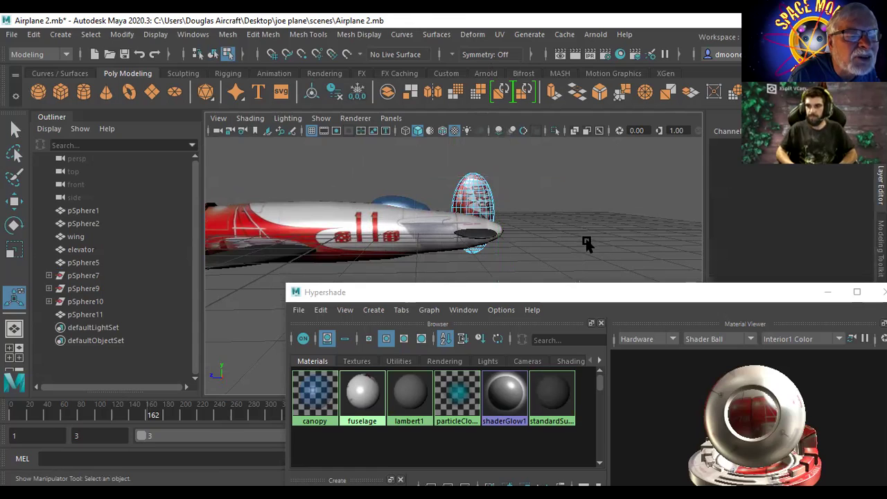
{"action": "right_click_drag", "start_coordinate": [475, 200], "coordinate": [524, 122]}
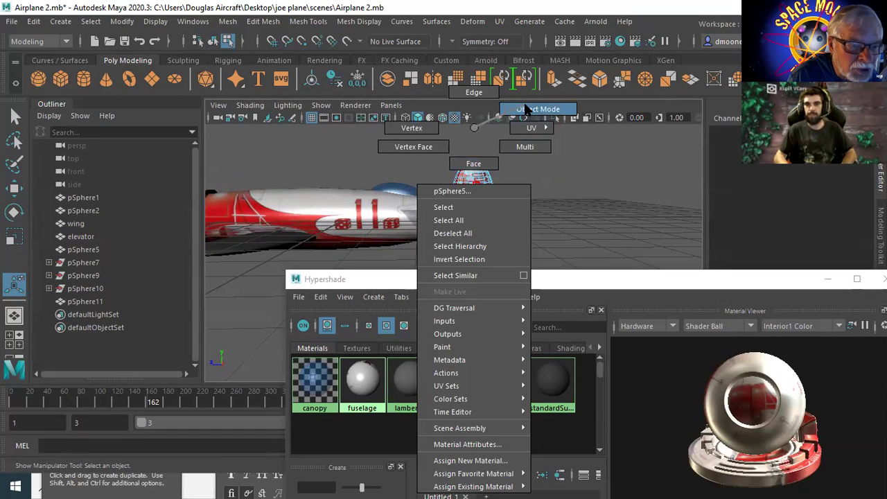
Step: Return the vertical tail fin to object mode and reapply its X-axis planar mapping
{"action": "right_click_drag", "start_coordinate": [525, 109], "coordinate": [526, 109]}
{"action": "left_click", "coordinate": [565, 198]}
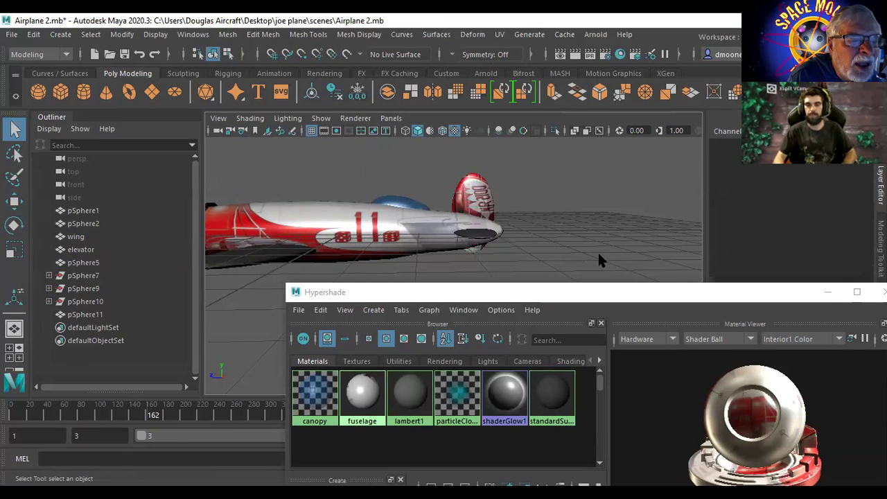
{"action": "mouse_move", "coordinate": [544, 222]}
{"action": "left_mouse_down", "text": "alt"}
{"action": "mouse_move", "coordinate": [301, 190]}
{"action": "mouse_move", "coordinate": [235, 238]}
{"action": "mouse_move", "coordinate": [570, 217]}
{"action": "mouse_move", "coordinate": [554, 246]}
{"action": "mouse_move", "coordinate": [540, 226]}
{"action": "left_mouse_up", "text": "alt"}
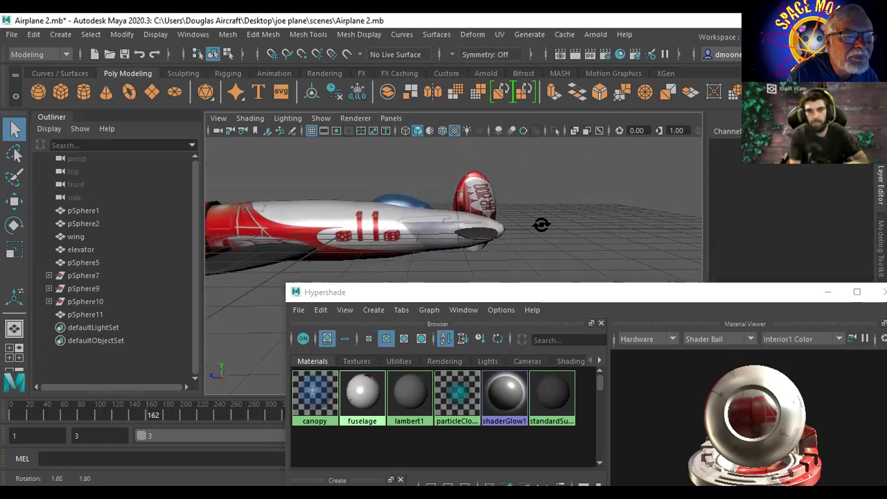
{"action": "left_click", "coordinate": [485, 200]}
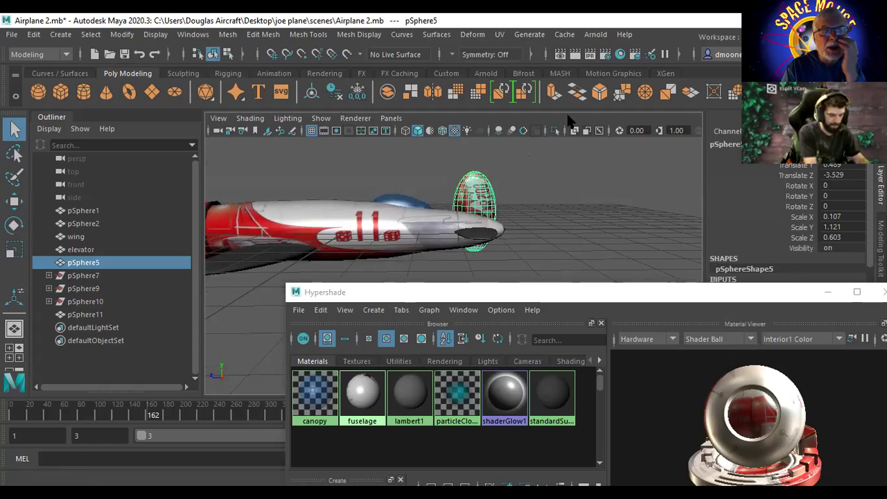
{"action": "left_click", "coordinate": [499, 34]}
{"action": "left_click", "coordinate": [538, 186]}
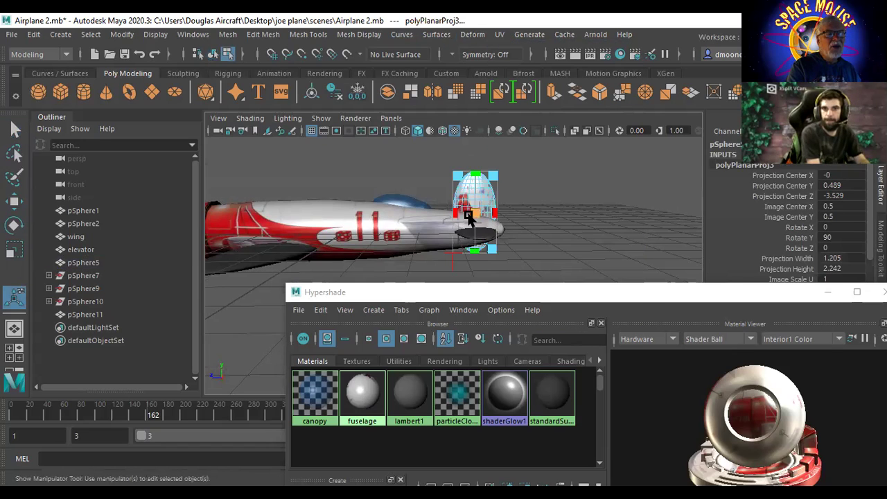
Step: Resize the tail fin's projection to about 9.84 wide and 0.79 high, centered near Y -2.65 and Z -3.17
{"action": "left_click_drag", "start_coordinate": [499, 214], "coordinate": [636, 207]}
{"action": "left_click_drag", "start_coordinate": [457, 169], "coordinate": [448, 17]}
{"action": "left_click_drag", "start_coordinate": [462, 181], "coordinate": [497, 203]}
{"action": "scroll", "coordinate": [439, 272], "scroll_direction": "down", "scroll_amount": 3}
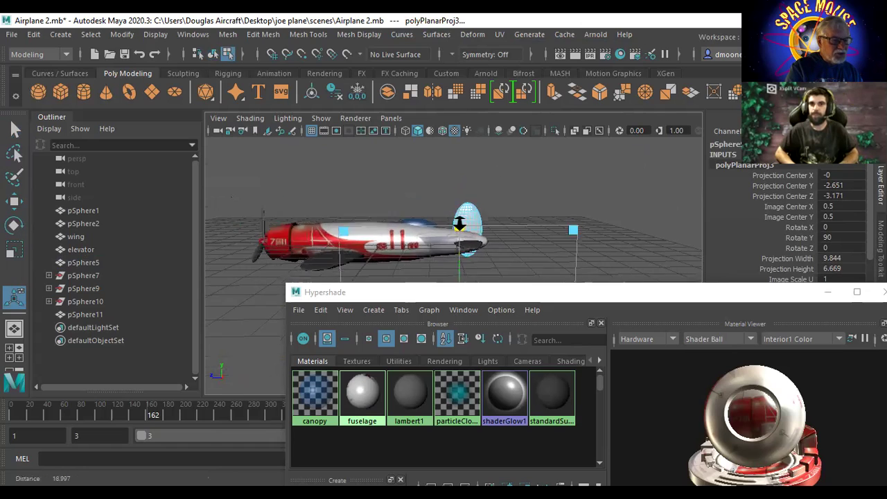
{"action": "left_click_drag", "start_coordinate": [456, 363], "coordinate": [466, 307]}
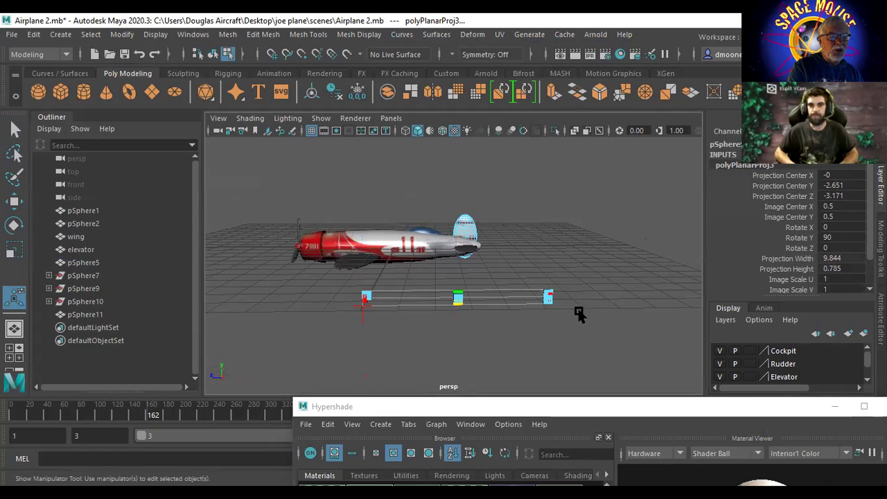
Step: Narrow the fin's projection to about 1.96 and center it near Y -0.21 and Z -3.83
{"action": "left_click_drag", "start_coordinate": [550, 300], "coordinate": [472, 254]}
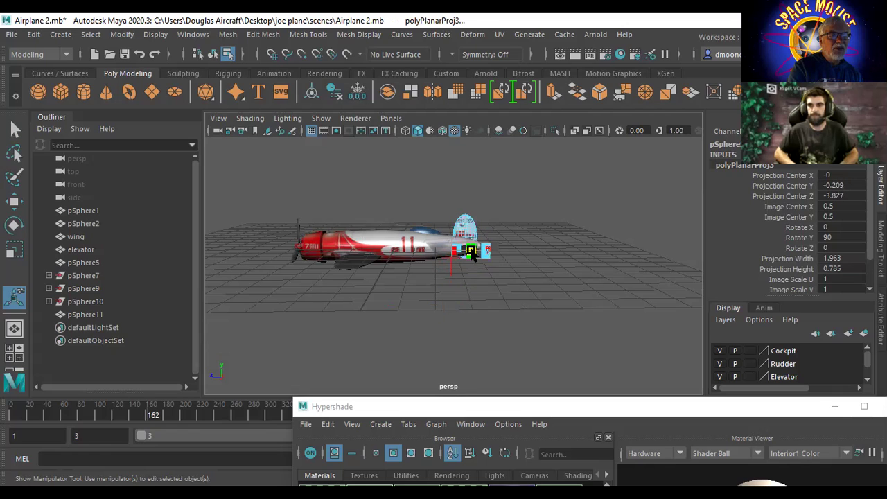
{"action": "left_click", "coordinate": [575, 251]}
{"action": "right_click_drag", "start_coordinate": [582, 271], "coordinate": [666, 279], "text": "alt"}
{"action": "middle_click_drag", "start_coordinate": [666, 279], "coordinate": [655, 352], "text": "alt"}
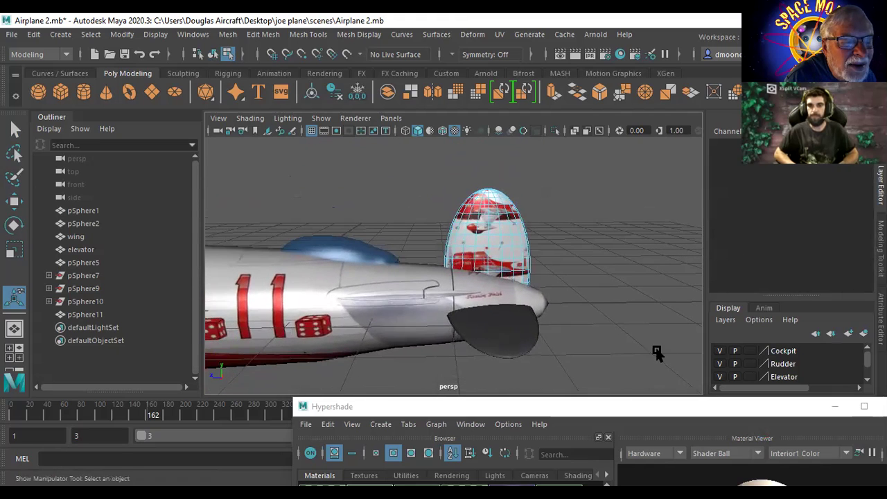
Step: Put the tail fin in object mode and apply a new X-axis planar mapping fitted to its bounding box
{"action": "right_click", "coordinate": [489, 251]}
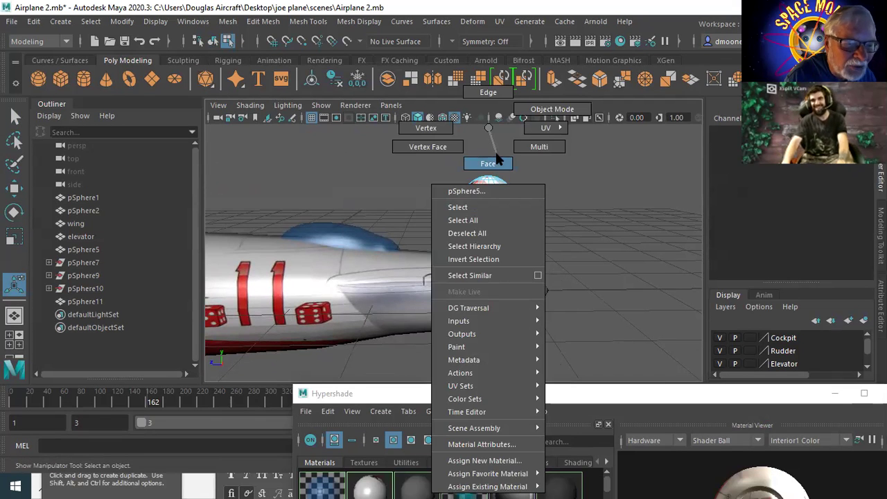
{"action": "right_click_drag", "start_coordinate": [495, 160], "coordinate": [548, 108]}
{"action": "right_click_drag", "start_coordinate": [492, 221], "coordinate": [554, 113]}
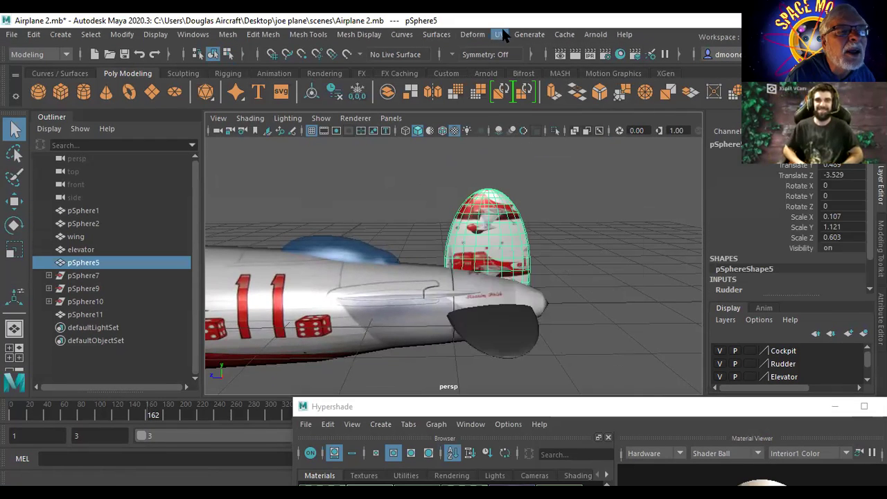
{"action": "left_click", "coordinate": [502, 34]}
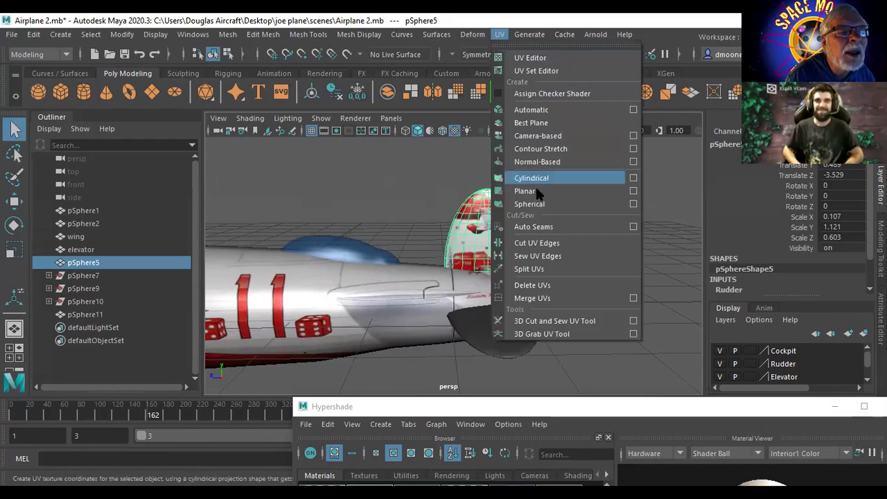
{"action": "left_click", "coordinate": [632, 192]}
{"action": "left_click", "coordinate": [637, 330]}
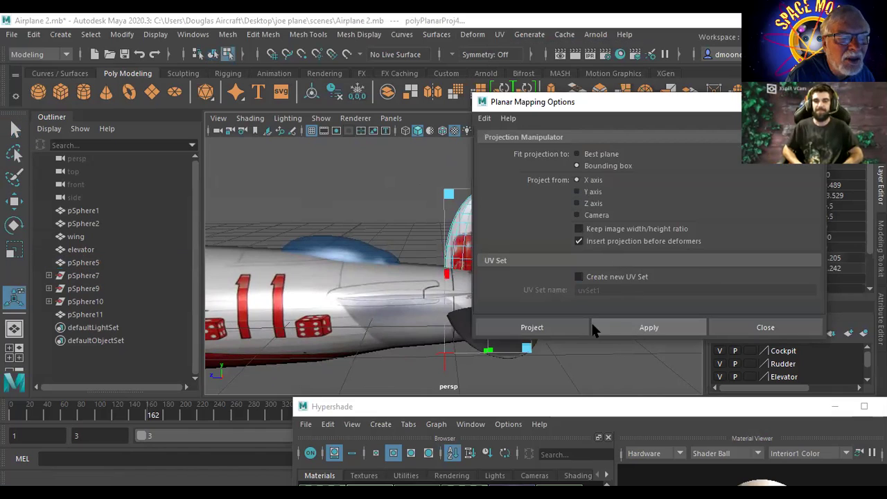
{"action": "left_click_drag", "start_coordinate": [626, 106], "coordinate": [790, 404]}
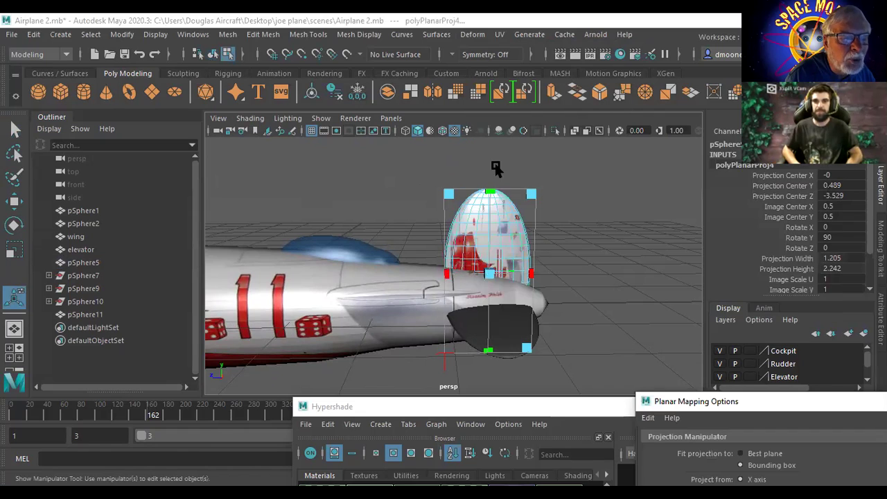
Step: Enlarge the fin's new projection to about 6.24 wide and 5.68 high, centered near Y 0.74 and Z -2.73
{"action": "left_click_drag", "start_coordinate": [490, 192], "coordinate": [485, 54]}
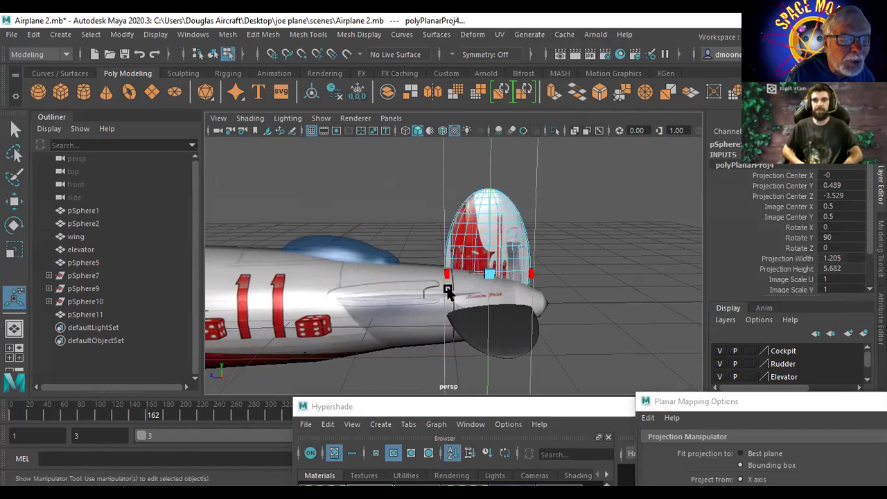
{"action": "left_click_drag", "start_coordinate": [444, 272], "coordinate": [392, 269]}
{"action": "left_click_drag", "start_coordinate": [488, 277], "coordinate": [445, 258]}
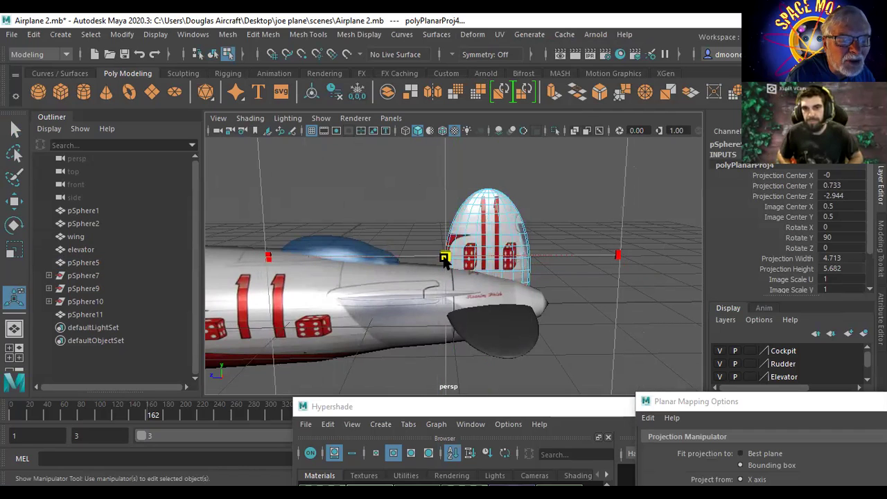
{"action": "left_click_drag", "start_coordinate": [627, 257], "coordinate": [651, 258]}
{"action": "mouse_move", "coordinate": [445, 258]}
{"action": "left_mouse_down"}
{"action": "mouse_move", "coordinate": [422, 254]}
{"action": "mouse_move", "coordinate": [430, 259]}
{"action": "left_mouse_up"}
{"action": "left_click_drag", "start_coordinate": [650, 260], "coordinate": [661, 258]}
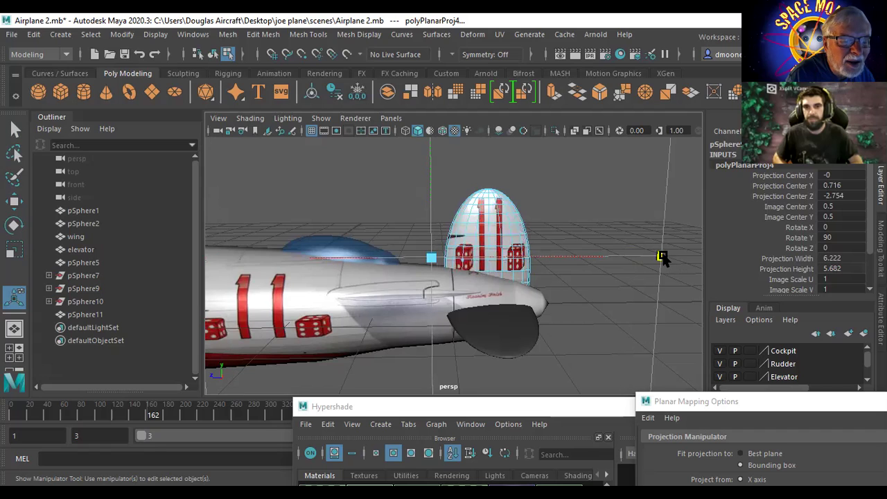
{"action": "mouse_move", "coordinate": [427, 258]}
{"action": "left_mouse_down"}
{"action": "mouse_move", "coordinate": [422, 251]}
{"action": "mouse_move", "coordinate": [427, 257]}
{"action": "left_mouse_up"}
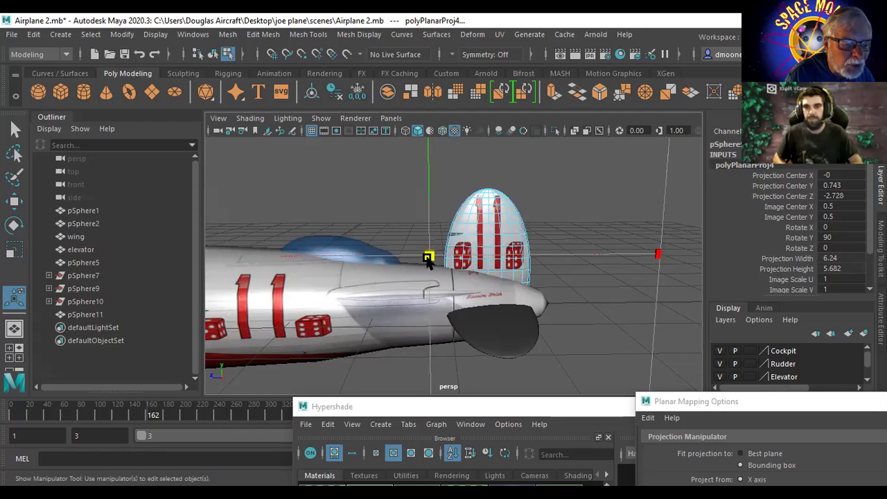
Step: Reduce the height of the fin's projection slightly, return the fin to object mode and deselect it
{"action": "scroll", "coordinate": [487, 311], "scroll_direction": "down", "scroll_amount": 6}
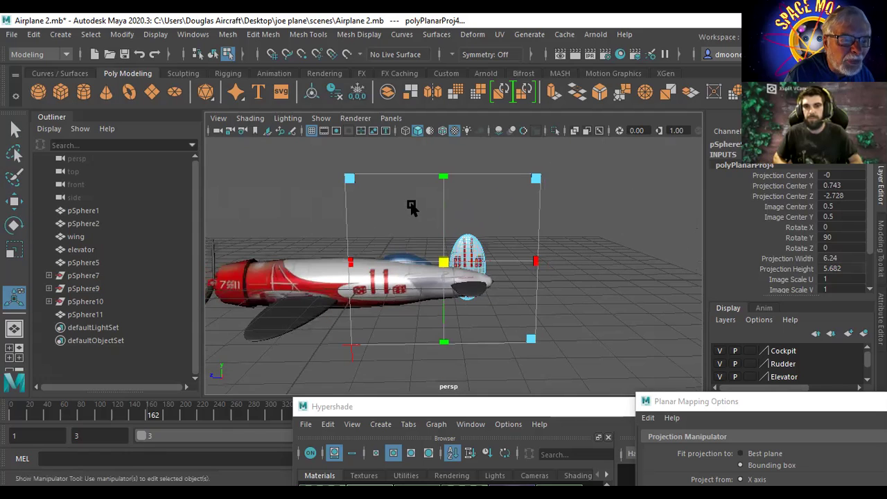
{"action": "left_click_drag", "start_coordinate": [444, 178], "coordinate": [443, 185]}
{"action": "left_click", "coordinate": [644, 291]}
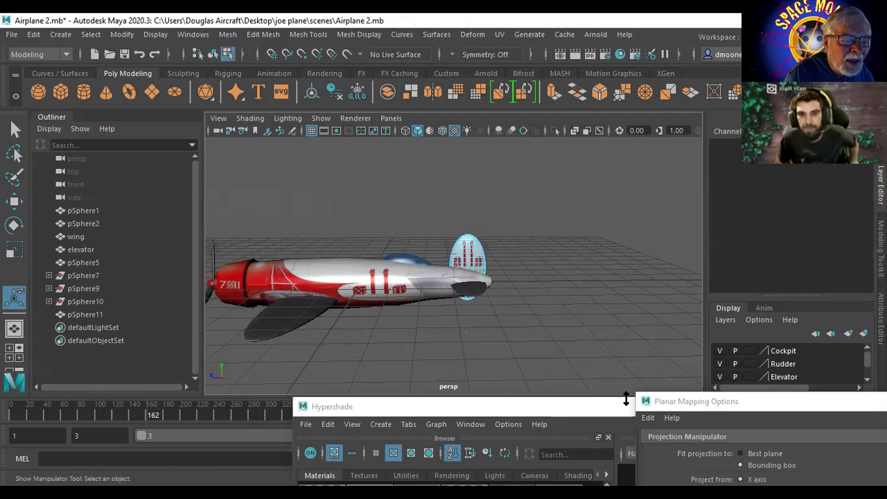
{"action": "right_click", "coordinate": [482, 271]}
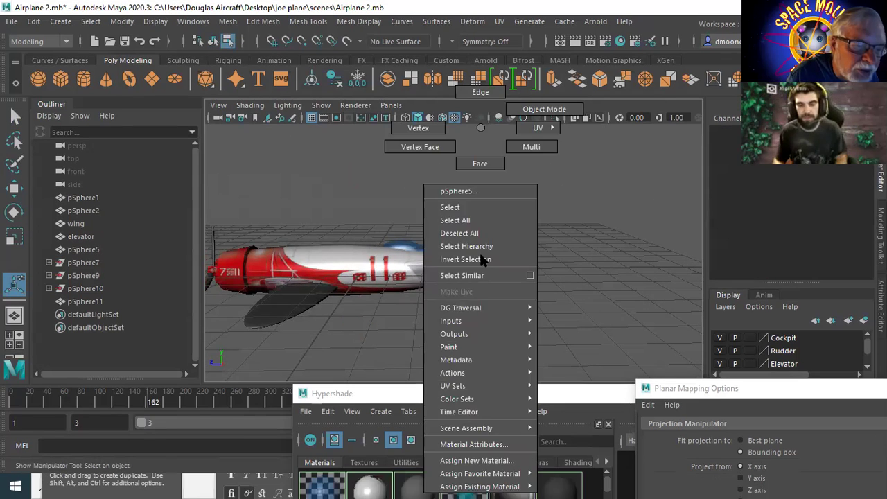
{"action": "right_click_drag", "start_coordinate": [560, 127], "coordinate": [560, 114]}
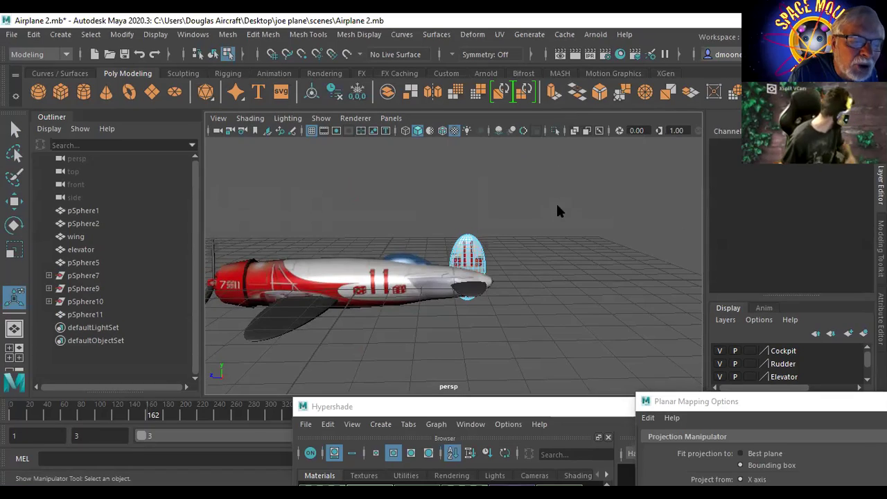
{"action": "right_click_drag", "start_coordinate": [555, 189], "coordinate": [528, 240]}
{"action": "right_click_drag", "start_coordinate": [392, 265], "coordinate": [459, 124]}
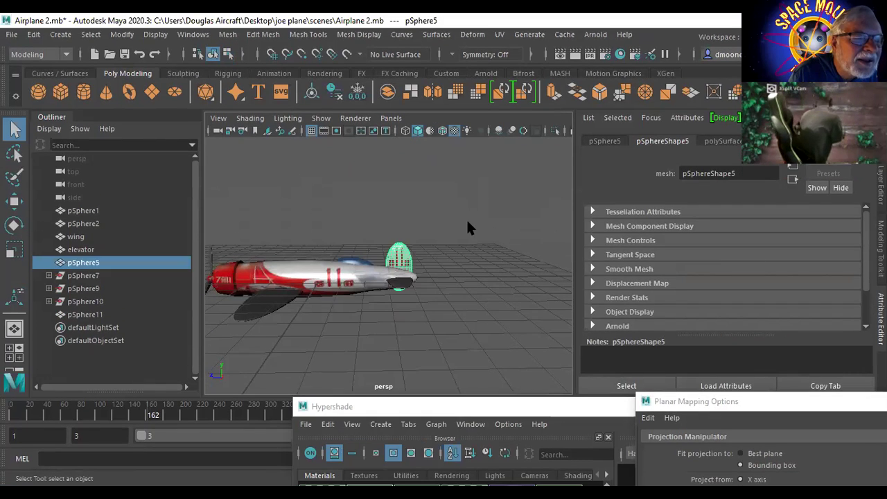
{"action": "left_click", "coordinate": [491, 285]}
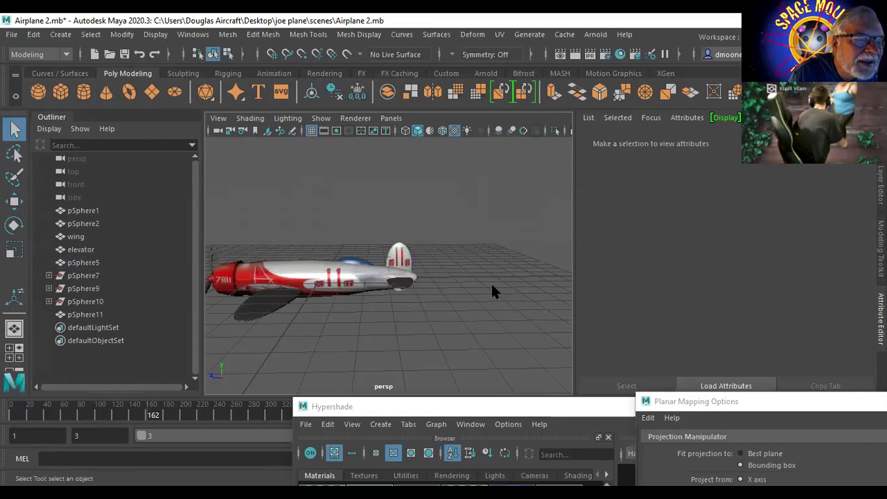
Step: Examine the mapped artwork on the tail fin, nose and fuselage from both sides of the airplane
{"action": "left_click_drag", "start_coordinate": [469, 298], "coordinate": [445, 303], "text": "alt"}
{"action": "right_click_drag", "start_coordinate": [445, 302], "coordinate": [740, 336], "text": "alt"}
{"action": "left_click_drag", "start_coordinate": [328, 322], "coordinate": [631, 314], "text": "alt"}
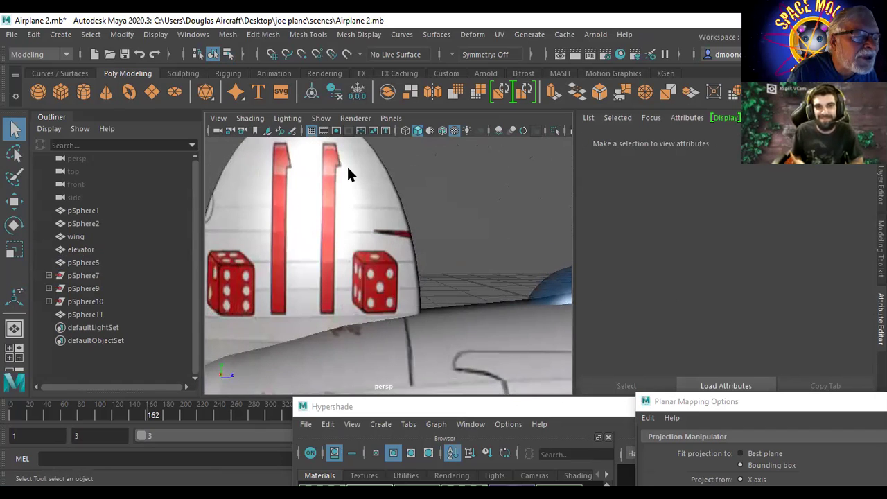
{"action": "left_click_drag", "start_coordinate": [462, 251], "coordinate": [192, 260], "text": "alt"}
{"action": "left_click_drag", "start_coordinate": [270, 279], "coordinate": [381, 266], "text": "alt"}
{"action": "middle_click_drag", "start_coordinate": [290, 319], "coordinate": [392, 192], "text": "alt"}
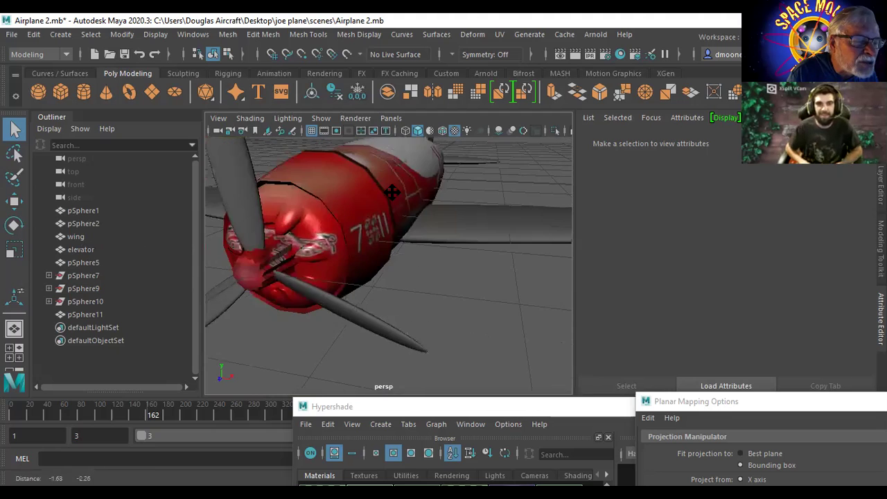
{"action": "left_click_drag", "start_coordinate": [390, 205], "coordinate": [328, 221], "text": "alt"}
{"action": "left_click_drag", "start_coordinate": [285, 207], "coordinate": [408, 281], "text": "alt"}
{"action": "right_click_drag", "start_coordinate": [408, 282], "coordinate": [425, 288], "text": "alt"}
{"action": "left_click_drag", "start_coordinate": [425, 288], "coordinate": [355, 263], "text": "alt"}
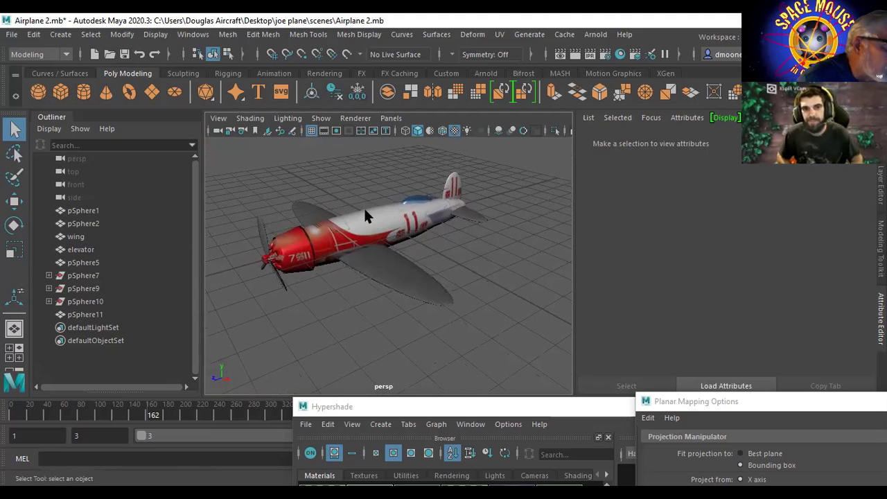
Step: Save the scene under the new name Airplane 3.mb in the scenes folder
{"action": "left_click", "coordinate": [11, 34]}
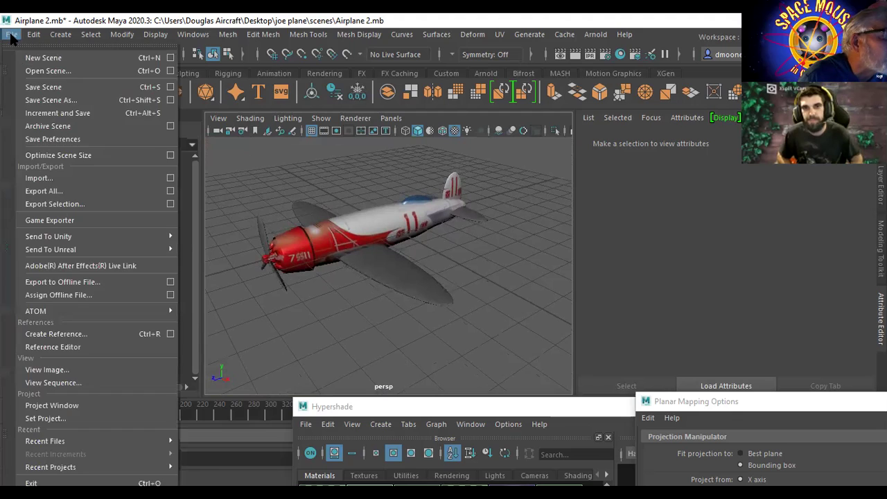
{"action": "left_click", "coordinate": [65, 100]}
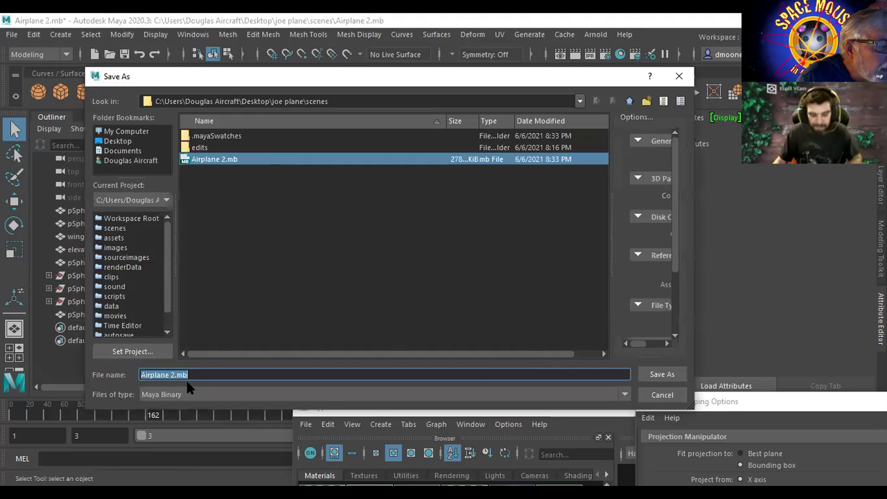
{"action": "left_click", "coordinate": [176, 375]}
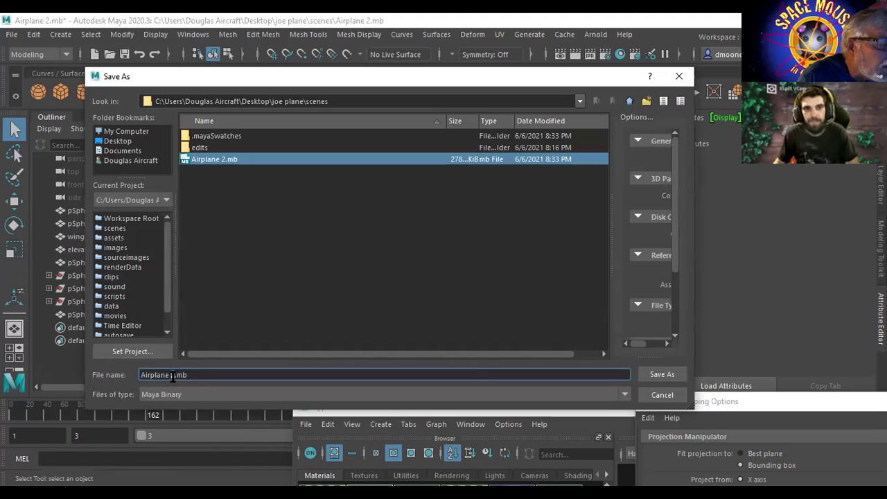
{"action": "key", "text": "BackSpace"}
{"action": "type", "text": "3"}
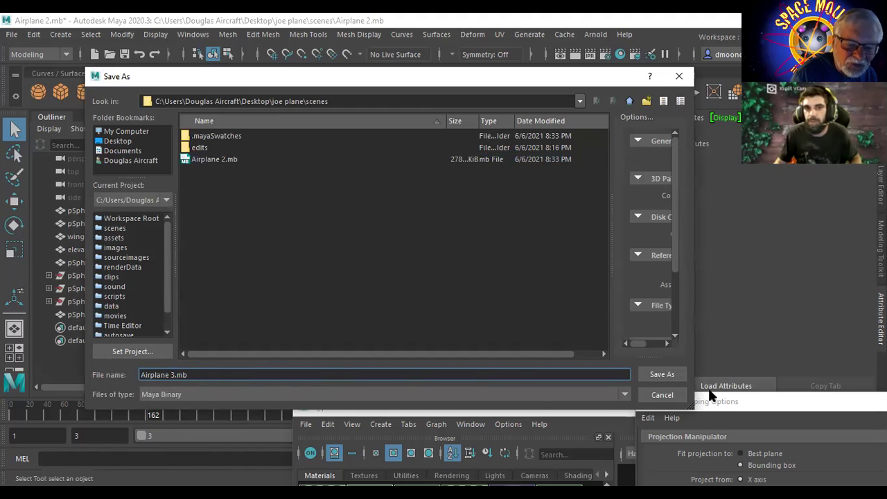
{"action": "left_click", "coordinate": [669, 373]}
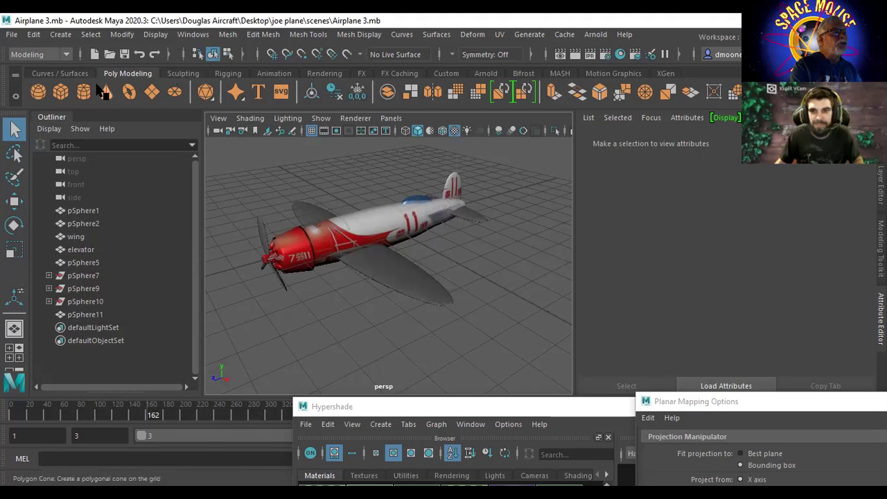
Step: Switch to the Rendering menu set and tools, and add a directional light to the scene
{"action": "left_click", "coordinate": [50, 53]}
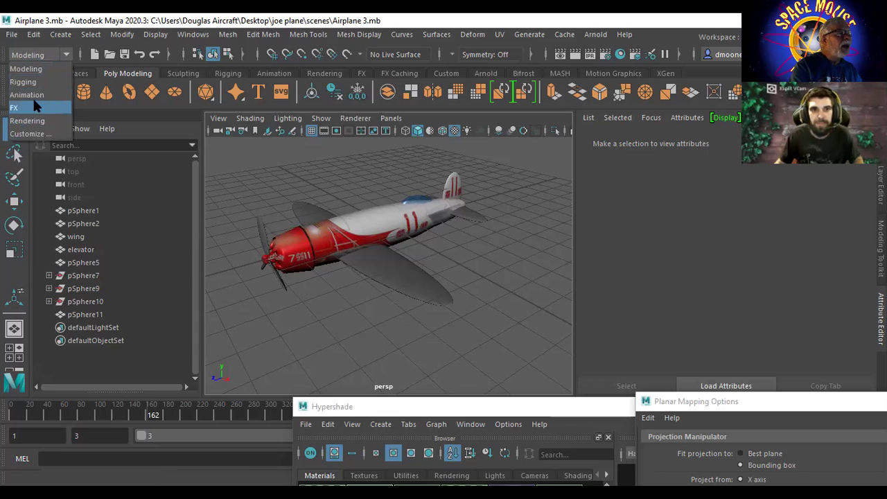
{"action": "left_click", "coordinate": [38, 121]}
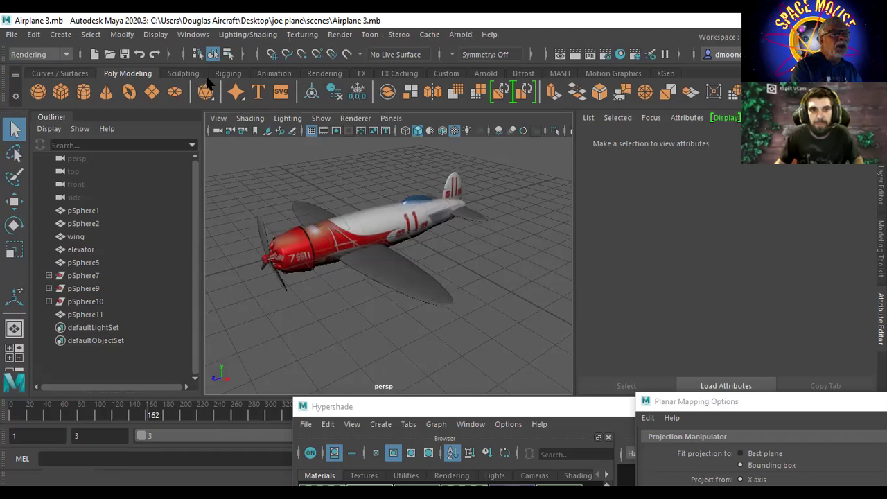
{"action": "left_click", "coordinate": [313, 74]}
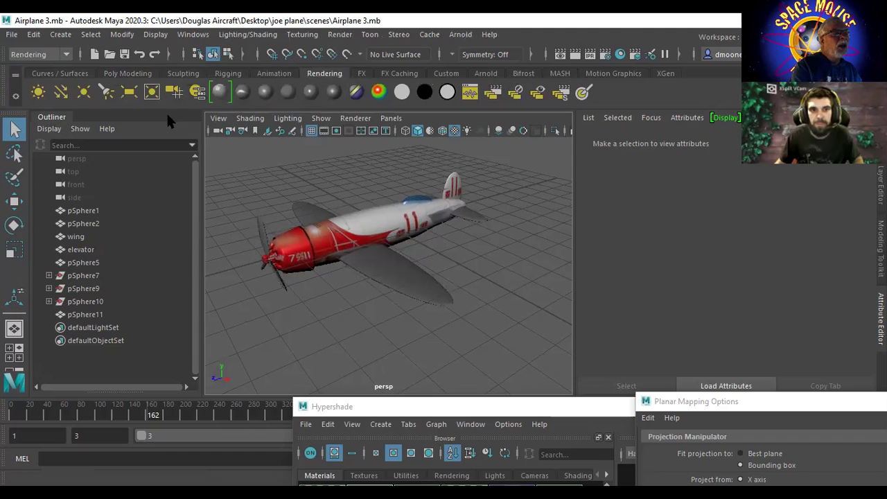
{"action": "left_click", "coordinate": [61, 93]}
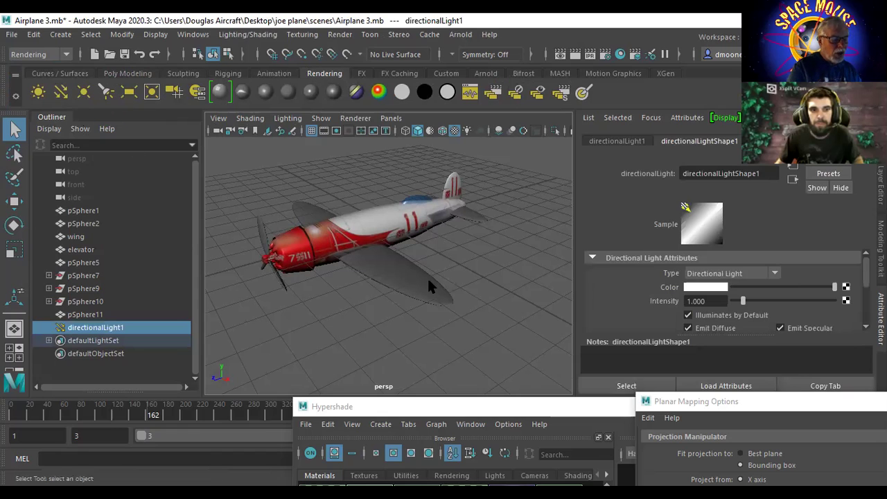
Step: Scale the directional light uniformly to about 5.07 and display the view with scene lighting
{"action": "key", "text": "r"}
{"action": "left_click_drag", "start_coordinate": [387, 225], "coordinate": [499, 222]}
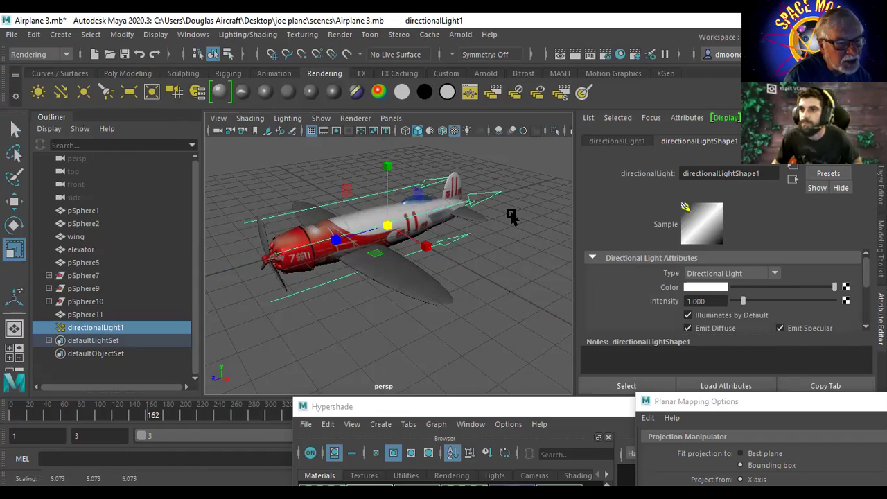
{"action": "key", "text": "7"}
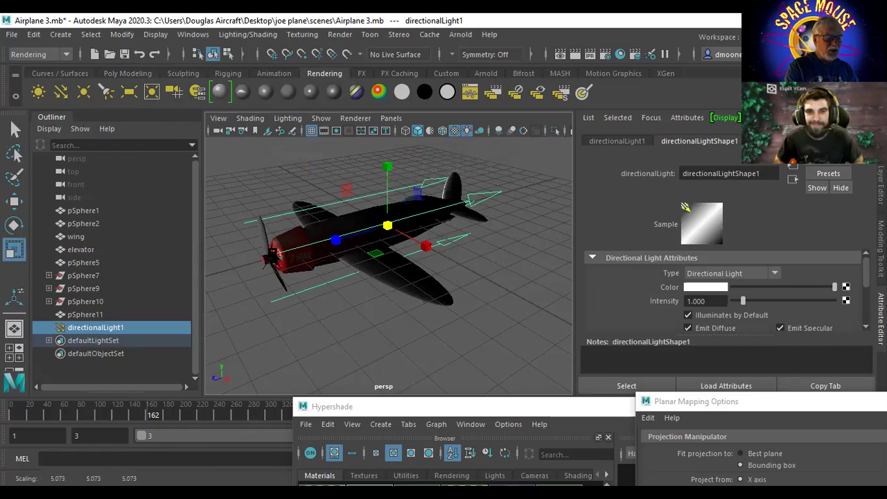
Step: Rotate the directional light so it shines down onto the airplane's near side
{"action": "key", "text": "e"}
{"action": "left_click_drag", "start_coordinate": [353, 198], "coordinate": [419, 237]}
{"action": "left_click_drag", "start_coordinate": [390, 204], "coordinate": [420, 248]}
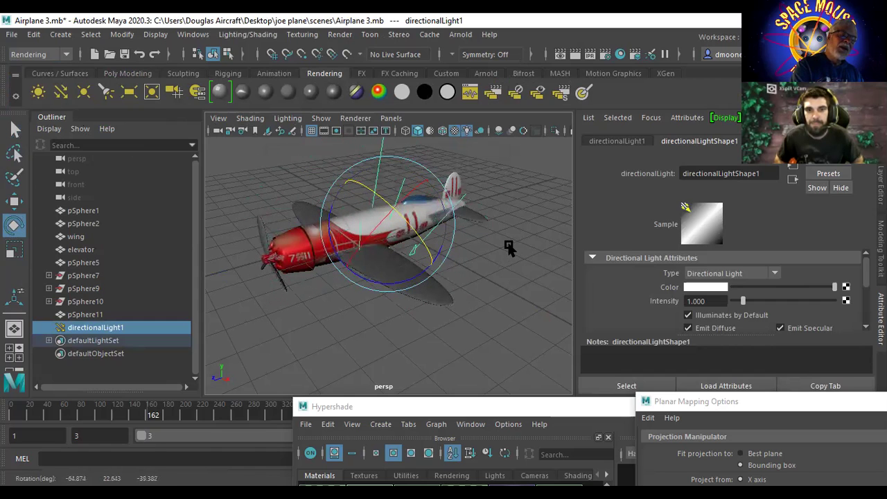
{"action": "mouse_move", "coordinate": [343, 301]}
{"action": "left_mouse_down", "text": "alt"}
{"action": "mouse_move", "coordinate": [340, 293]}
{"action": "mouse_move", "coordinate": [390, 262]}
{"action": "mouse_move", "coordinate": [405, 284]}
{"action": "mouse_move", "coordinate": [426, 291]}
{"action": "mouse_move", "coordinate": [443, 253]}
{"action": "mouse_move", "coordinate": [361, 276]}
{"action": "mouse_move", "coordinate": [351, 291]}
{"action": "left_mouse_up", "text": "alt"}
{"action": "scroll", "coordinate": [333, 277], "scroll_direction": "up", "scroll_amount": 2}
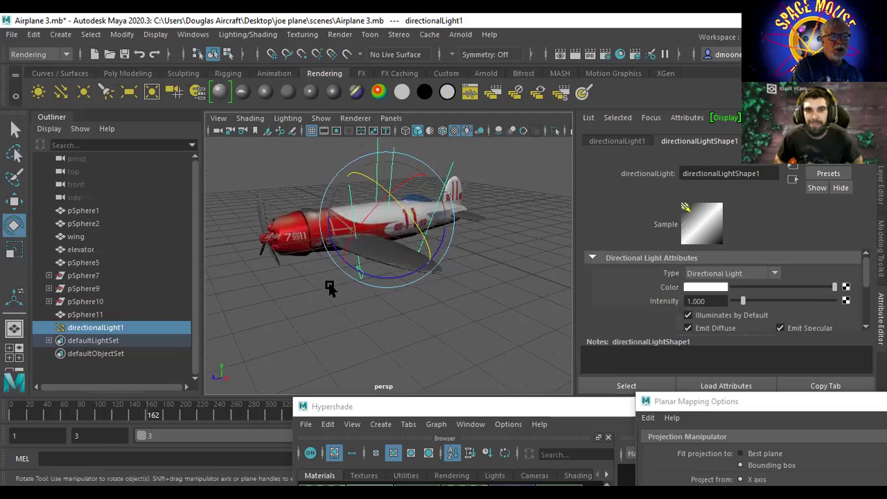
{"action": "scroll", "coordinate": [501, 306], "scroll_direction": "up", "scroll_amount": 3}
{"action": "left_click_drag", "start_coordinate": [501, 306], "coordinate": [429, 315], "text": "alt"}
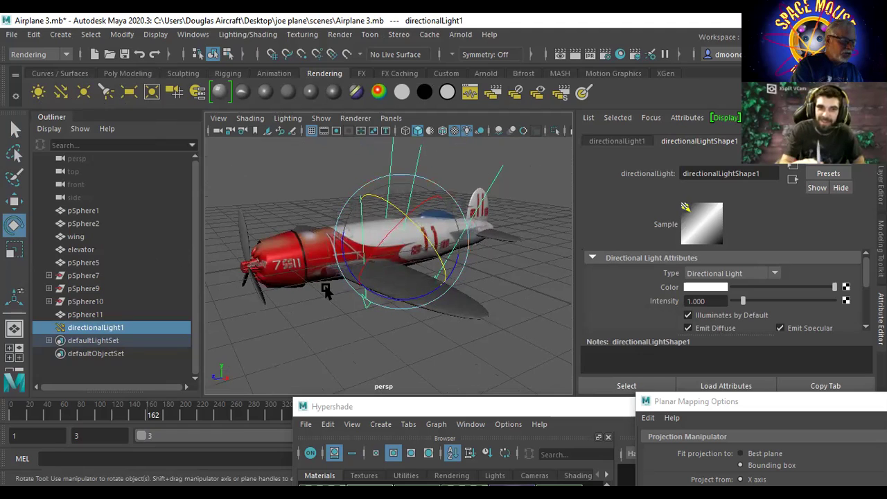
{"action": "left_click_drag", "start_coordinate": [313, 293], "coordinate": [288, 297], "text": "alt"}
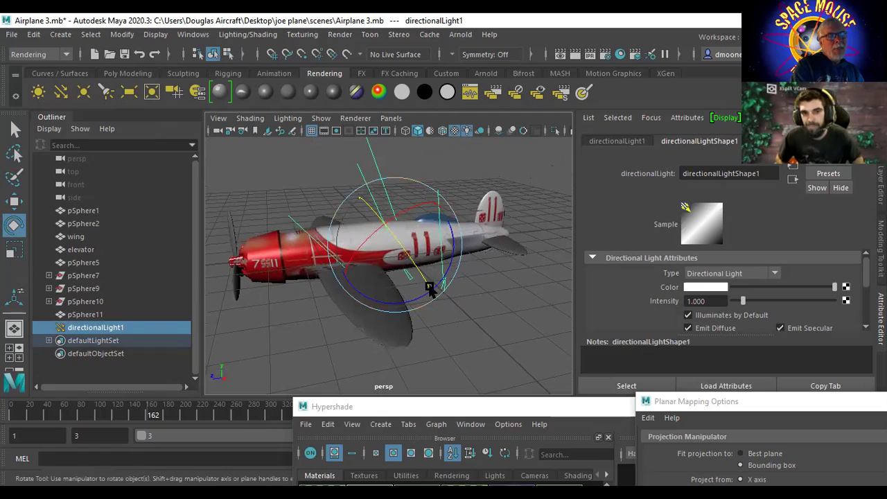
Step: Add an ambient light to the scene and set its intensity to 0.7
{"action": "left_click", "coordinate": [39, 92]}
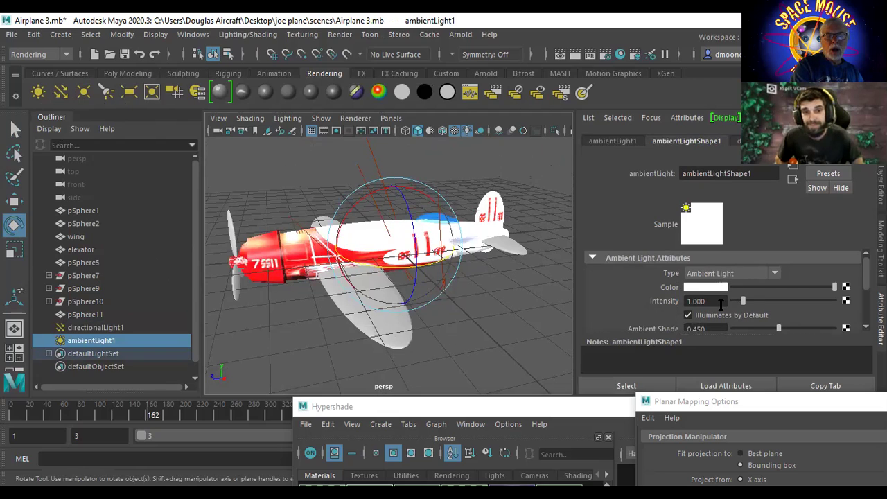
{"action": "left_click_drag", "start_coordinate": [712, 300], "coordinate": [692, 300]}
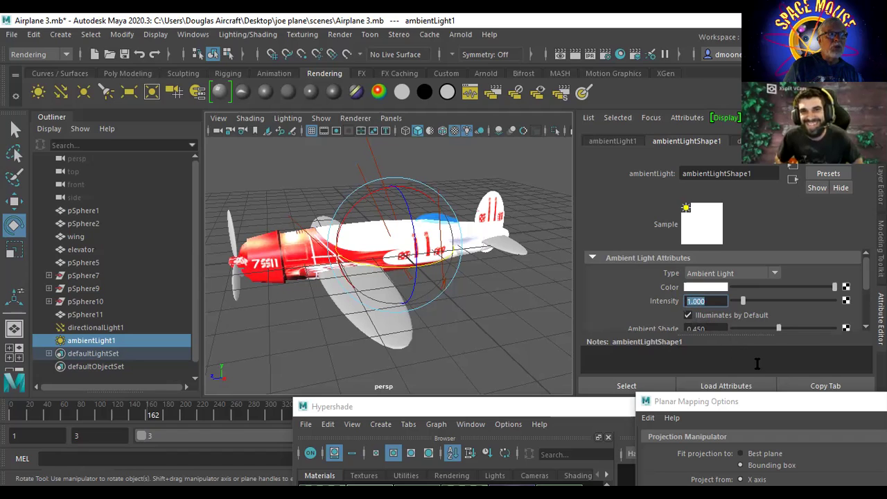
{"action": "left_click", "coordinate": [705, 301]}
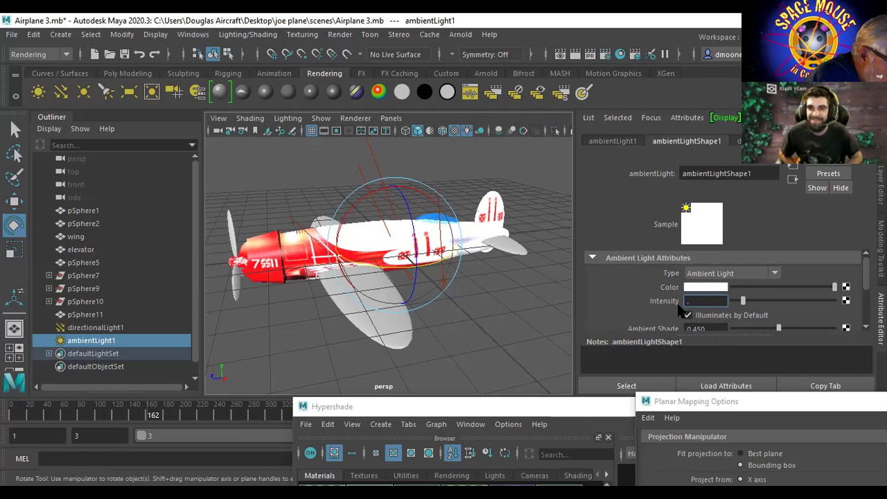
{"action": "type", "text": ".7"}
{"action": "key", "text": "Return"}
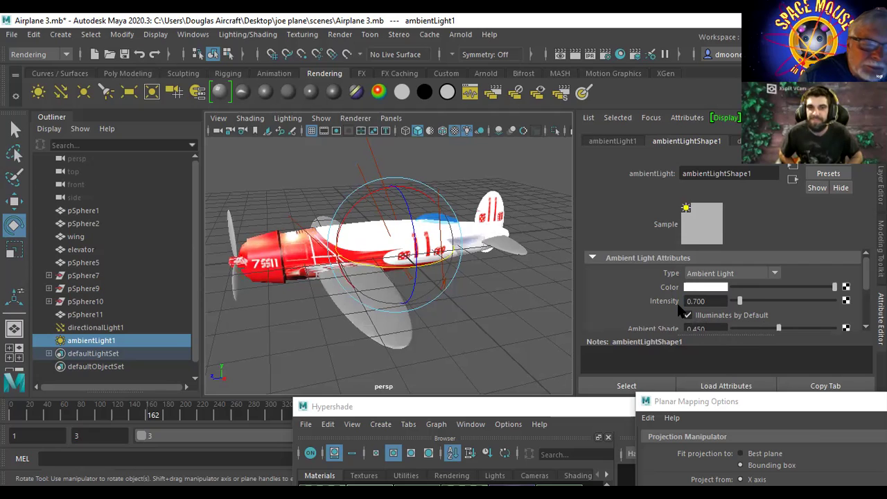
Step: Set the ambient light's intensity to 0.3 while viewing the airplane from below
{"action": "left_click_drag", "start_coordinate": [416, 339], "coordinate": [478, 294], "text": "alt"}
{"action": "left_click_drag", "start_coordinate": [711, 299], "coordinate": [695, 302]}
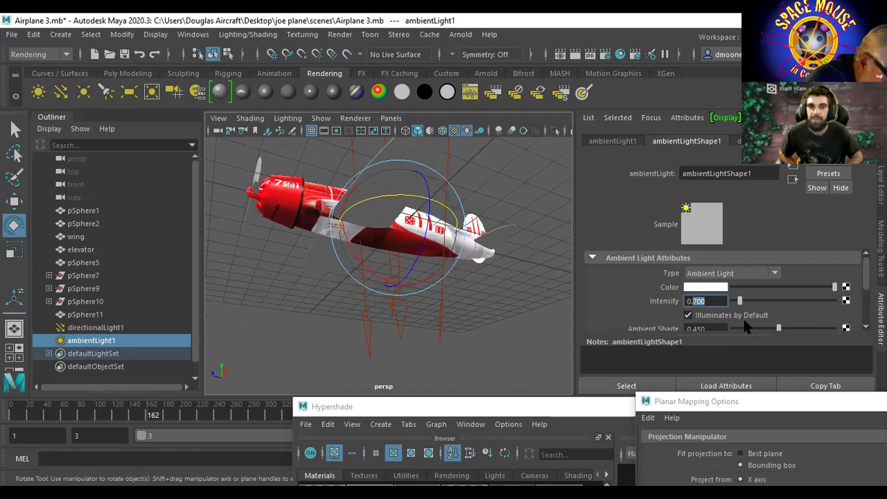
{"action": "type", "text": "3"}
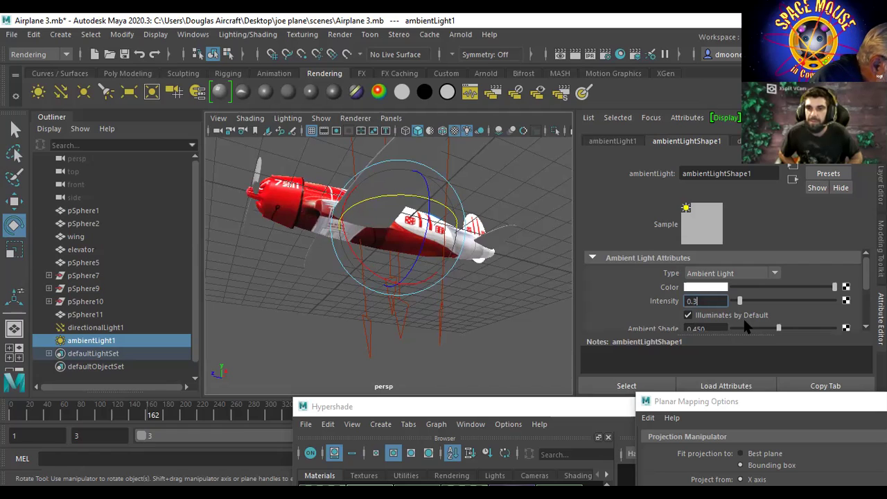
{"action": "key", "text": "Return"}
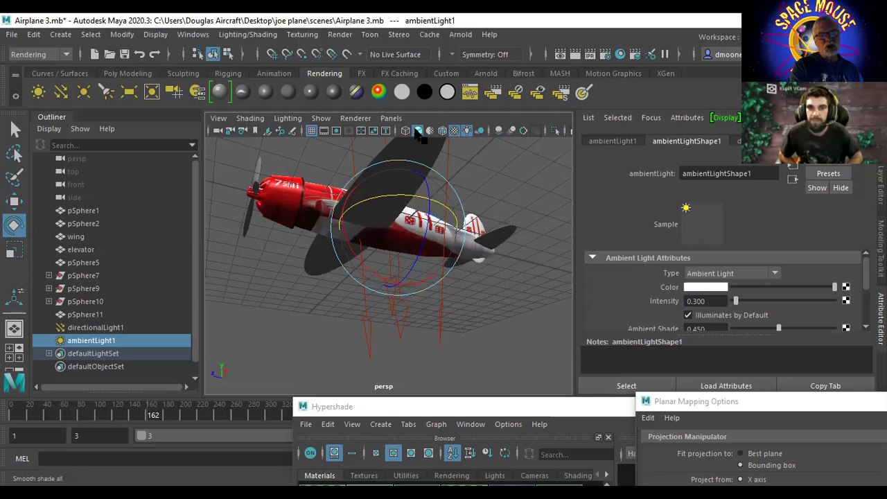
Step: Inspect the lighting on the airplane's underside and side, and save the scene
{"action": "middle_click_drag", "start_coordinate": [488, 277], "coordinate": [494, 333], "text": "alt"}
{"action": "left_click_drag", "start_coordinate": [430, 315], "coordinate": [389, 273], "text": "alt"}
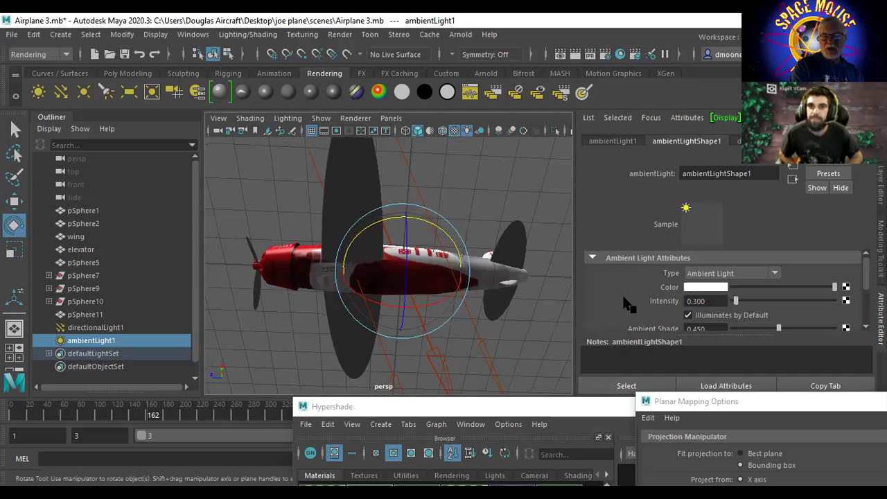
{"action": "left_click_drag", "start_coordinate": [535, 280], "coordinate": [509, 287], "text": "alt"}
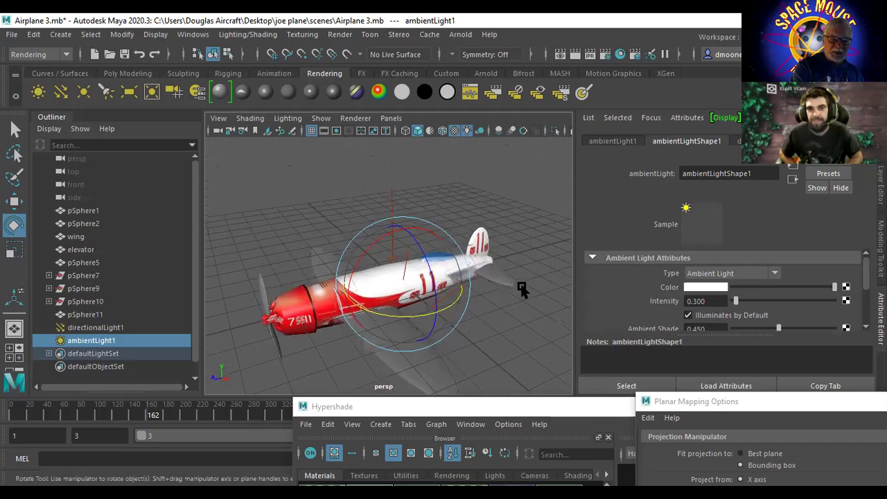
{"action": "middle_click_drag", "start_coordinate": [520, 289], "coordinate": [513, 225], "text": "alt"}
{"action": "left_click_drag", "start_coordinate": [512, 225], "coordinate": [494, 297], "text": "alt"}
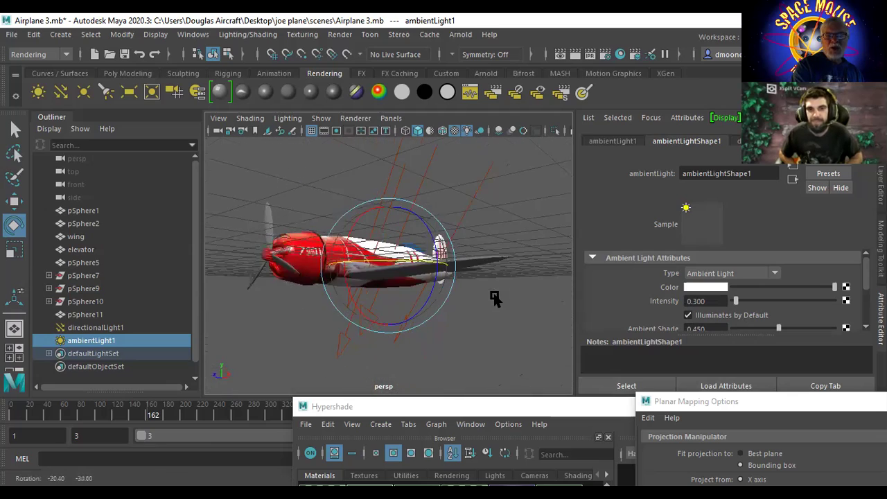
{"action": "left_click_drag", "start_coordinate": [505, 262], "coordinate": [489, 289], "text": "alt"}
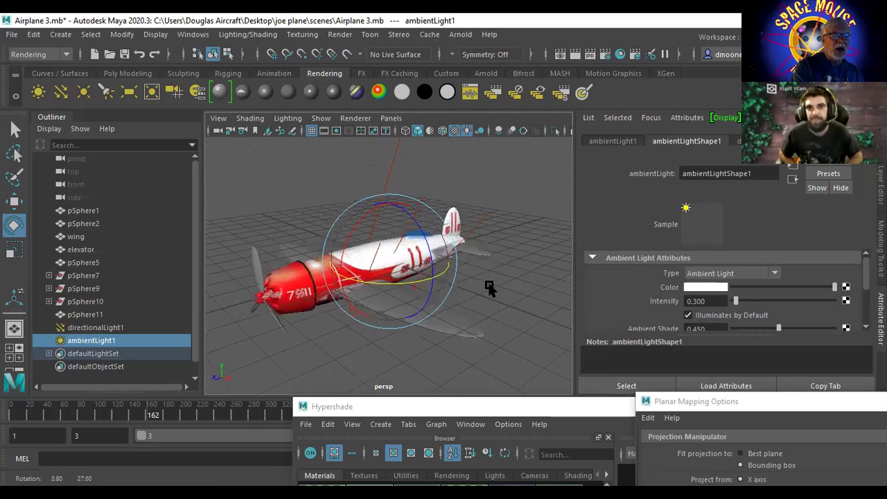
{"action": "mouse_move", "coordinate": [396, 327]}
{"action": "left_mouse_down", "text": "alt"}
{"action": "mouse_move", "coordinate": [380, 248]}
{"action": "mouse_move", "coordinate": [388, 291]}
{"action": "mouse_move", "coordinate": [376, 330]}
{"action": "mouse_move", "coordinate": [373, 305]}
{"action": "mouse_move", "coordinate": [382, 316]}
{"action": "left_mouse_up", "text": "alt"}
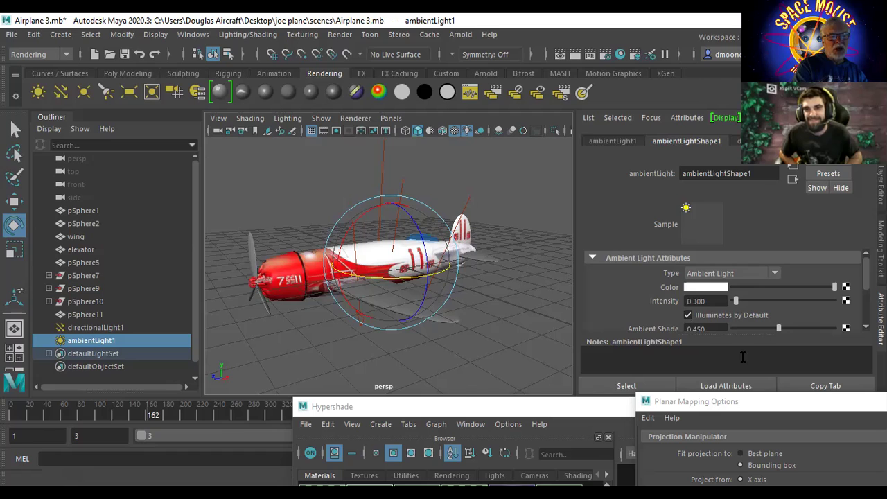
{"action": "left_click", "coordinate": [515, 310]}
{"action": "key", "text": "ctrl+s"}
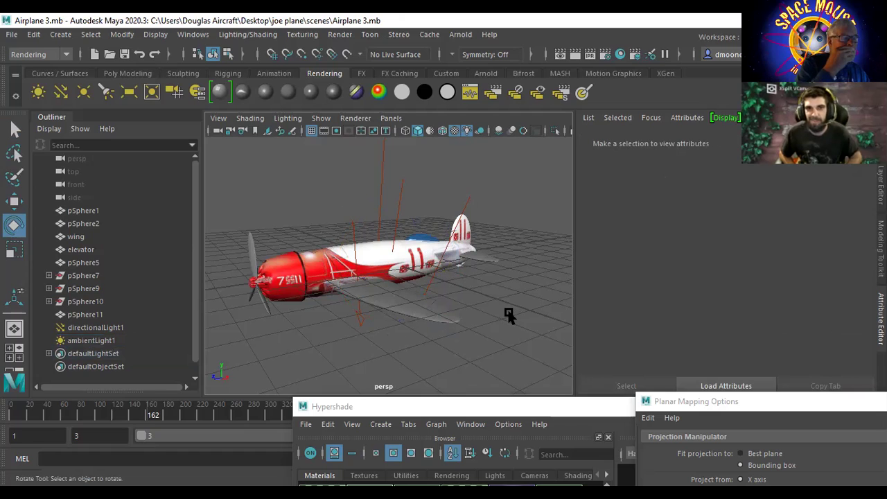
Step: Keyframe the directional light's rotation at frame 3 and give it a different keyed rotation at frame 315
{"action": "left_click", "coordinate": [399, 217]}
{"action": "left_click_drag", "start_coordinate": [111, 414], "coordinate": [10, 418]}
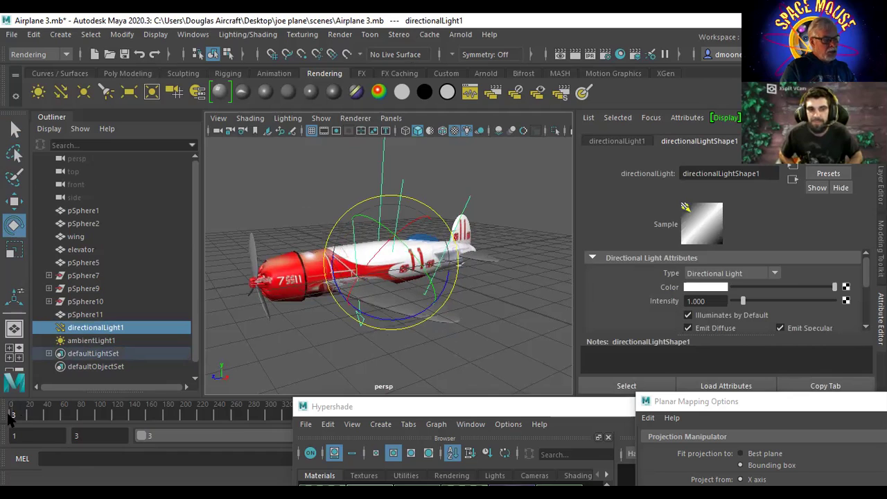
{"action": "left_click_drag", "start_coordinate": [14, 414], "coordinate": [282, 414]}
{"action": "left_click_drag", "start_coordinate": [378, 302], "coordinate": [438, 318]}
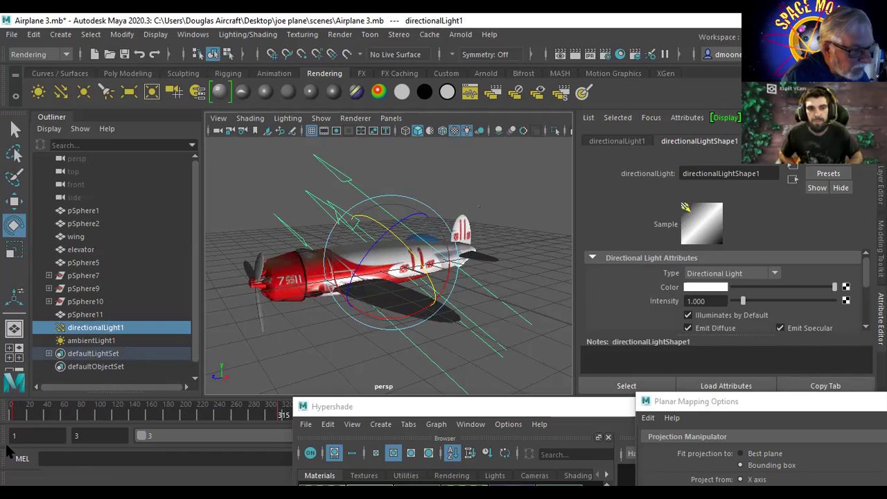
Step: Play back the directional light's rotation animation and return to frame 3
{"action": "left_click_drag", "start_coordinate": [21, 415], "coordinate": [42, 419]}
{"action": "key", "text": "alt+v"}
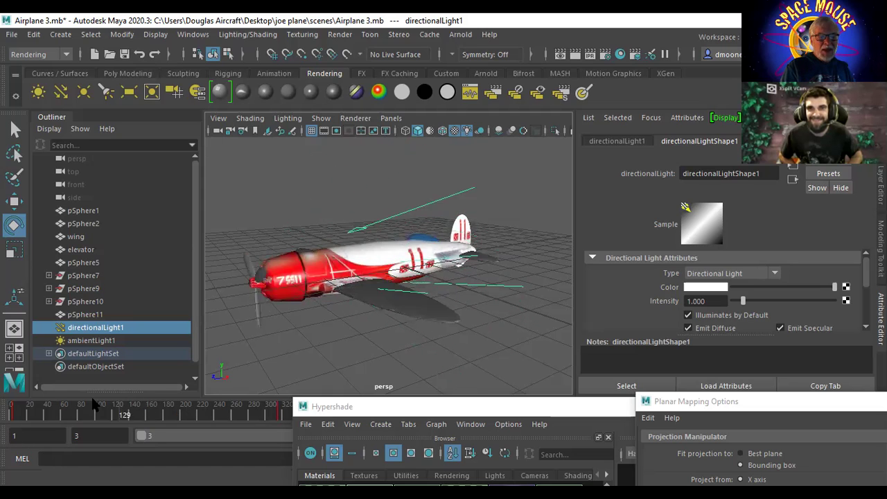
{"action": "left_click", "coordinate": [9, 415]}
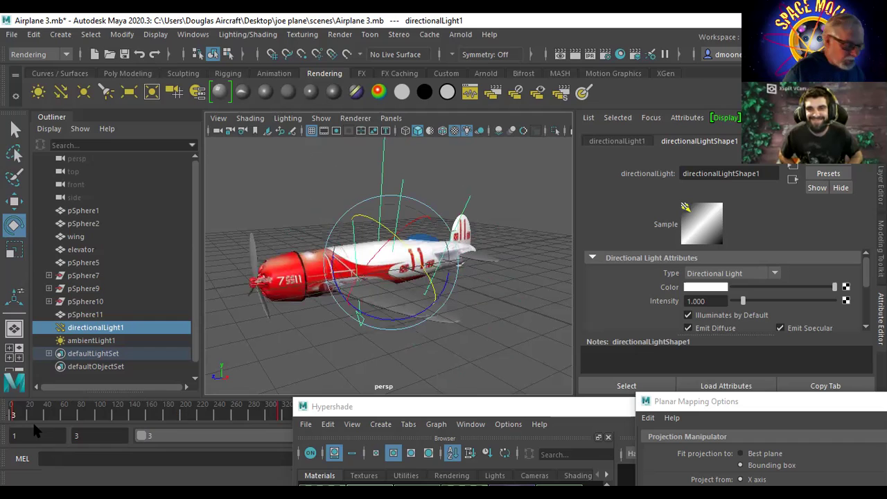
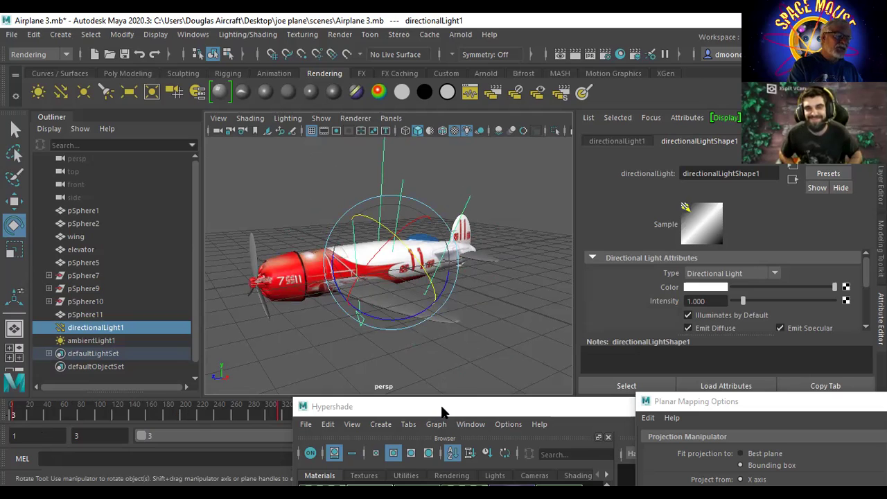
Step: Move the Hypershade window up so its material swatches show, and deselect the directional light
{"action": "left_click_drag", "start_coordinate": [442, 411], "coordinate": [531, 367]}
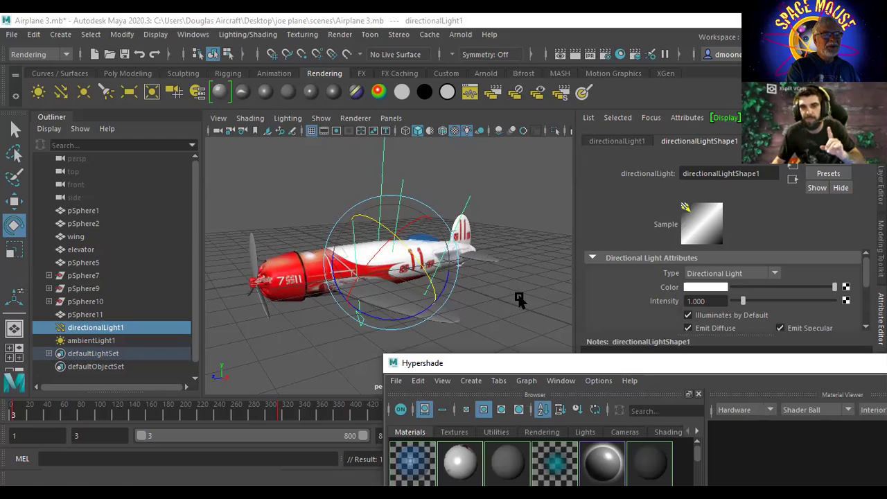
{"action": "left_click", "coordinate": [519, 300]}
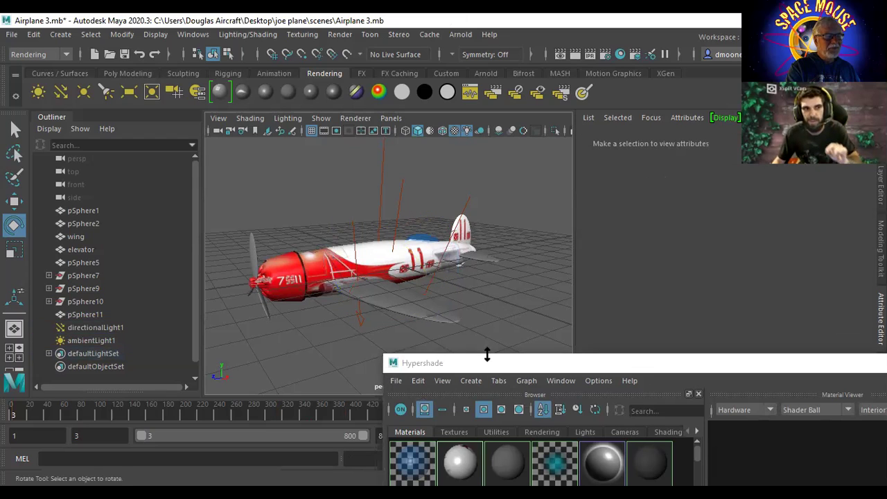
{"action": "left_click_drag", "start_coordinate": [495, 366], "coordinate": [393, 346]}
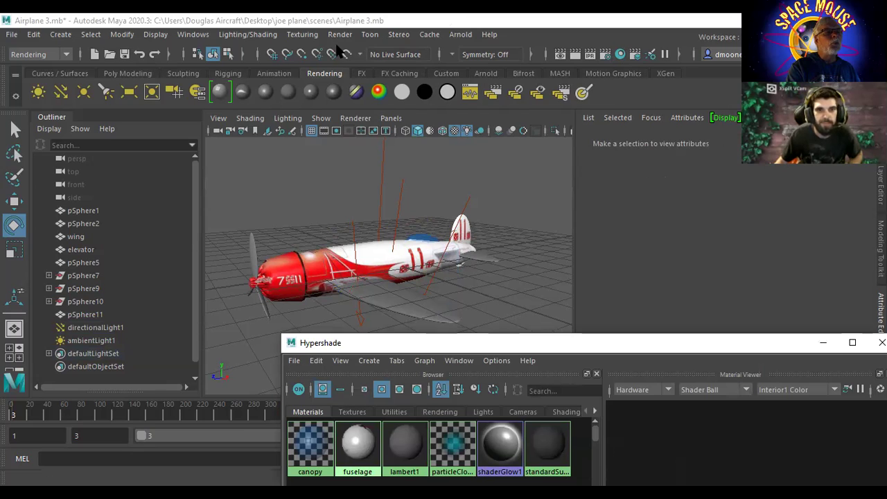
{"action": "left_click", "coordinate": [198, 36]}
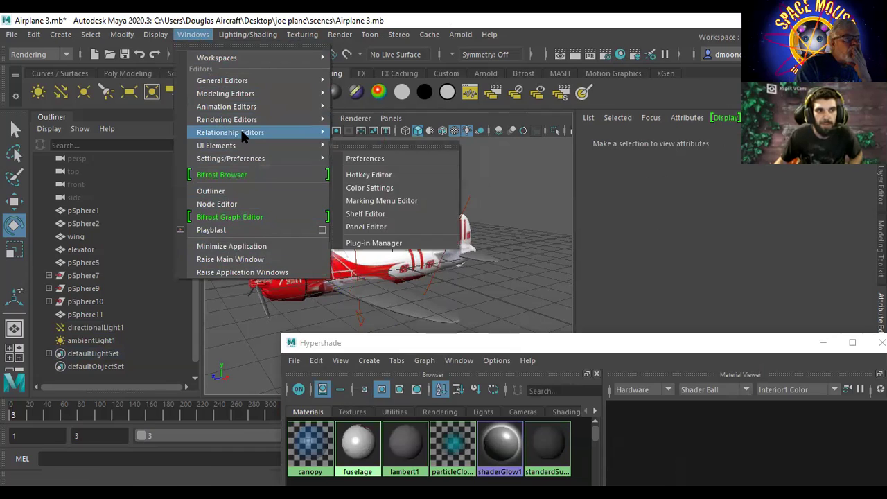
{"action": "mouse_move", "coordinate": [238, 111]}
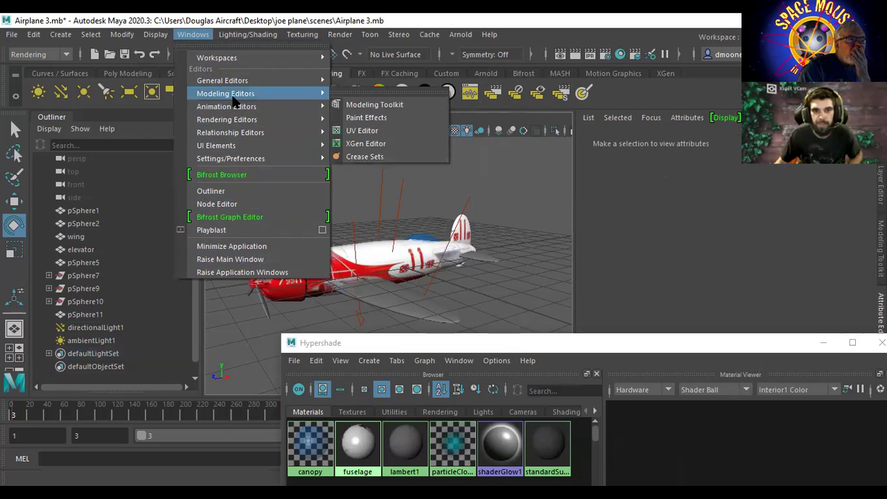
{"action": "mouse_move", "coordinate": [230, 84]}
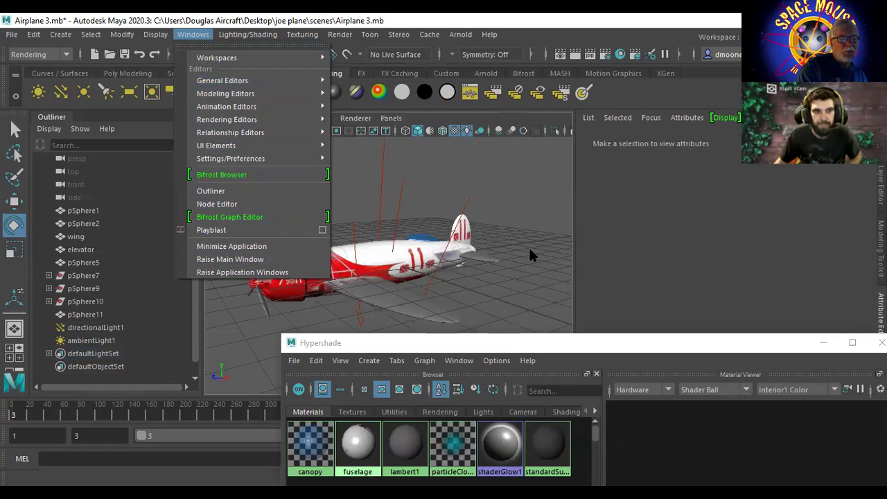
{"action": "left_click", "coordinate": [150, 401]}
{"action": "left_click", "coordinate": [139, 402]}
{"action": "left_click_drag", "start_coordinate": [139, 401], "coordinate": [15, 406]}
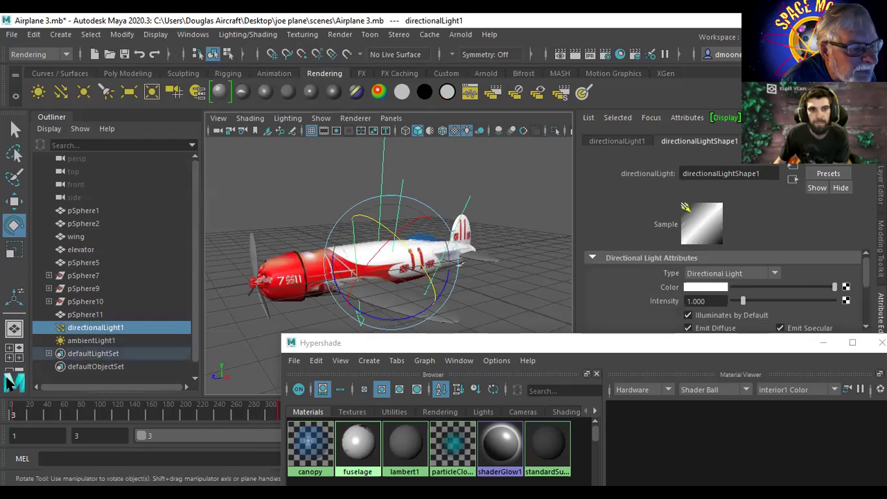
{"action": "left_click", "coordinate": [233, 351]}
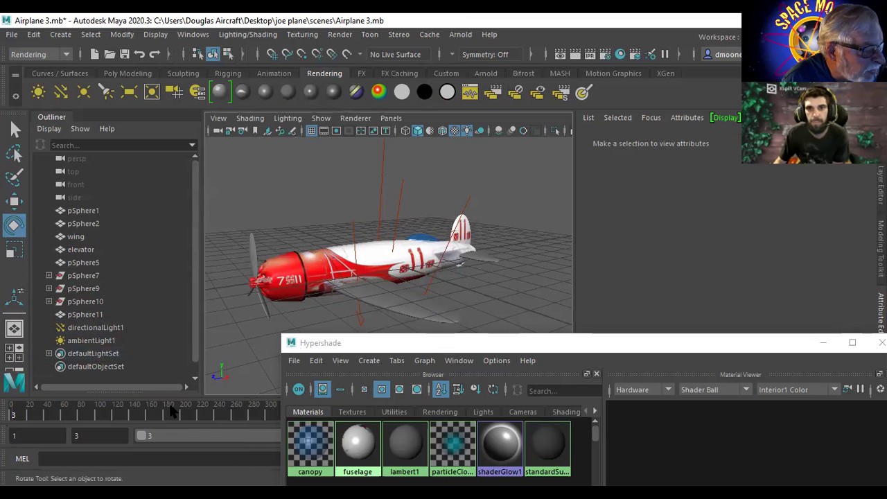
{"action": "left_click_drag", "start_coordinate": [36, 410], "coordinate": [7, 410]}
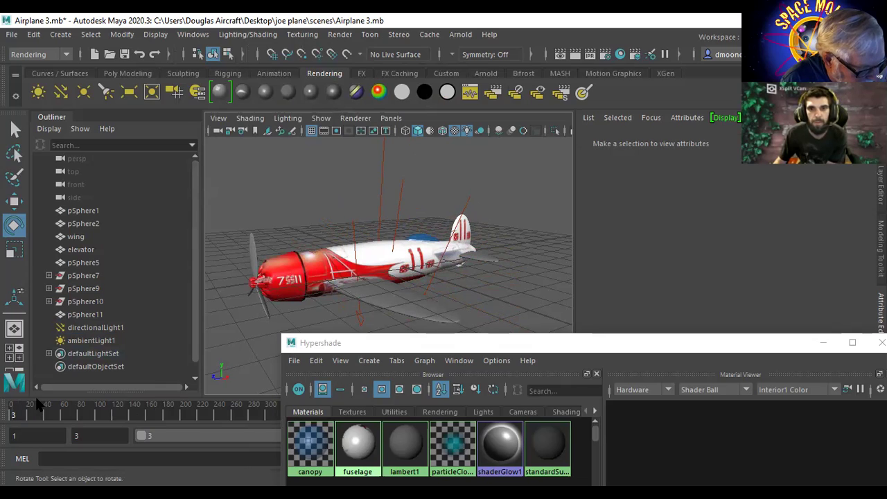
Step: Undo the deselection of the directional light and scrub through its rotation animation, ending at frame 3
{"action": "key", "text": "ctrl+z"}
{"action": "key", "text": "ctrl+z"}
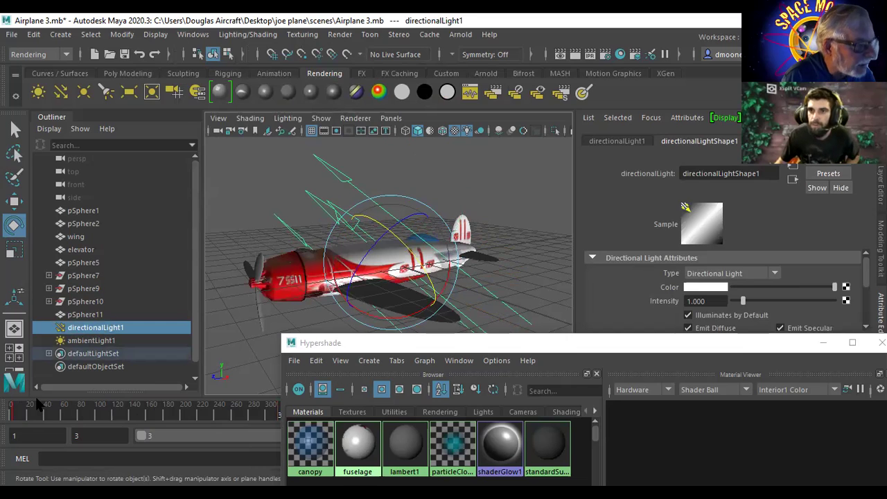
{"action": "left_click", "coordinate": [17, 413]}
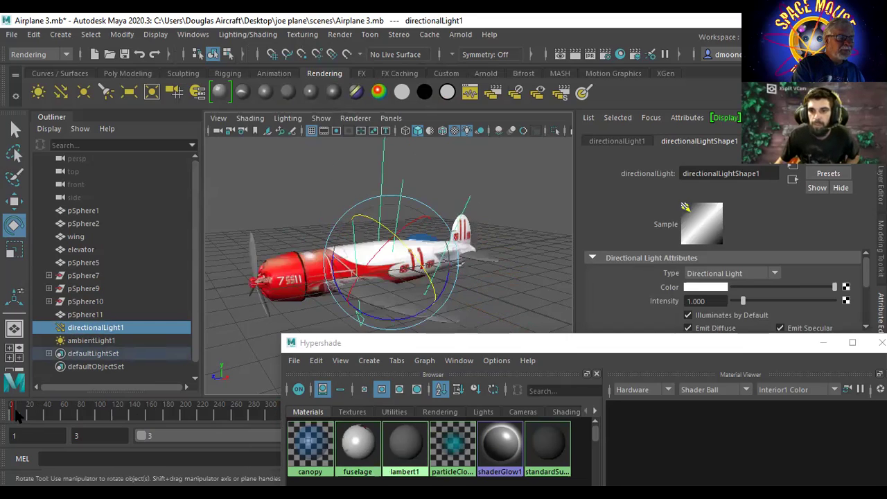
{"action": "left_click_drag", "start_coordinate": [17, 413], "coordinate": [78, 405]}
{"action": "left_click", "coordinate": [14, 413]}
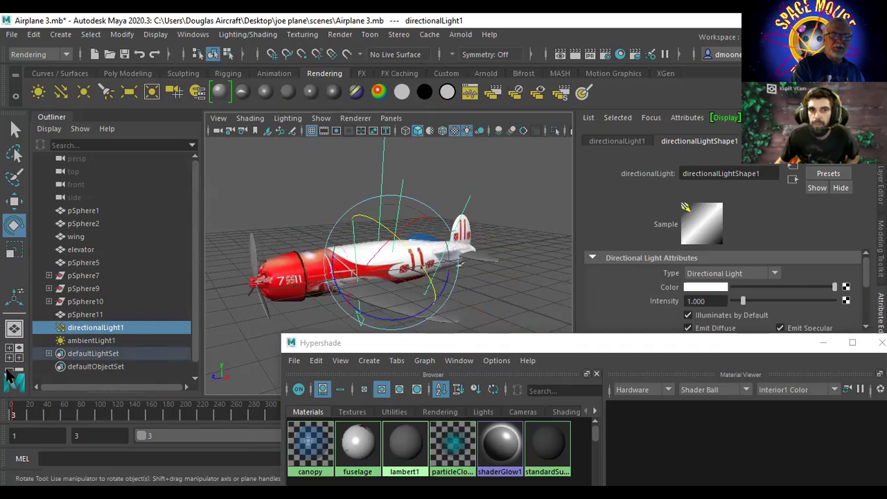
{"action": "left_click", "coordinate": [465, 348]}
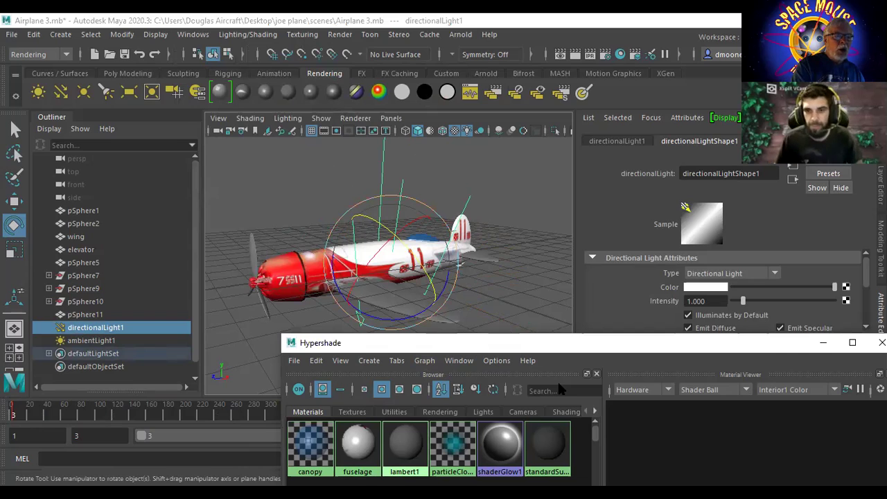
Step: Create a Phong E material in the Hypershade and name it "wings"
{"action": "left_click_drag", "start_coordinate": [555, 342], "coordinate": [776, 174]}
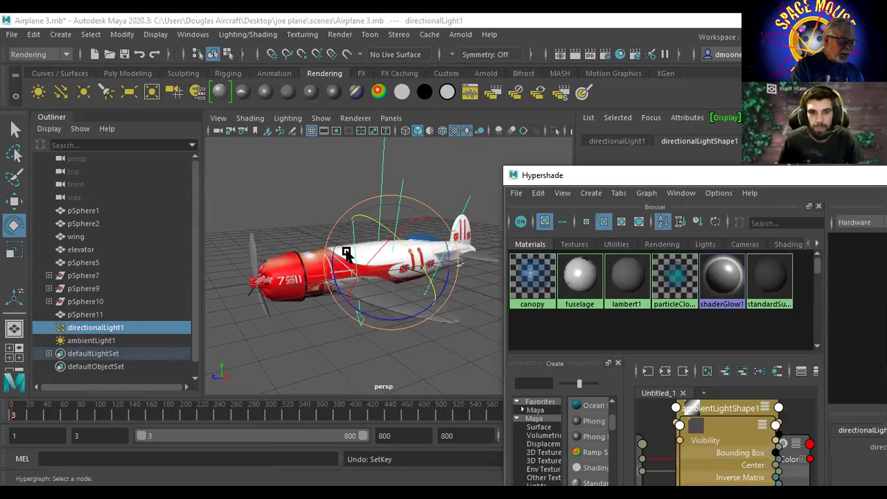
{"action": "left_click_drag", "start_coordinate": [335, 248], "coordinate": [353, 301]}
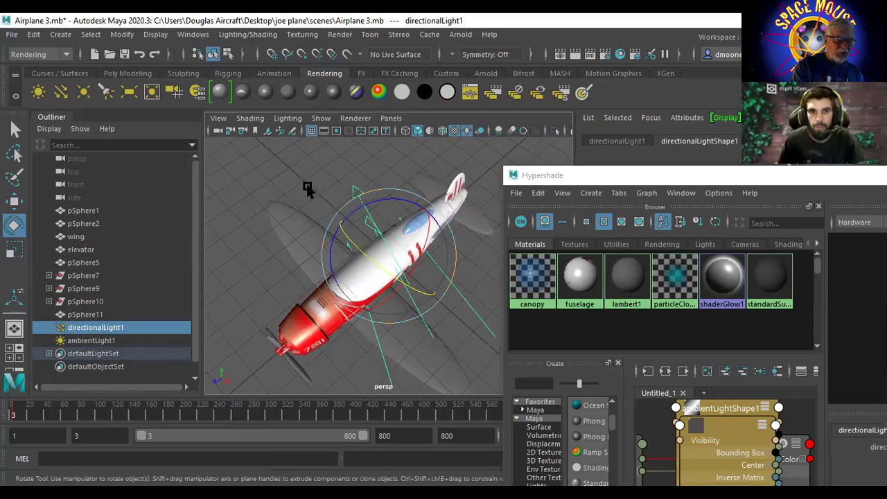
{"action": "left_click_drag", "start_coordinate": [461, 346], "coordinate": [432, 277], "text": "alt"}
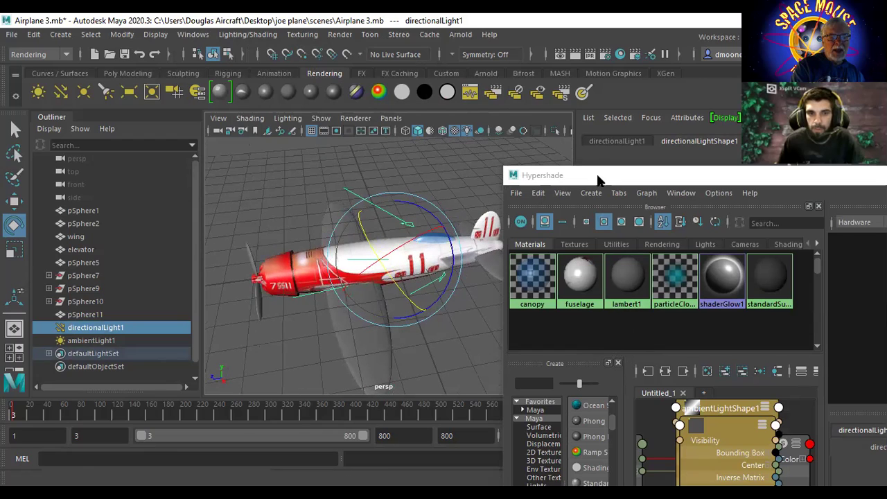
{"action": "left_click_drag", "start_coordinate": [582, 90], "coordinate": [558, 36]}
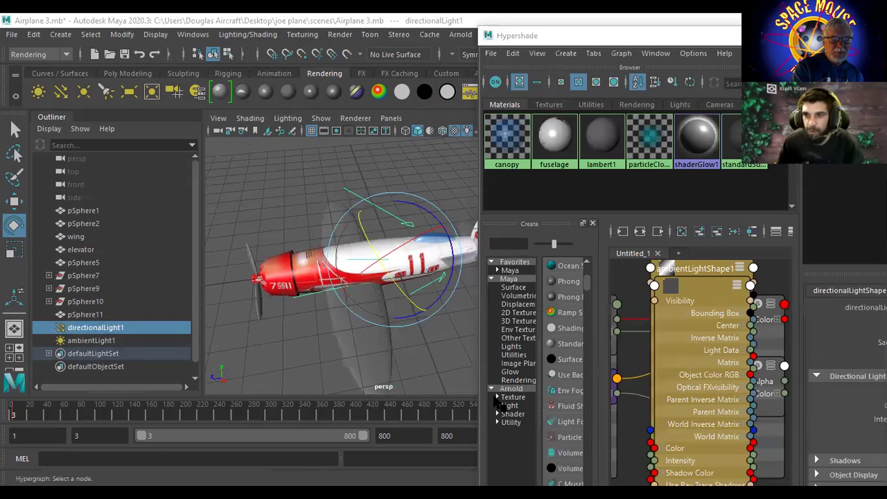
{"action": "left_click", "coordinate": [564, 298]}
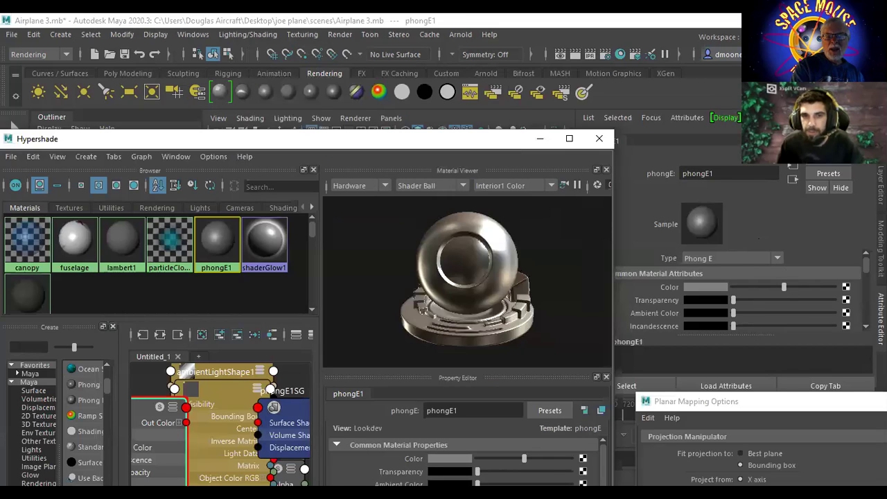
{"action": "left_click_drag", "start_coordinate": [722, 175], "coordinate": [660, 180]}
{"action": "type", "text": "wi"}
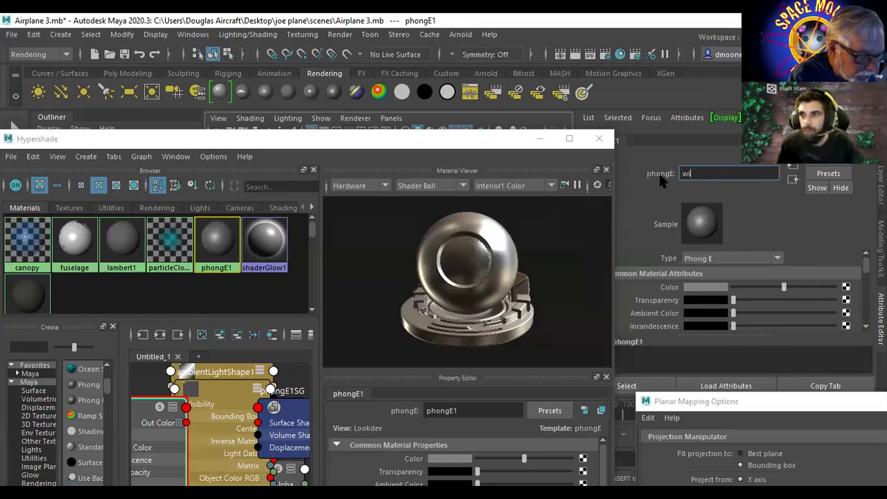
{"action": "type", "text": "ngs"}
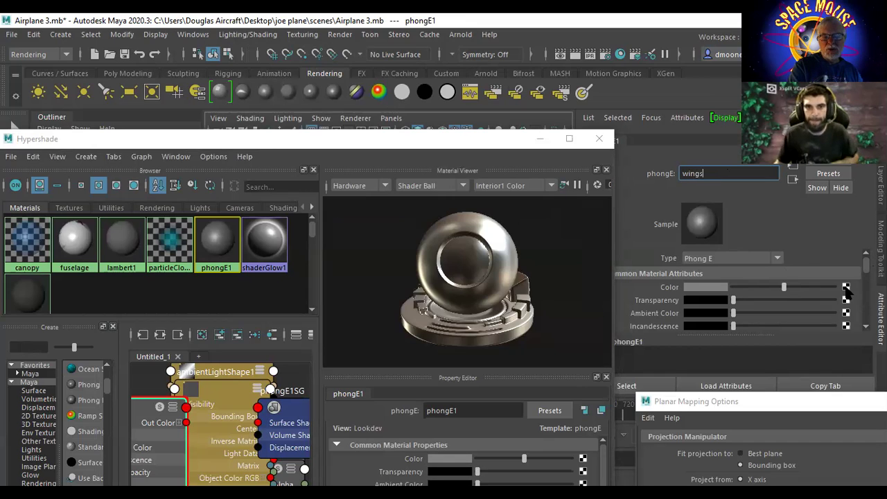
Step: Set the color of the wings material to white
{"action": "left_click", "coordinate": [707, 289]}
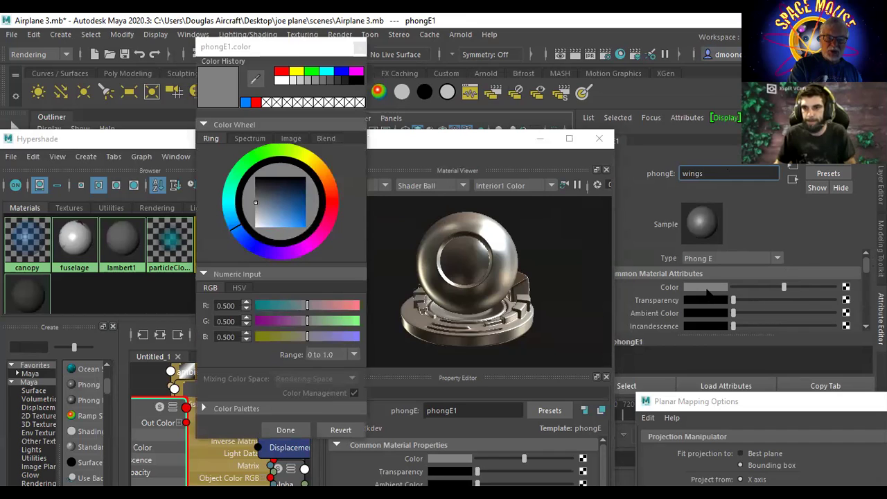
{"action": "left_click", "coordinate": [281, 81]}
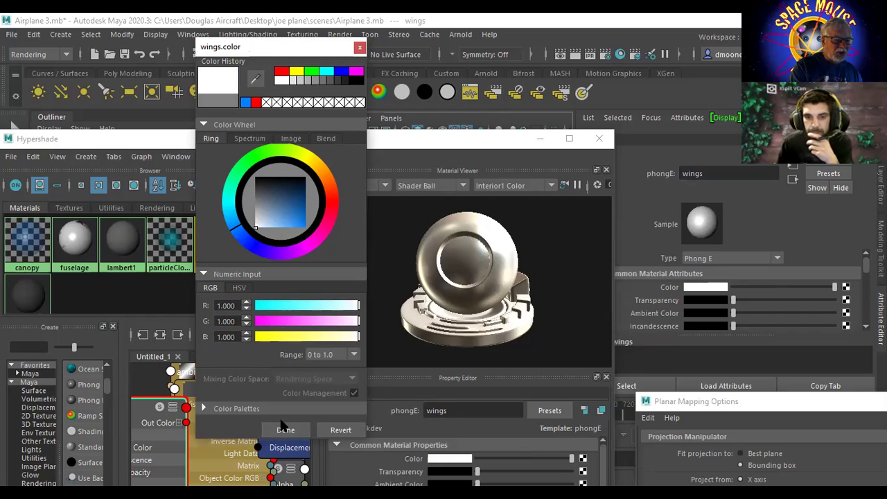
{"action": "left_click", "coordinate": [285, 430]}
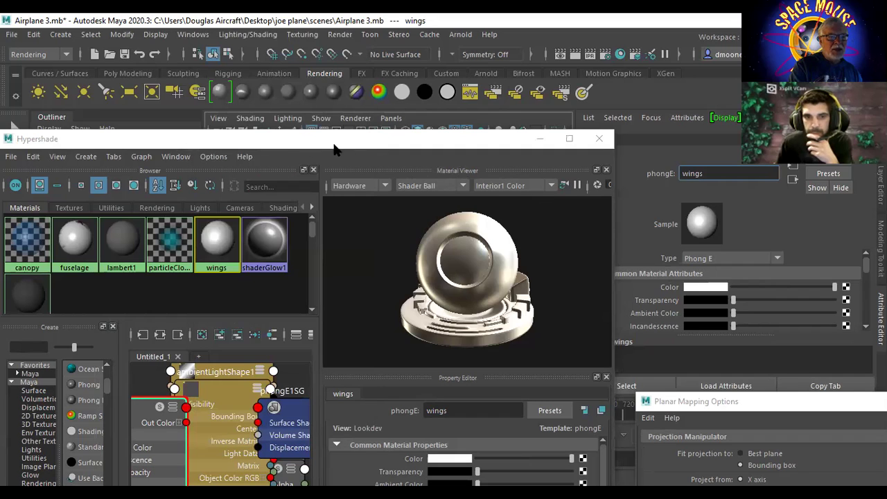
Step: Assign the wings material to the airplane's wing and elevator, clear the selection, and move the Hypershade clear of the airplane
{"action": "left_click_drag", "start_coordinate": [282, 138], "coordinate": [432, 296]}
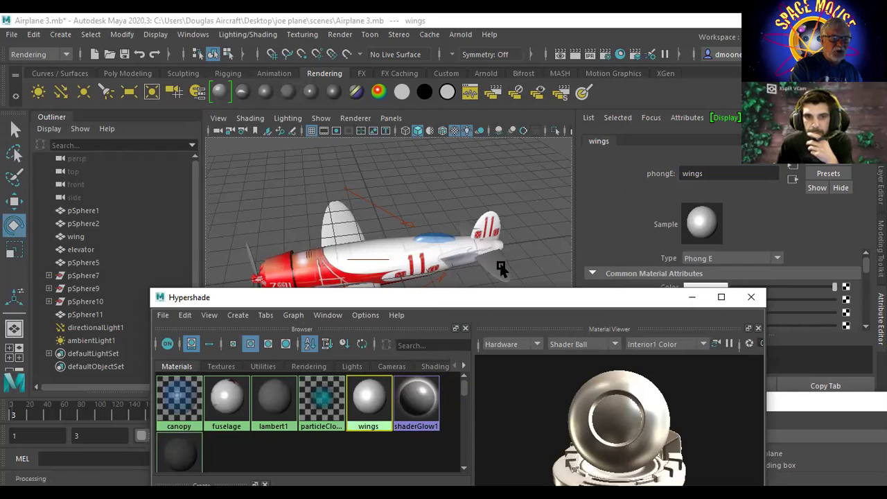
{"action": "left_click", "coordinate": [546, 182]}
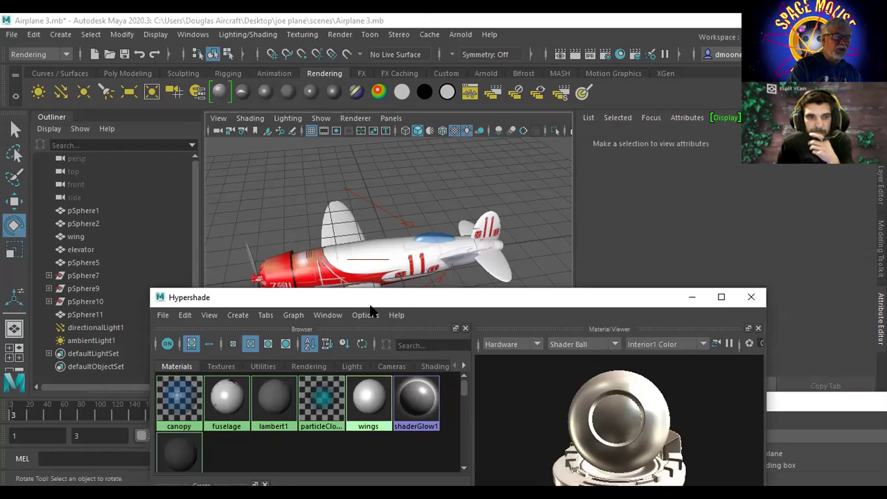
{"action": "left_click_drag", "start_coordinate": [370, 305], "coordinate": [480, 399]}
Step: Render the current frame of the whole airplane from a front three-quarter view and minimize the render window
{"action": "left_click_drag", "start_coordinate": [450, 262], "coordinate": [405, 260], "text": "alt"}
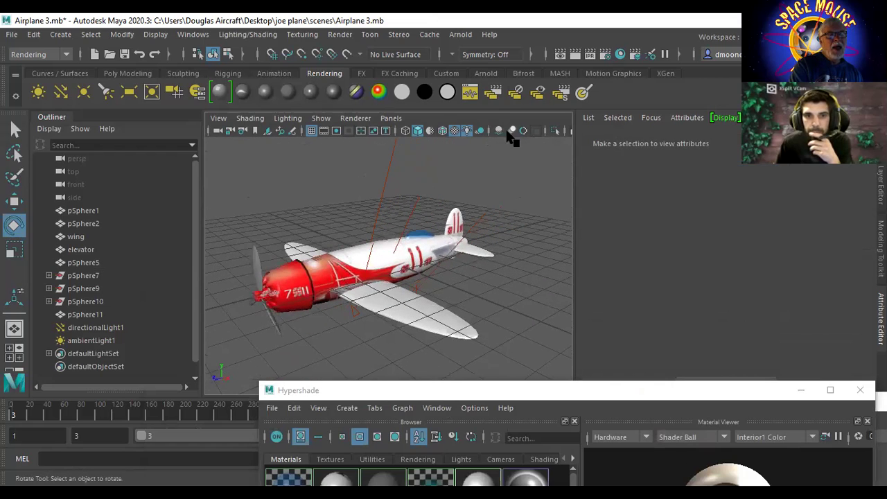
{"action": "left_click", "coordinate": [575, 56]}
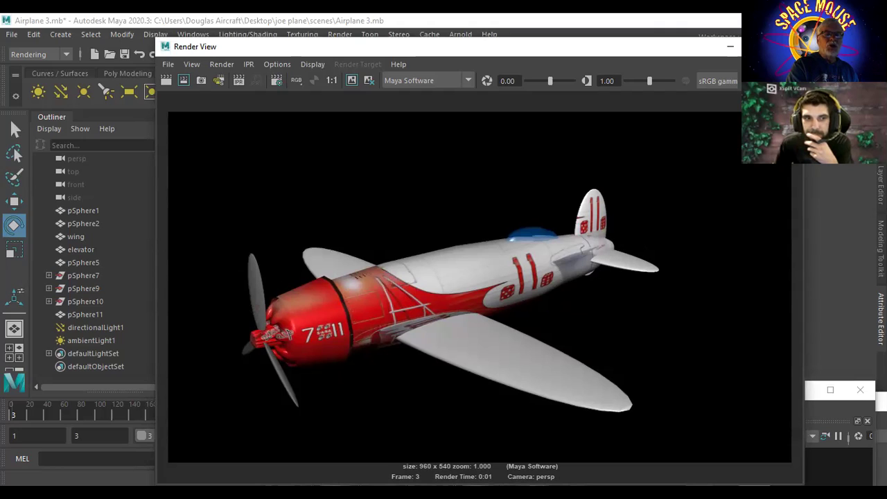
{"action": "left_click", "coordinate": [730, 46]}
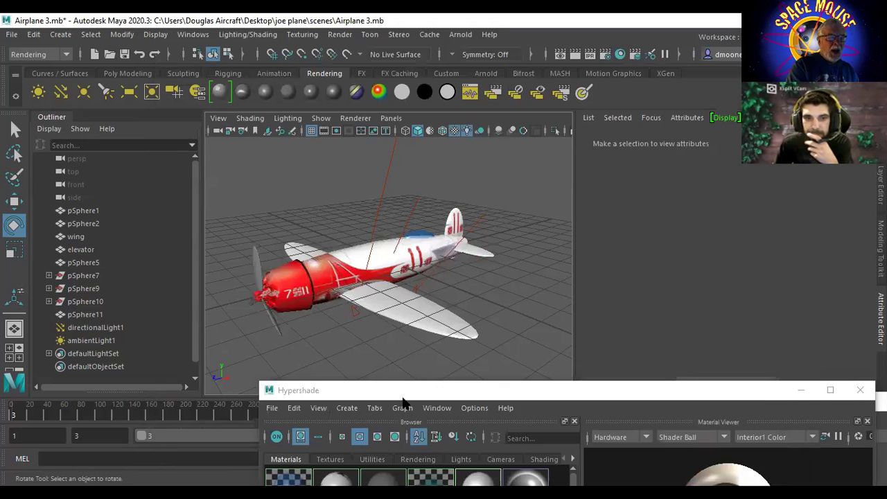
Step: Select the fuselage material and connect a File texture to its bump mapping
{"action": "left_click_drag", "start_coordinate": [346, 390], "coordinate": [302, 247]}
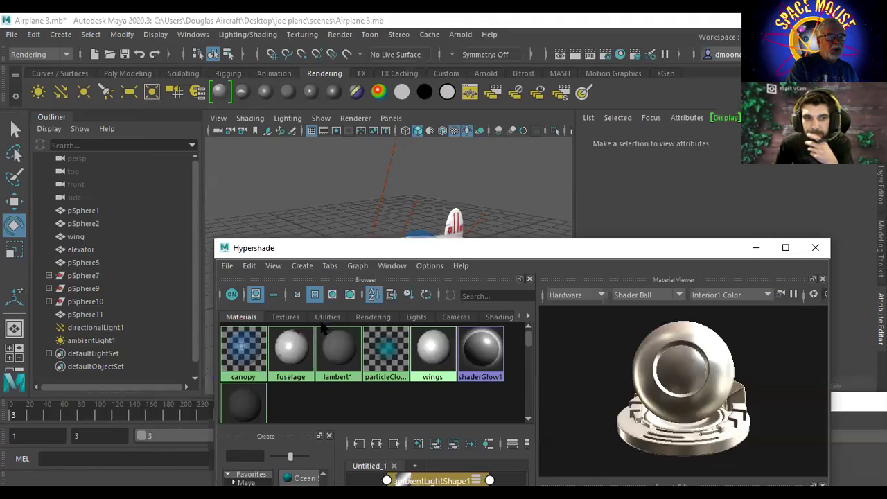
{"action": "left_click", "coordinate": [288, 354]}
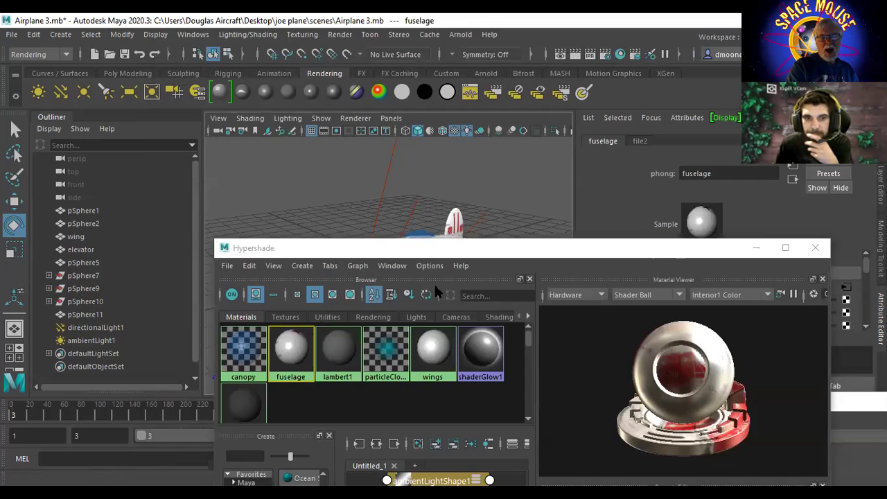
{"action": "left_click_drag", "start_coordinate": [443, 248], "coordinate": [168, 366]}
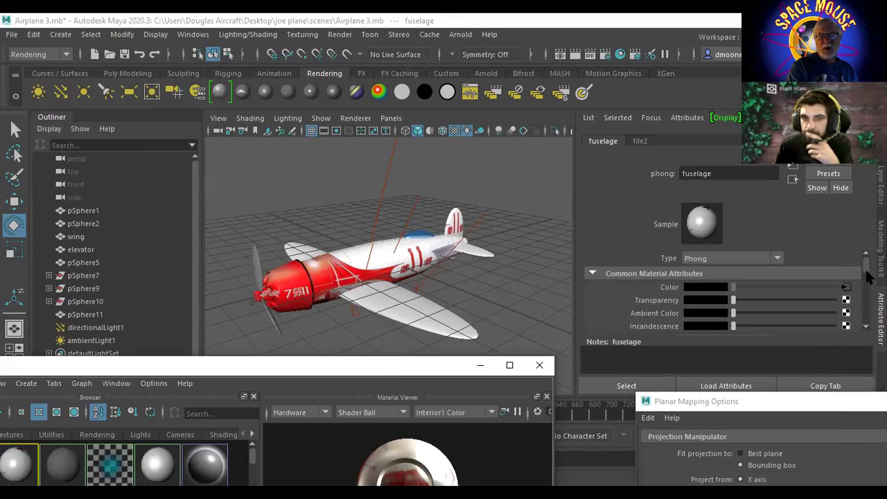
{"action": "scroll", "coordinate": [871, 276], "scroll_direction": "down", "scroll_amount": 2}
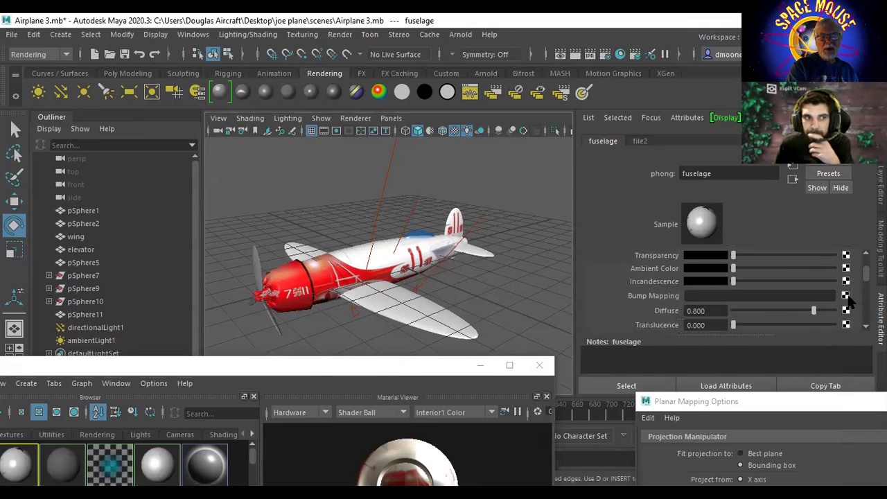
{"action": "left_click", "coordinate": [845, 295]}
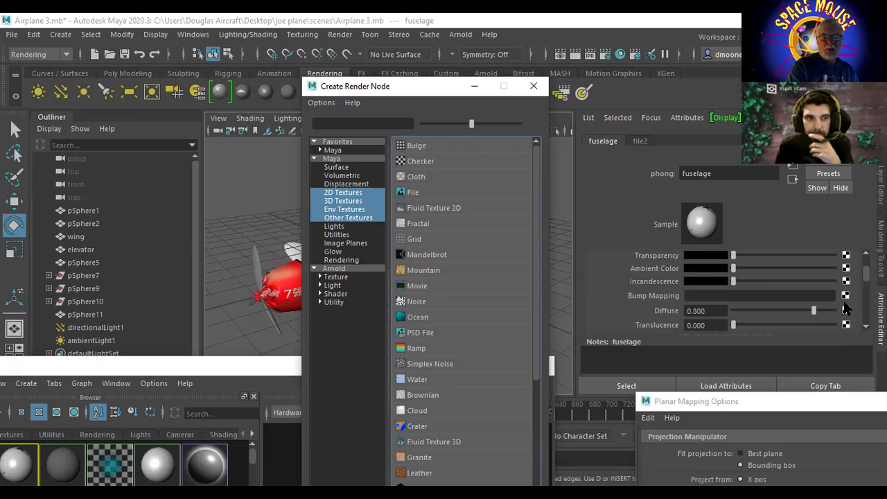
{"action": "left_click", "coordinate": [414, 192]}
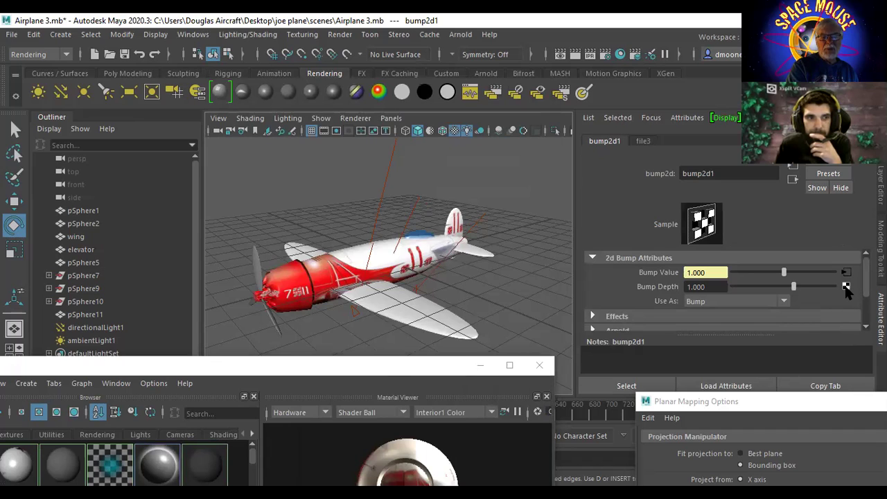
Step: Connect a File texture to the bump node's Bump Depth and load Gee-Bee-Racer-side.jpg into it
{"action": "left_click", "coordinate": [846, 287]}
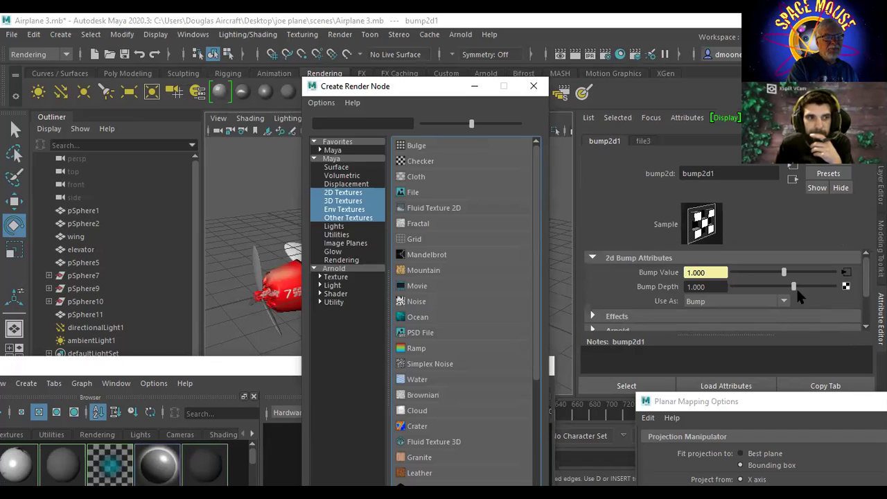
{"action": "left_click", "coordinate": [414, 192]}
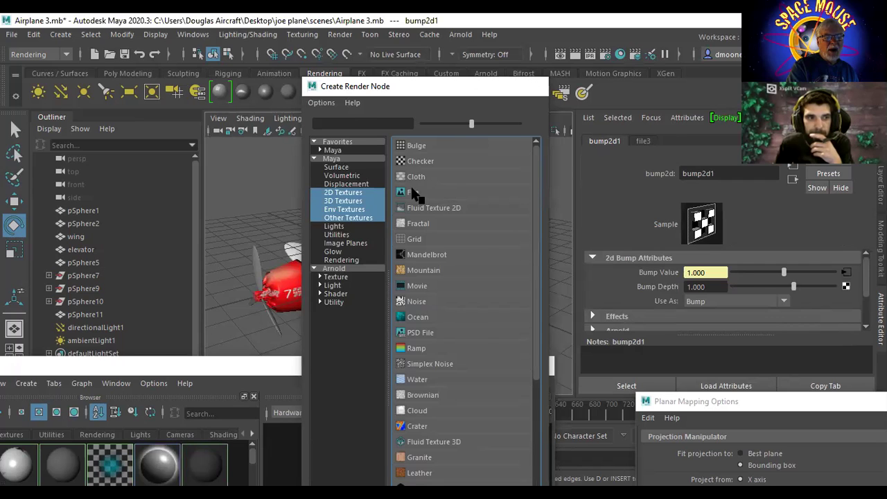
{"action": "left_click", "coordinate": [848, 317]}
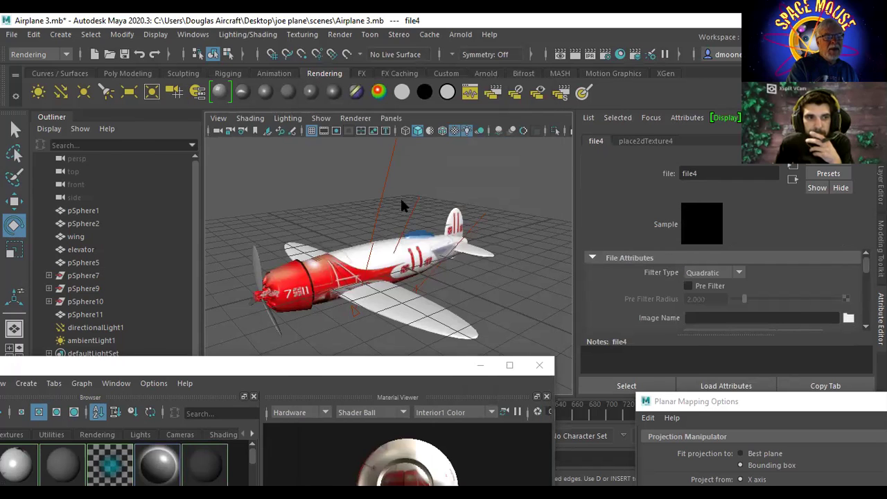
{"action": "left_click", "coordinate": [223, 160]}
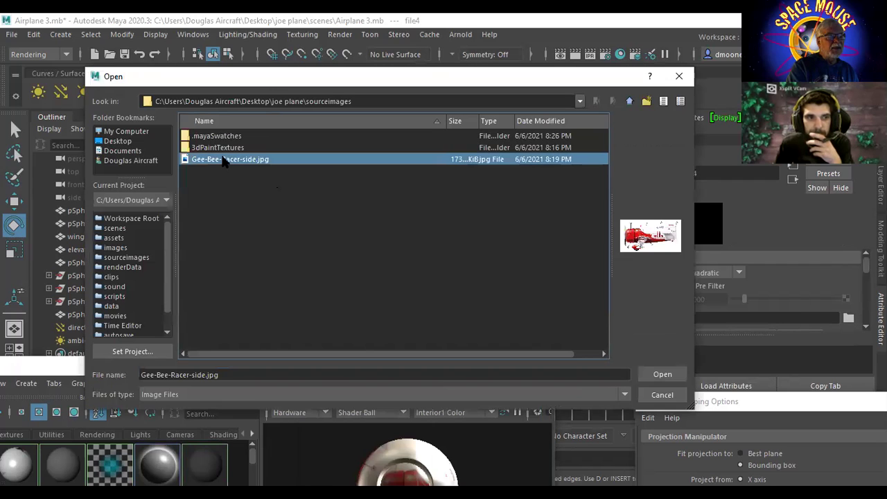
{"action": "left_click", "coordinate": [659, 378]}
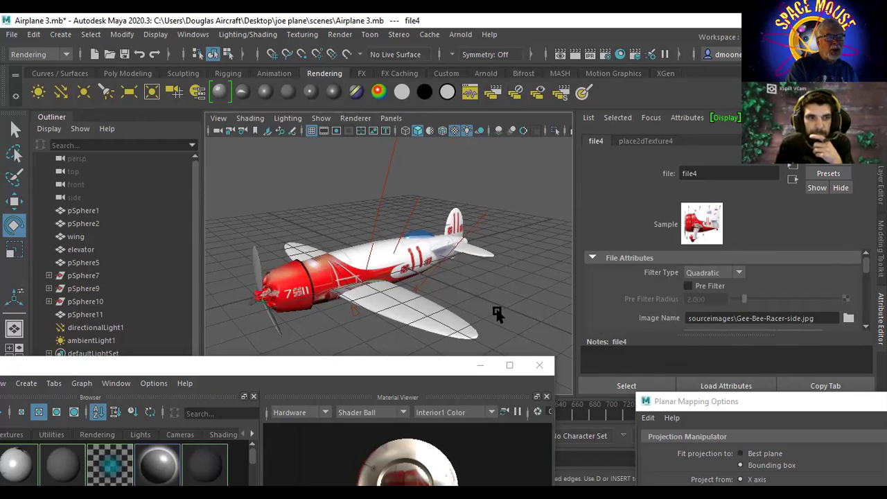
Step: Render a close-up of the red fuselage panel, and a wider view that includes the propeller, nose and wing
{"action": "scroll", "coordinate": [468, 304], "scroll_direction": "up", "scroll_amount": 10}
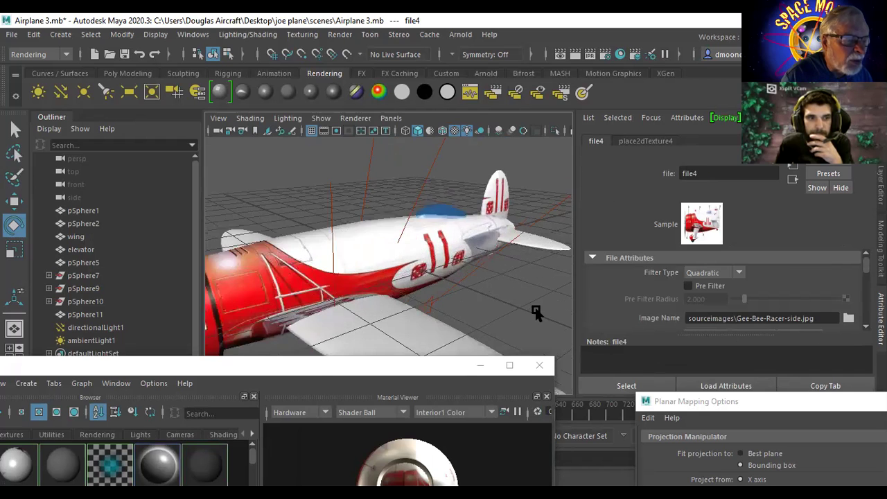
{"action": "scroll", "coordinate": [509, 277], "scroll_direction": "up", "scroll_amount": 6}
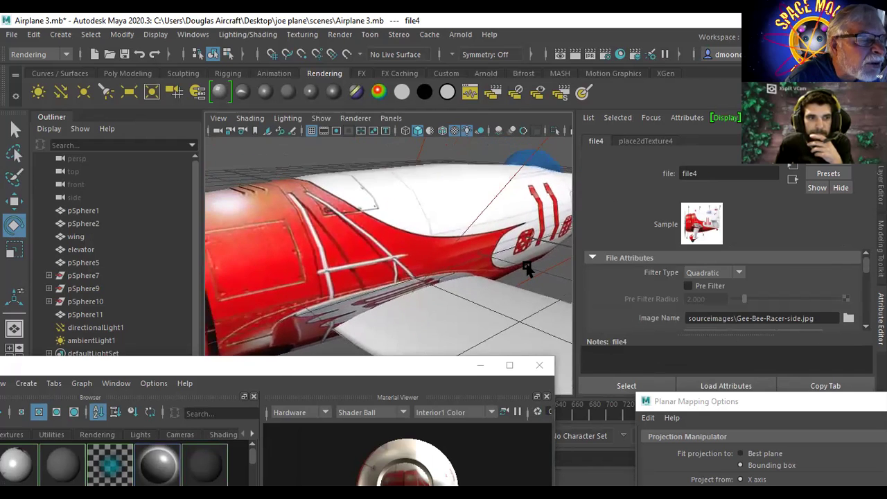
{"action": "scroll", "coordinate": [516, 304], "scroll_direction": "up", "scroll_amount": 6}
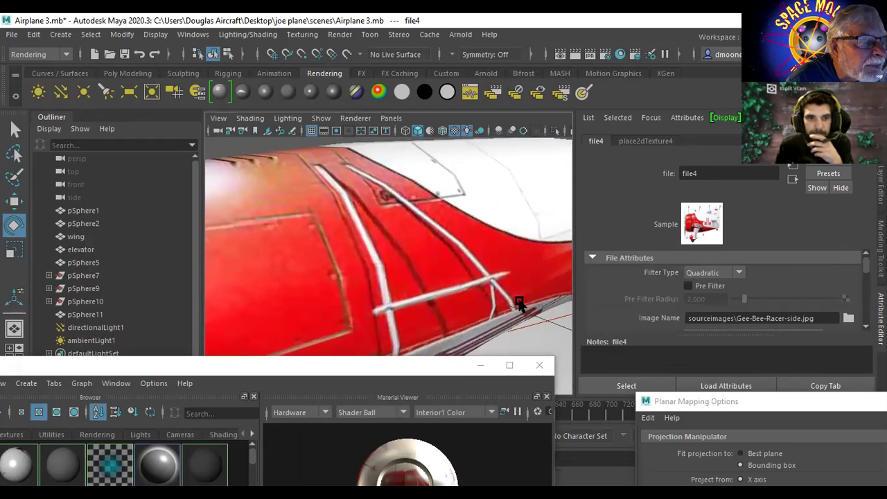
{"action": "scroll", "coordinate": [523, 319], "scroll_direction": "up", "scroll_amount": 5}
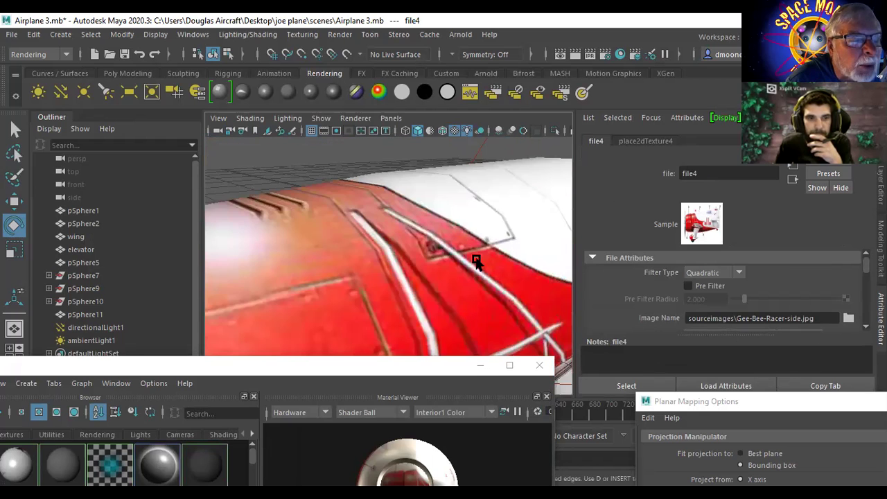
{"action": "middle_click_drag", "start_coordinate": [459, 263], "coordinate": [463, 248], "text": "alt"}
{"action": "scroll", "coordinate": [463, 248], "scroll_direction": "up", "scroll_amount": 4}
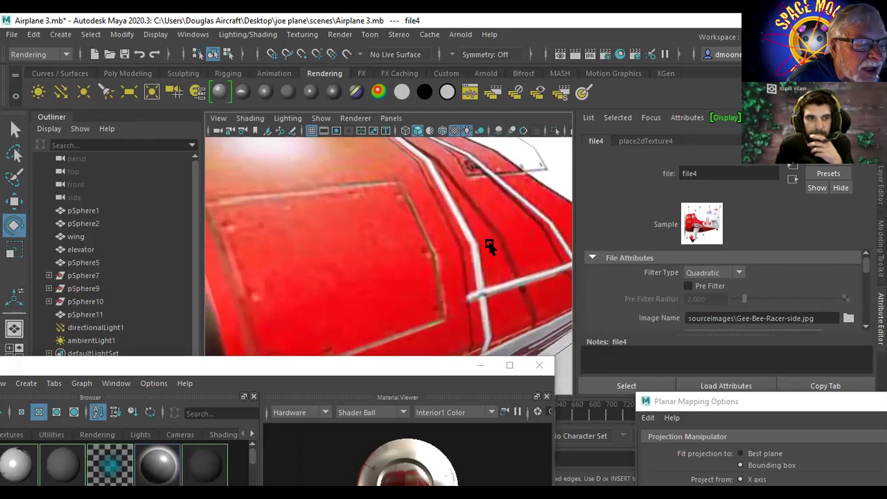
{"action": "scroll", "coordinate": [507, 271], "scroll_direction": "down", "scroll_amount": 2}
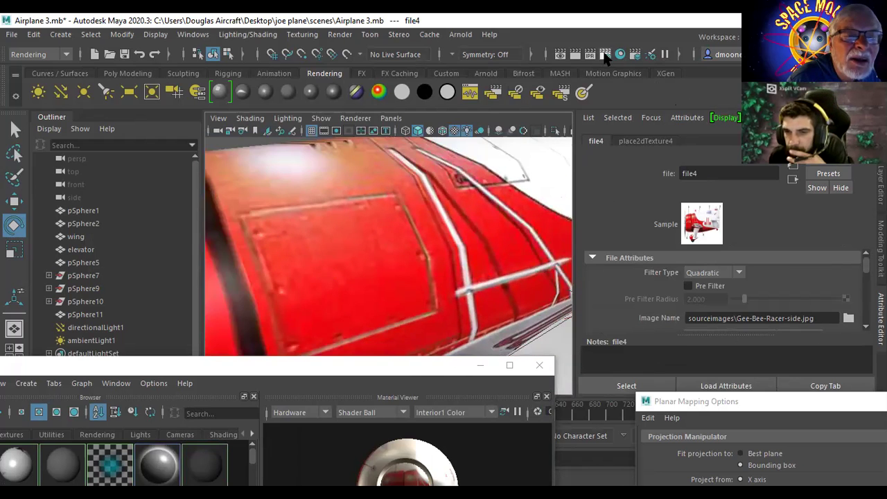
{"action": "left_click", "coordinate": [575, 55]}
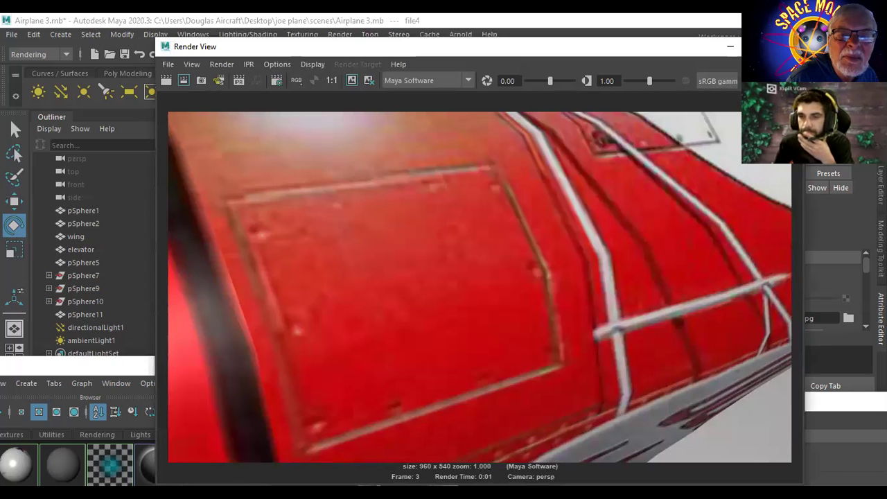
{"action": "left_click", "coordinate": [731, 46]}
{"action": "scroll", "coordinate": [374, 215], "scroll_direction": "down", "scroll_amount": 5}
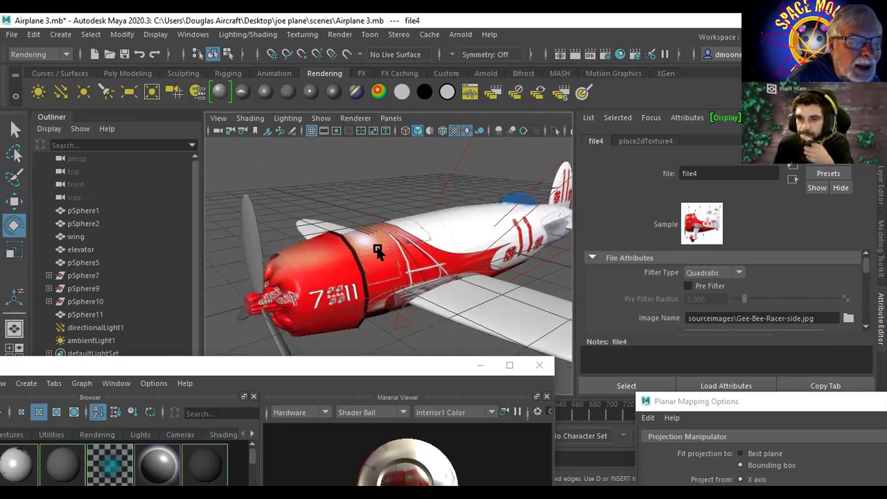
{"action": "left_click", "coordinate": [587, 51]}
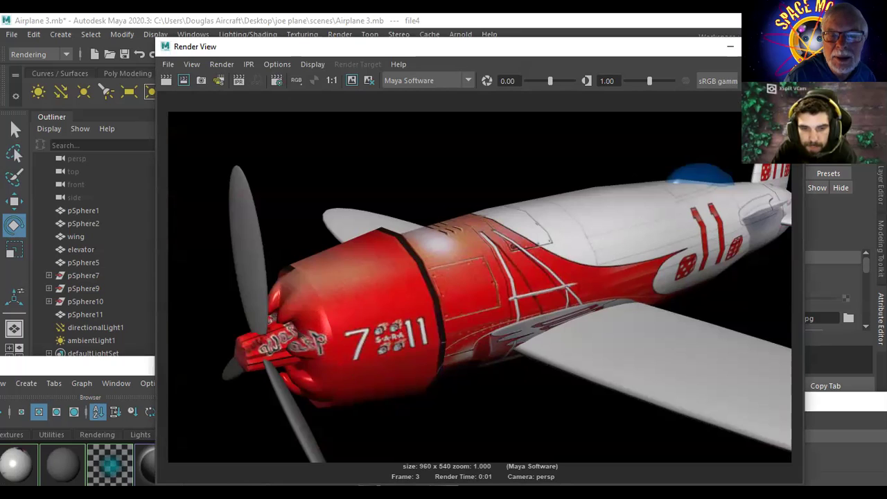
Step: Examine the fuselage material's bump value and bump depth settings and the file textures connected to it
{"action": "left_click", "coordinate": [730, 47]}
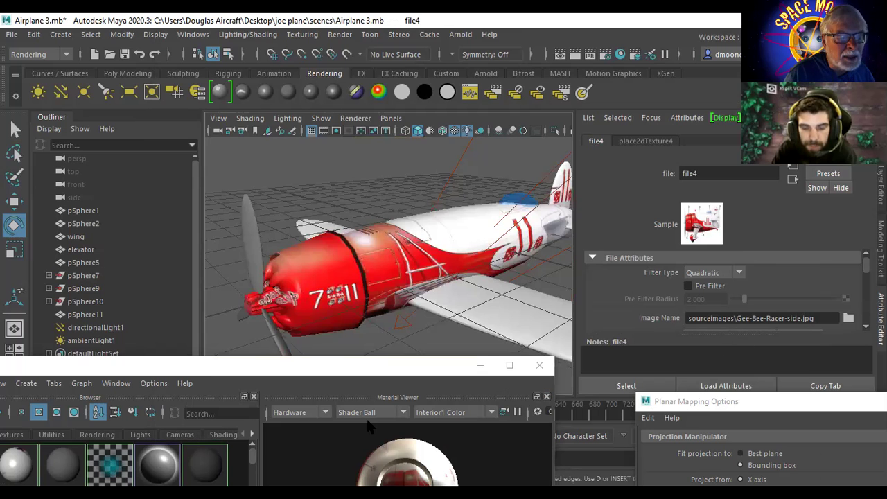
{"action": "left_click_drag", "start_coordinate": [213, 371], "coordinate": [234, 173]}
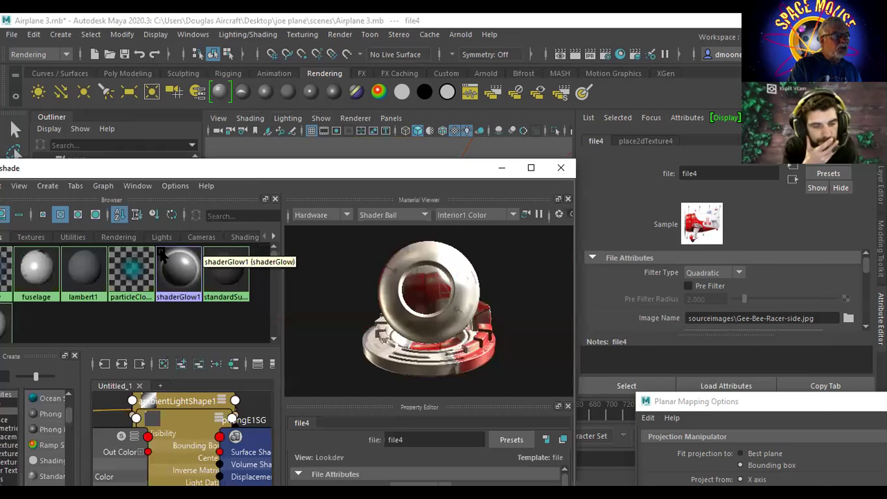
{"action": "left_click", "coordinate": [39, 277]}
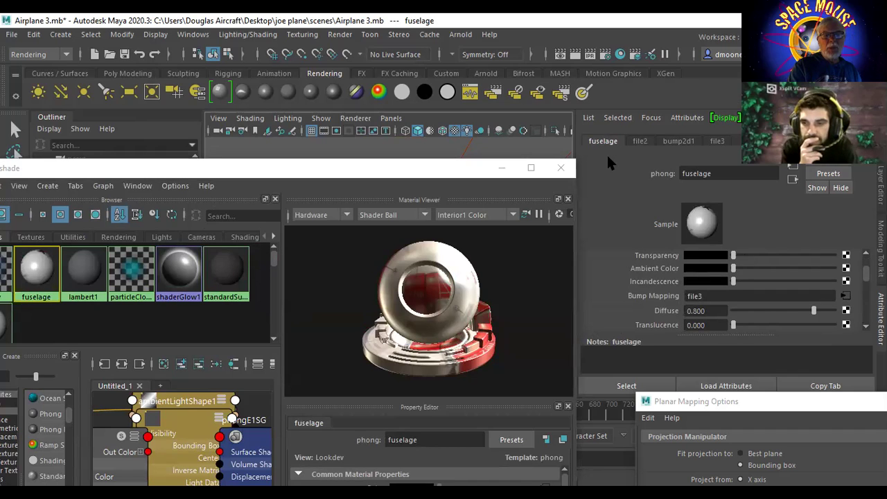
{"action": "left_click", "coordinate": [687, 141]}
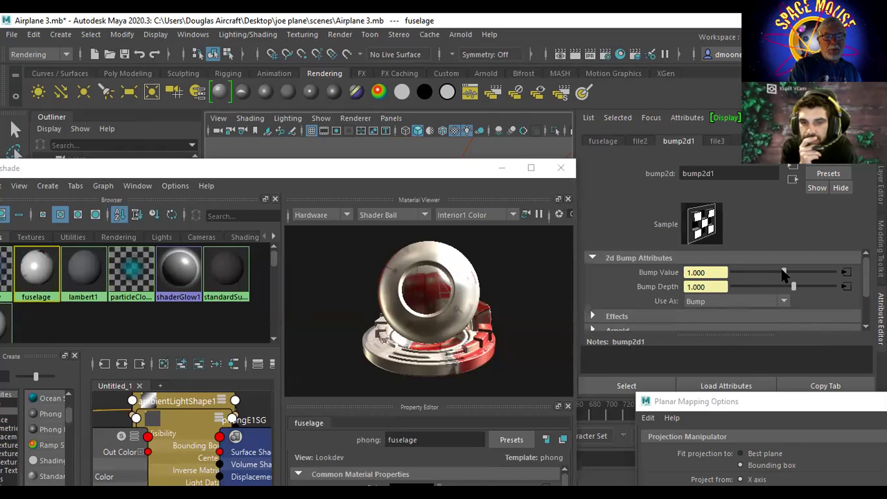
{"action": "double_click", "coordinate": [719, 273]}
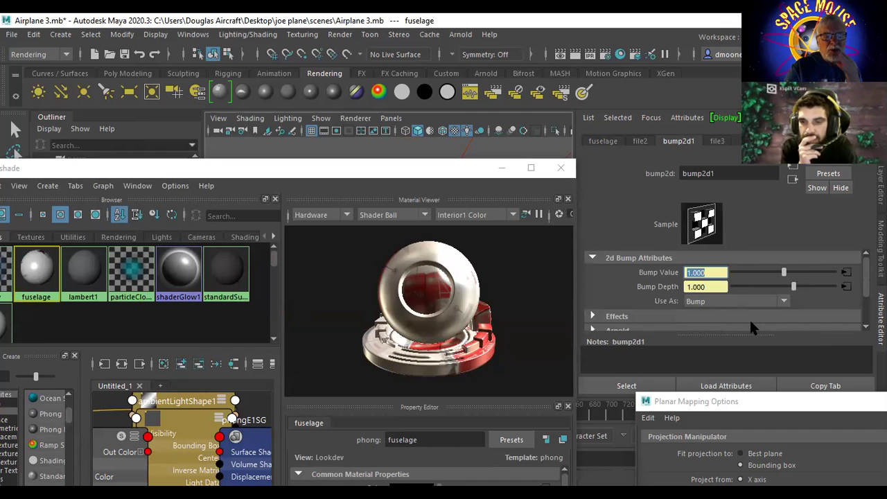
{"action": "left_click", "coordinate": [641, 141]}
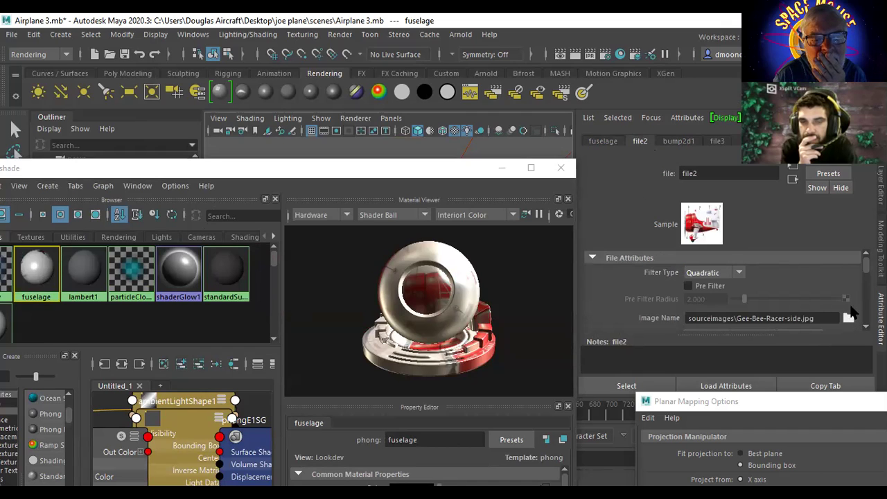
{"action": "left_click", "coordinate": [682, 143]}
{"action": "left_click", "coordinate": [716, 288]}
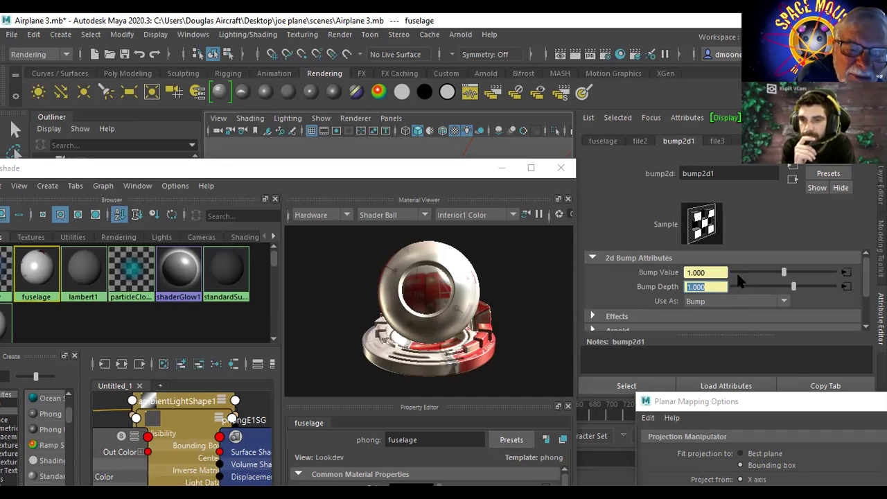
{"action": "key", "text": "Return"}
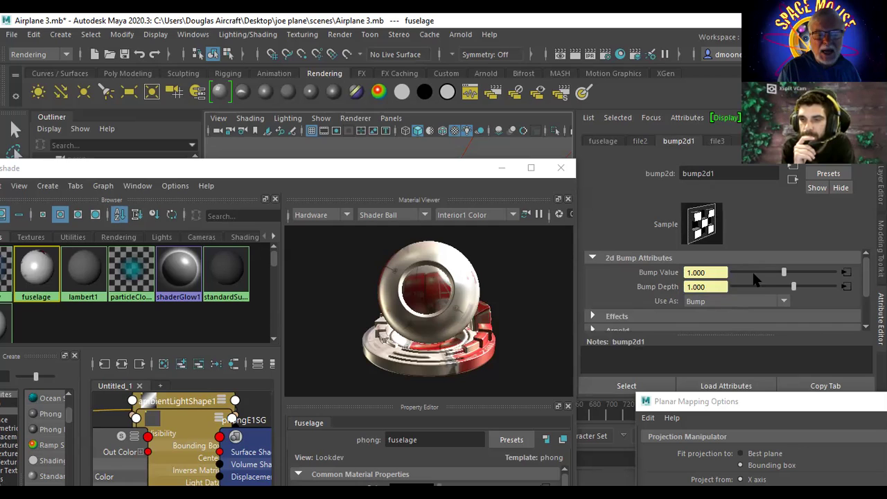
{"action": "left_click", "coordinate": [717, 141]}
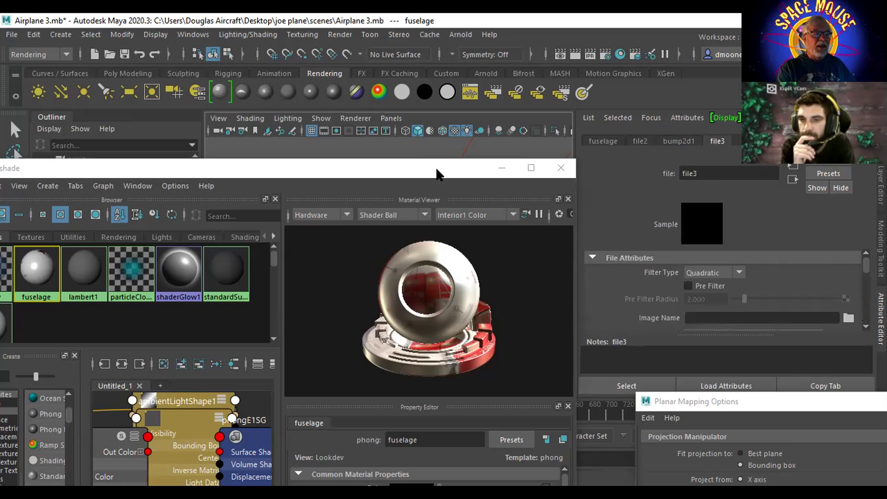
Step: Render the whole airplane from a raised front three-quarter view and put the render window away
{"action": "left_click_drag", "start_coordinate": [437, 173], "coordinate": [539, 415]}
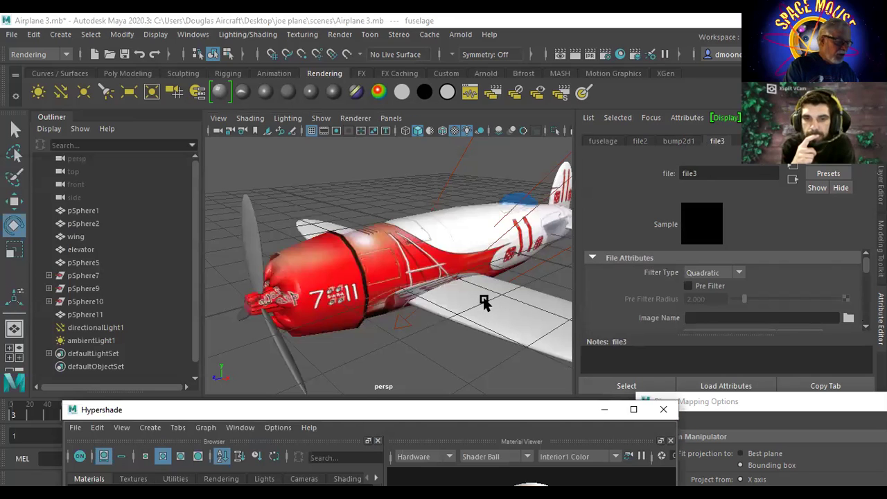
{"action": "right_click_drag", "start_coordinate": [483, 303], "coordinate": [396, 297], "text": "alt"}
{"action": "left_click_drag", "start_coordinate": [396, 297], "coordinate": [443, 278], "text": "alt"}
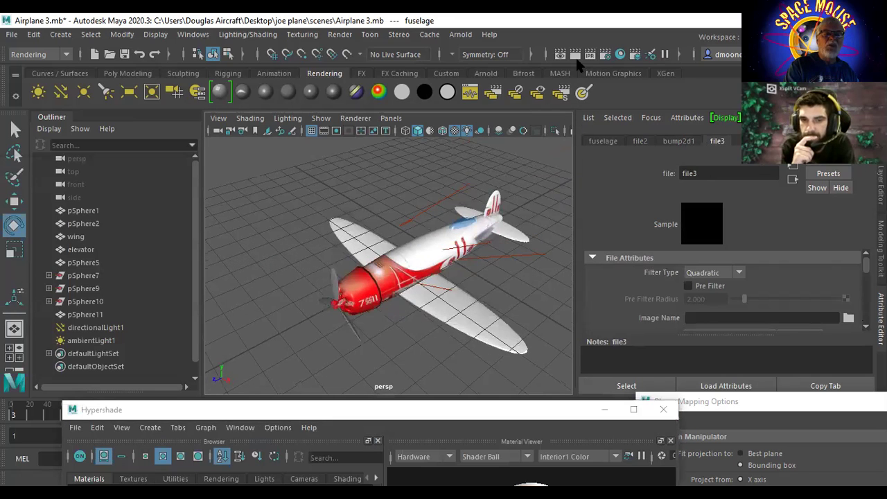
{"action": "left_click", "coordinate": [576, 56]}
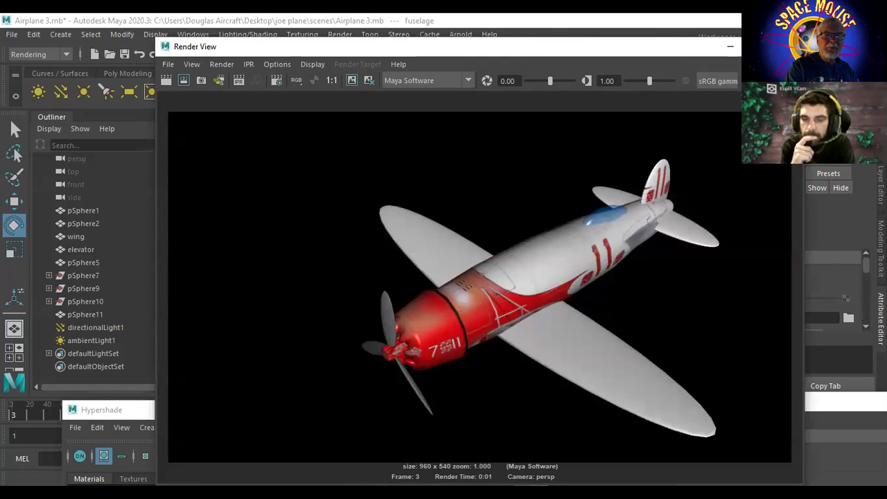
{"action": "left_click", "coordinate": [729, 46]}
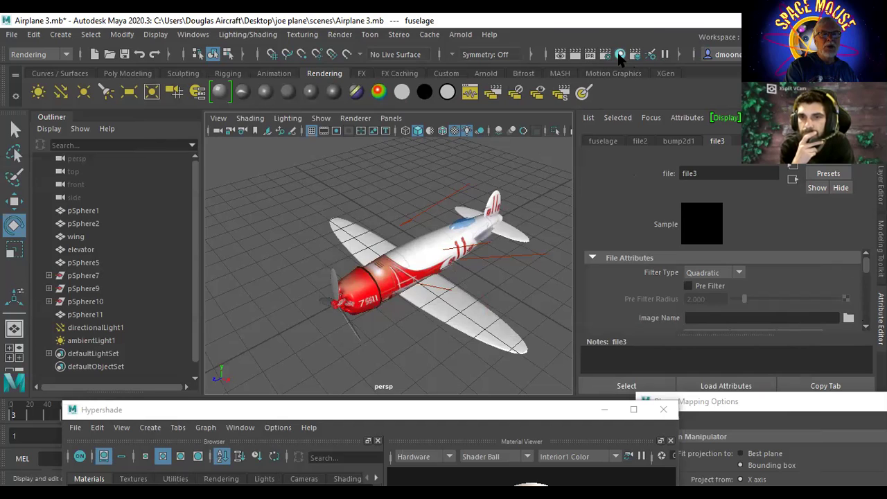
Step: In the render settings, keep Maya Software as the renderer and set the anti-aliasing quality to Production quality
{"action": "left_click", "coordinate": [545, 96]}
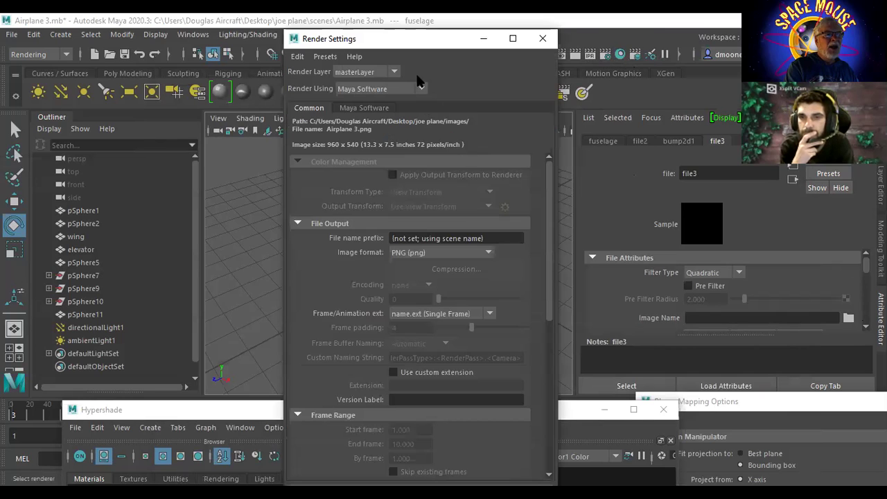
{"action": "left_click", "coordinate": [378, 89]}
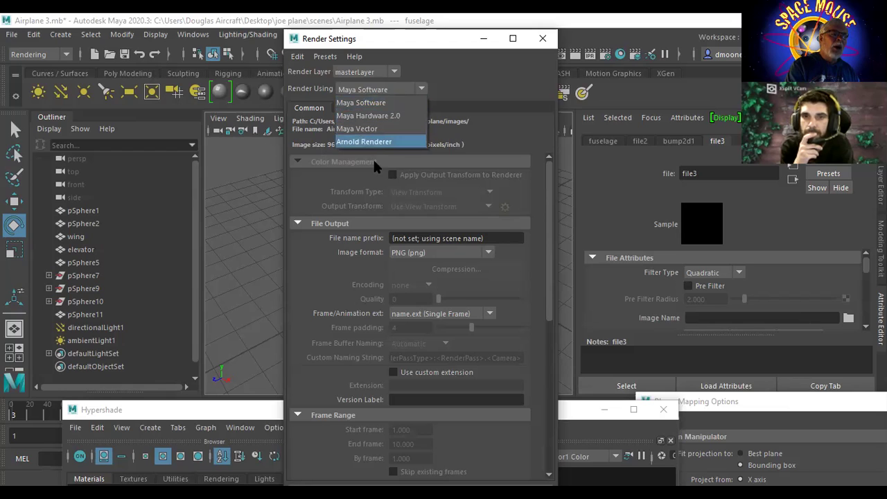
{"action": "left_click", "coordinate": [381, 99]}
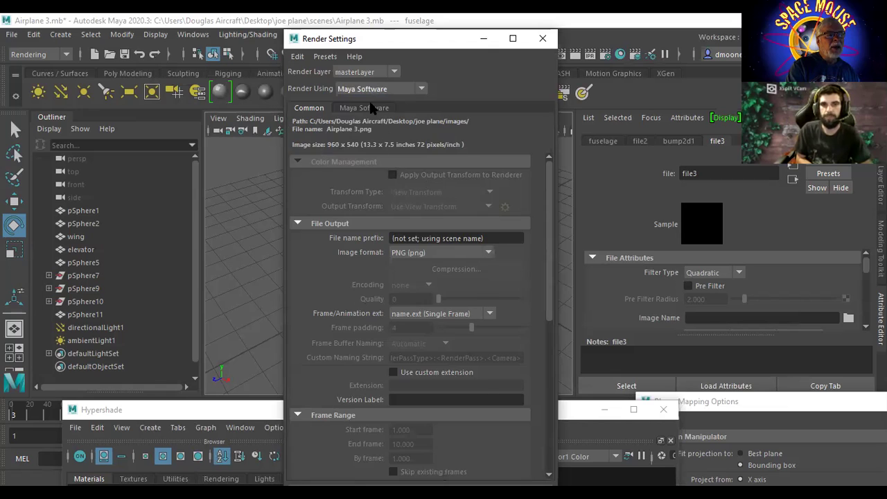
{"action": "left_click", "coordinate": [378, 109]}
{"action": "left_click", "coordinate": [420, 153]}
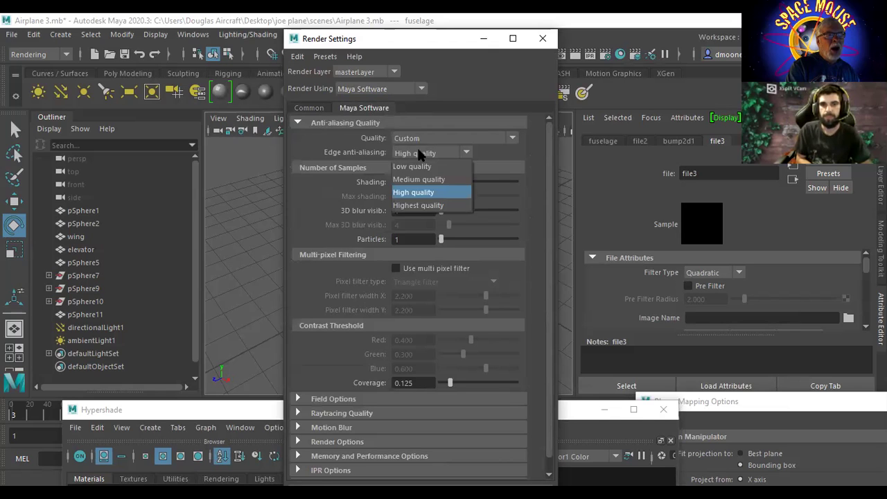
{"action": "left_click", "coordinate": [422, 194]}
{"action": "left_click", "coordinate": [430, 136]}
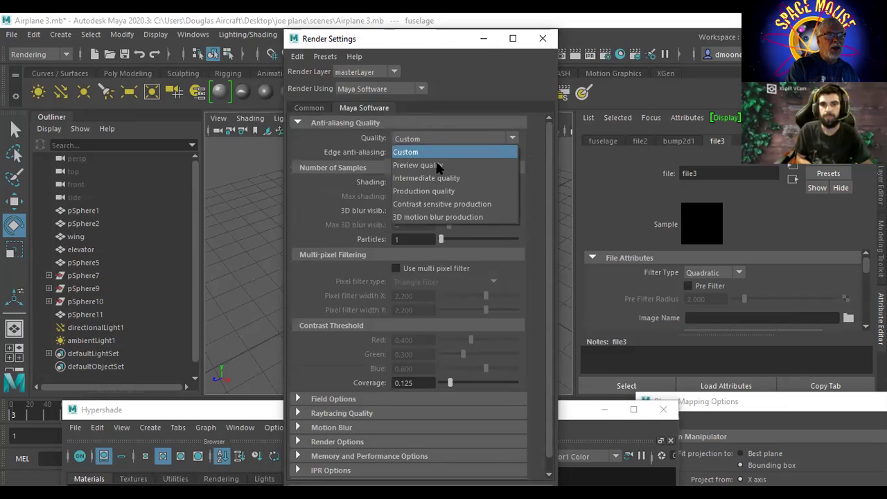
{"action": "left_click", "coordinate": [433, 191]}
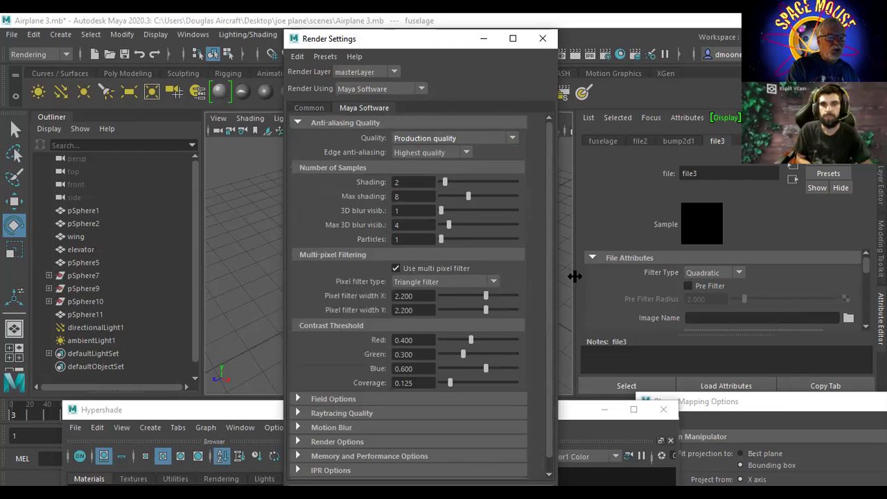
Step: Enable raytracing in the Raytracing Quality settings and close the render settings
{"action": "scroll", "coordinate": [547, 257], "scroll_direction": "down", "scroll_amount": 1}
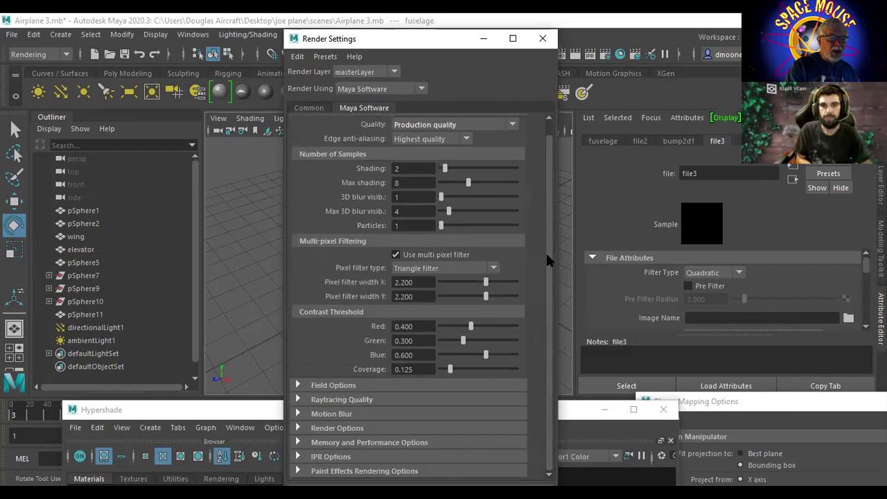
{"action": "left_click", "coordinate": [297, 400]}
{"action": "left_click", "coordinate": [393, 413]}
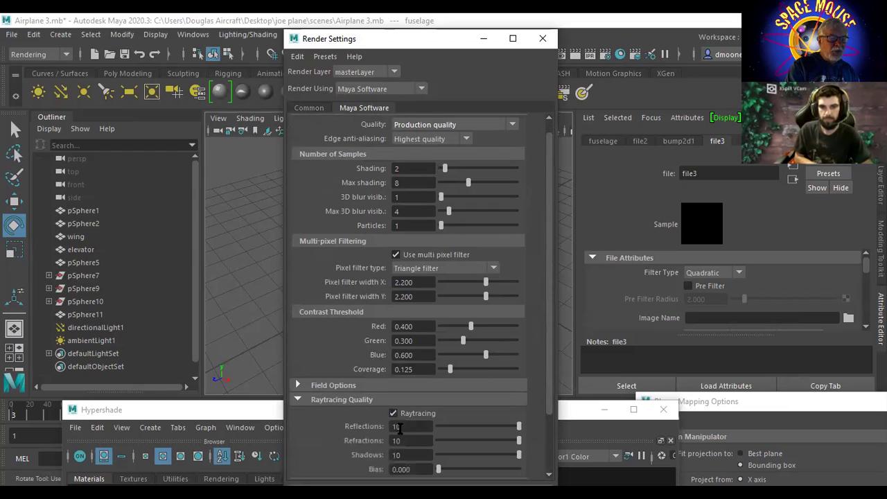
{"action": "left_click_drag", "start_coordinate": [548, 271], "coordinate": [555, 352]}
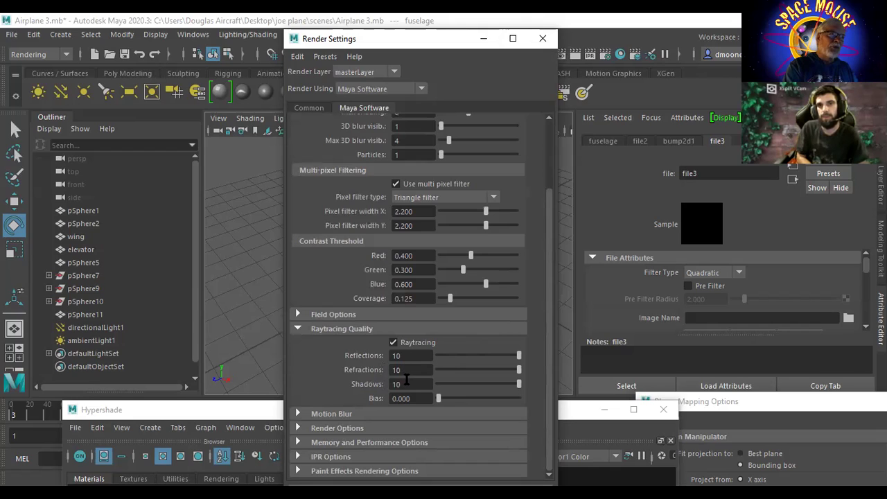
{"action": "left_click", "coordinate": [542, 39]}
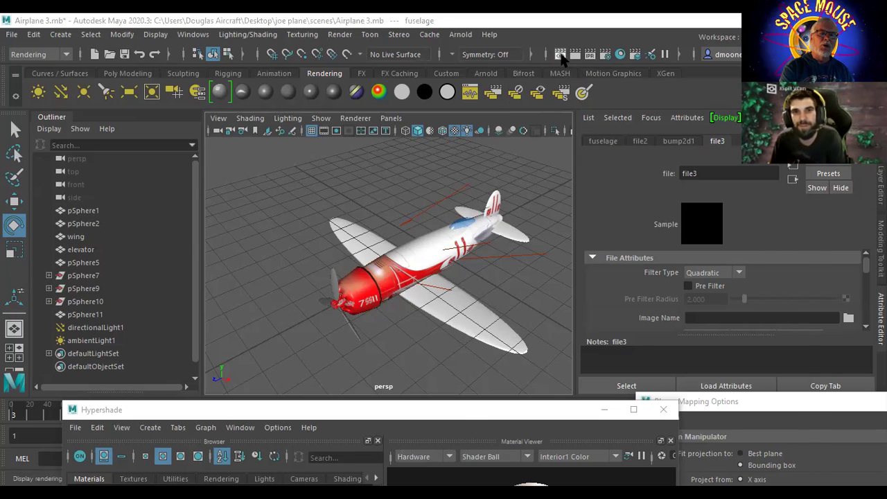
Step: Render the whole airplane again with production quality and raytracing, and dismiss the render window
{"action": "left_click", "coordinate": [561, 57]}
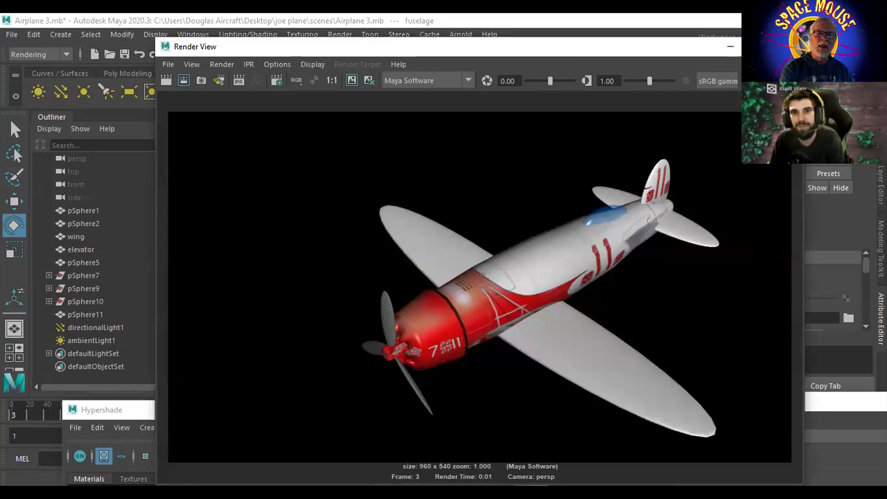
{"action": "left_click", "coordinate": [729, 47]}
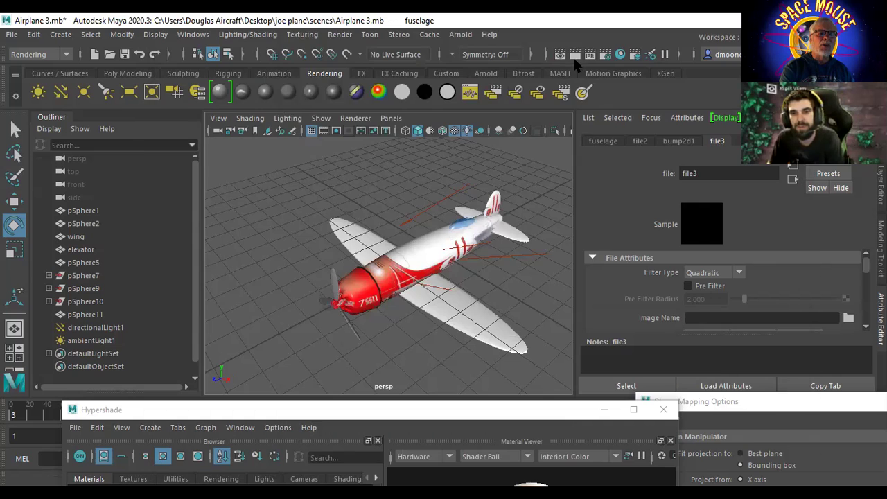
{"action": "left_click", "coordinate": [575, 55]}
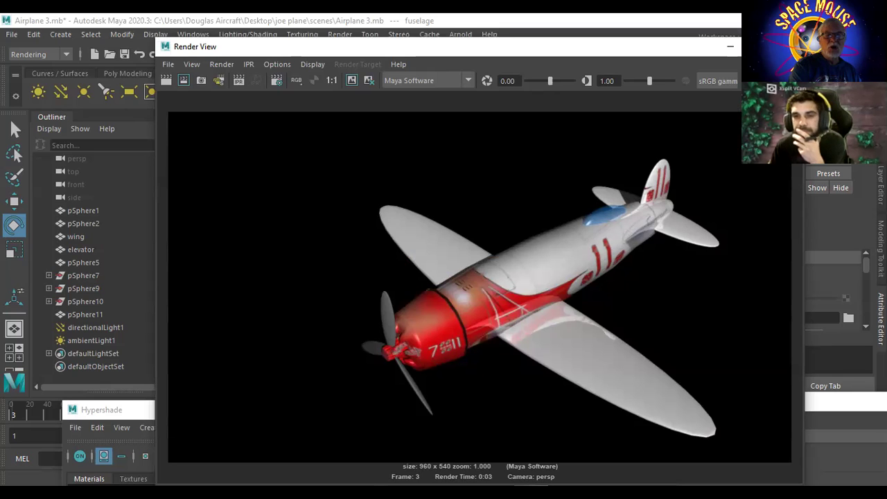
{"action": "left_click", "coordinate": [789, 47]}
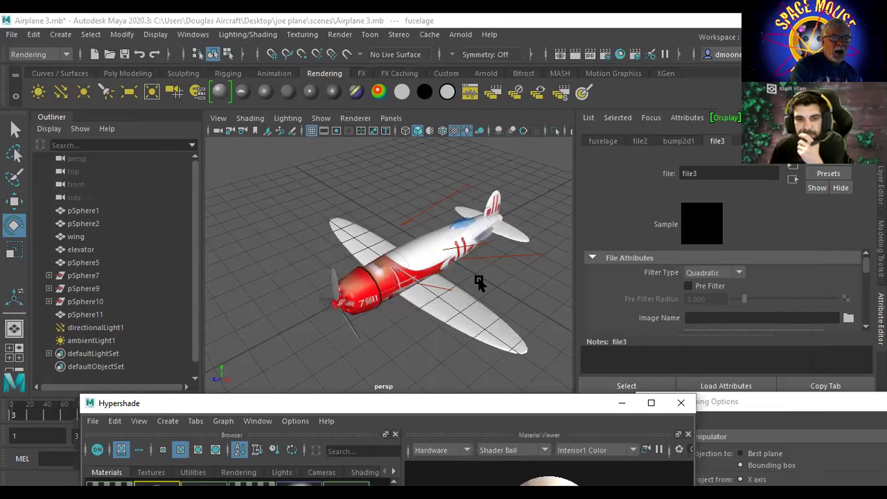
Step: Select a vertical band of faces across the blue canopy in the side view
{"action": "key", "text": "space"}
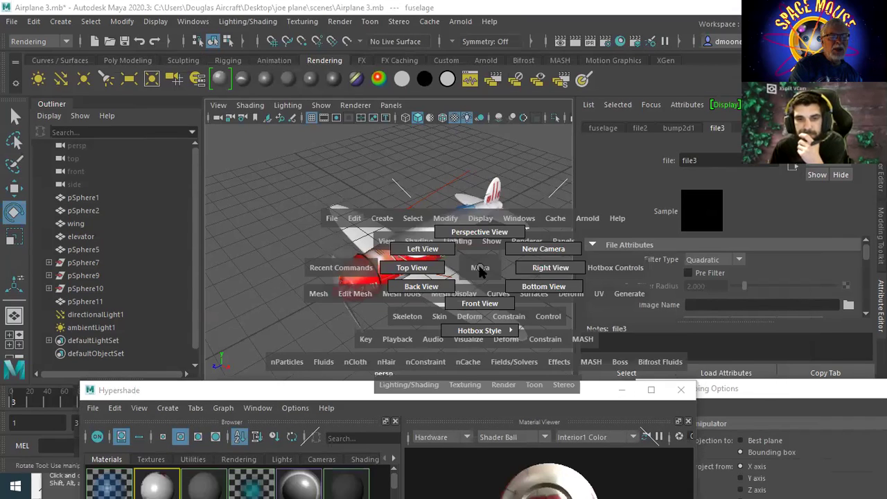
{"action": "left_click", "coordinate": [534, 272]}
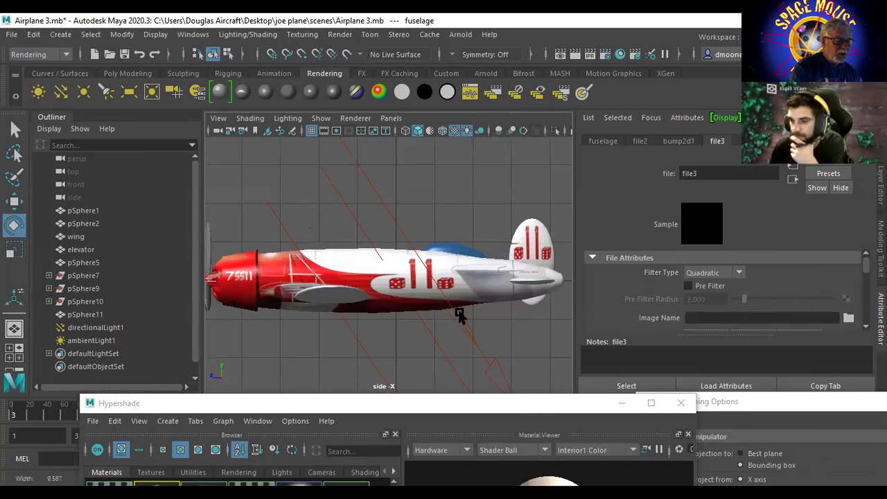
{"action": "scroll", "coordinate": [485, 312], "scroll_direction": "up", "scroll_amount": 3}
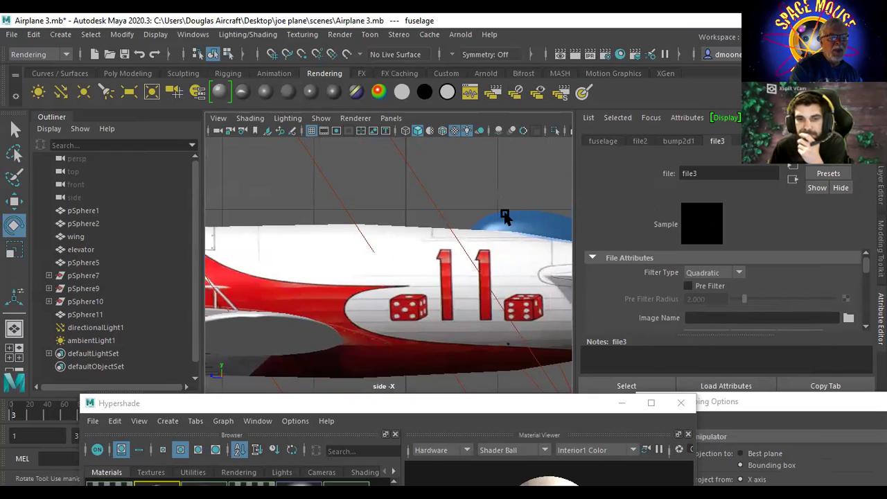
{"action": "right_click", "coordinate": [518, 226]}
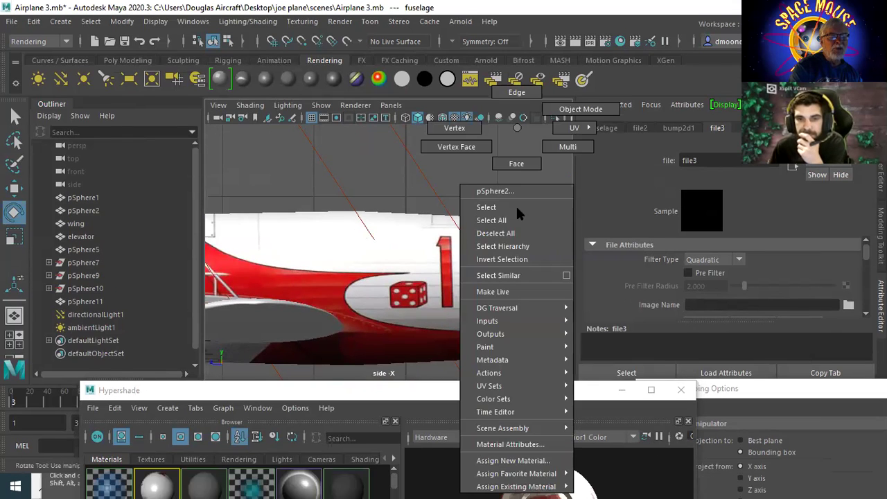
{"action": "left_click", "coordinate": [516, 163]}
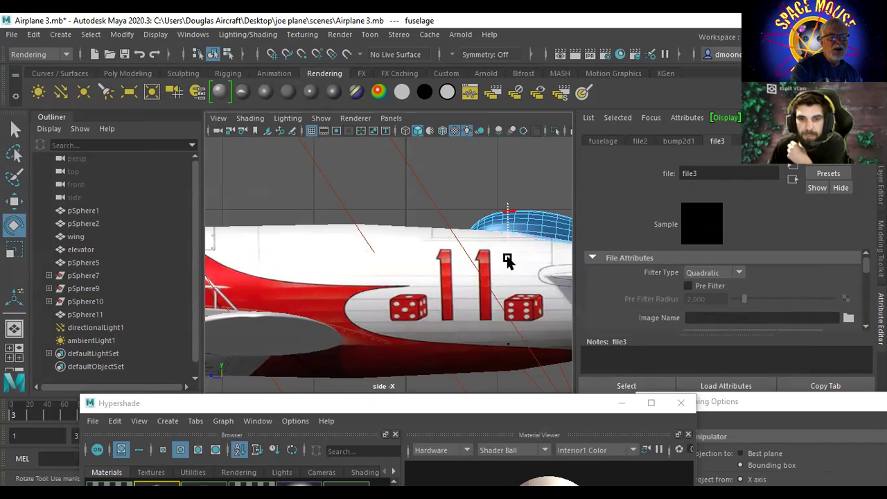
{"action": "left_click", "coordinate": [508, 258]}
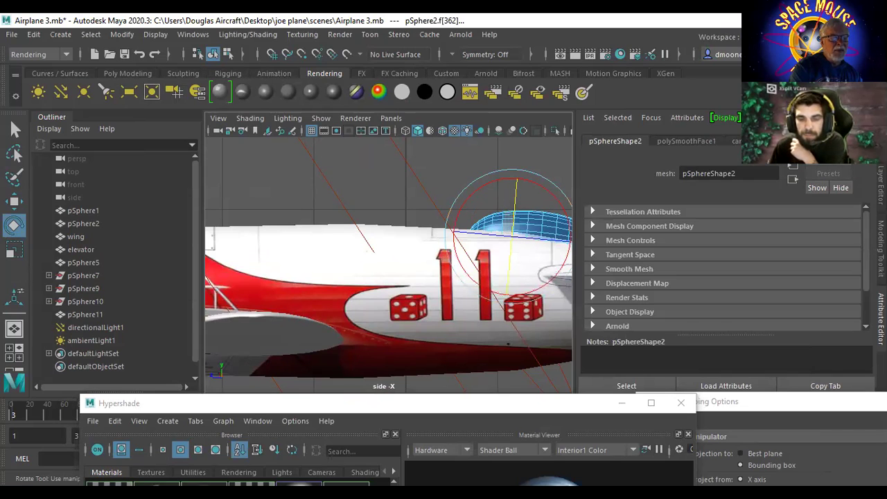
Step: Assign the wings material to the selected vertical band of canopy faces and clear the selection
{"action": "left_click_drag", "start_coordinate": [282, 411], "coordinate": [272, 261]}
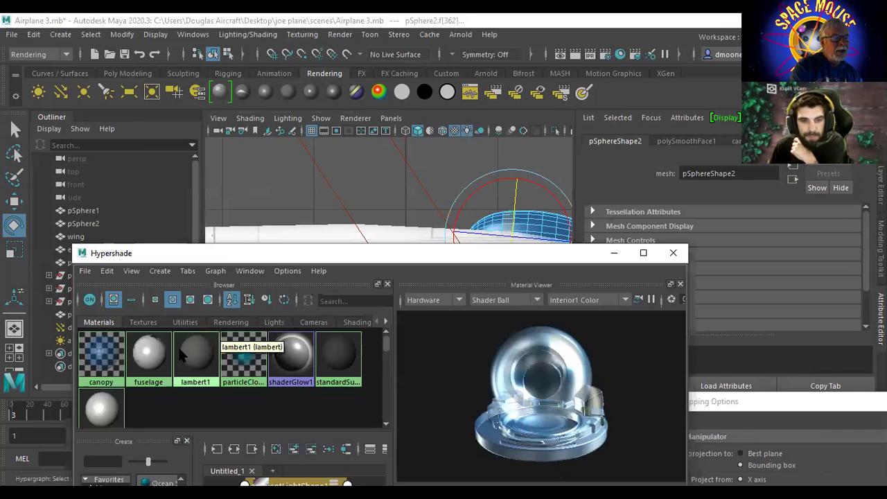
{"action": "right_click", "coordinate": [102, 413]}
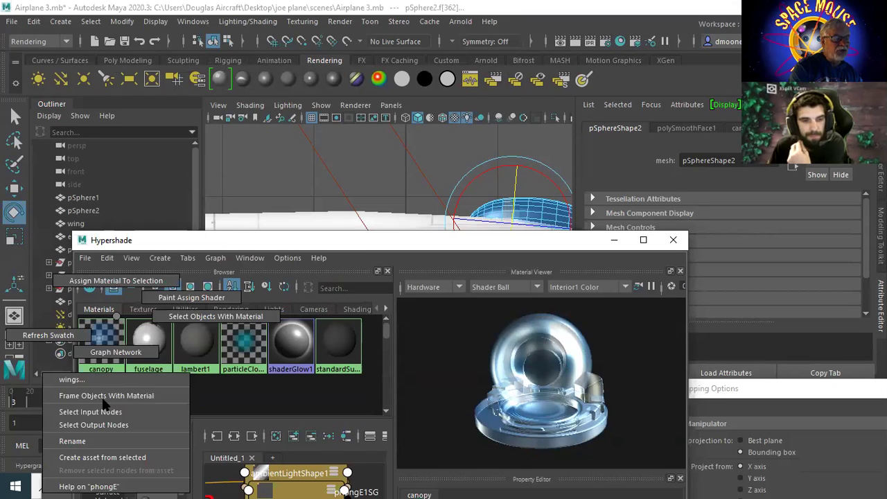
{"action": "left_click", "coordinate": [119, 287]}
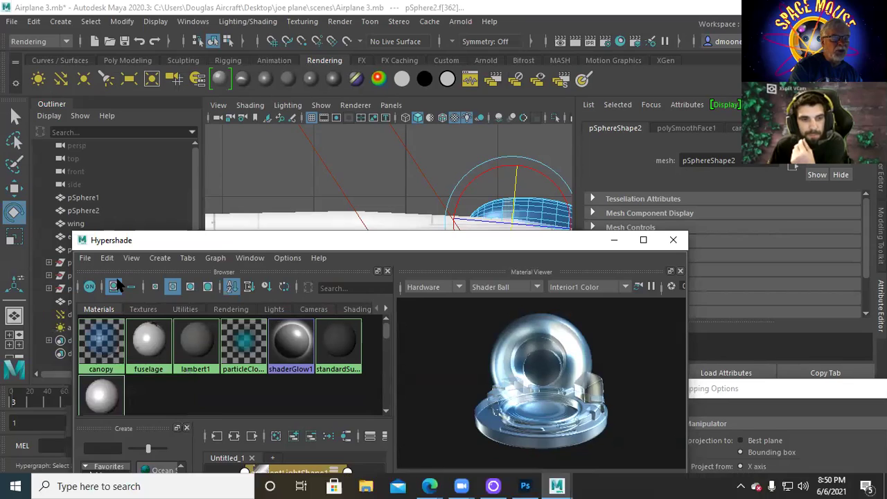
{"action": "left_click", "coordinate": [320, 167]}
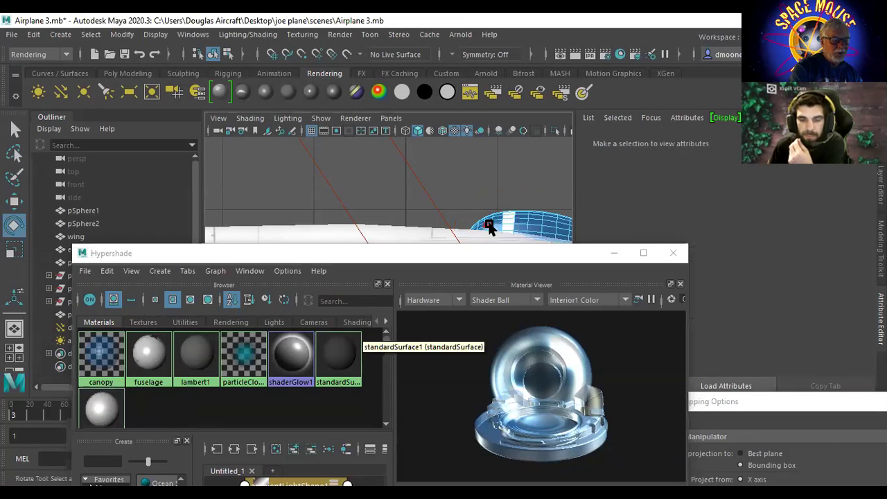
{"action": "key", "text": "a"}
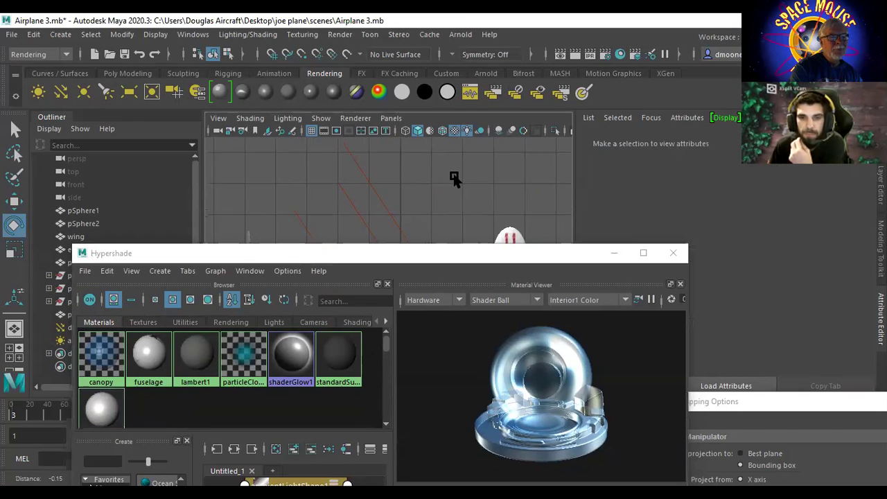
{"action": "scroll", "coordinate": [568, 242], "scroll_direction": "up", "scroll_amount": 3}
{"action": "left_click_drag", "start_coordinate": [567, 242], "coordinate": [496, 224], "text": "alt"}
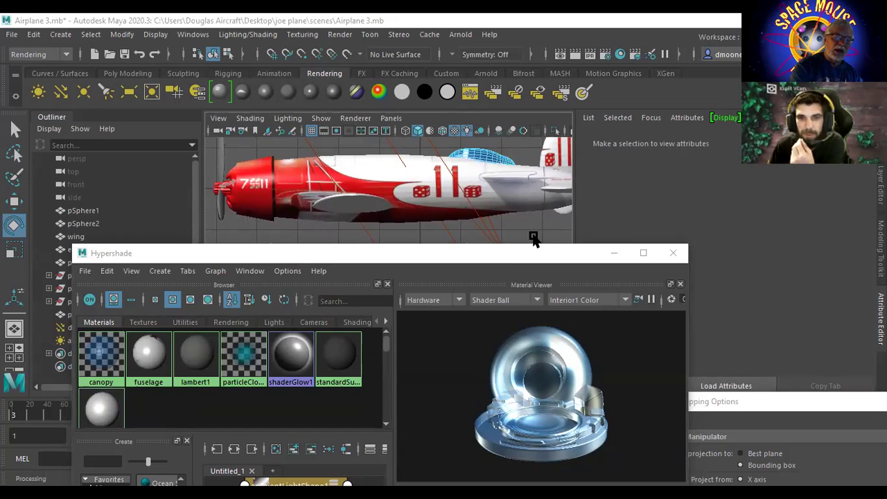
{"action": "right_click_drag", "start_coordinate": [536, 232], "coordinate": [564, 209], "text": "alt"}
{"action": "middle_click_drag", "start_coordinate": [564, 210], "coordinate": [479, 239], "text": "alt"}
{"action": "right_click_drag", "start_coordinate": [478, 239], "coordinate": [580, 247], "text": "alt"}
{"action": "middle_click_drag", "start_coordinate": [521, 164], "coordinate": [471, 211], "text": "alt"}
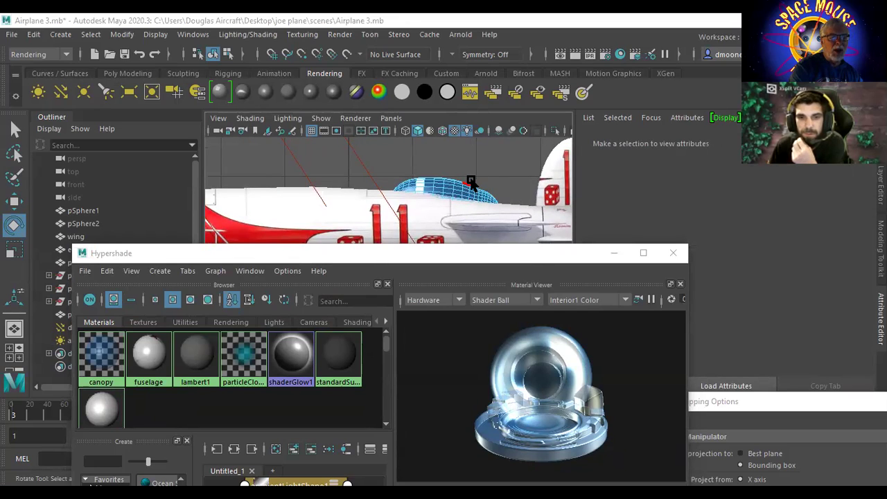
{"action": "left_click", "coordinate": [499, 221]}
{"action": "right_click_drag", "start_coordinate": [370, 173], "coordinate": [493, 162], "text": "alt"}
{"action": "middle_click_drag", "start_coordinate": [493, 162], "coordinate": [354, 211], "text": "alt"}
{"action": "scroll", "coordinate": [347, 204], "scroll_direction": "down", "scroll_amount": 5}
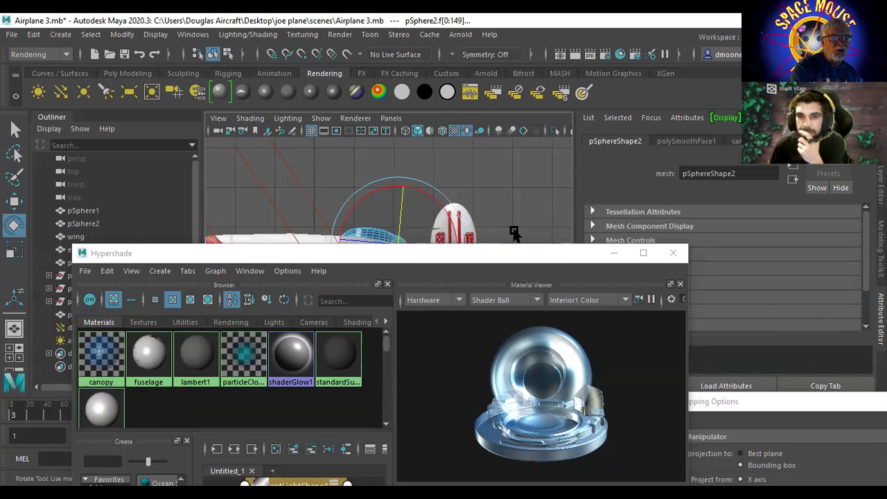
{"action": "right_click_drag", "start_coordinate": [506, 210], "coordinate": [727, 224], "text": "alt"}
{"action": "left_click_drag", "start_coordinate": [729, 227], "coordinate": [597, 228], "text": "alt"}
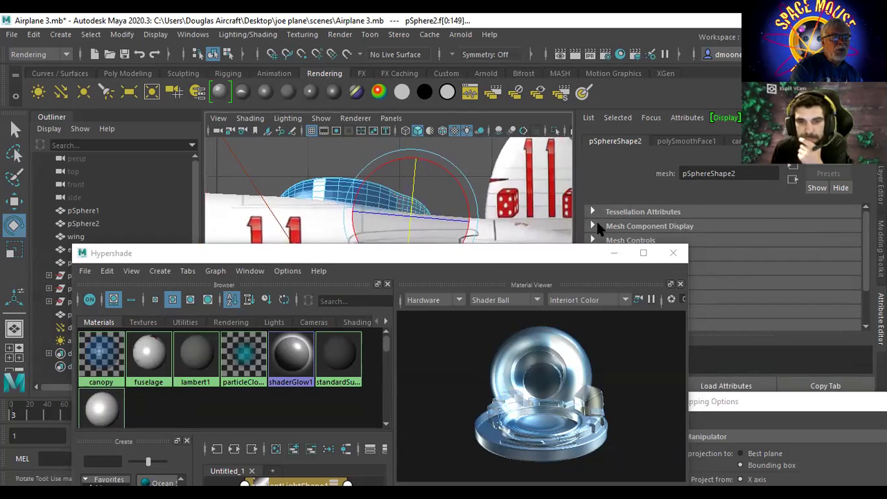
{"action": "left_click", "coordinate": [273, 196]}
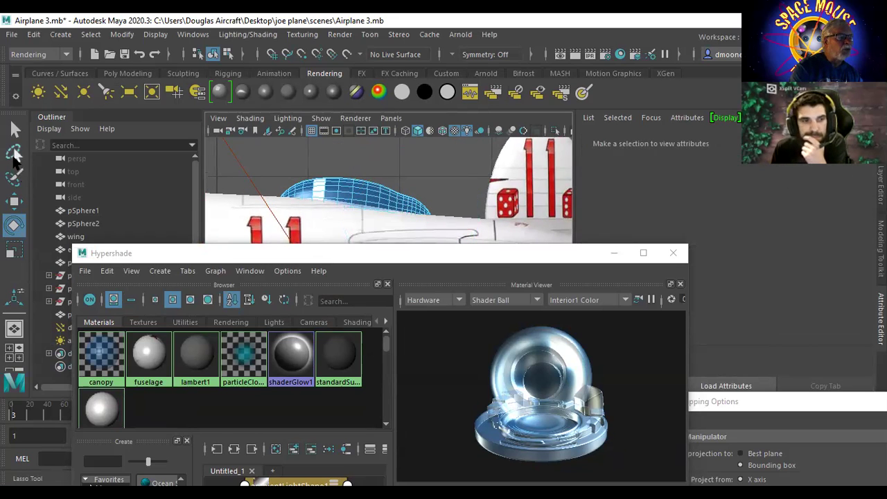
Step: Lasso-select the faces at the canopy's rear tip and assign the wings material to them
{"action": "left_click", "coordinate": [14, 153]}
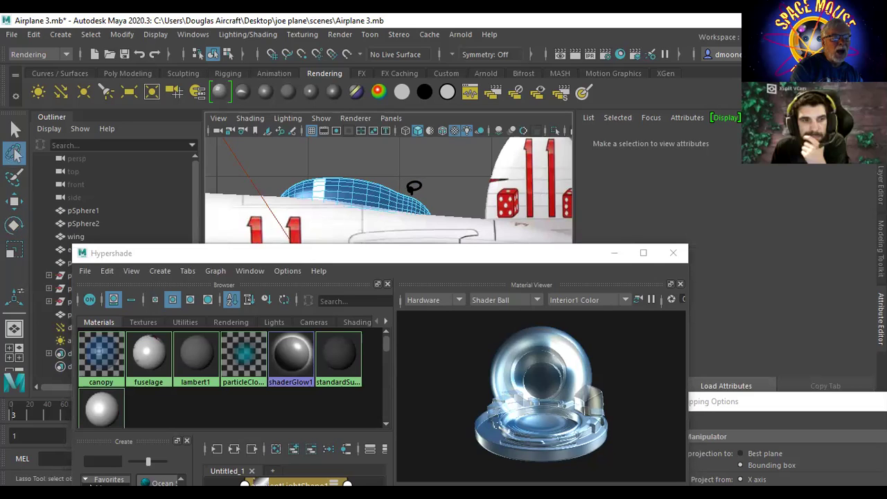
{"action": "mouse_move", "coordinate": [446, 219]}
{"action": "left_mouse_down"}
{"action": "mouse_move", "coordinate": [446, 172]}
{"action": "mouse_move", "coordinate": [425, 173]}
{"action": "left_mouse_up"}
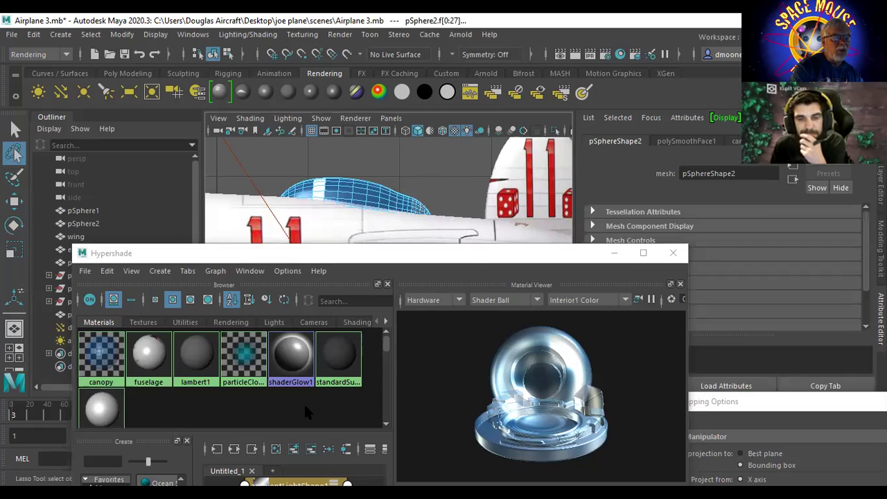
{"action": "middle_click_drag", "start_coordinate": [103, 405], "coordinate": [106, 407]}
{"action": "right_click", "coordinate": [106, 408]}
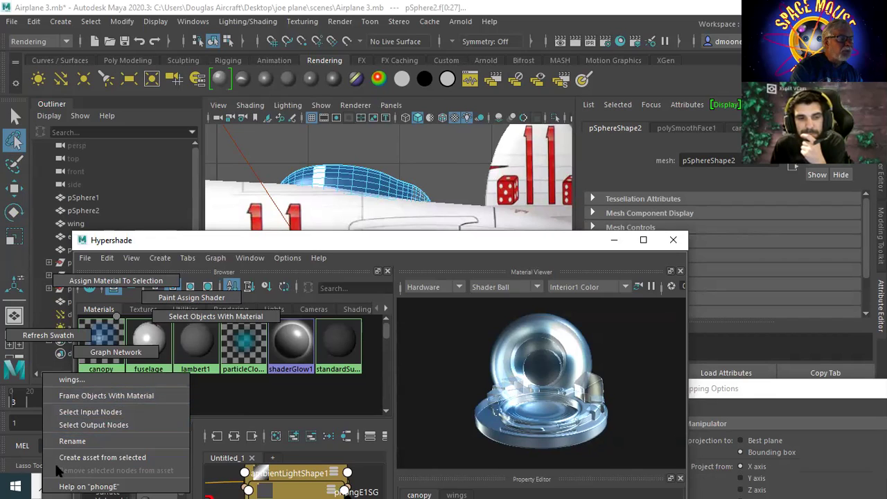
{"action": "left_click", "coordinate": [139, 284]}
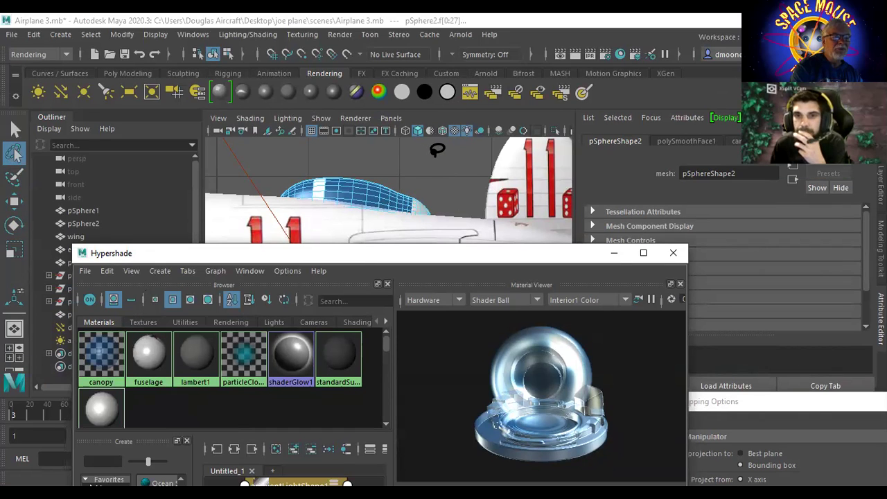
Step: Lasso the narrow band of blue faces just ahead of the canopy's white rear tip and duplicate the wings material
{"action": "left_click", "coordinate": [413, 173]}
{"action": "mouse_move", "coordinate": [402, 186]}
{"action": "left_mouse_down"}
{"action": "mouse_move", "coordinate": [412, 218]}
{"action": "mouse_move", "coordinate": [415, 166]}
{"action": "left_mouse_up"}
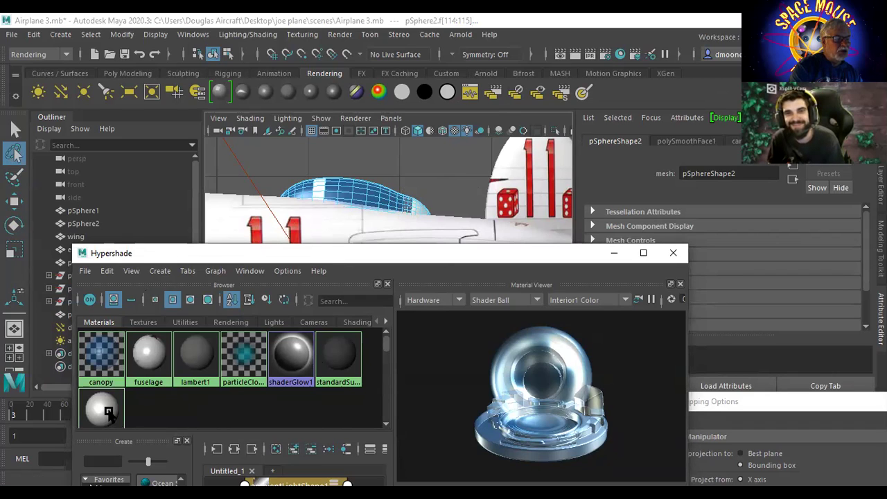
{"action": "left_click", "coordinate": [109, 424]}
{"action": "middle_click_drag", "start_coordinate": [106, 417], "coordinate": [151, 409]}
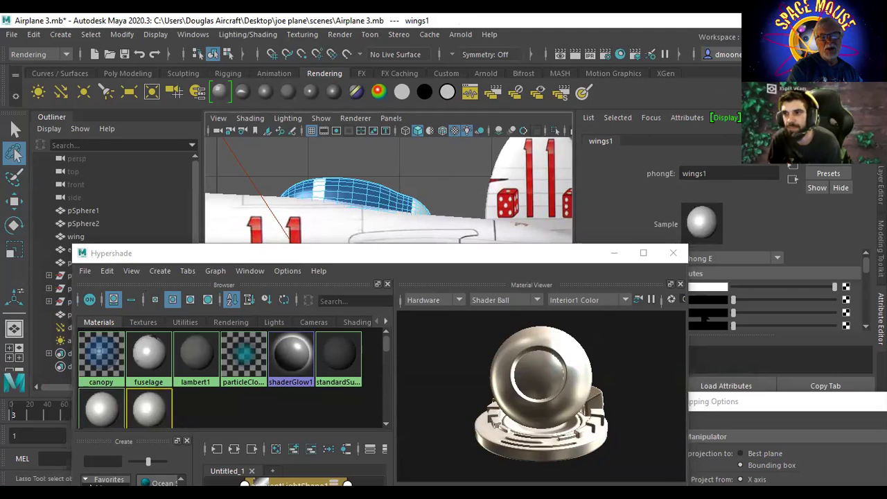
Step: Set the duplicated wings material's color to dark red, about R 0.714, G 0.065, B 0.065
{"action": "left_click", "coordinate": [716, 288]}
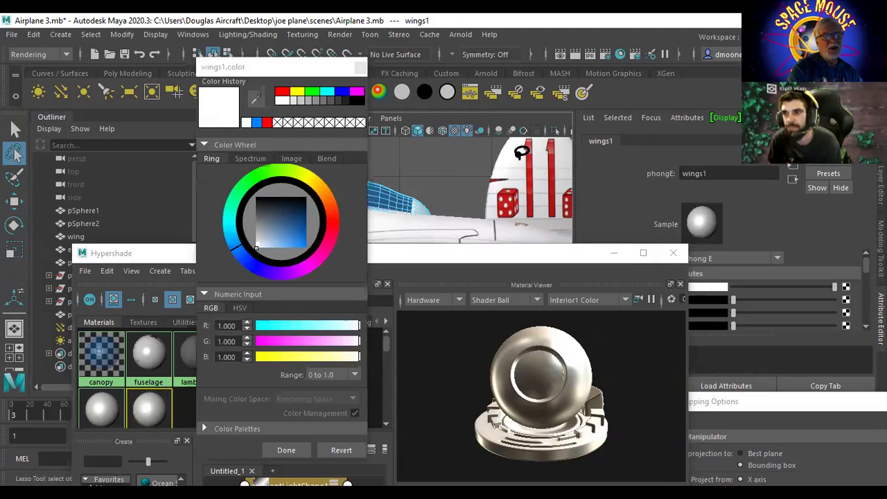
{"action": "left_click", "coordinate": [282, 93]}
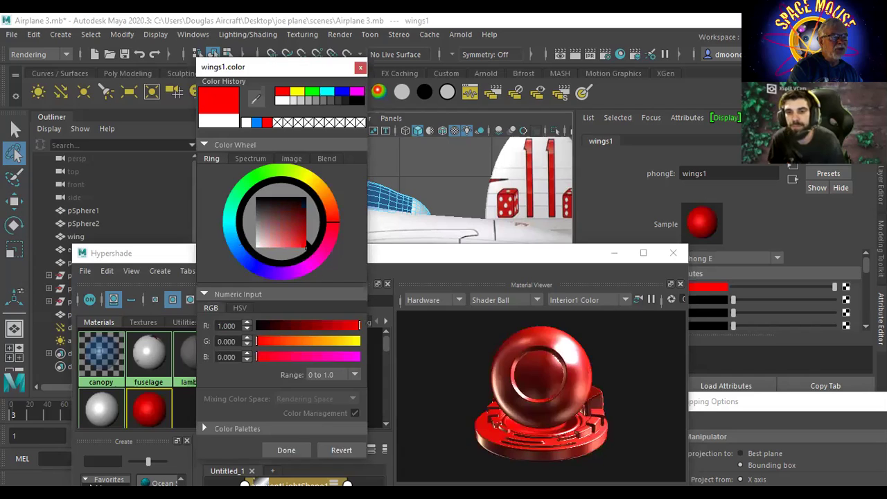
{"action": "mouse_move", "coordinate": [306, 241]}
{"action": "left_mouse_down"}
{"action": "mouse_move", "coordinate": [302, 232]}
{"action": "mouse_move", "coordinate": [297, 238]}
{"action": "left_mouse_up"}
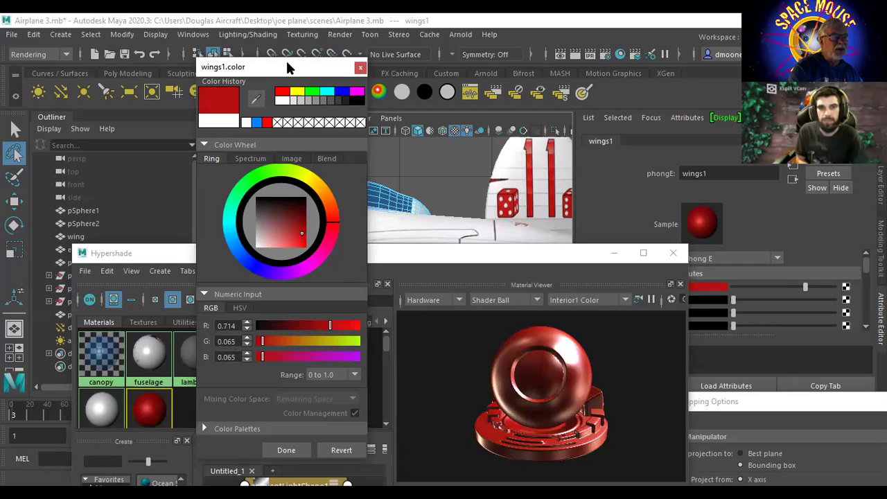
{"action": "left_click_drag", "start_coordinate": [289, 67], "coordinate": [291, 32]}
{"action": "left_click", "coordinate": [288, 415]}
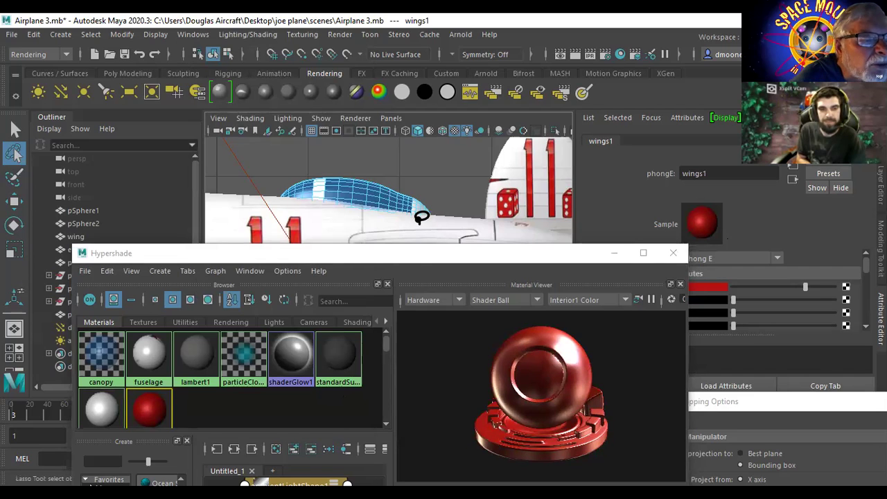
Step: Reselect the band of faces bordering the canopy's white rear tip in the side view and assign the red material to it
{"action": "right_click_drag", "start_coordinate": [148, 409], "coordinate": [164, 280]}
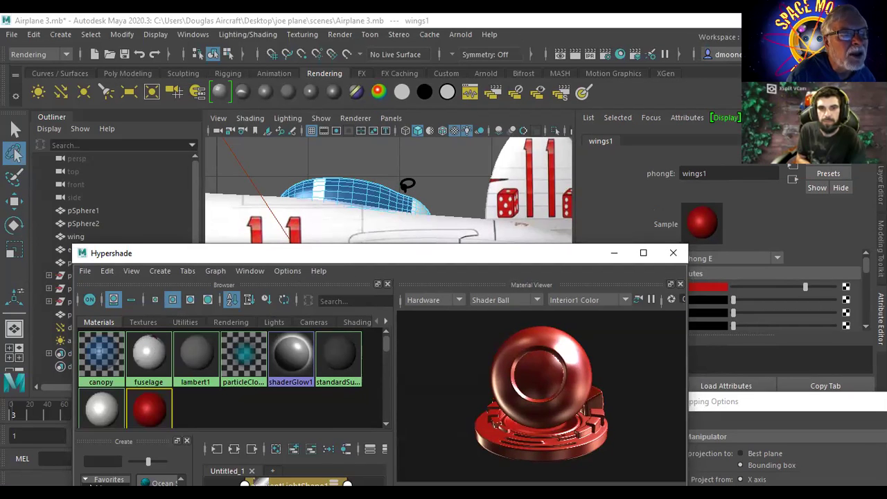
{"action": "mouse_move", "coordinate": [409, 182]}
{"action": "left_mouse_down"}
{"action": "mouse_move", "coordinate": [407, 216]}
{"action": "mouse_move", "coordinate": [416, 171]}
{"action": "left_mouse_up"}
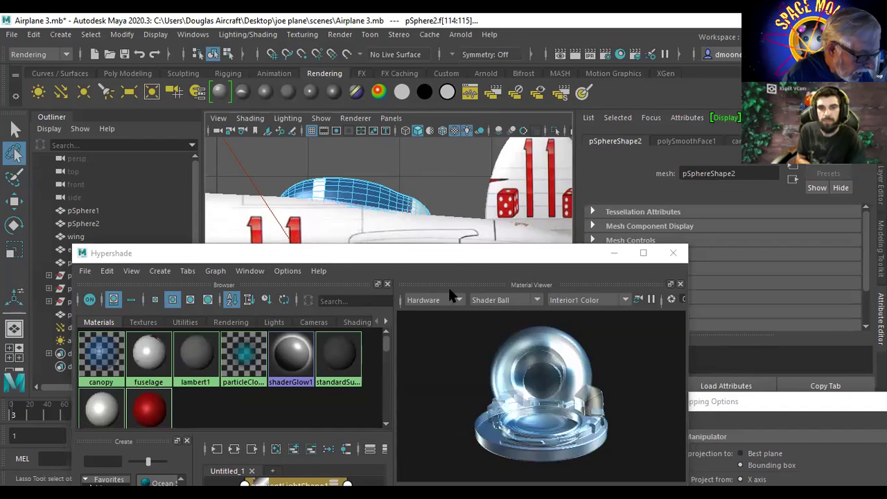
{"action": "right_click_drag", "start_coordinate": [459, 160], "coordinate": [625, 200], "text": "alt"}
{"action": "scroll", "coordinate": [529, 191], "scroll_direction": "down", "scroll_amount": 5}
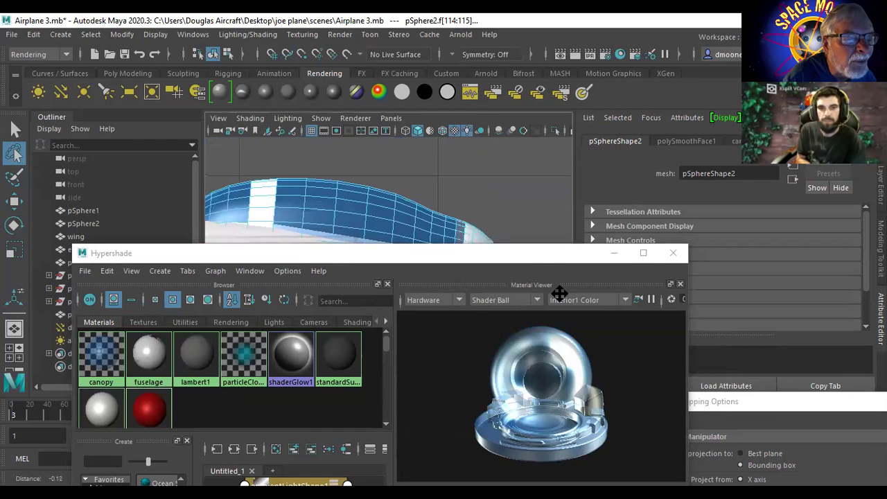
{"action": "left_click", "coordinate": [509, 160]}
{"action": "mouse_move", "coordinate": [431, 178]}
{"action": "left_mouse_down"}
{"action": "mouse_move", "coordinate": [426, 226]}
{"action": "mouse_move", "coordinate": [434, 238]}
{"action": "mouse_move", "coordinate": [441, 168]}
{"action": "left_mouse_up"}
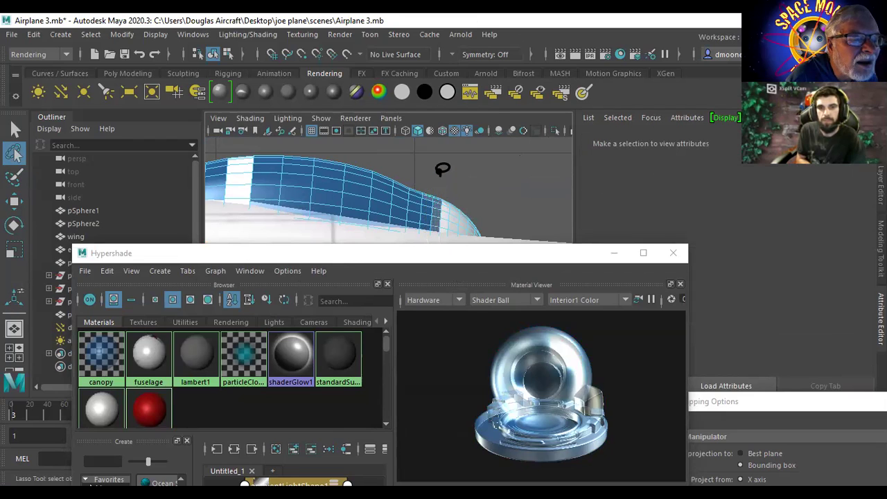
{"action": "left_click", "coordinate": [446, 158]}
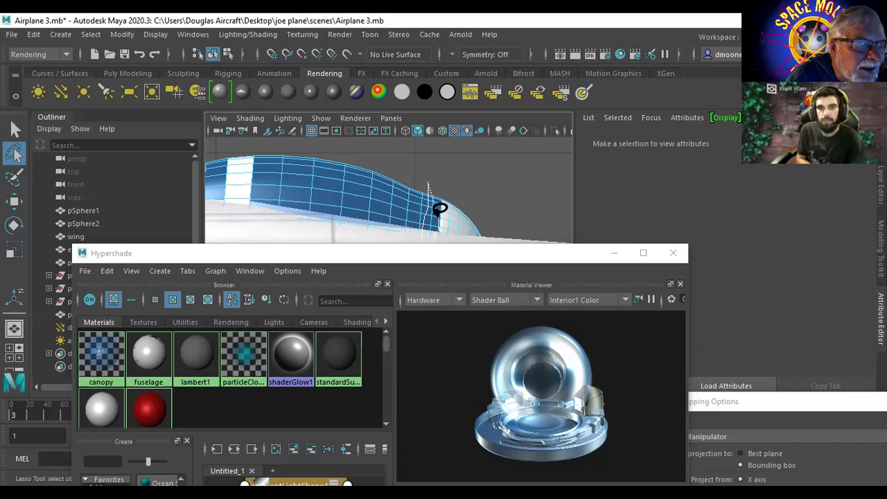
{"action": "left_click_drag", "start_coordinate": [442, 173], "coordinate": [446, 170]}
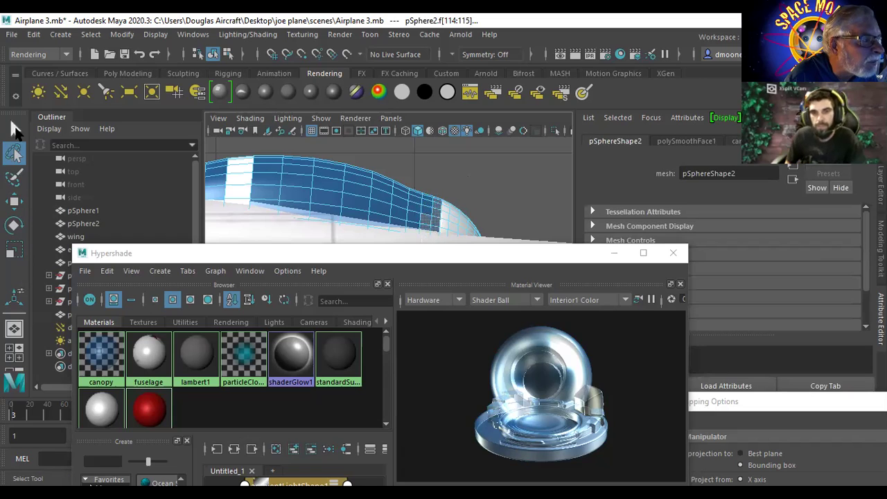
{"action": "left_click", "coordinate": [14, 130]}
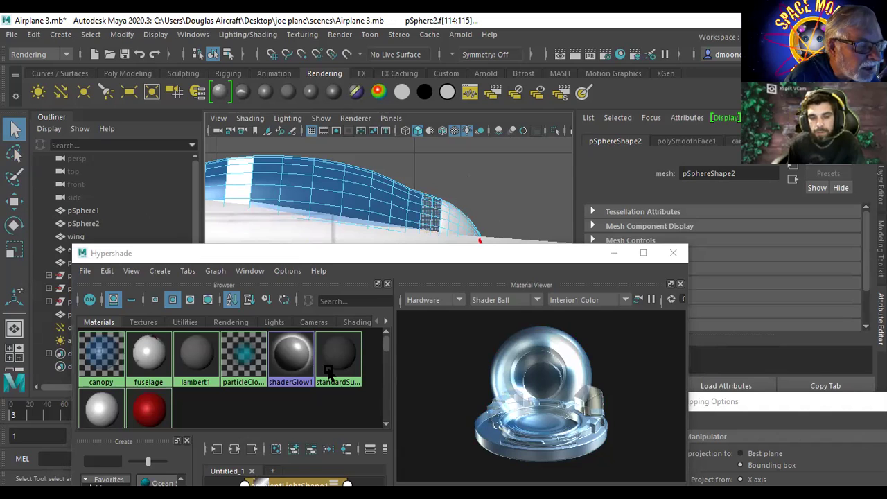
{"action": "right_click", "coordinate": [148, 329]}
{"action": "left_click", "coordinate": [157, 281]}
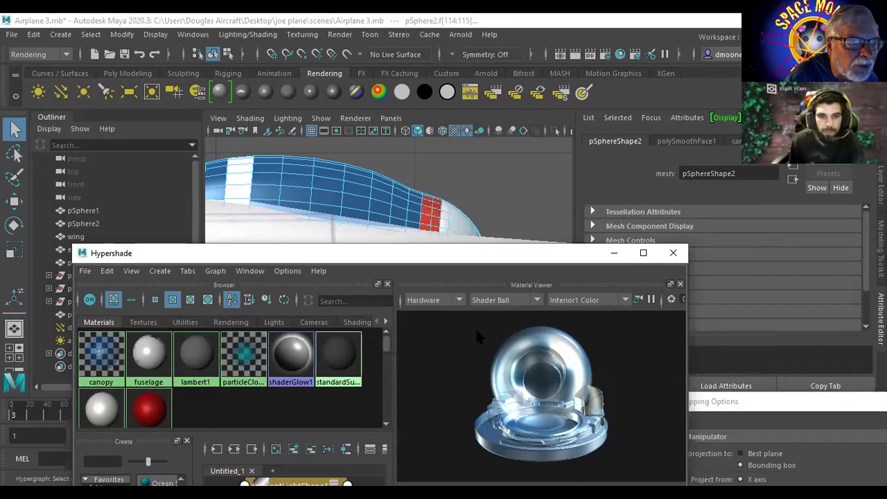
Step: In the perspective view, select the canopy faces missing from the red band and assign the red material to them
{"action": "left_click_drag", "start_coordinate": [509, 190], "coordinate": [501, 195], "text": "alt"}
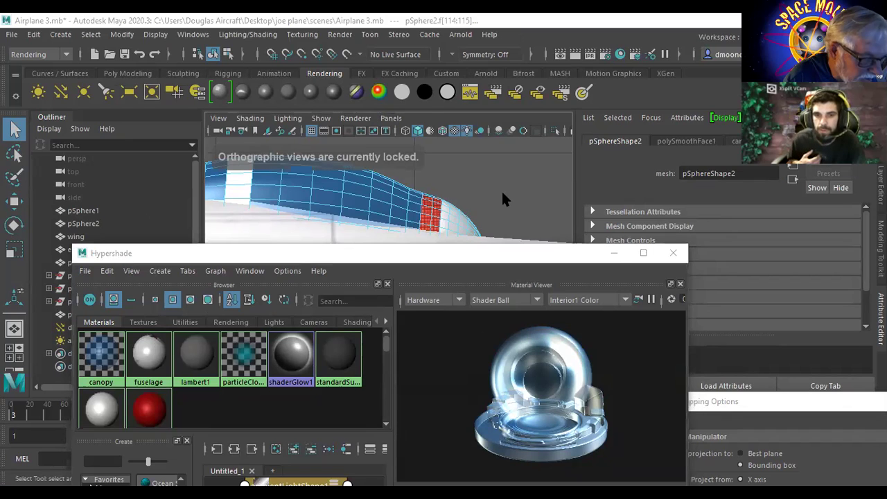
{"action": "key", "text": "space"}
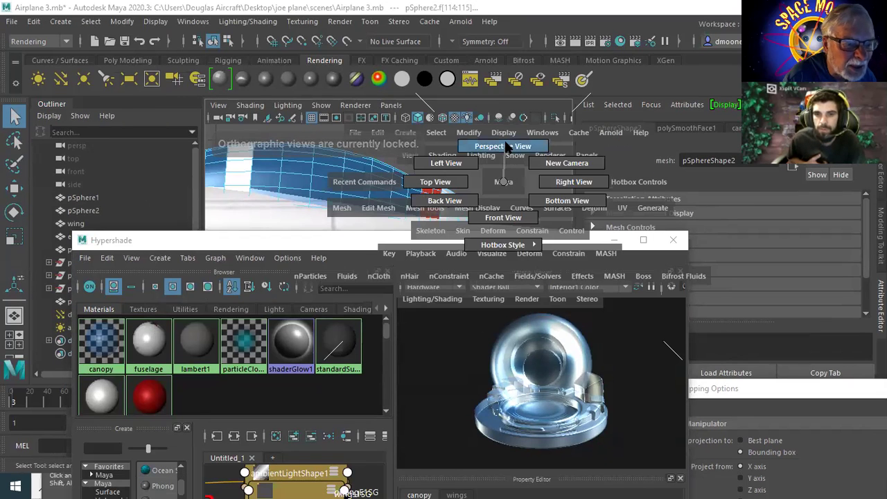
{"action": "left_click", "coordinate": [506, 146]}
{"action": "left_click_drag", "start_coordinate": [534, 207], "coordinate": [356, 185], "text": "alt"}
{"action": "middle_click_drag", "start_coordinate": [356, 184], "coordinate": [480, 192], "text": "alt"}
{"action": "left_click_drag", "start_coordinate": [480, 192], "coordinate": [454, 222], "text": "alt"}
{"action": "middle_click_drag", "start_coordinate": [454, 222], "coordinate": [493, 170], "text": "alt"}
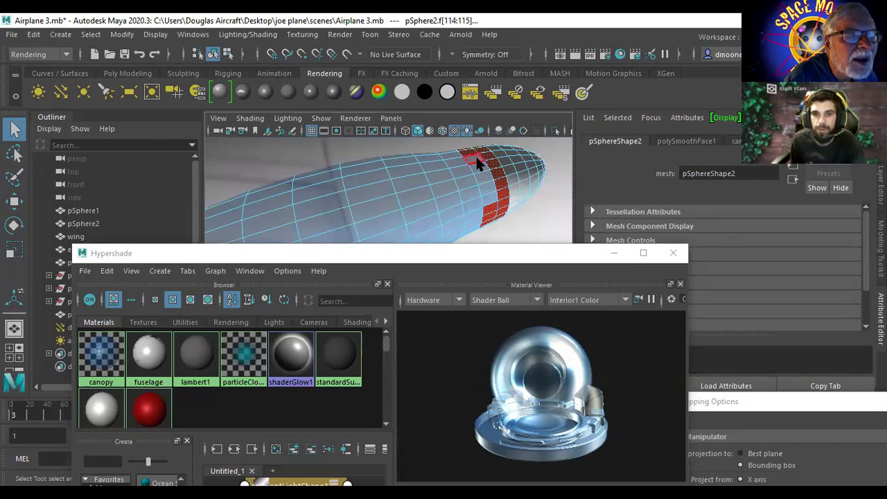
{"action": "left_click", "coordinate": [475, 155]}
{"action": "left_click", "coordinate": [484, 186]}
{"action": "right_click_drag", "start_coordinate": [152, 329], "coordinate": [161, 280]}
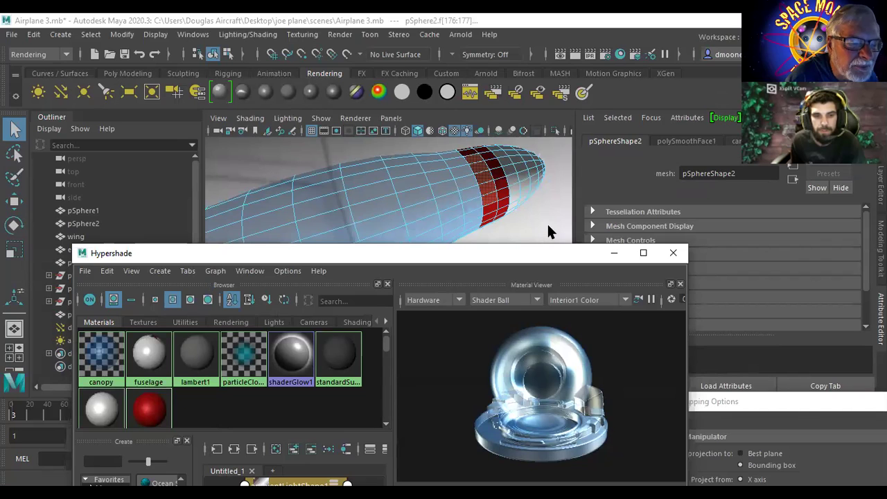
Step: Leave the face selection, view the canopy from above on the airplane, and select the whole canopy object
{"action": "left_click", "coordinate": [546, 231]}
{"action": "left_click_drag", "start_coordinate": [457, 223], "coordinate": [512, 246], "text": "alt"}
{"action": "left_click_drag", "start_coordinate": [343, 242], "coordinate": [404, 205], "text": "alt"}
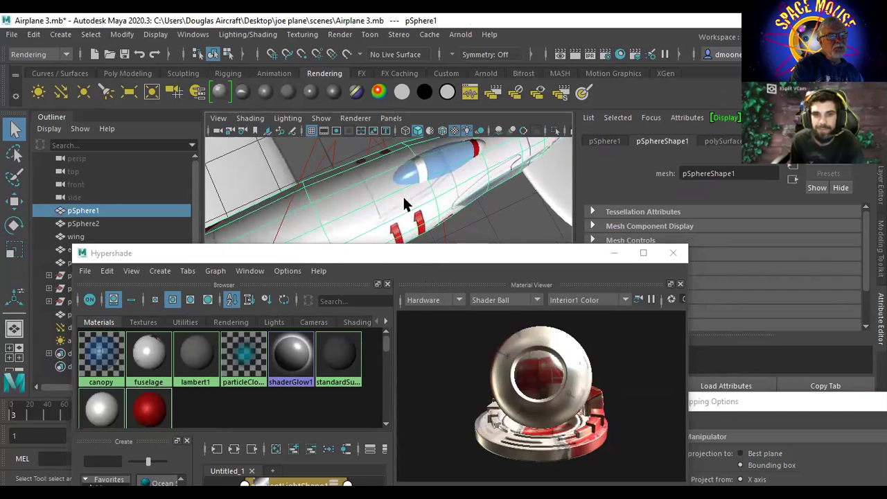
{"action": "left_click", "coordinate": [409, 170]}
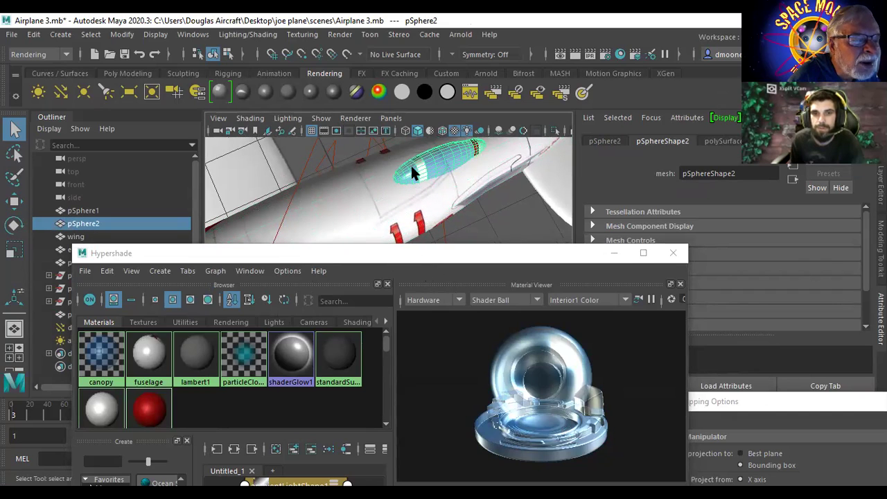
{"action": "left_click_drag", "start_coordinate": [507, 255], "coordinate": [510, 253]}
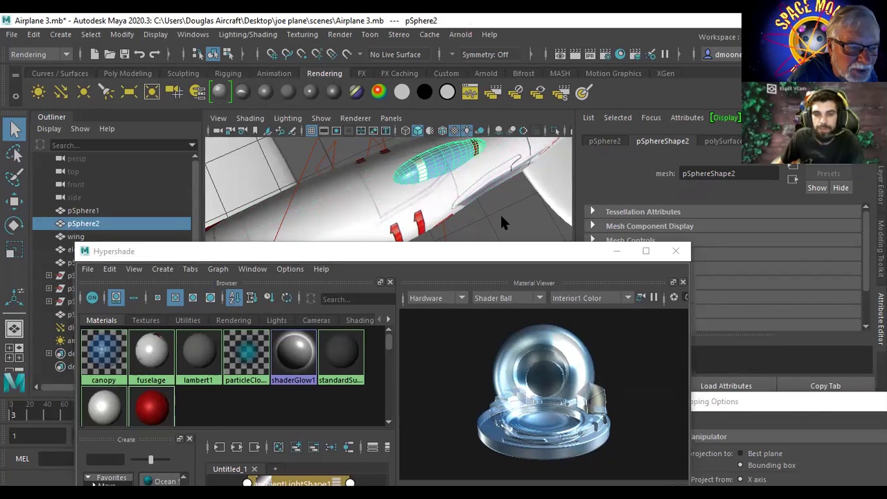
Step: Clear the canopy selection and select all faces that use the red wings1 material
{"action": "left_click", "coordinate": [494, 201]}
{"action": "left_click_drag", "start_coordinate": [450, 201], "coordinate": [388, 159], "text": "alt"}
{"action": "right_click_drag", "start_coordinate": [388, 159], "coordinate": [455, 180], "text": "alt"}
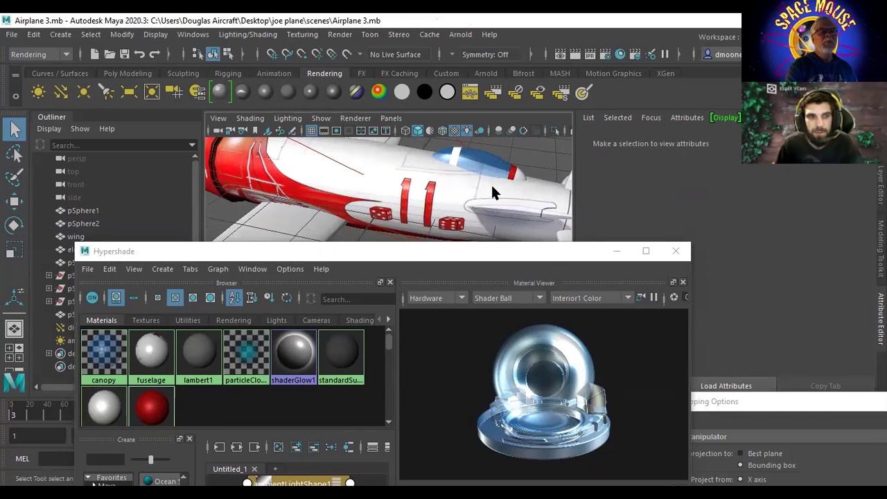
{"action": "right_click", "coordinate": [153, 411]}
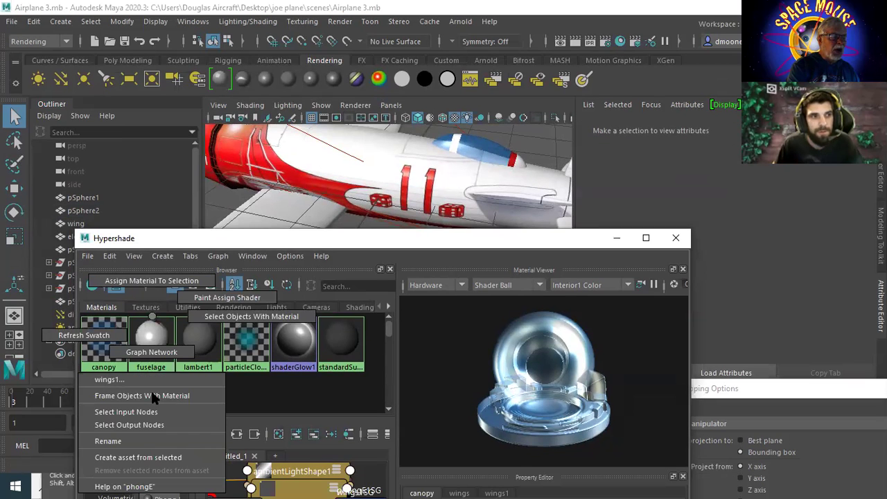
{"action": "left_click", "coordinate": [224, 317]}
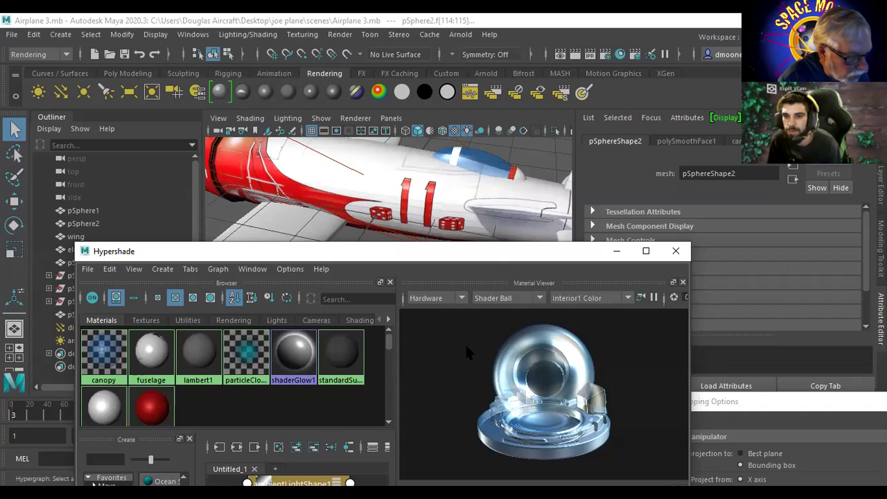
Step: Scale the selected red band faces outward from the canopy's surface, adjust them, and clear the selection
{"action": "key", "text": "r"}
{"action": "left_click_drag", "start_coordinate": [512, 173], "coordinate": [526, 174]}
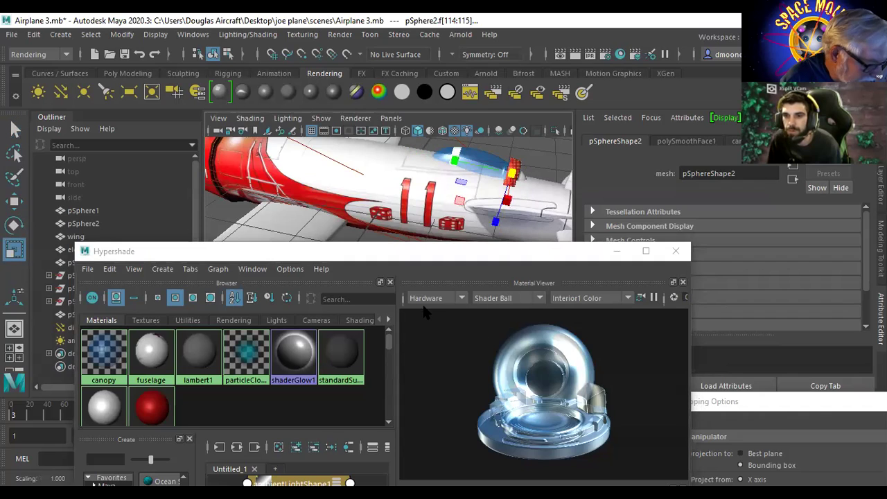
{"action": "left_click", "coordinate": [426, 298]}
{"action": "left_click_drag", "start_coordinate": [408, 220], "coordinate": [361, 220], "text": "alt"}
{"action": "left_click_drag", "start_coordinate": [469, 190], "coordinate": [454, 192]}
{"action": "left_click_drag", "start_coordinate": [496, 166], "coordinate": [447, 178], "text": "alt"}
{"action": "left_click", "coordinate": [519, 168]}
{"action": "left_click_drag", "start_coordinate": [483, 236], "coordinate": [521, 239], "text": "alt"}
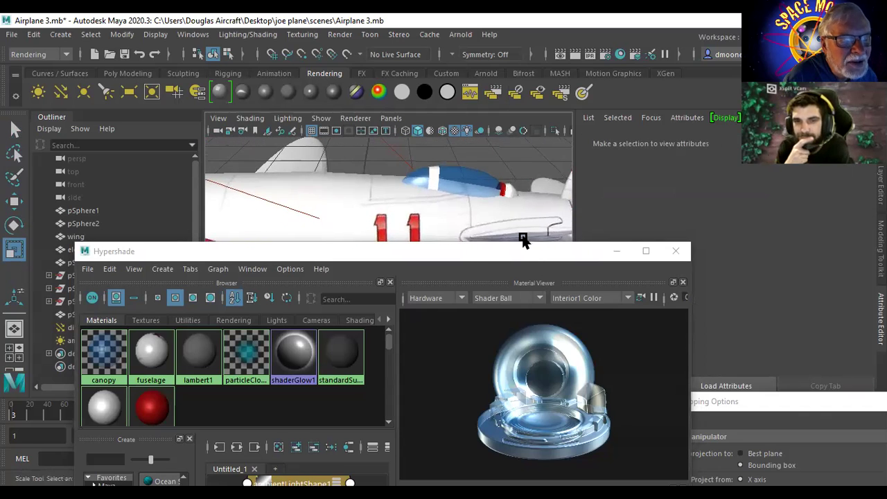
Step: Reselect the red band faces on the canopy and create a set from them with the default settings
{"action": "left_click", "coordinate": [503, 239]}
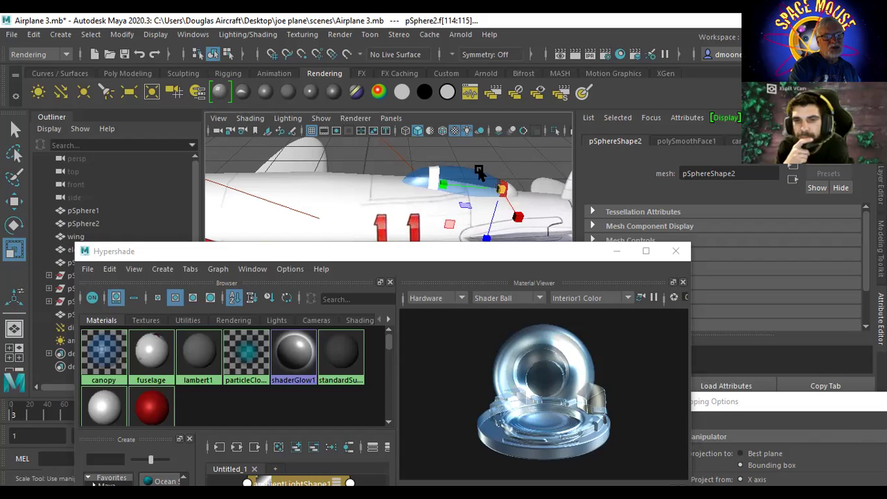
{"action": "left_click", "coordinate": [91, 36]}
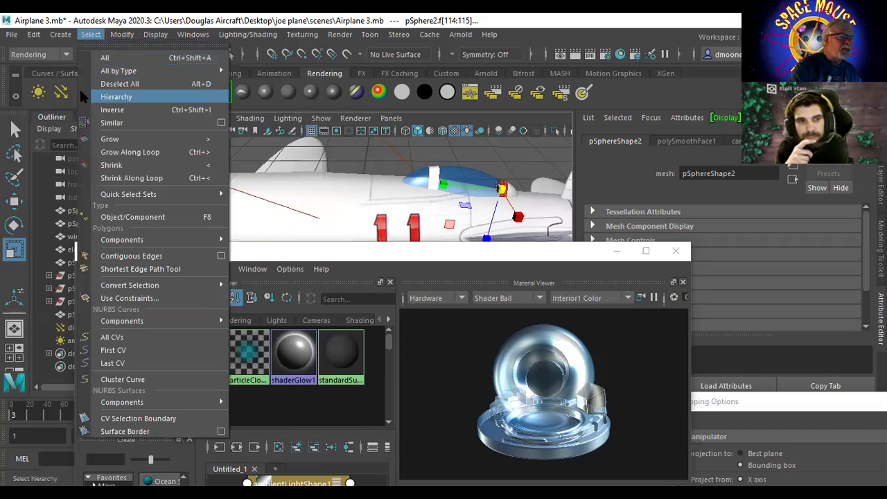
{"action": "left_click", "coordinate": [52, 36]}
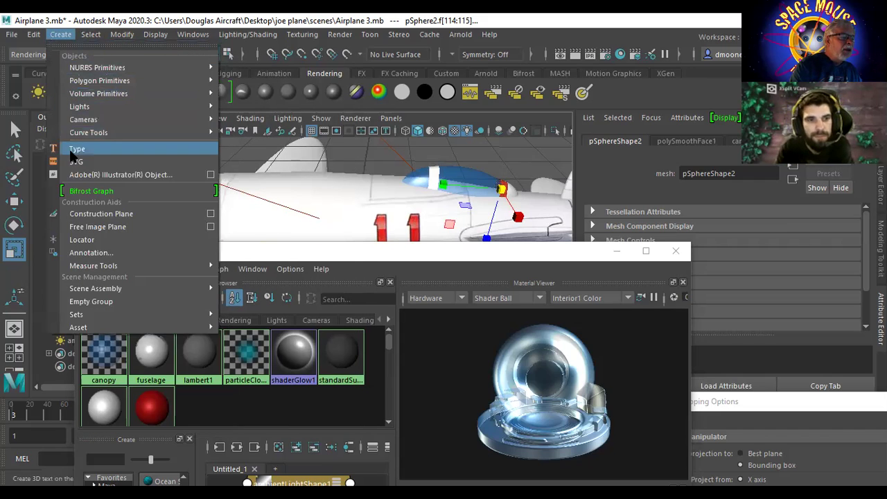
{"action": "mouse_move", "coordinate": [107, 315]}
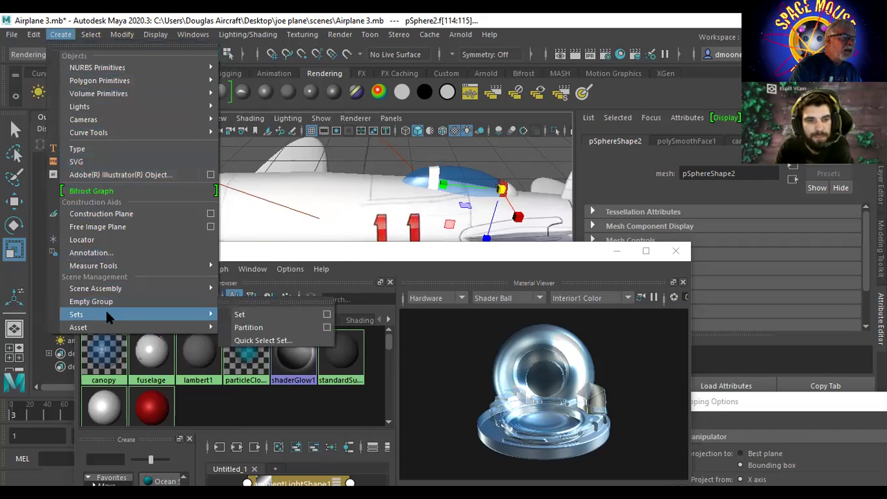
{"action": "left_click", "coordinate": [244, 310]}
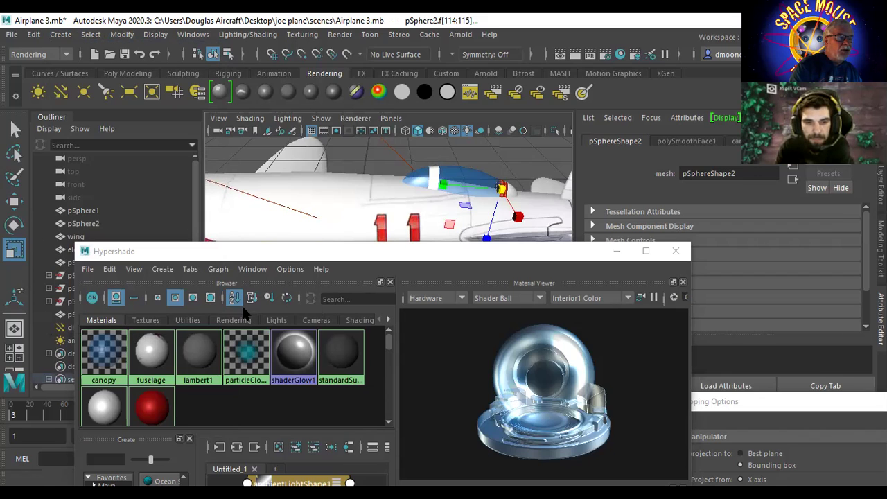
{"action": "left_click", "coordinate": [233, 300]}
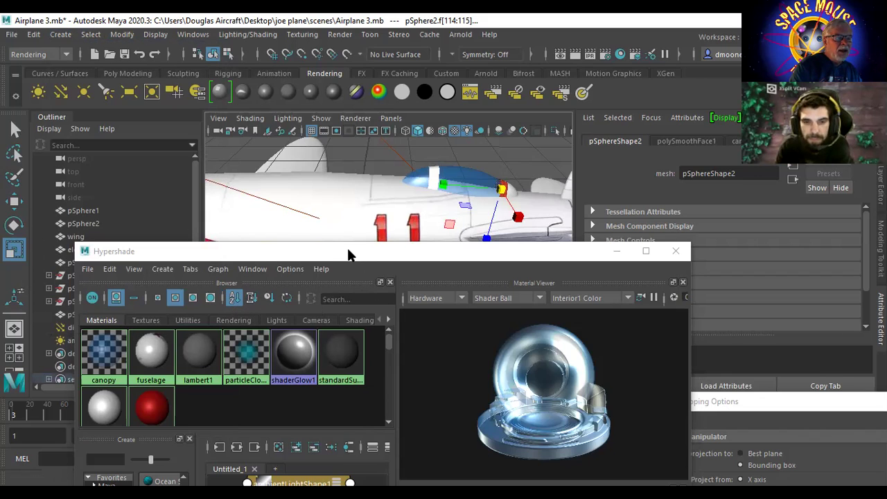
Step: Create a quick select set named "roll bar" from the selected red canopy faces
{"action": "left_click_drag", "start_coordinate": [348, 254], "coordinate": [367, 431]}
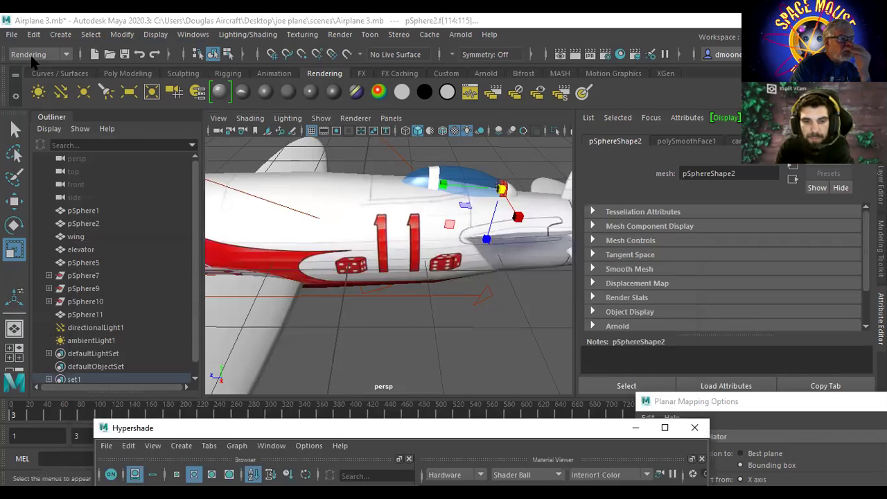
{"action": "left_click", "coordinate": [61, 35]}
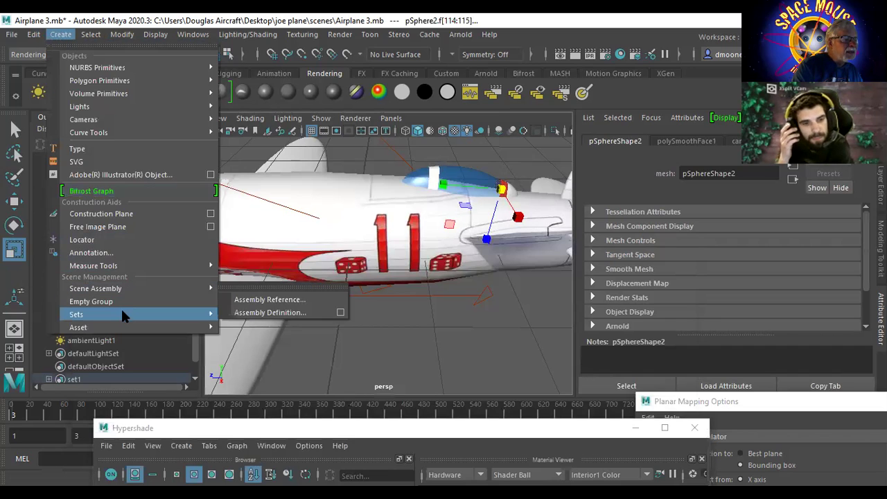
{"action": "mouse_move", "coordinate": [128, 312]}
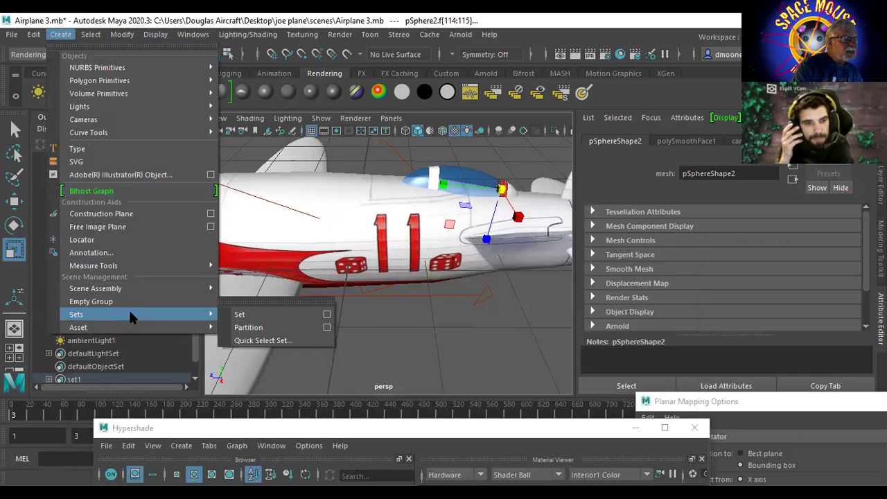
{"action": "left_click", "coordinate": [264, 340]}
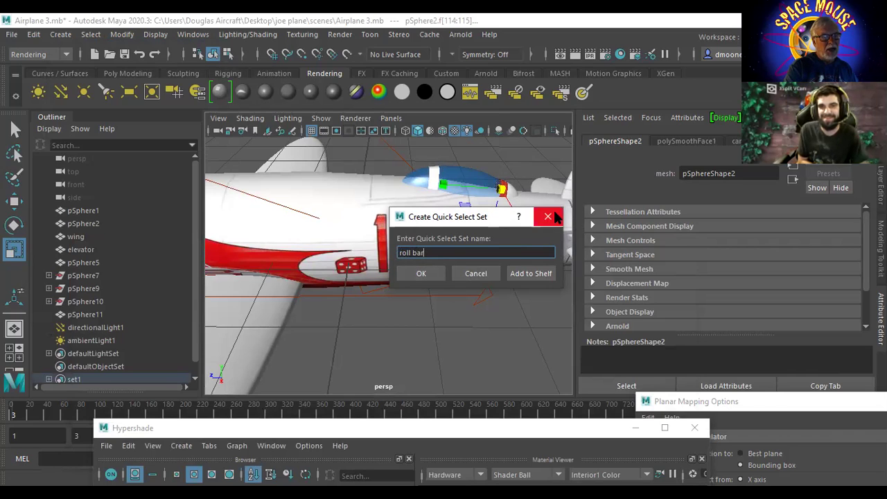
{"action": "left_click", "coordinate": [421, 273]}
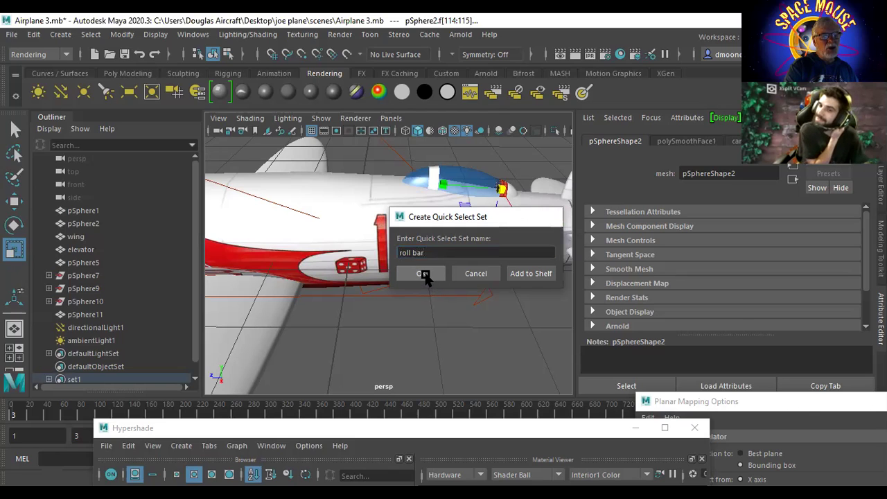
Step: Clear the selection, recall the red canopy faces with the roll_bar quick select set, and deselect them
{"action": "left_click", "coordinate": [494, 151]}
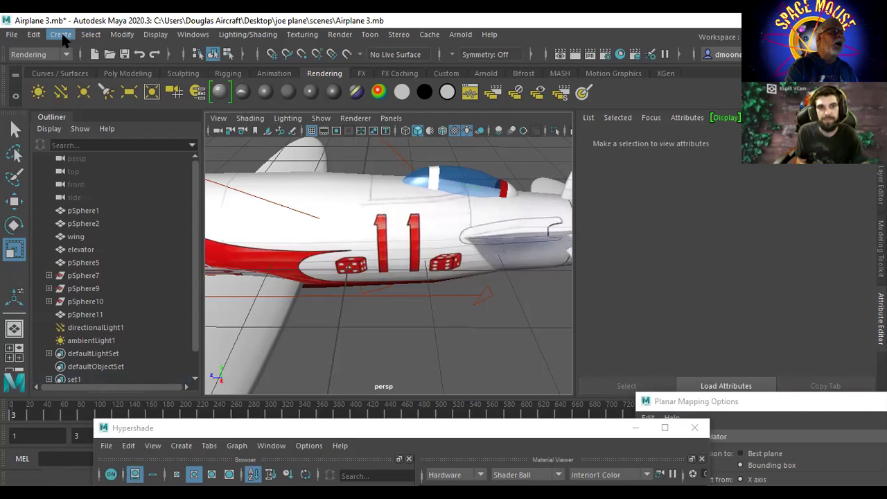
{"action": "left_click", "coordinate": [90, 34]}
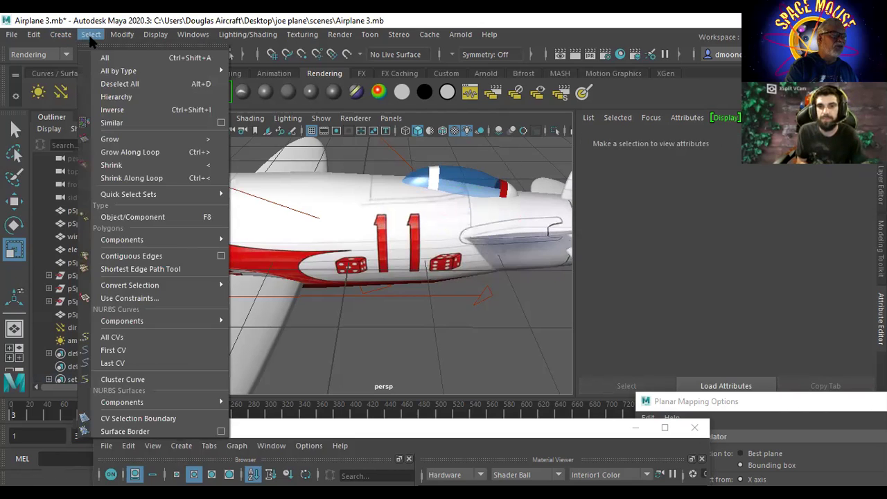
{"action": "mouse_move", "coordinate": [149, 195]}
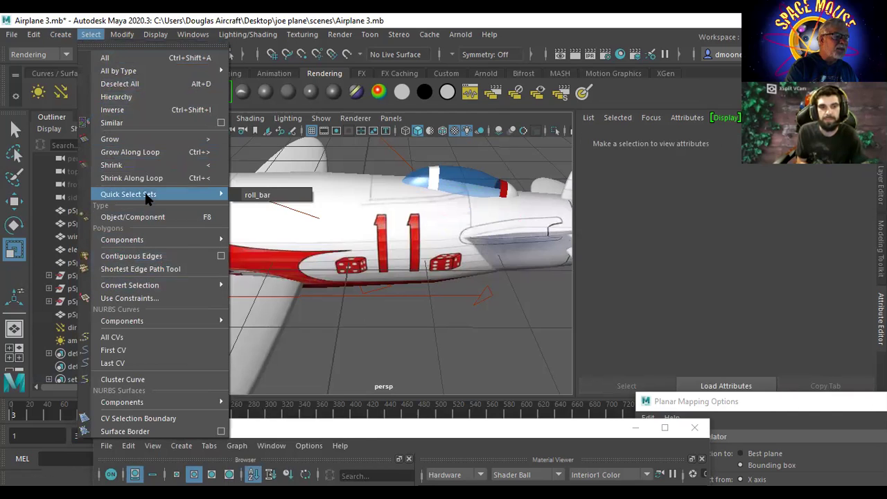
{"action": "left_click", "coordinate": [277, 201]}
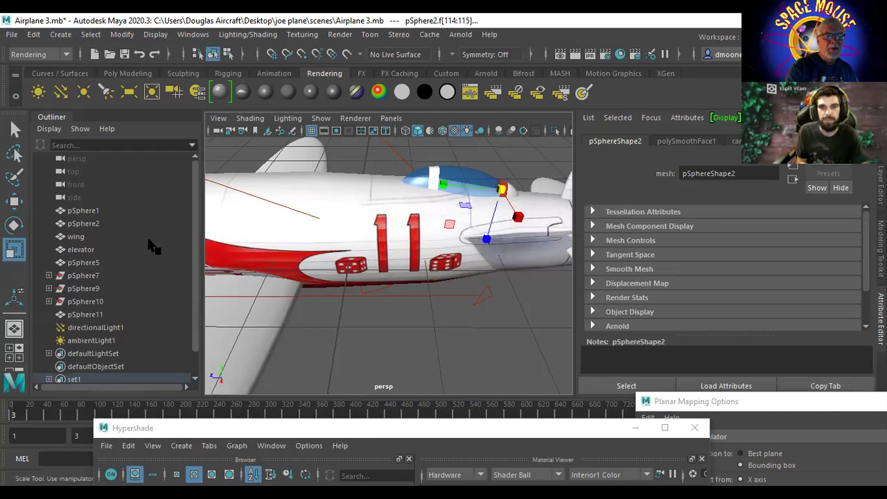
{"action": "left_click", "coordinate": [368, 159]}
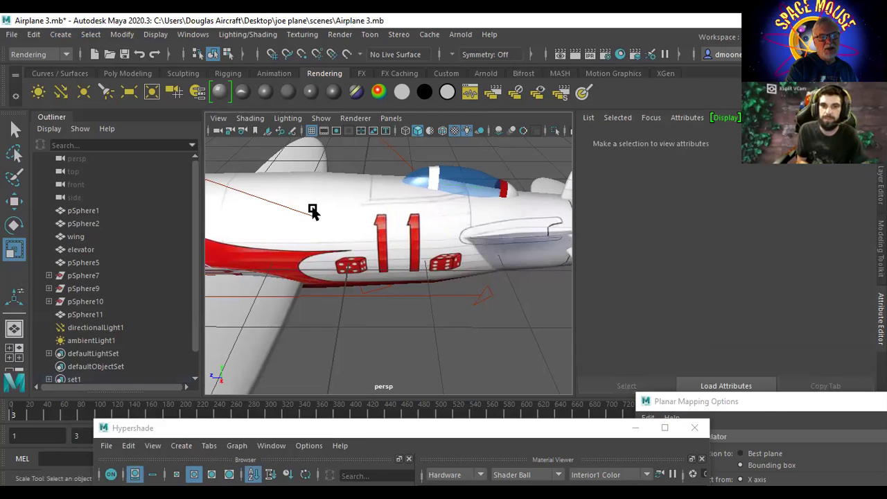
{"action": "left_click", "coordinate": [54, 34]}
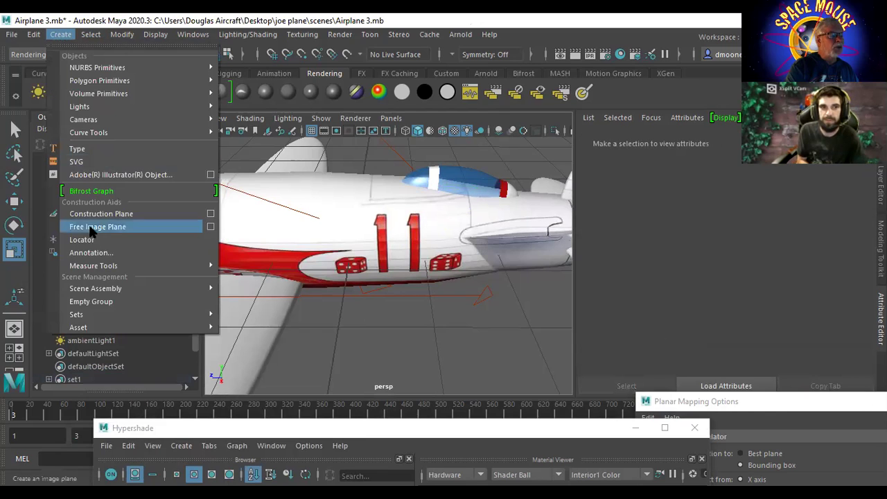
{"action": "mouse_move", "coordinate": [102, 315]}
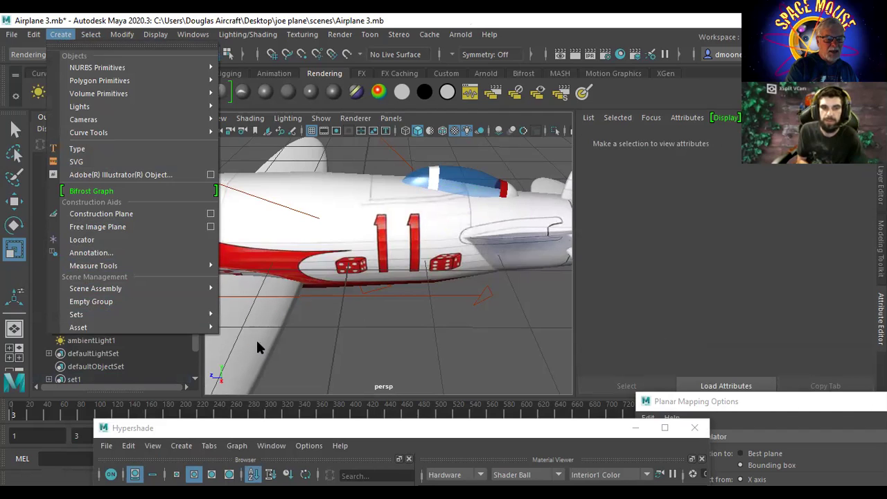
{"action": "mouse_move", "coordinate": [118, 34]}
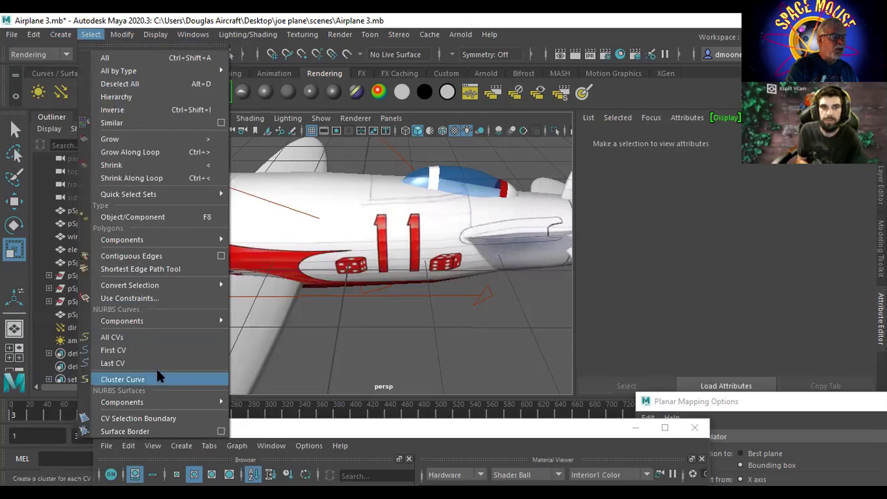
{"action": "mouse_move", "coordinate": [147, 196]}
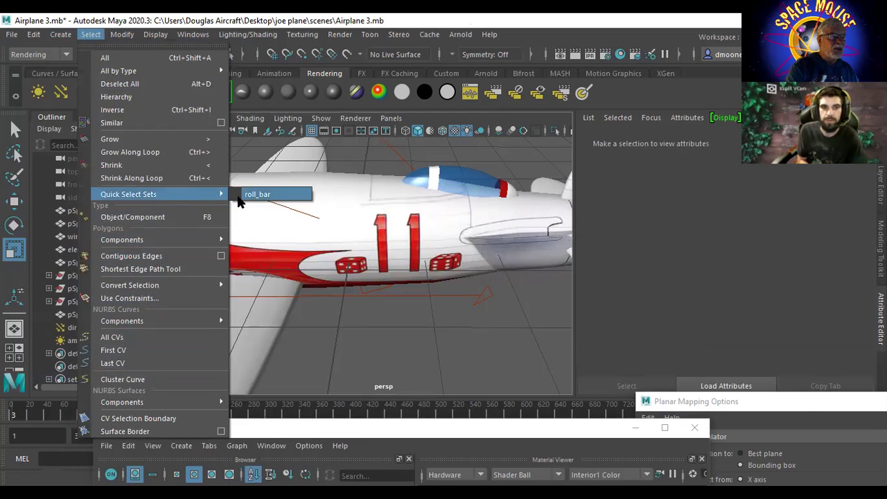
{"action": "left_click", "coordinate": [457, 326]}
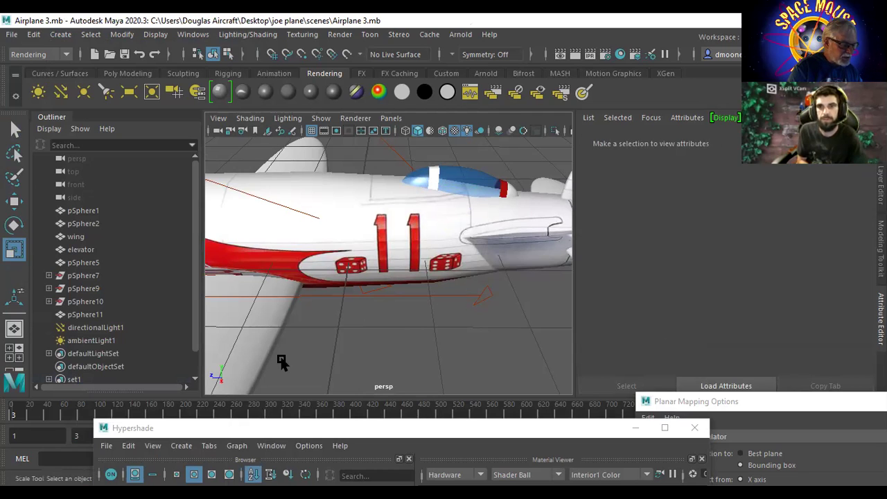
Step: Widen the Hypershade's list of creatable nodes and create a new Anisotropic material
{"action": "left_click_drag", "start_coordinate": [346, 317], "coordinate": [276, 308], "text": "alt"}
{"action": "right_click_drag", "start_coordinate": [275, 308], "coordinate": [188, 293], "text": "alt"}
{"action": "left_click_drag", "start_coordinate": [214, 293], "coordinate": [319, 305], "text": "alt"}
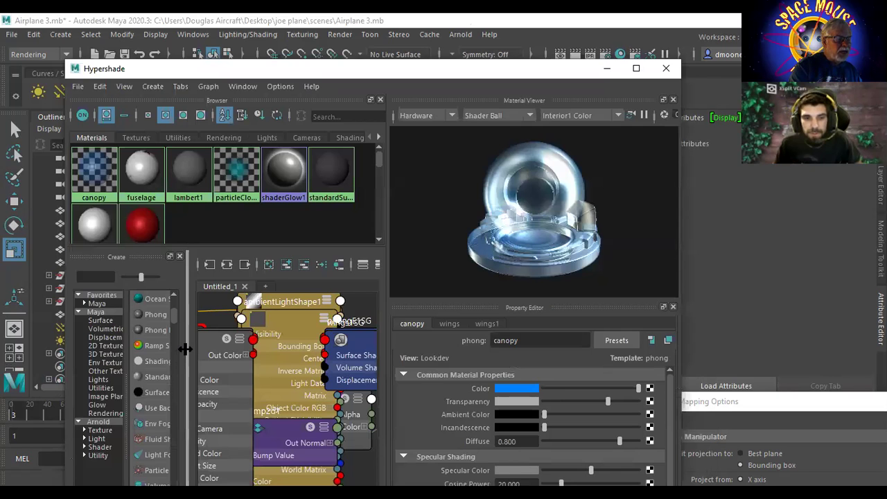
{"action": "left_click_drag", "start_coordinate": [186, 349], "coordinate": [380, 375]}
{"action": "scroll", "coordinate": [275, 310], "scroll_direction": "up", "scroll_amount": 5}
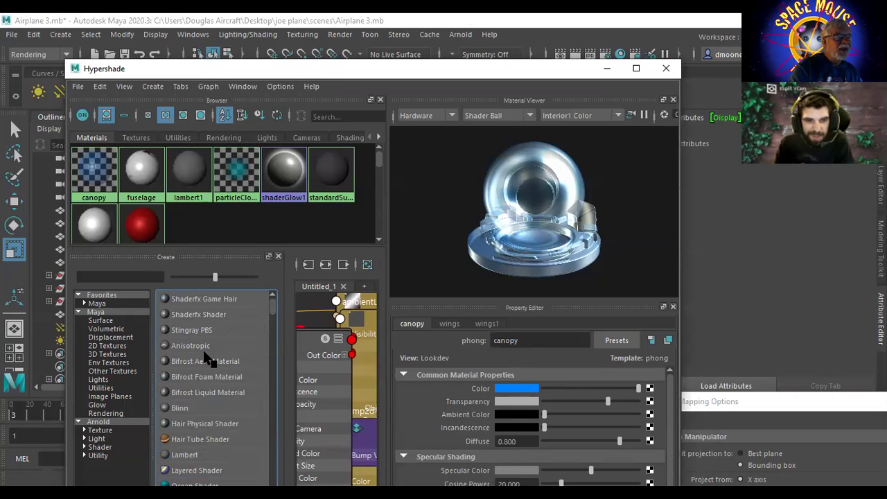
{"action": "left_click", "coordinate": [168, 346]}
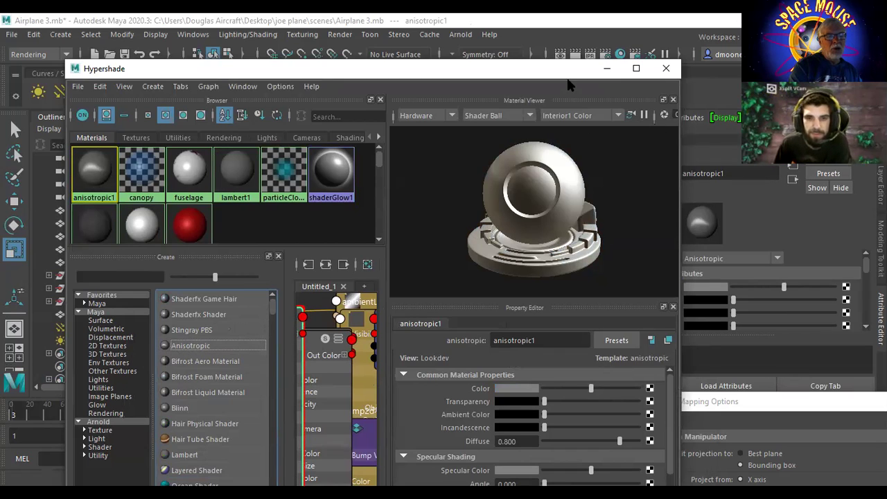
Step: Set the anisotropic material's color to a muted blue-gray, about R 0.438, G 0.452, B 0.519
{"action": "left_click_drag", "start_coordinate": [567, 71], "coordinate": [512, 314]}
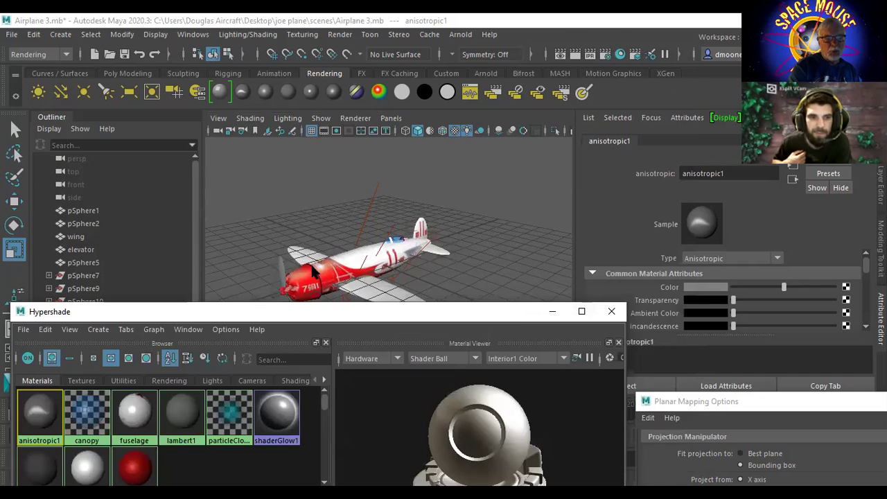
{"action": "left_click", "coordinate": [705, 287]}
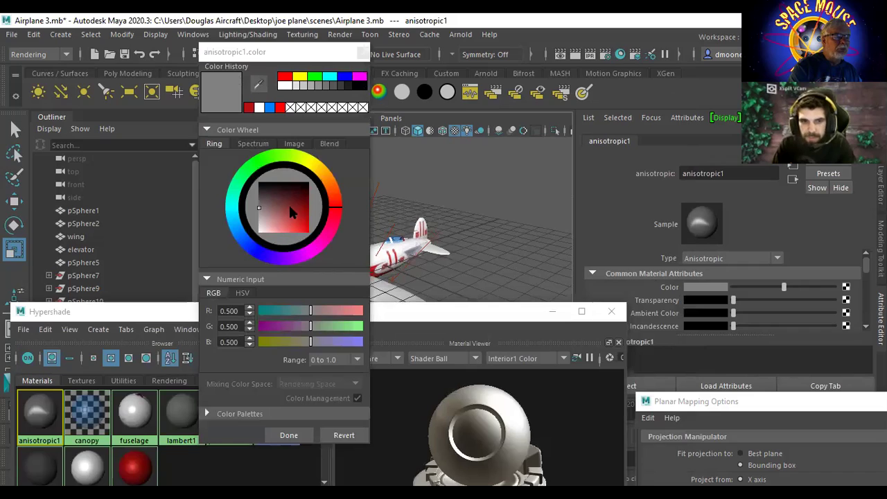
{"action": "left_click", "coordinate": [262, 215]}
{"action": "left_click", "coordinate": [261, 217]}
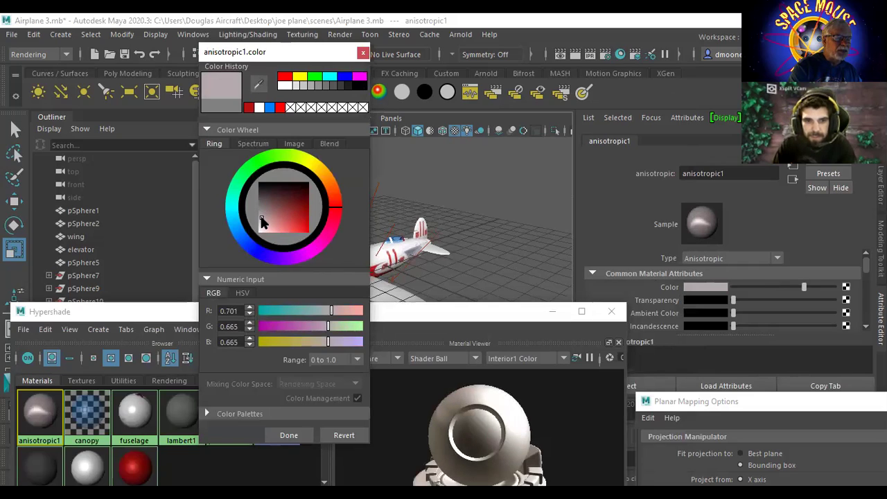
{"action": "left_click", "coordinate": [253, 251]}
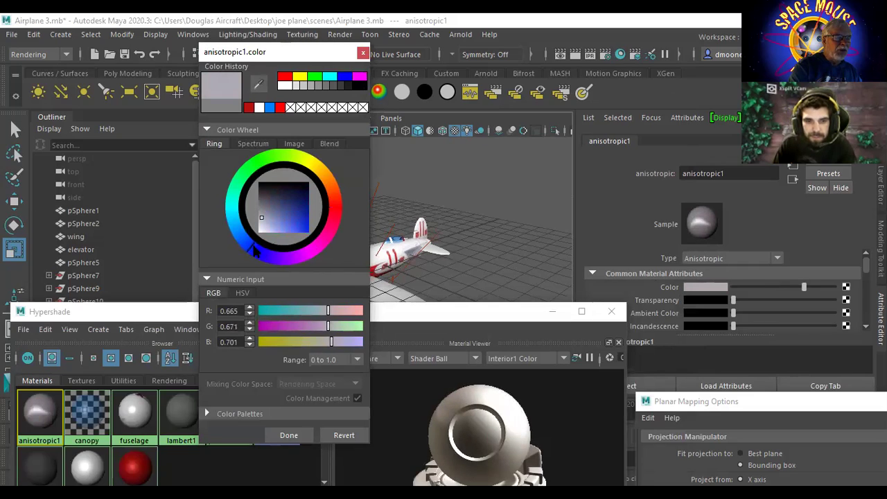
{"action": "left_click_drag", "start_coordinate": [260, 218], "coordinate": [268, 211]}
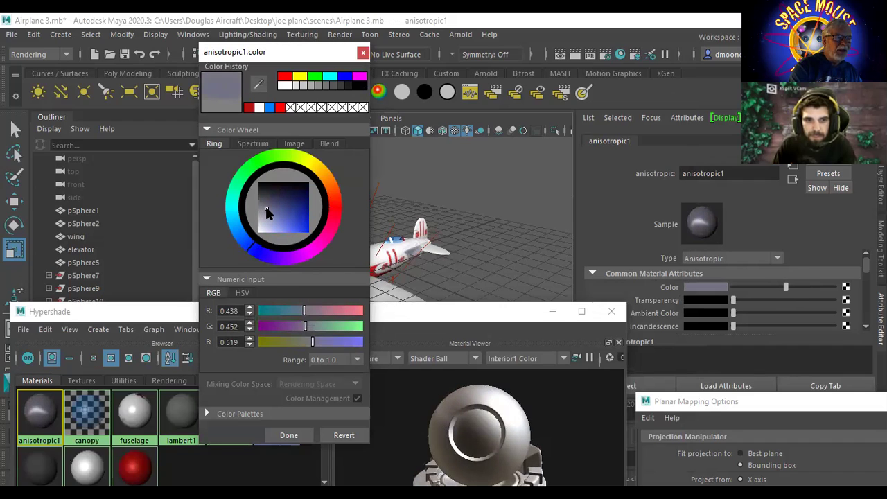
{"action": "left_click", "coordinate": [286, 434]}
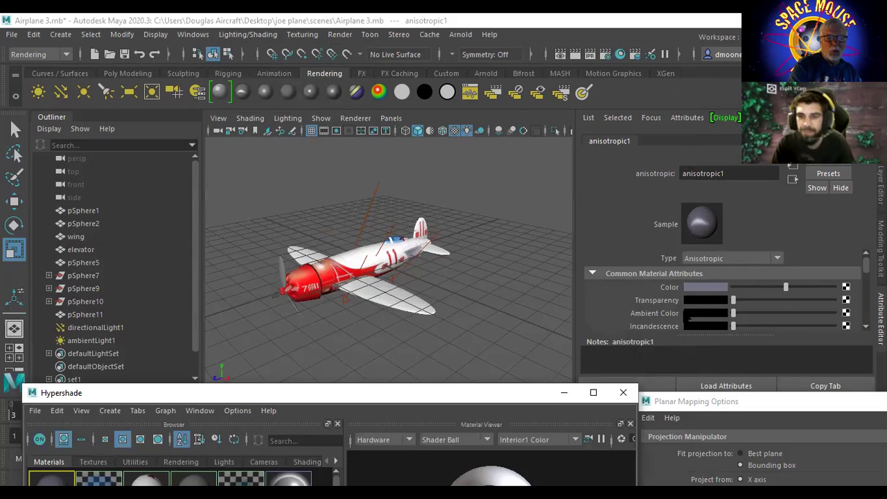
Step: Rename the anisotropic material as prop
{"action": "double_click", "coordinate": [340, 395]}
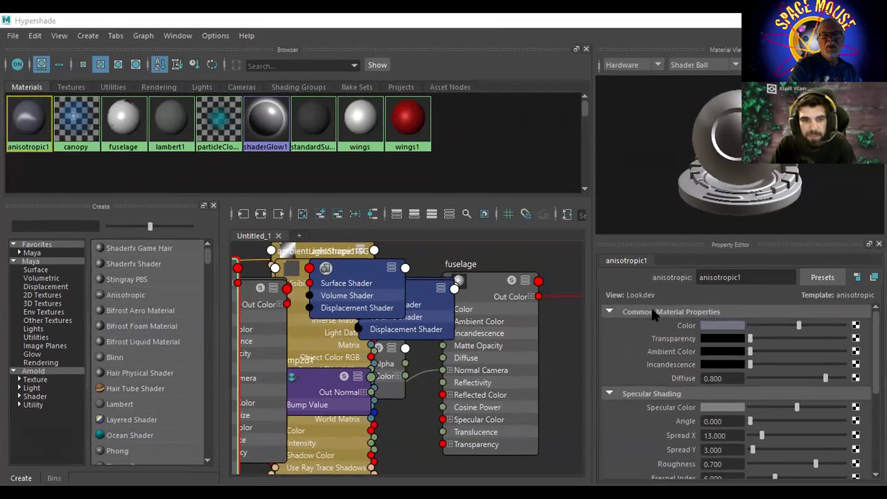
{"action": "double_click", "coordinate": [647, 24]}
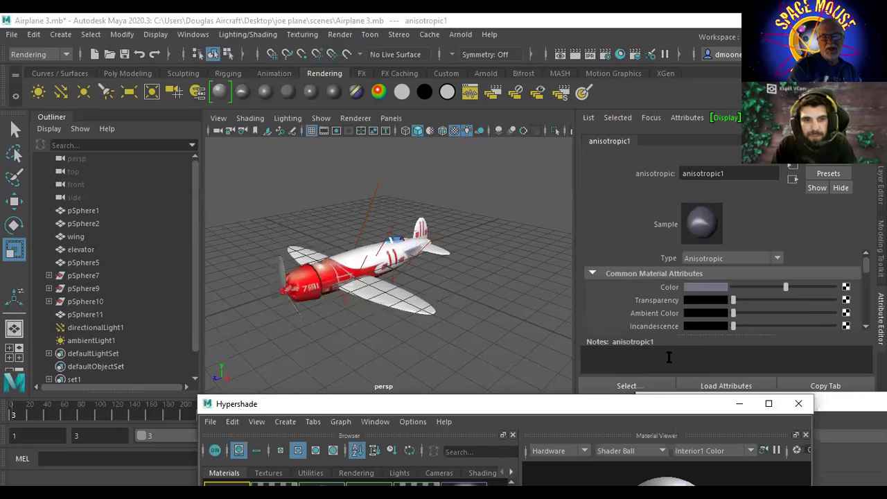
{"action": "double_click", "coordinate": [742, 176]}
{"action": "type", "text": "prop"}
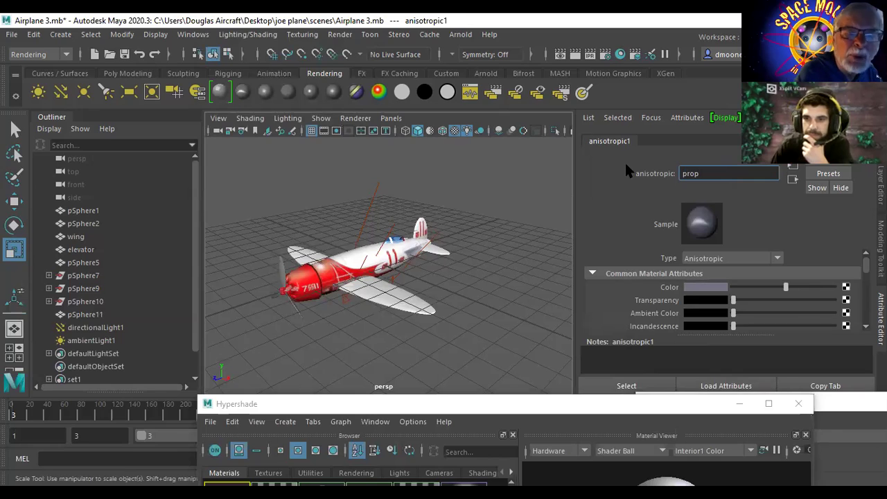
{"action": "key", "text": "Return"}
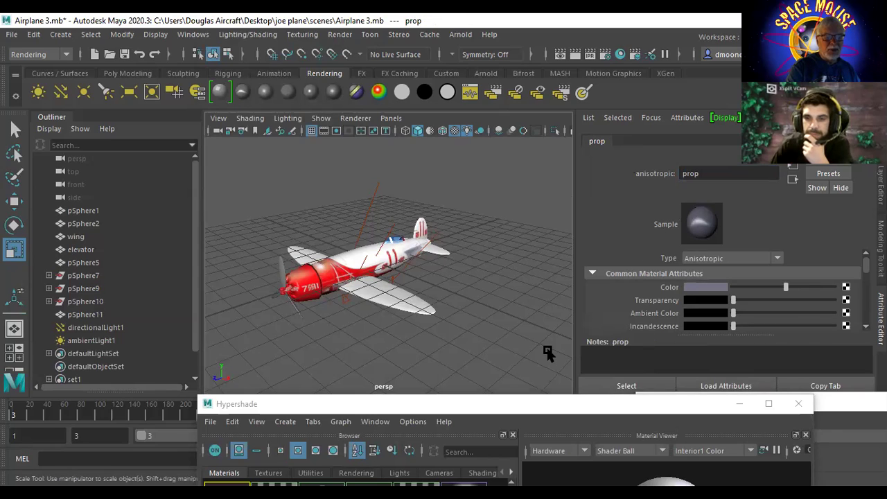
Step: Assign the prop material to the propeller mesh and clear the selection
{"action": "left_click_drag", "start_coordinate": [261, 409], "coordinate": [223, 311]}
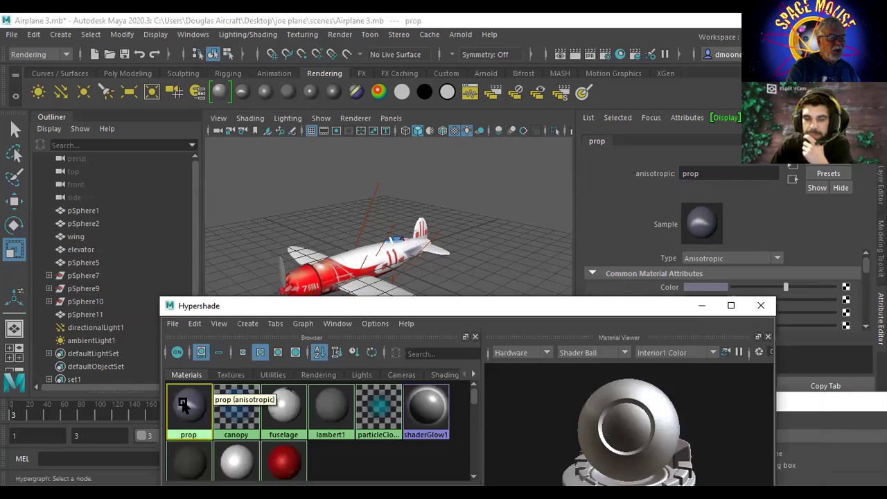
{"action": "left_click", "coordinate": [280, 272]}
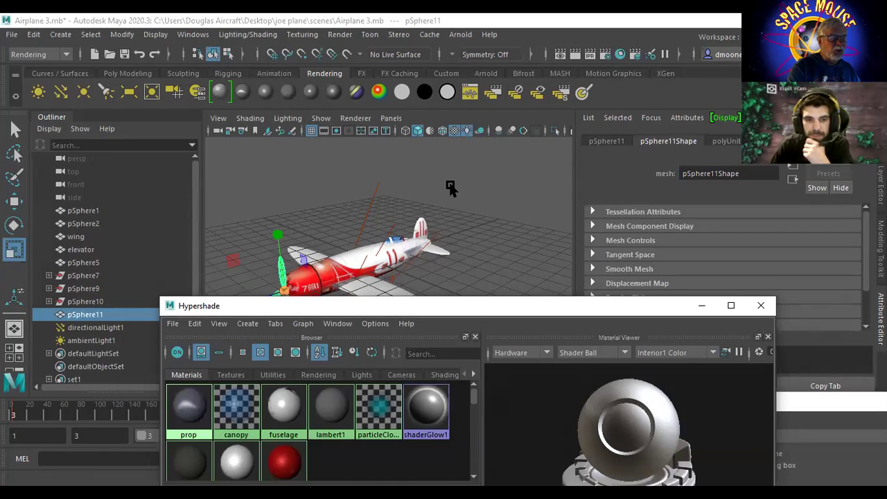
{"action": "left_click", "coordinate": [491, 241]}
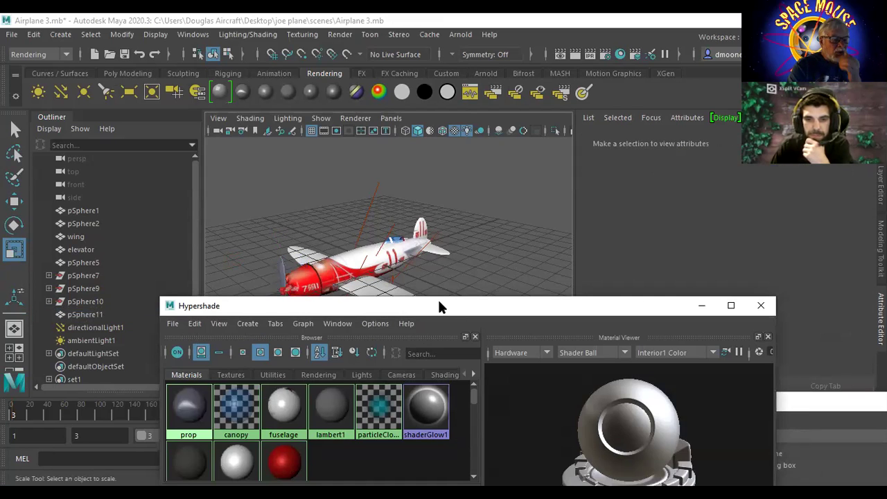
Step: Render a close-up of the airplane's nose and propeller seen straight from the front, and close the render
{"action": "left_click_drag", "start_coordinate": [440, 305], "coordinate": [453, 400]}
{"action": "left_click_drag", "start_coordinate": [355, 285], "coordinate": [415, 265], "text": "alt"}
{"action": "scroll", "coordinate": [414, 263], "scroll_direction": "up", "scroll_amount": 10}
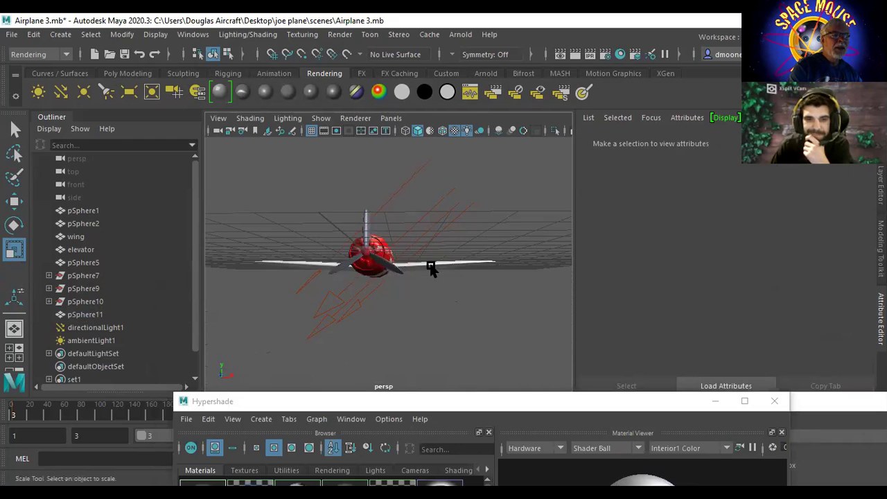
{"action": "scroll", "coordinate": [449, 299], "scroll_direction": "down", "scroll_amount": 10}
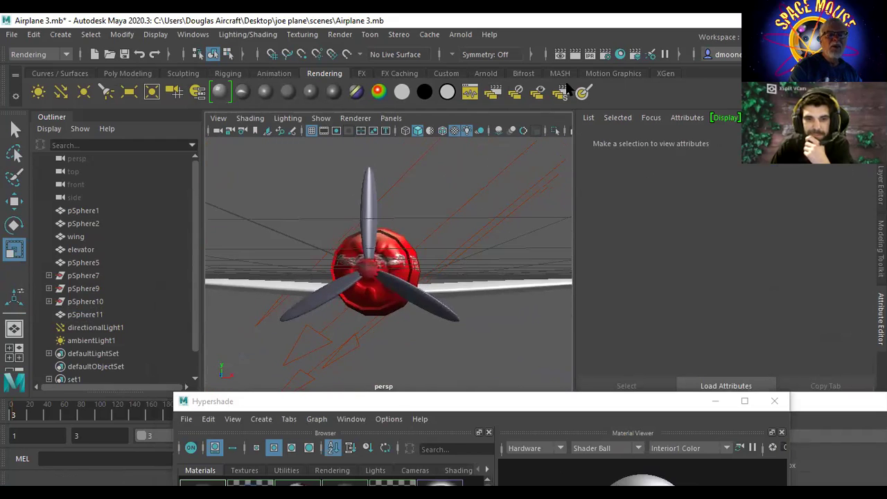
{"action": "left_click", "coordinate": [575, 55]}
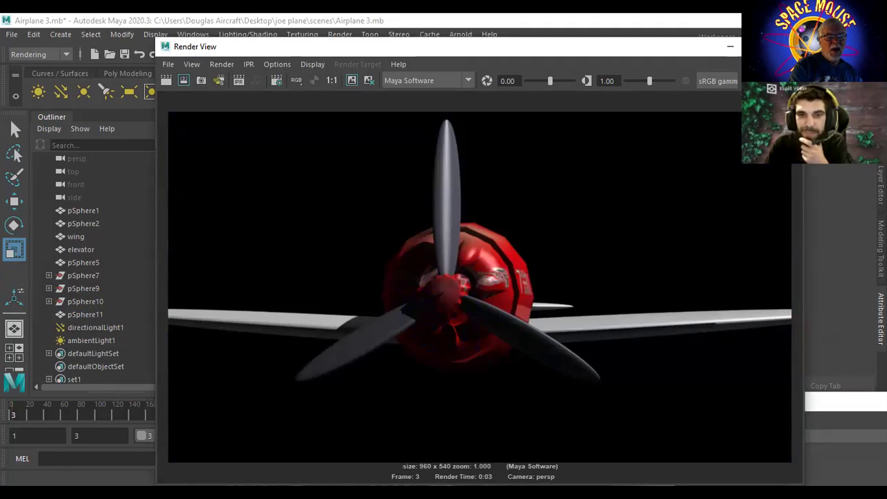
{"action": "left_click", "coordinate": [789, 46]}
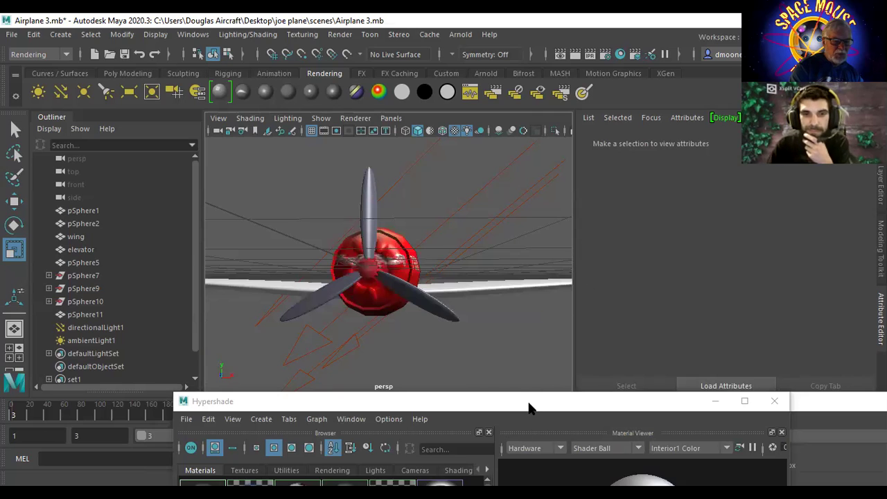
Step: Raise the prop material's Fresnel Index to 14.125 and render the front view of the propeller
{"action": "left_click_drag", "start_coordinate": [530, 403], "coordinate": [336, 303]}
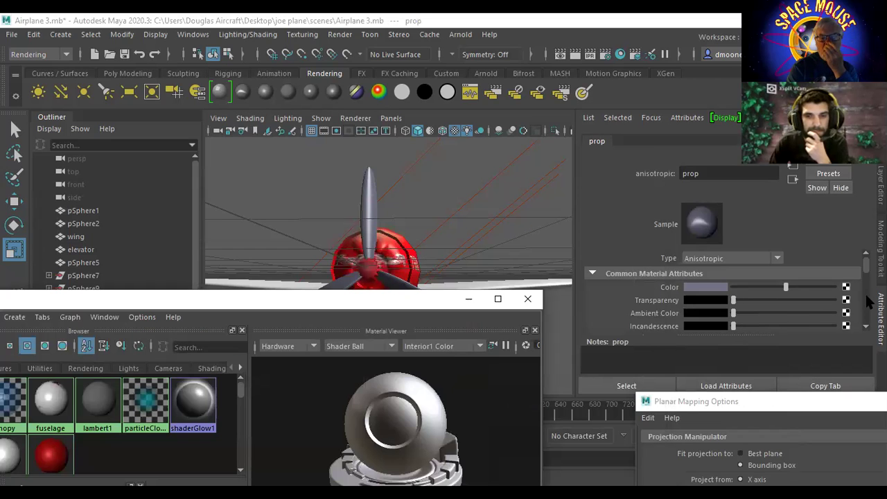
{"action": "scroll", "coordinate": [866, 266], "scroll_direction": "down", "scroll_amount": 2}
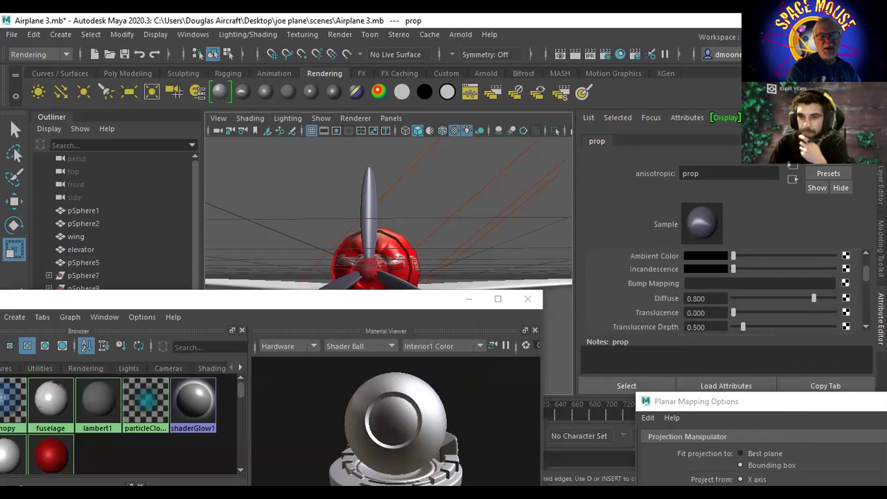
{"action": "scroll", "coordinate": [728, 291], "scroll_direction": "down", "scroll_amount": 5}
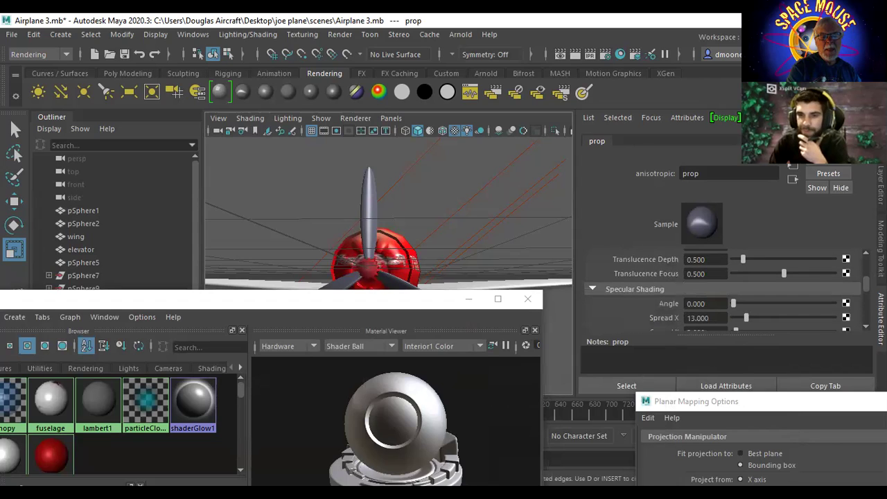
{"action": "scroll", "coordinate": [727, 291], "scroll_direction": "down", "scroll_amount": 1}
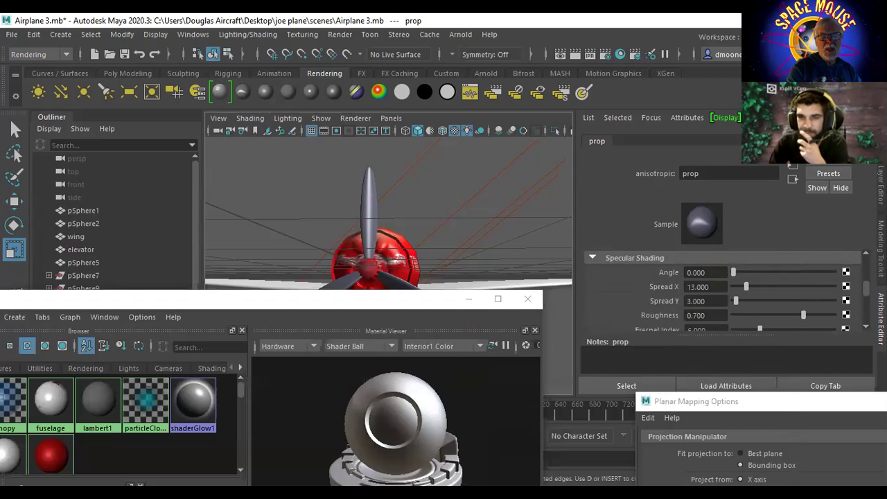
{"action": "scroll", "coordinate": [723, 290], "scroll_direction": "down", "scroll_amount": 1}
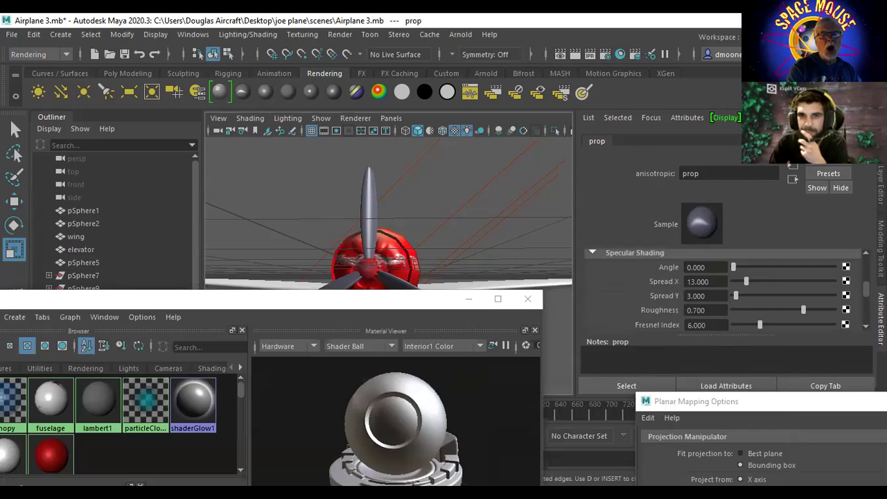
{"action": "scroll", "coordinate": [723, 291], "scroll_direction": "down", "scroll_amount": 4}
{"action": "scroll", "coordinate": [723, 291], "scroll_direction": "up", "scroll_amount": 3}
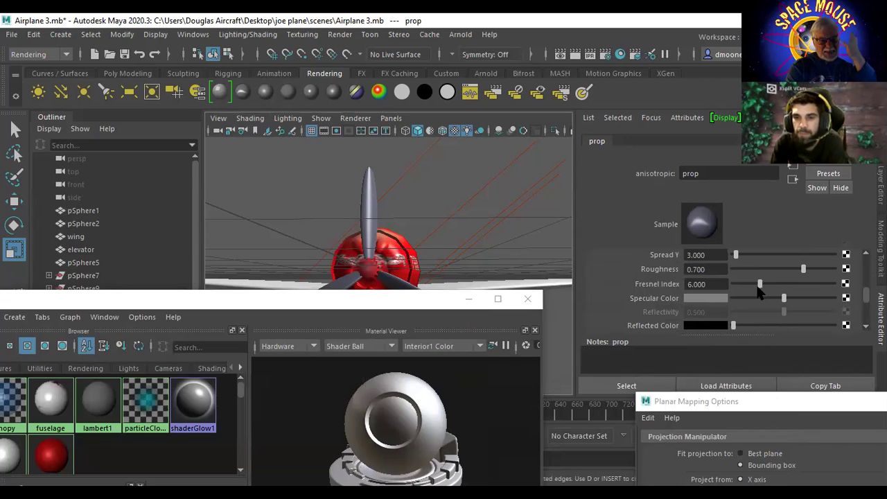
{"action": "left_click_drag", "start_coordinate": [758, 289], "coordinate": [779, 291]}
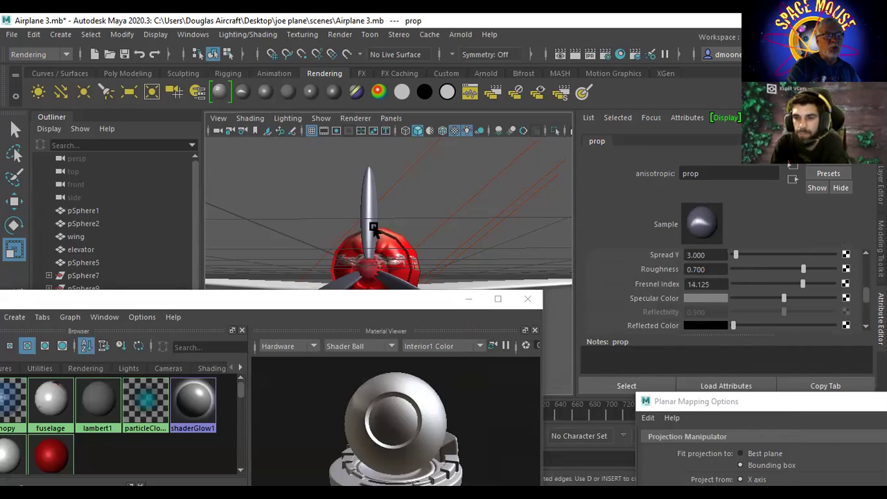
{"action": "left_click", "coordinate": [575, 54]}
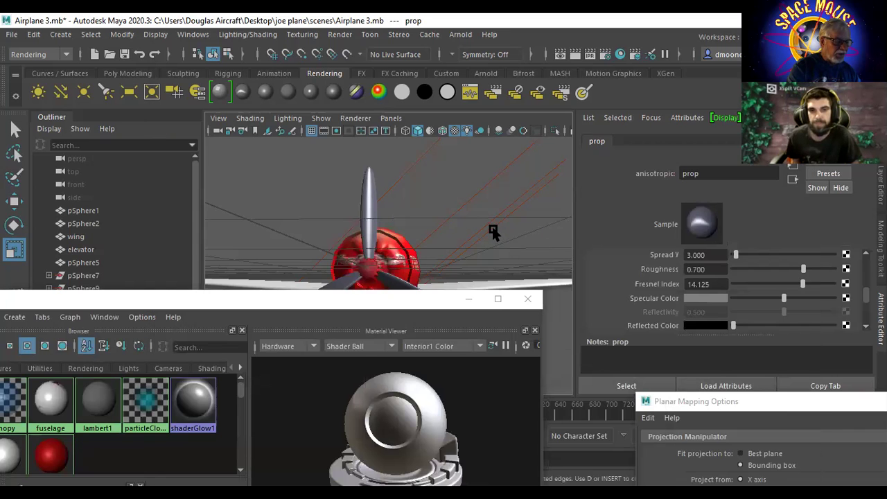
Step: Try rotating the directional light so that it shines on the propeller and nose, and deselect it
{"action": "left_click_drag", "start_coordinate": [493, 233], "coordinate": [406, 245], "text": "alt"}
{"action": "middle_click_drag", "start_coordinate": [411, 210], "coordinate": [532, 172], "text": "alt"}
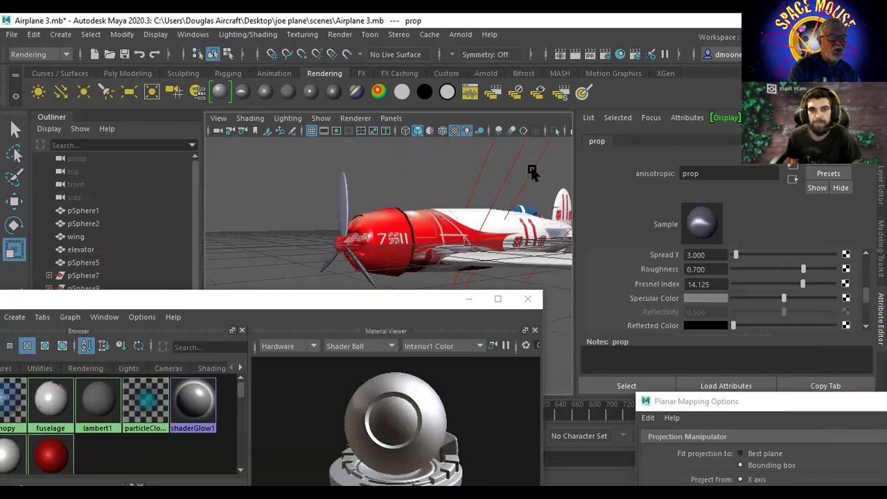
{"action": "left_click", "coordinate": [496, 182]}
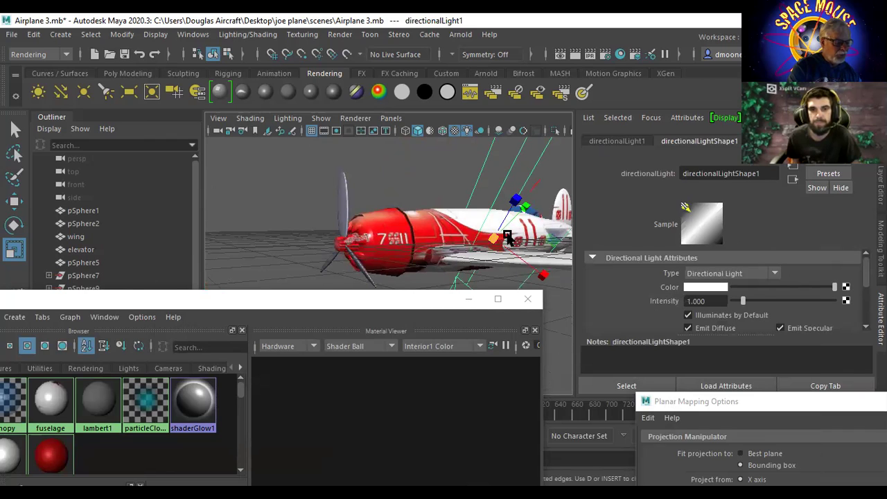
{"action": "key", "text": "e"}
{"action": "mouse_move", "coordinate": [516, 213]}
{"action": "left_mouse_down"}
{"action": "mouse_move", "coordinate": [452, 234]}
{"action": "mouse_move", "coordinate": [440, 269]}
{"action": "mouse_move", "coordinate": [461, 255]}
{"action": "mouse_move", "coordinate": [429, 252]}
{"action": "mouse_move", "coordinate": [472, 246]}
{"action": "mouse_move", "coordinate": [396, 277]}
{"action": "left_mouse_up"}
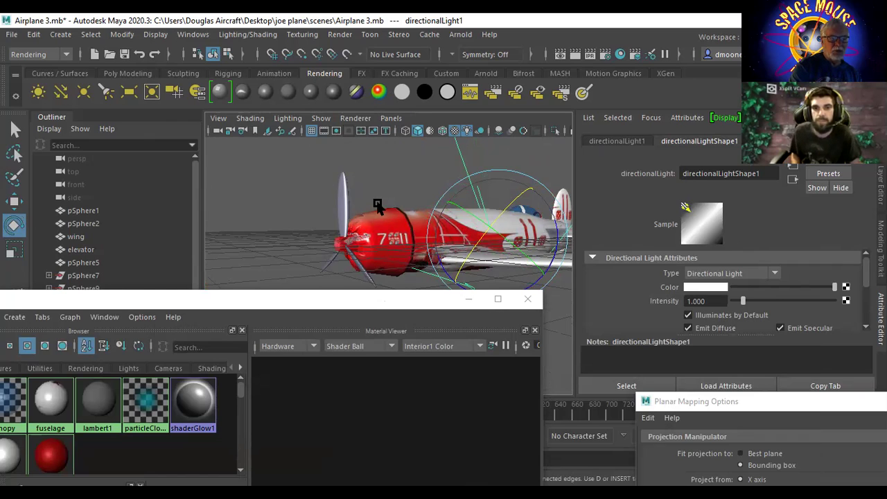
{"action": "left_click", "coordinate": [395, 183]}
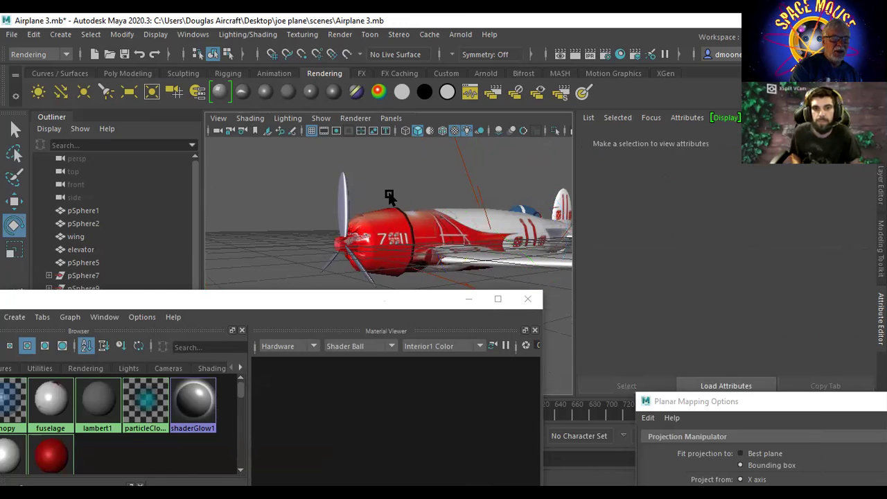
Step: Render the whole airplane from a raised three-quarter front view and close the render
{"action": "left_click_drag", "start_coordinate": [408, 218], "coordinate": [434, 214], "text": "alt"}
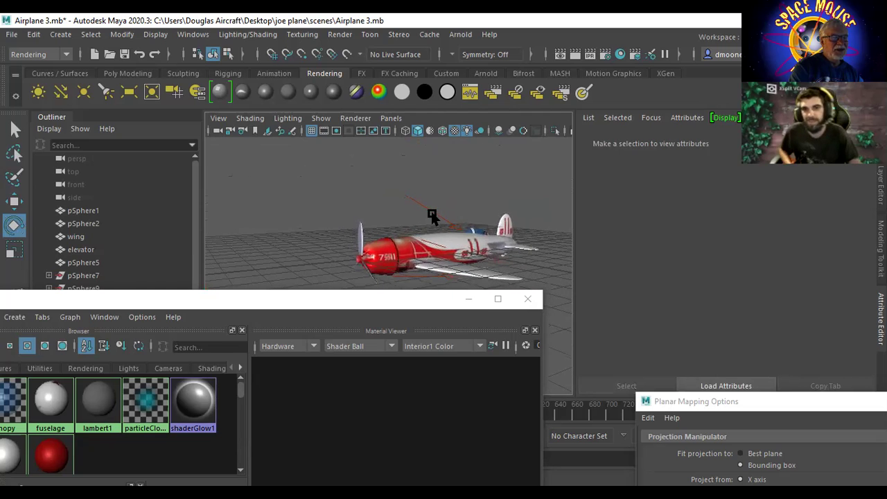
{"action": "right_click_drag", "start_coordinate": [434, 215], "coordinate": [552, 229], "text": "alt"}
{"action": "left_click_drag", "start_coordinate": [552, 229], "coordinate": [402, 249], "text": "alt"}
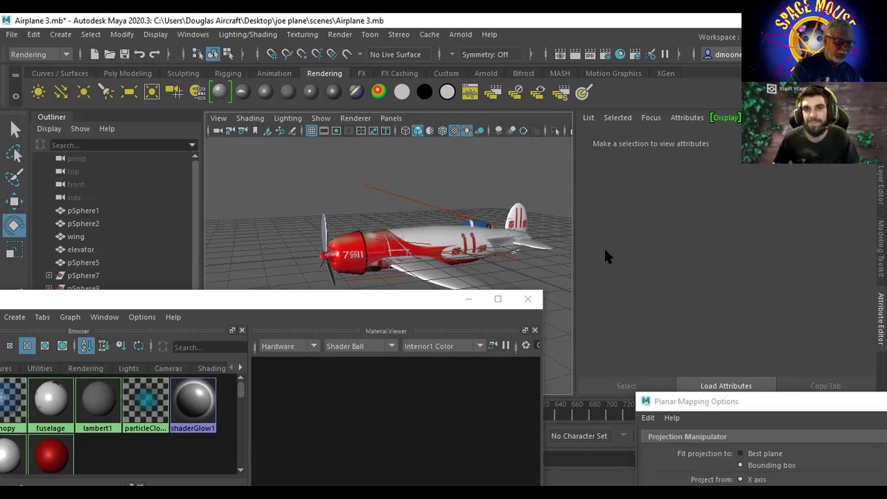
{"action": "middle_click_drag", "start_coordinate": [414, 204], "coordinate": [410, 172], "text": "alt"}
{"action": "mouse_move", "coordinate": [410, 172]}
{"action": "left_mouse_down", "text": "alt"}
{"action": "mouse_move", "coordinate": [413, 248]}
{"action": "mouse_move", "coordinate": [420, 239]}
{"action": "mouse_move", "coordinate": [437, 255]}
{"action": "mouse_move", "coordinate": [414, 249]}
{"action": "left_mouse_up", "text": "alt"}
{"action": "left_click_drag", "start_coordinate": [435, 218], "coordinate": [418, 201], "text": "alt"}
{"action": "right_click_drag", "start_coordinate": [447, 196], "coordinate": [389, 236], "text": "alt"}
{"action": "left_click_drag", "start_coordinate": [390, 235], "coordinate": [382, 232], "text": "alt"}
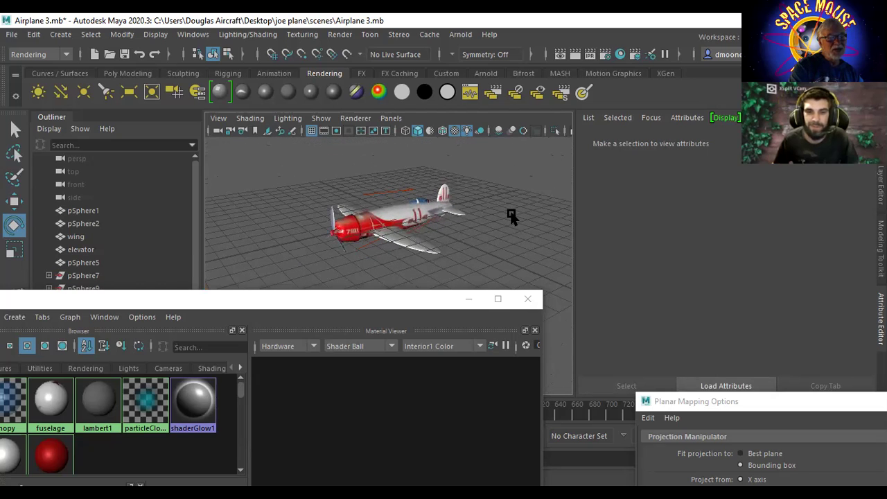
{"action": "left_click", "coordinate": [560, 54]}
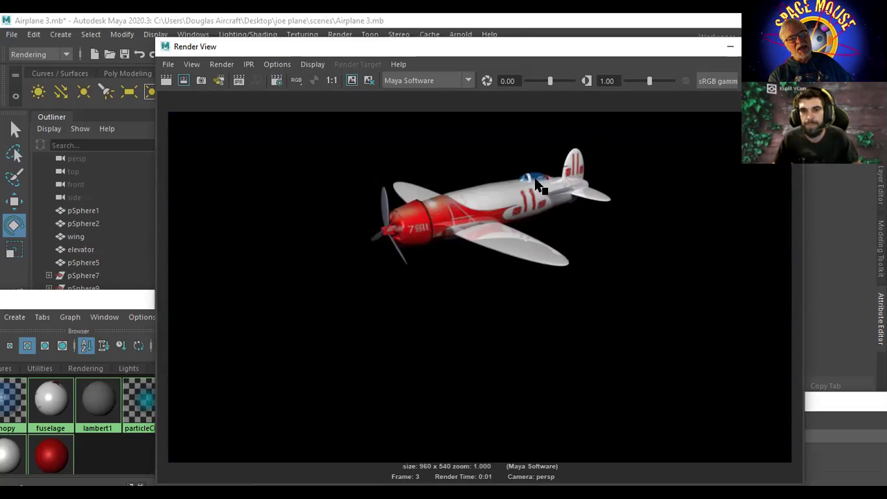
{"action": "left_click", "coordinate": [730, 46]}
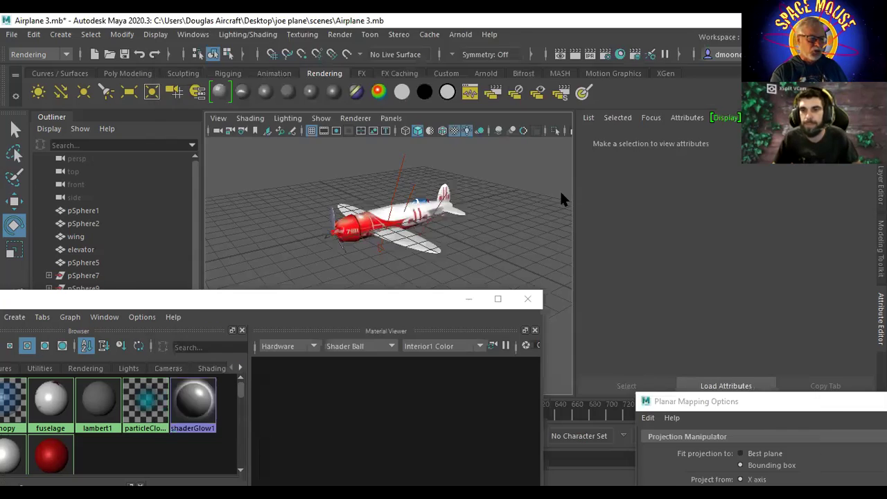
Step: Duplicate the canopy mesh in place
{"action": "left_click_drag", "start_coordinate": [489, 205], "coordinate": [485, 246], "text": "alt"}
{"action": "right_click_drag", "start_coordinate": [485, 246], "coordinate": [575, 271], "text": "alt"}
{"action": "left_click_drag", "start_coordinate": [493, 245], "coordinate": [356, 263], "text": "alt"}
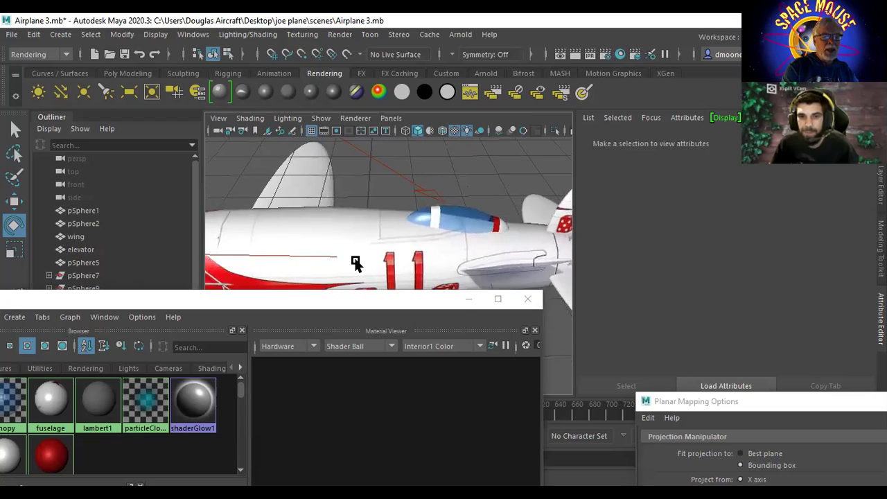
{"action": "left_click", "coordinate": [463, 219]}
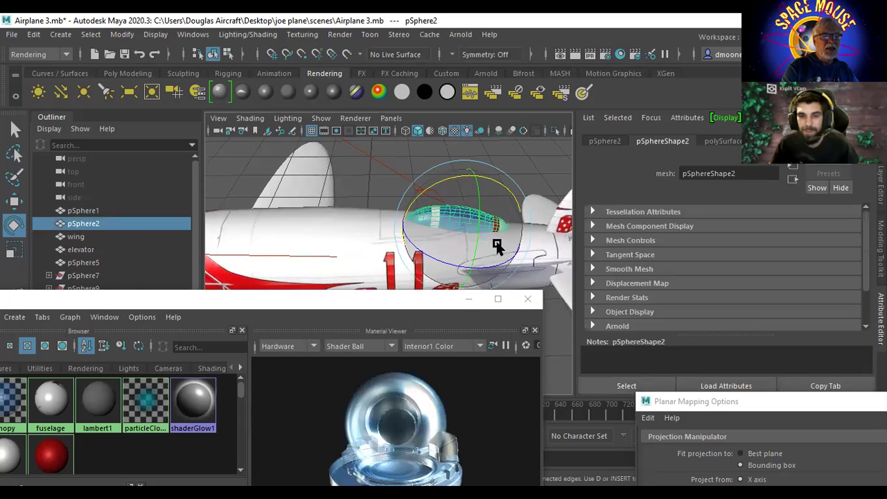
{"action": "left_click", "coordinate": [296, 94]}
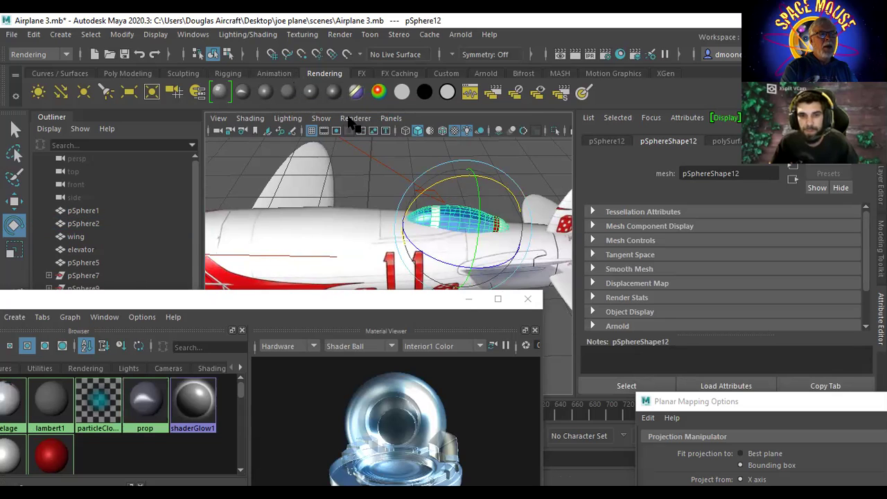
Step: Subtract the duplicated canopy from the fuselage with a Boolean Difference, and deselect the result
{"action": "left_click", "coordinate": [322, 237]}
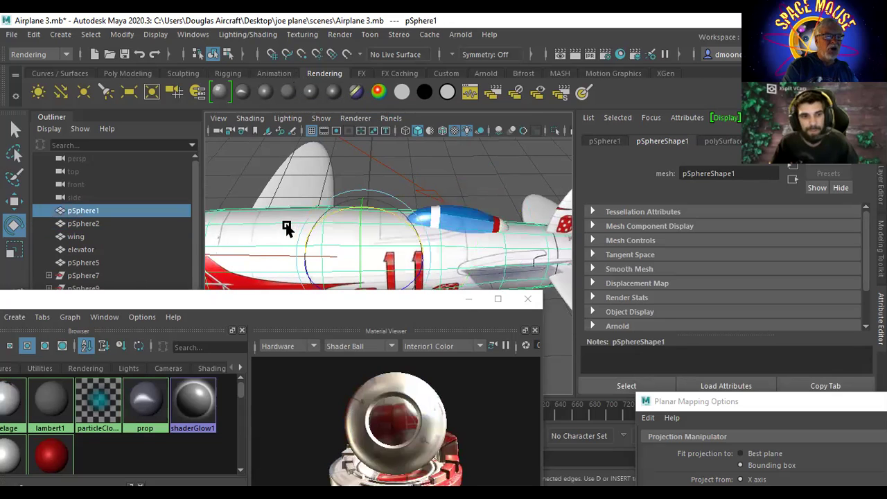
{"action": "left_click", "coordinate": [468, 221]}
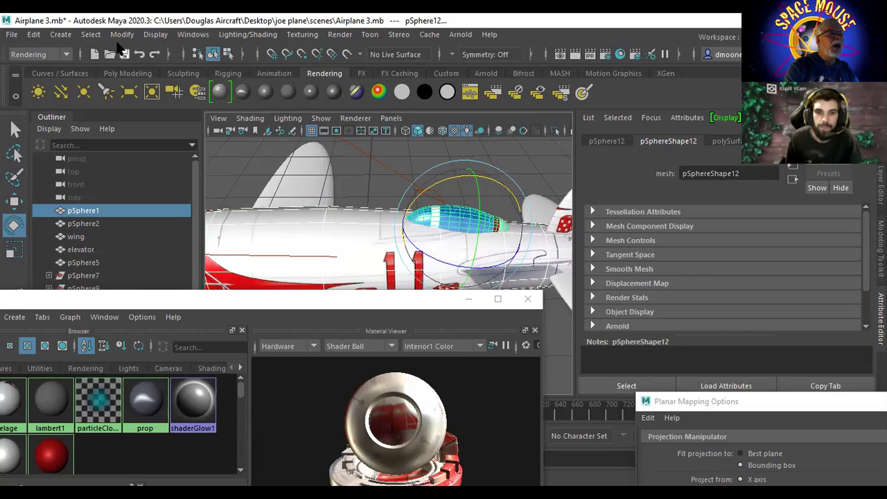
{"action": "left_click", "coordinate": [36, 55]}
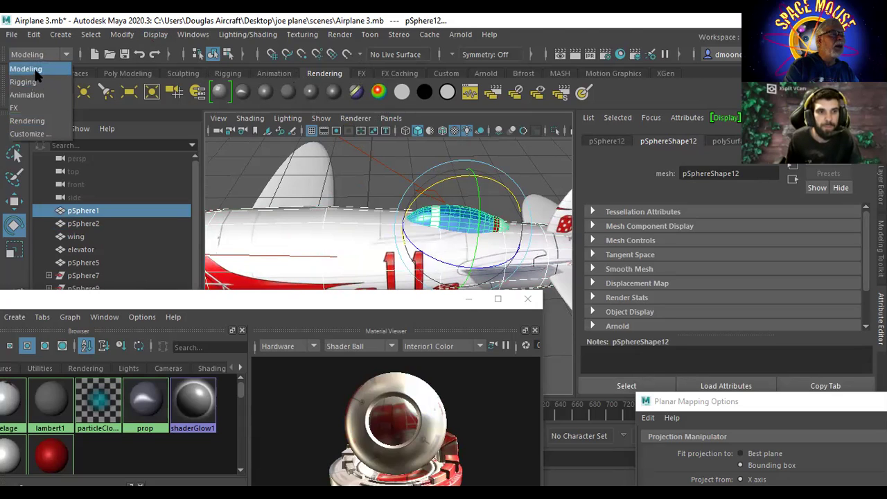
{"action": "left_click", "coordinate": [31, 66]}
{"action": "left_click", "coordinate": [227, 34]}
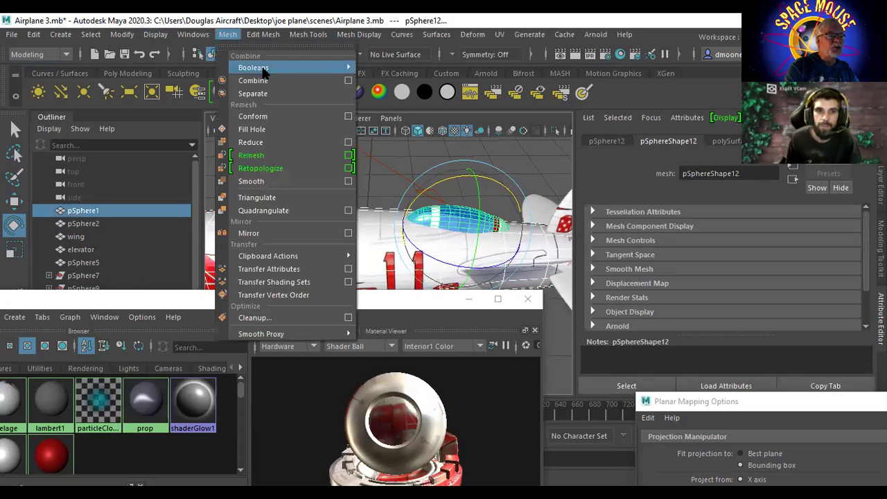
{"action": "mouse_move", "coordinate": [263, 69]}
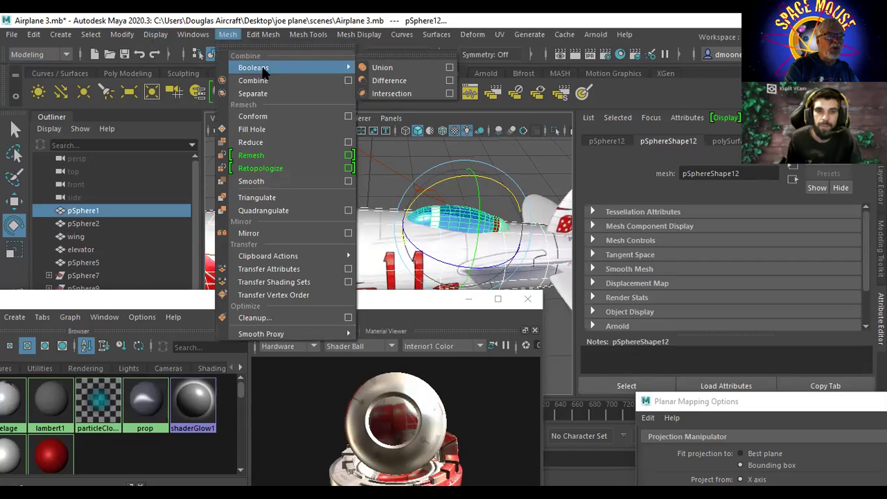
{"action": "left_click", "coordinate": [389, 81]}
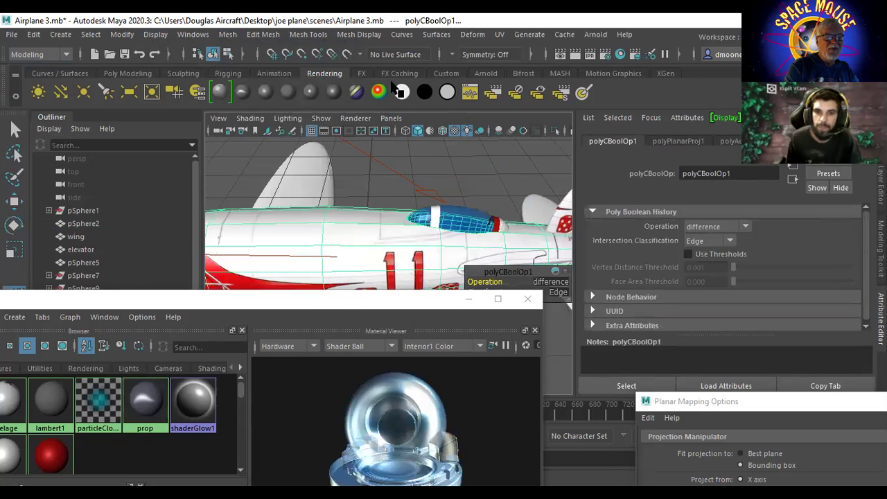
{"action": "left_click", "coordinate": [496, 173]}
Step: Scale the blue canopy up slightly to about 0.289, 0.942, 0.490 so that it stands clear of the cut surface
{"action": "left_click_drag", "start_coordinate": [416, 267], "coordinate": [386, 237], "text": "alt"}
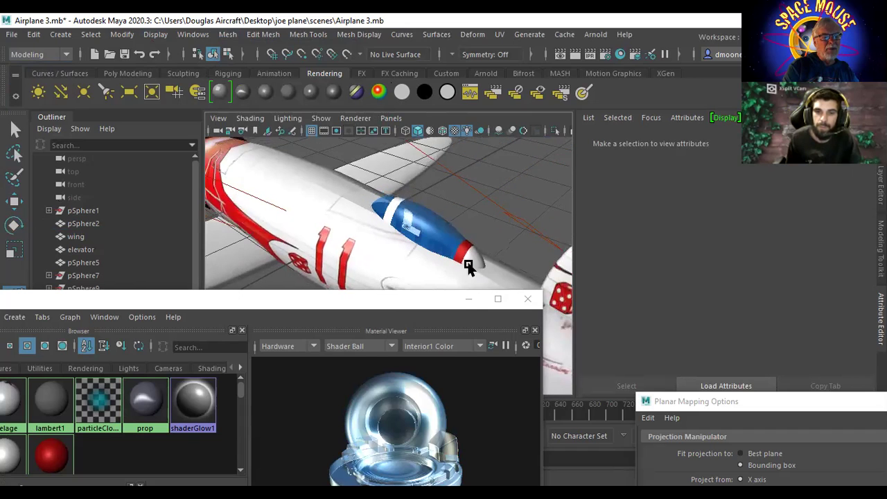
{"action": "right_click_drag", "start_coordinate": [468, 267], "coordinate": [564, 279], "text": "alt"}
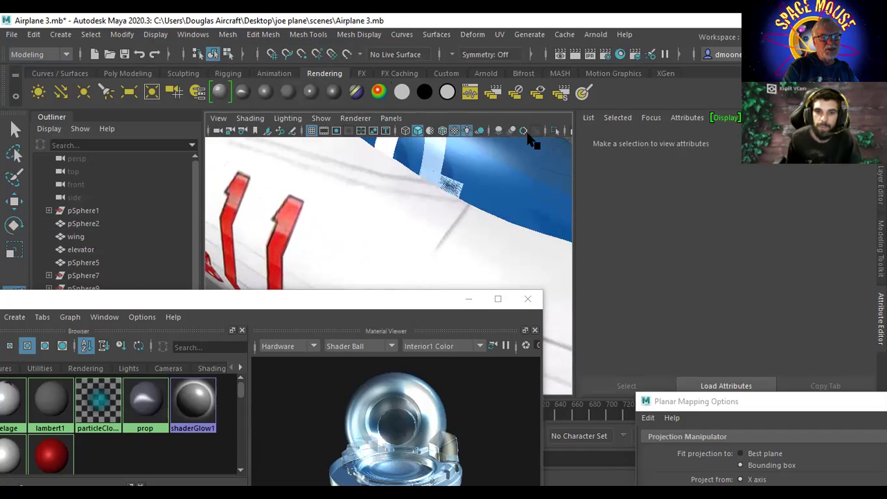
{"action": "middle_click_drag", "start_coordinate": [453, 215], "coordinate": [453, 224], "text": "alt"}
{"action": "left_click", "coordinate": [512, 232]}
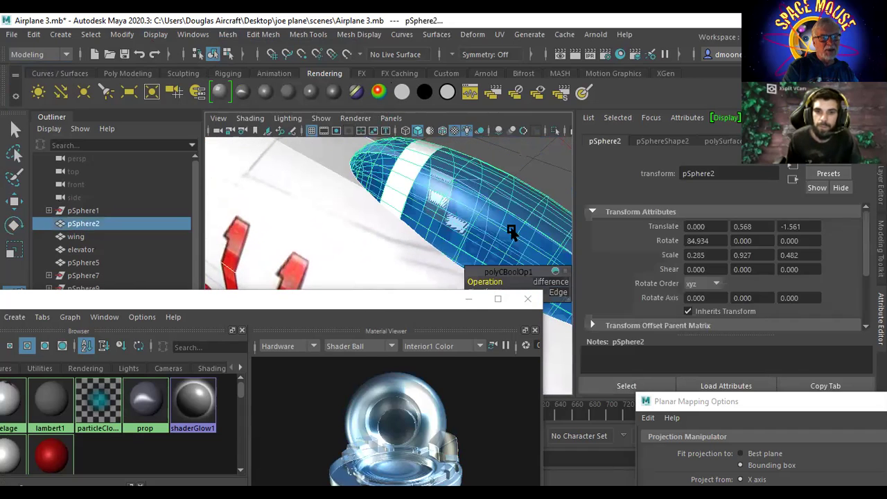
{"action": "key", "text": "r"}
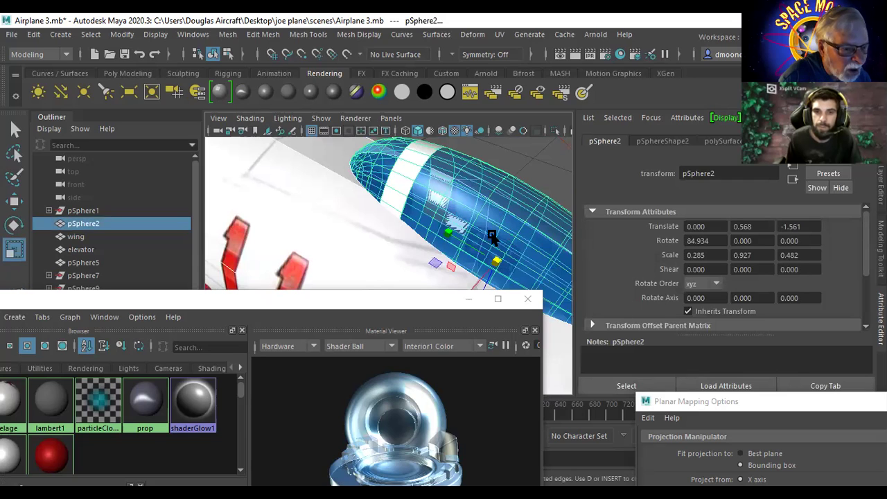
{"action": "left_click_drag", "start_coordinate": [498, 261], "coordinate": [502, 263]}
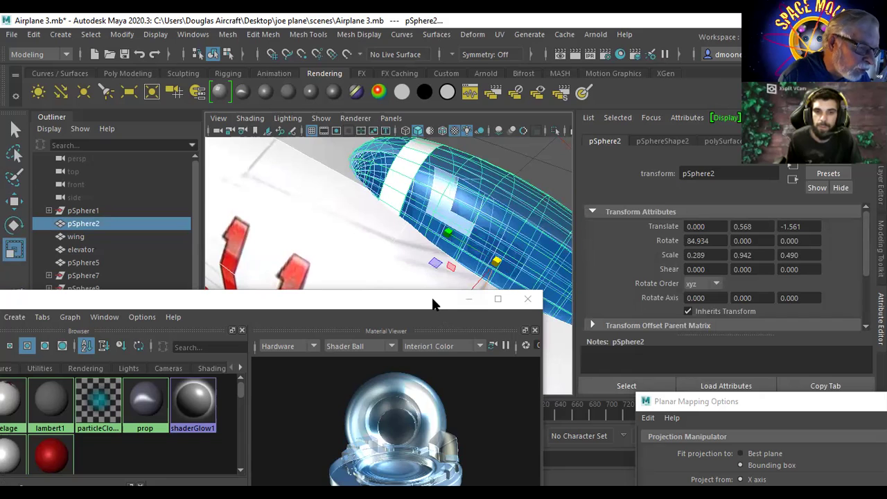
Step: Undo the canopy scaling, the Boolean Difference and the canopy duplication, and select the original canopy
{"action": "right_click_drag", "start_coordinate": [418, 275], "coordinate": [331, 253], "text": "alt"}
{"action": "left_click_drag", "start_coordinate": [330, 253], "coordinate": [402, 247], "text": "alt"}
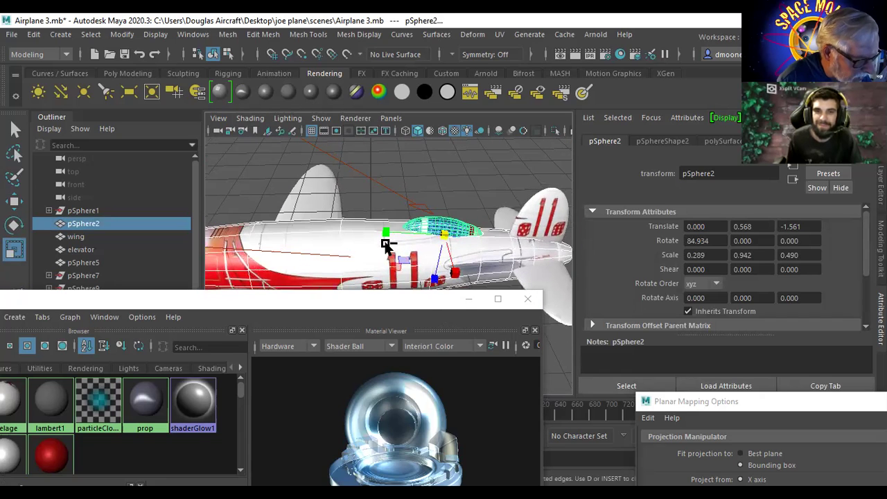
{"action": "key", "text": "ctrl+z"}
{"action": "key", "text": "ctrl+z"}
{"action": "key", "text": "ctrl+z"}
{"action": "key", "text": "ctrl+z"}
{"action": "key", "text": "ctrl+z"}
{"action": "key", "text": "ctrl+z"}
{"action": "key", "text": "ctrl+z"}
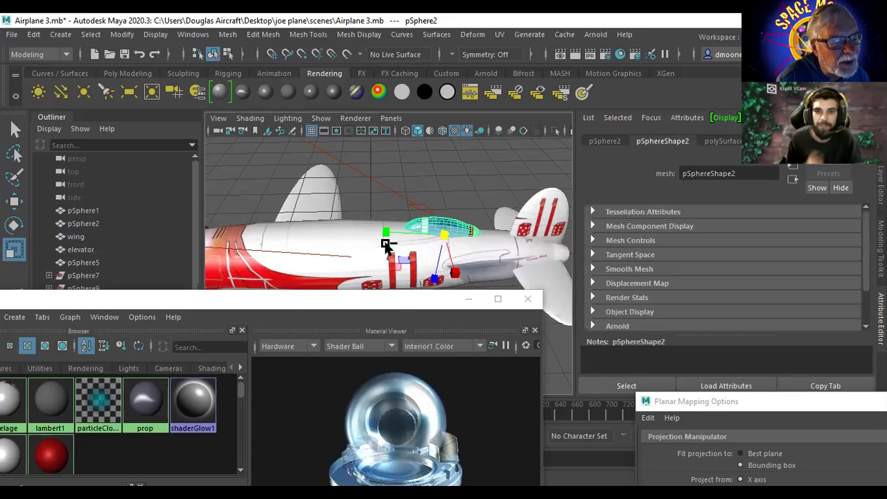
{"action": "key", "text": "ctrl+z"}
{"action": "key", "text": "ctrl+z"}
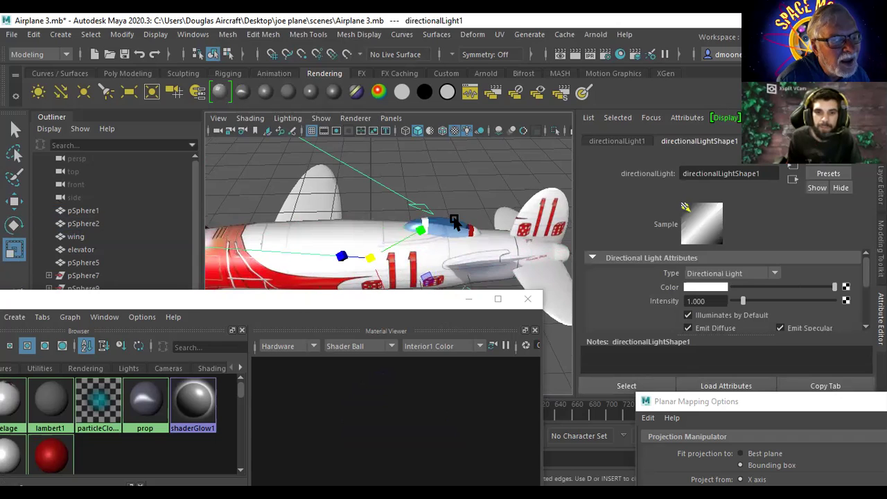
{"action": "key", "text": "ctrl+z"}
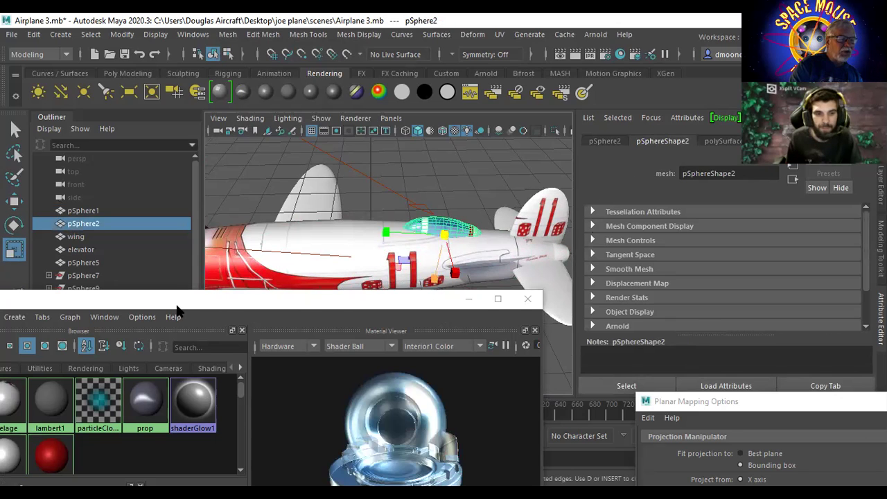
Step: Duplicate the red wings1 material in the Hypershade
{"action": "left_click_drag", "start_coordinate": [176, 305], "coordinate": [333, 237]}
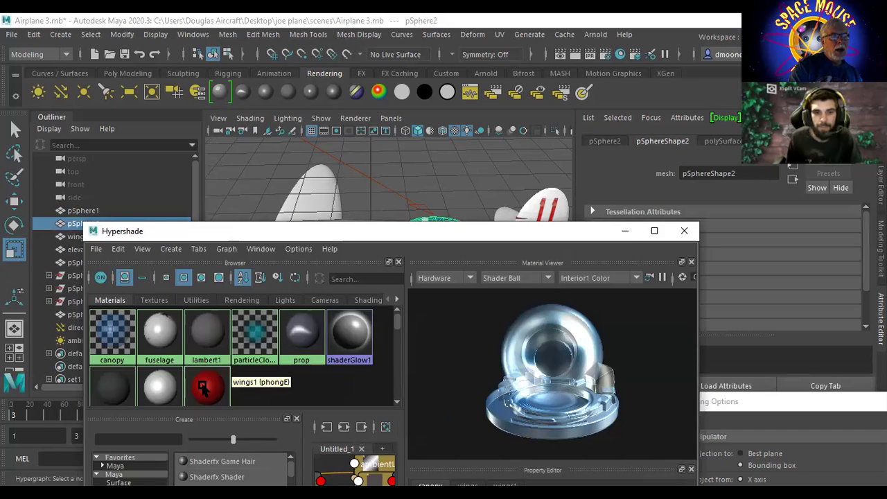
{"action": "left_click", "coordinate": [204, 390]}
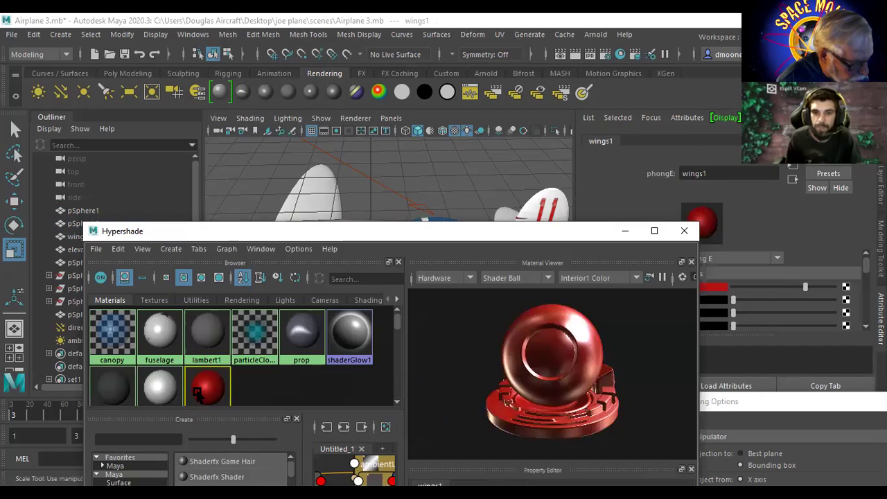
{"action": "key", "text": "ctrl+d"}
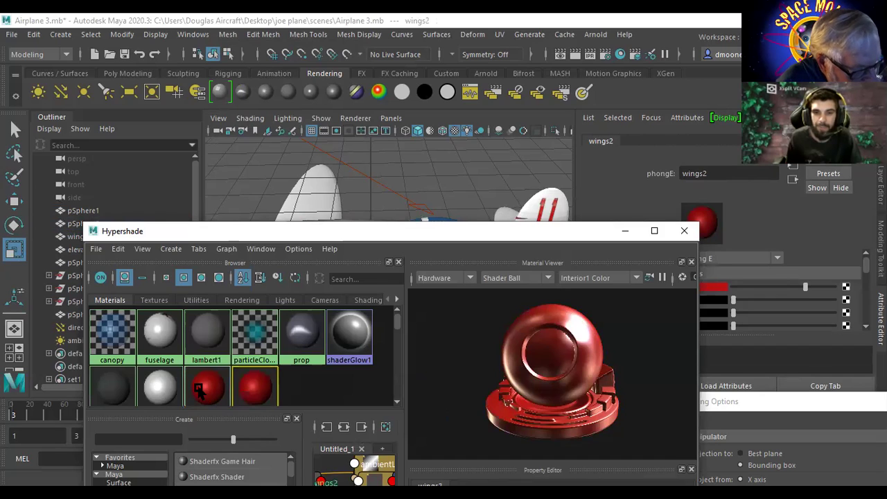
{"action": "middle_click_drag", "start_coordinate": [264, 383], "coordinate": [397, 239]}
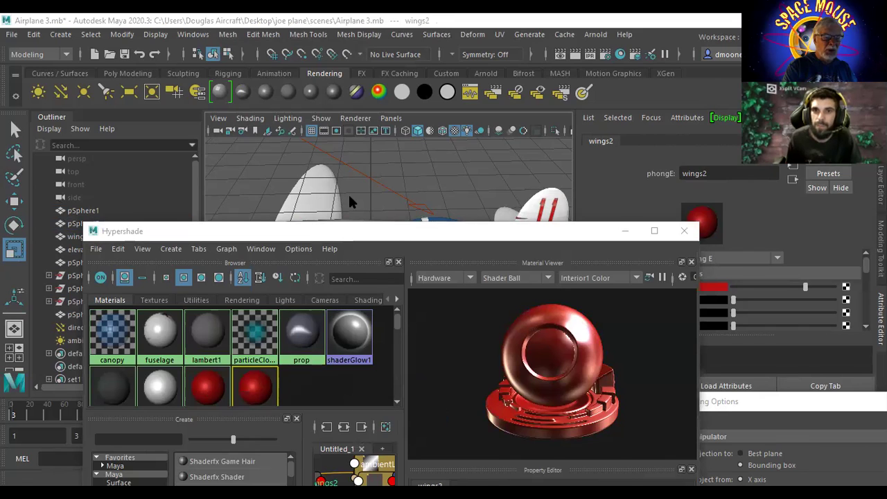
{"action": "left_click_drag", "start_coordinate": [350, 231], "coordinate": [287, 240]}
Step: Try changing the duplicated material's color to a dark green, about RGB 0.015, 0.571, 0.112
{"action": "left_click", "coordinate": [706, 287]}
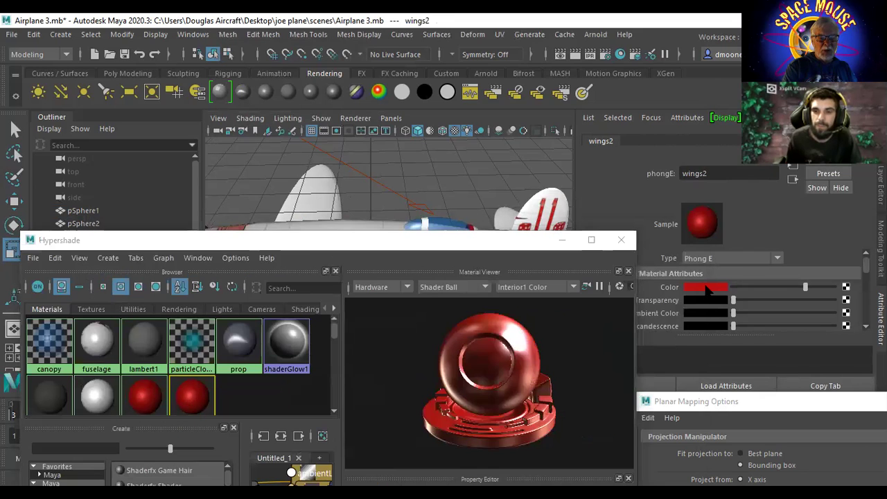
{"action": "left_click_drag", "start_coordinate": [261, 183], "coordinate": [250, 186]}
{"action": "left_click_drag", "start_coordinate": [304, 239], "coordinate": [309, 235]}
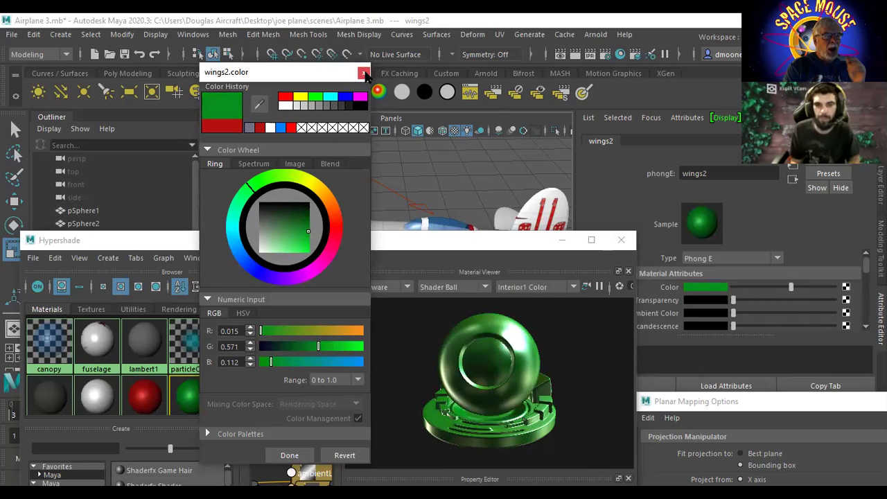
{"action": "left_click", "coordinate": [363, 72]}
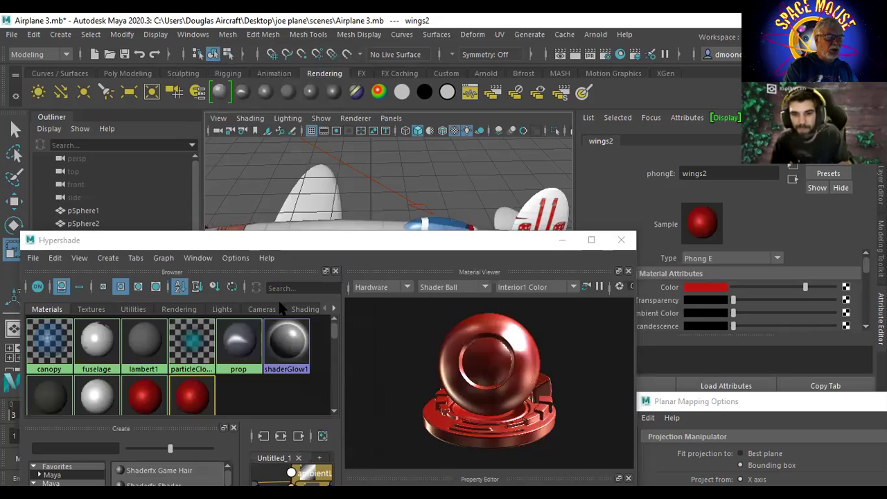
Step: Set the color of the wings2 material to a green of about RGB 0.145, 0.610, 0.055
{"action": "left_click", "coordinate": [196, 402]}
{"action": "left_click", "coordinate": [701, 291]}
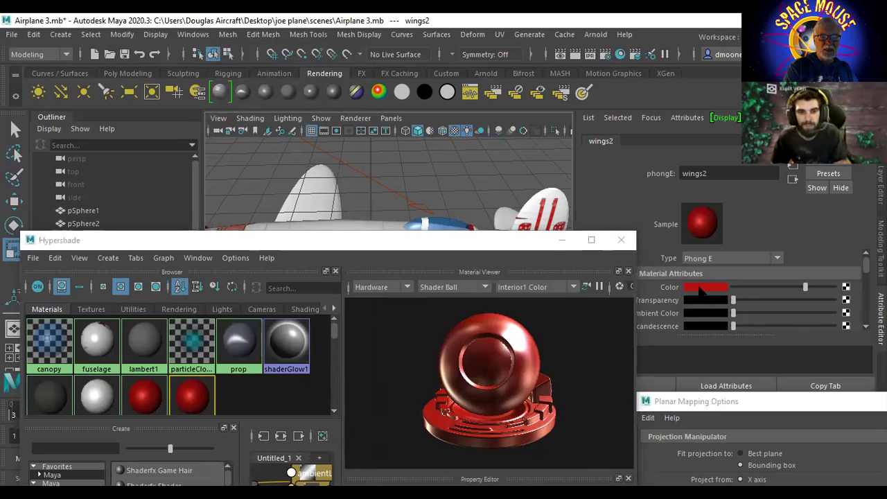
{"action": "left_click", "coordinate": [705, 287]}
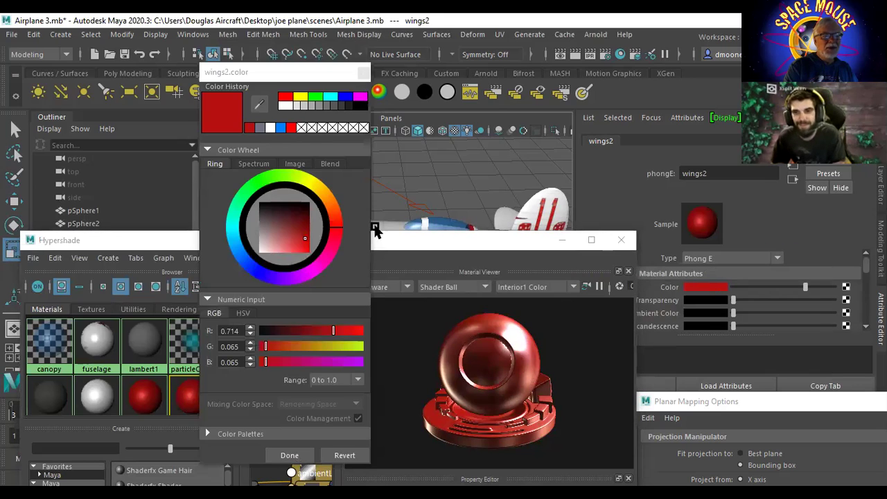
{"action": "left_click_drag", "start_coordinate": [321, 194], "coordinate": [266, 178]}
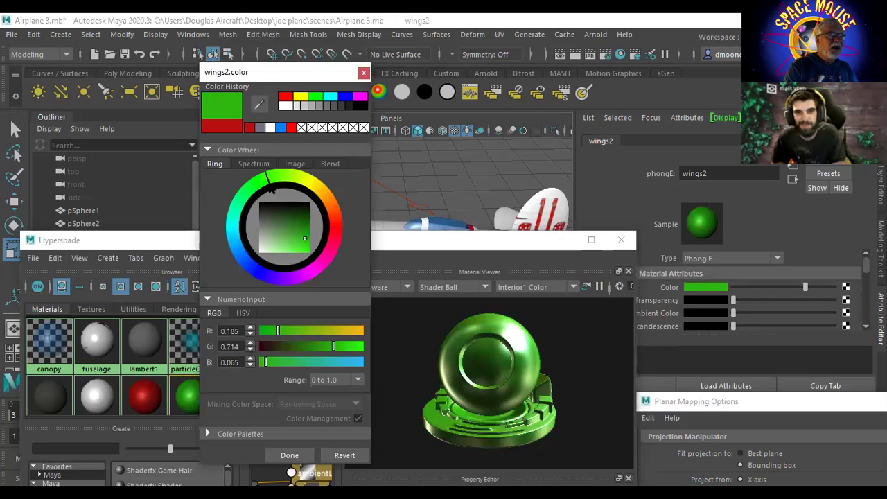
{"action": "left_click", "coordinate": [310, 246]}
{"action": "left_click_drag", "start_coordinate": [307, 240], "coordinate": [304, 234]}
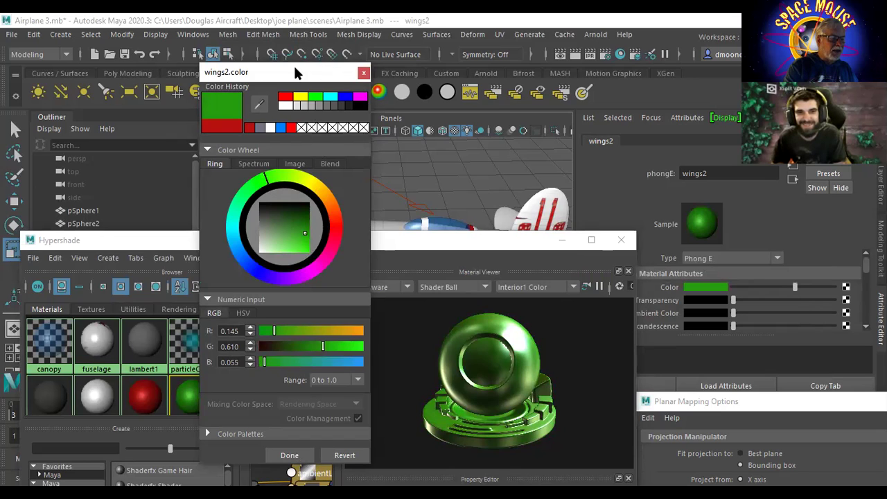
{"action": "left_click_drag", "start_coordinate": [294, 68], "coordinate": [134, 48]}
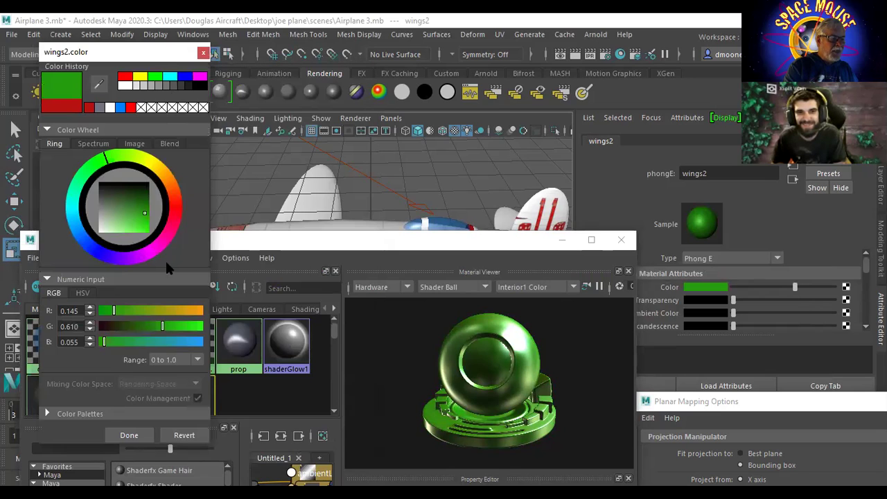
{"action": "left_click", "coordinate": [130, 434]}
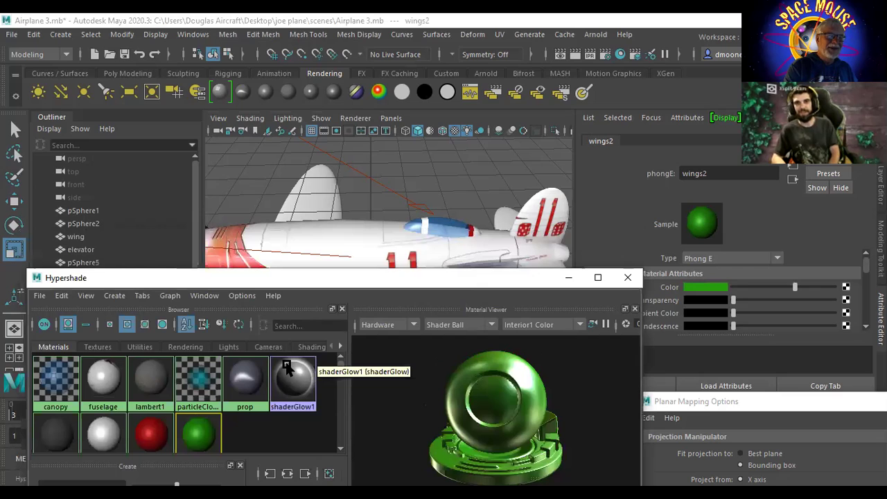
Step: Duplicate the canopy in place and assign the green wings2 material to the duplicate
{"action": "left_click", "coordinate": [451, 230]}
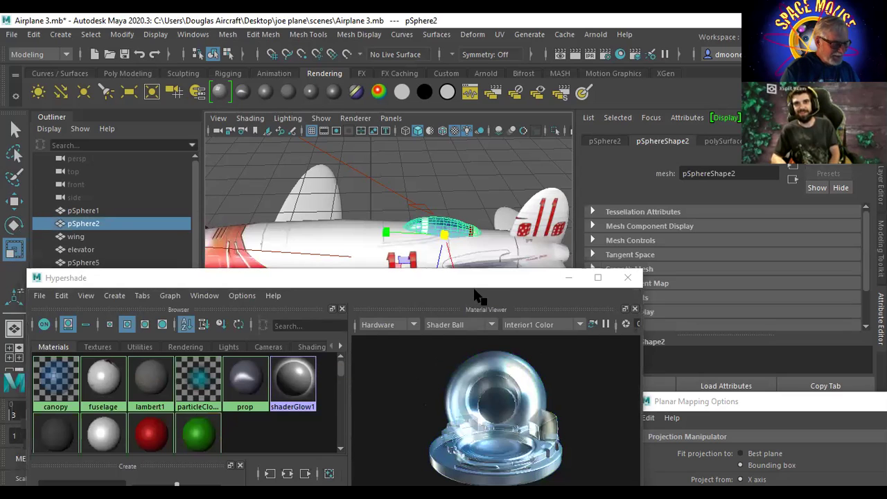
{"action": "scroll", "coordinate": [281, 358], "scroll_direction": "down", "scroll_amount": 1}
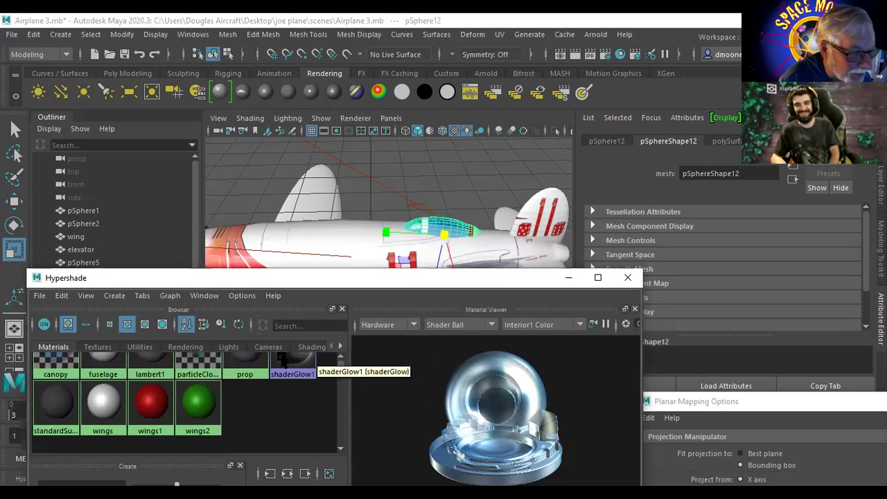
{"action": "middle_click_drag", "start_coordinate": [281, 358], "coordinate": [443, 231]}
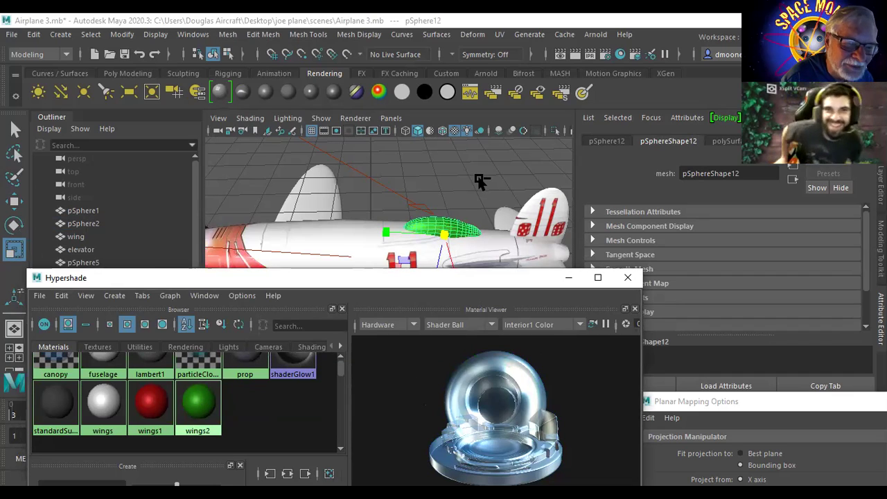
Step: Try a Boolean Difference with the green canopy duplicate selected first and the fuselage second
{"action": "left_click", "coordinate": [350, 246]}
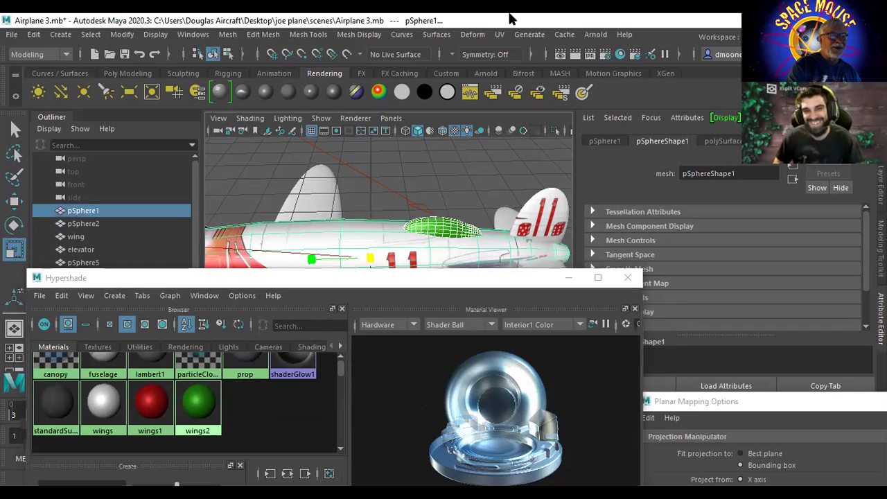
{"action": "left_click", "coordinate": [227, 35]}
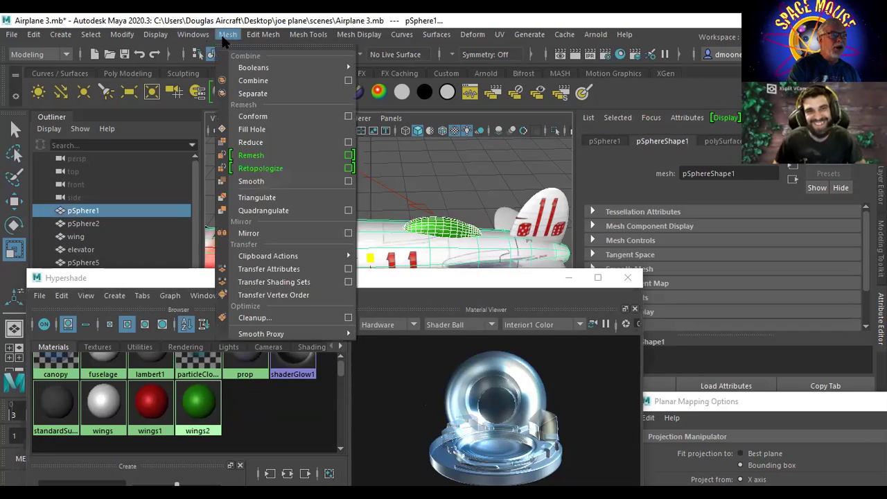
{"action": "mouse_move", "coordinate": [257, 67]}
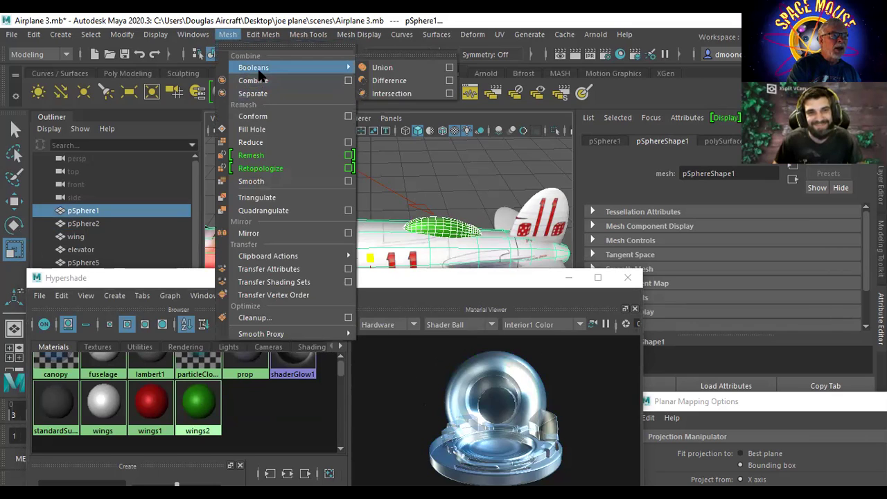
{"action": "left_click", "coordinate": [384, 81]}
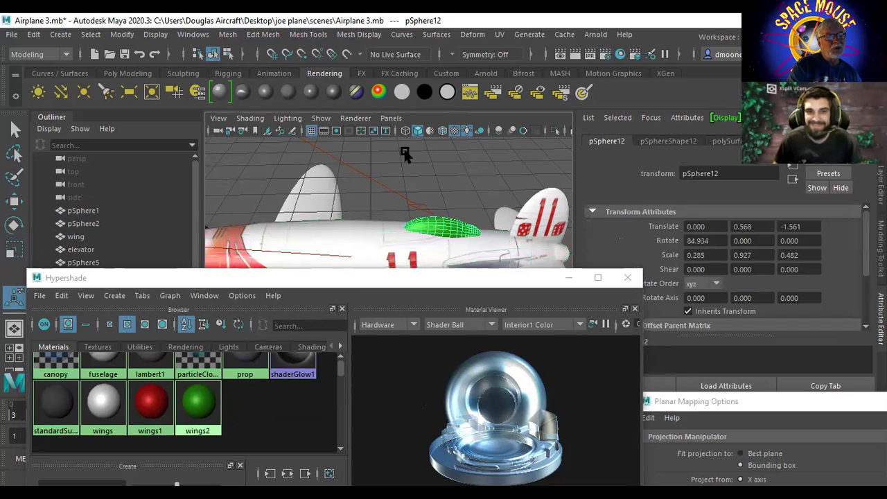
Step: Cut the cockpit opening with a Boolean Difference, selecting the fuselage first and the green canopy copy second
{"action": "left_click", "coordinate": [382, 154]}
{"action": "left_click", "coordinate": [350, 243]}
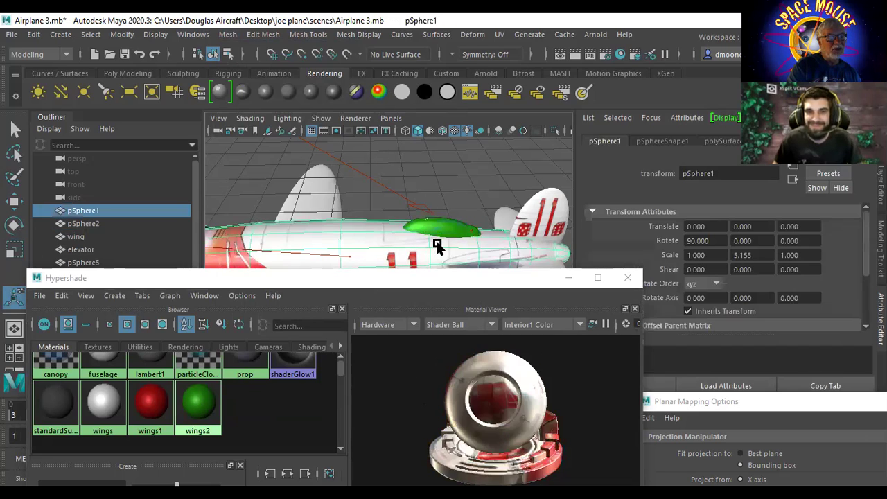
{"action": "key", "text": "Caps_Lock"}
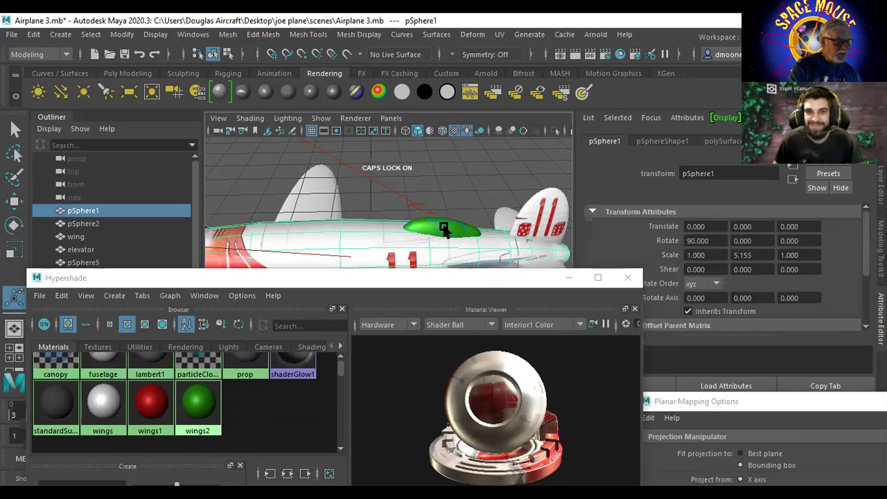
{"action": "left_click", "coordinate": [443, 228], "text": "shift"}
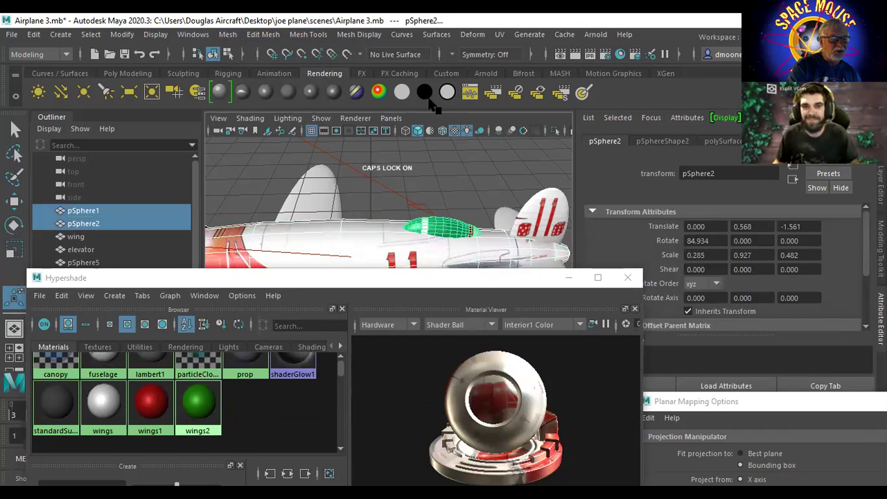
{"action": "left_click", "coordinate": [226, 38]}
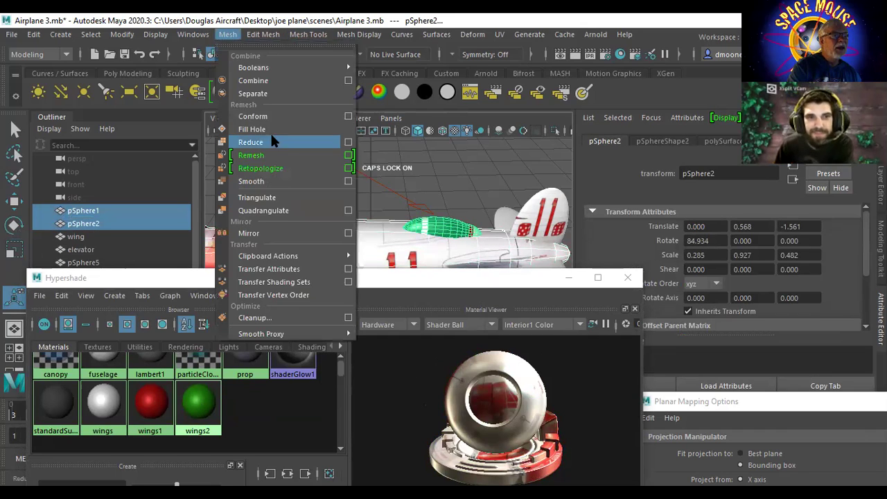
{"action": "mouse_move", "coordinate": [264, 68]}
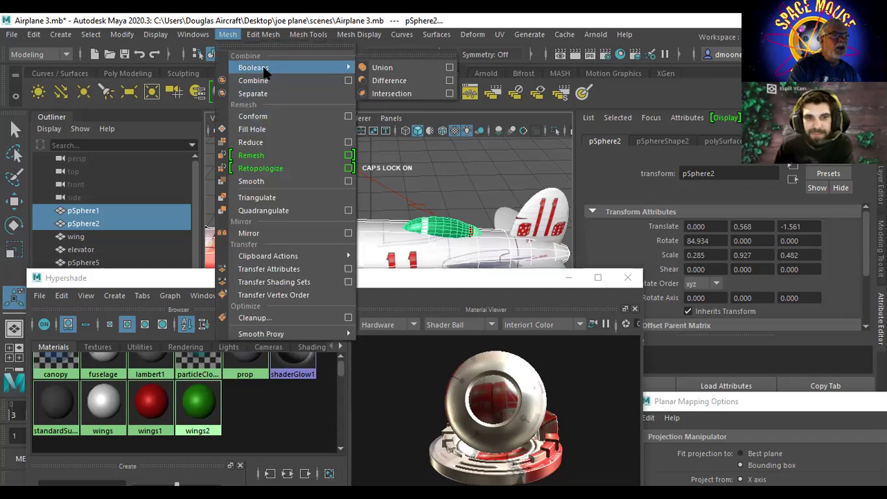
{"action": "left_click", "coordinate": [390, 81]}
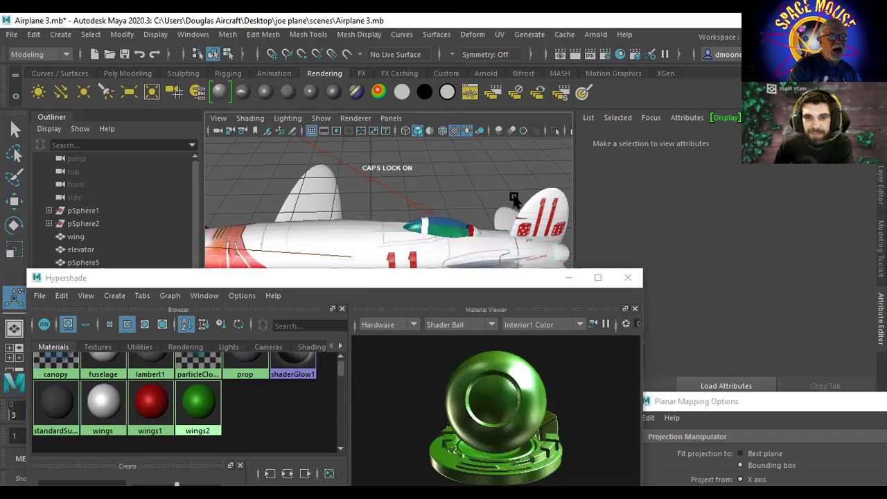
Step: Scale the transparent canopy slightly so its surface separates from the green cockpit cutout, and deselect it
{"action": "left_click_drag", "start_coordinate": [461, 192], "coordinate": [373, 224], "text": "alt"}
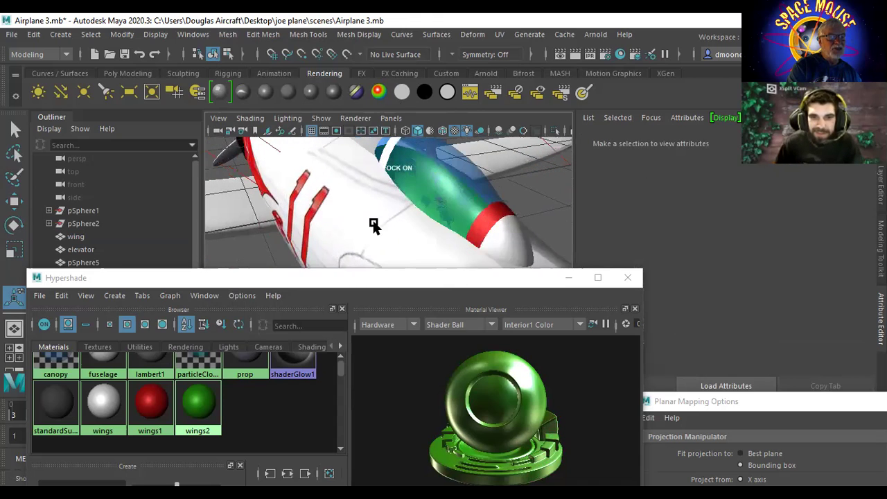
{"action": "right_click_drag", "start_coordinate": [484, 228], "coordinate": [444, 232], "text": "alt"}
{"action": "left_click", "coordinate": [439, 208]}
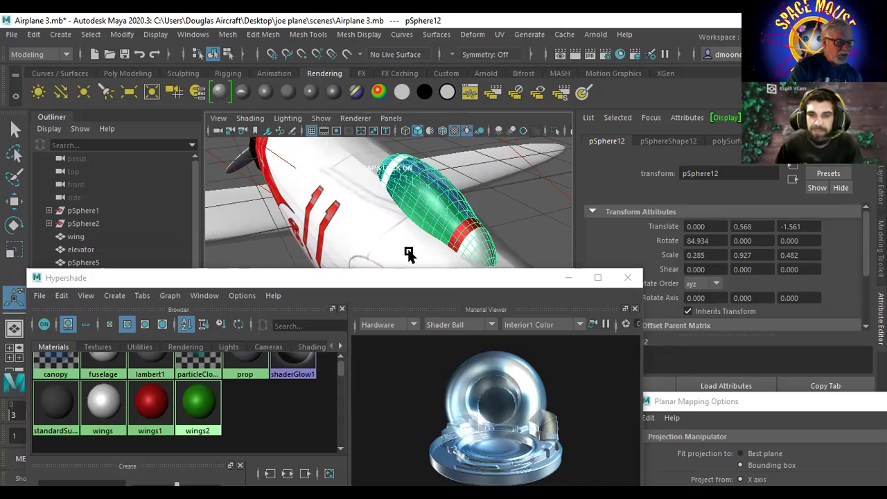
{"action": "key", "text": "r"}
{"action": "left_click_drag", "start_coordinate": [376, 233], "coordinate": [371, 233]}
{"action": "left_click", "coordinate": [542, 210]}
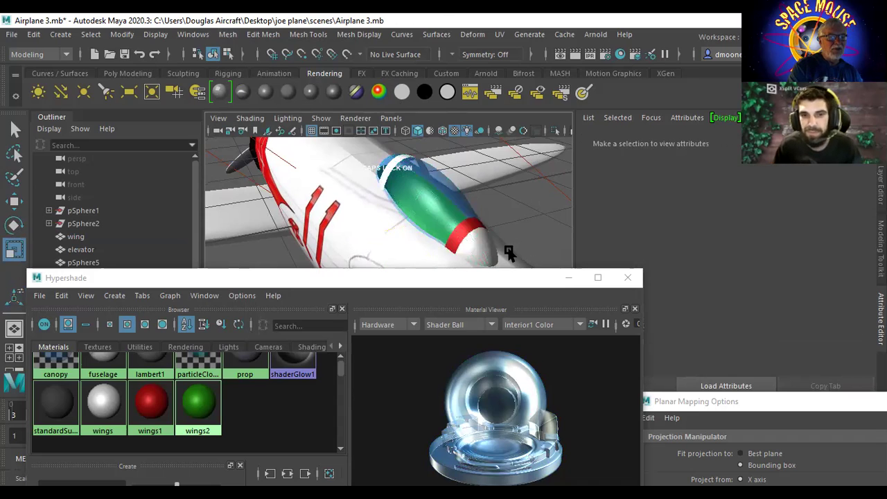
Step: Save the scene as Airplane 4.mb in the project's scenes folder
{"action": "left_click_drag", "start_coordinate": [374, 235], "coordinate": [450, 232], "text": "alt"}
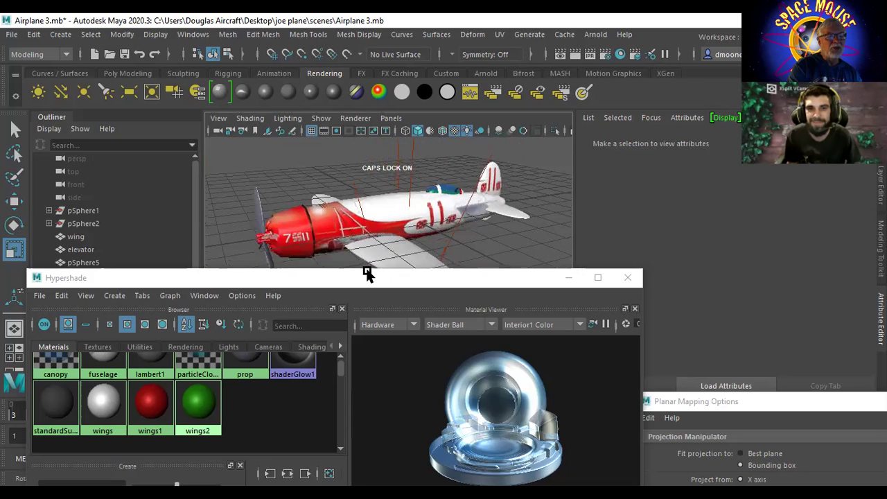
{"action": "left_click", "coordinate": [11, 34]}
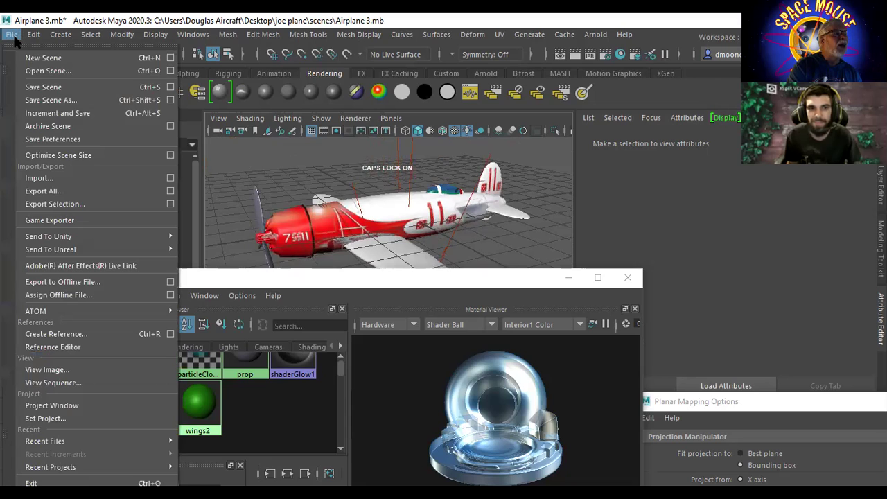
{"action": "left_click", "coordinate": [65, 102]}
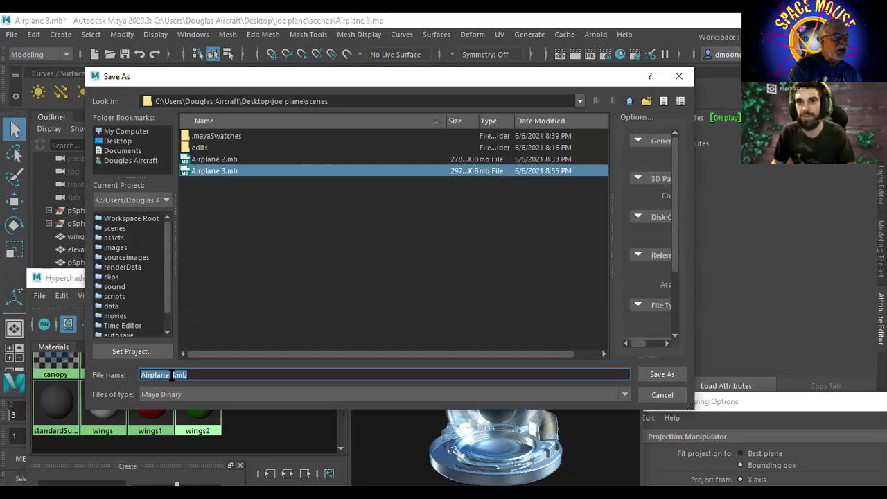
{"action": "left_click", "coordinate": [173, 374]}
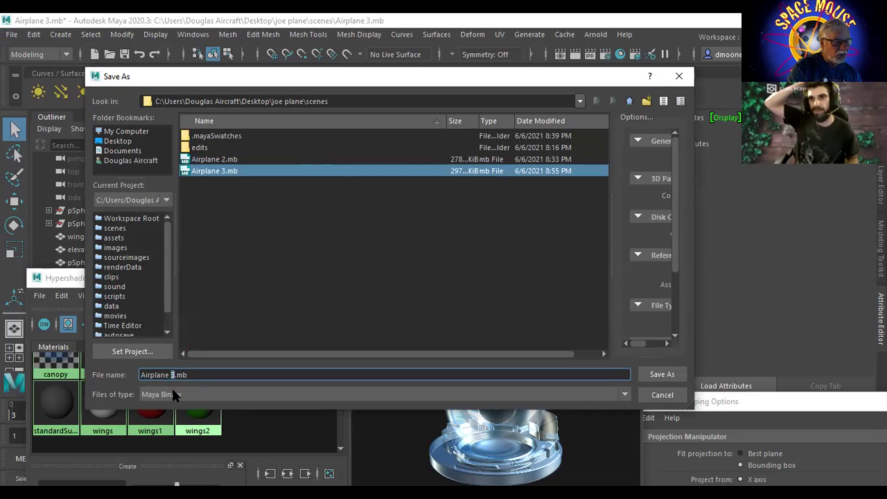
{"action": "type", "text": "4"}
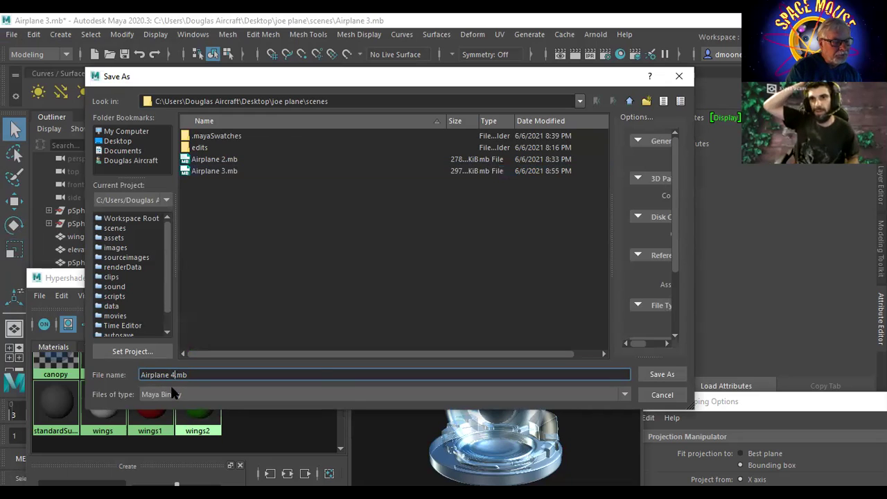
{"action": "left_click", "coordinate": [660, 375]}
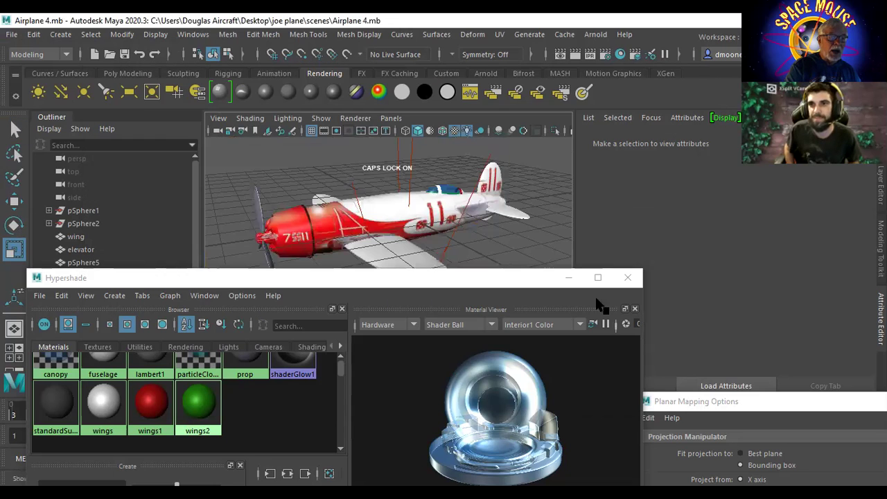
Step: Move the wing forward toward the nose, to a Z translation of about 2.086
{"action": "left_click_drag", "start_coordinate": [385, 215], "coordinate": [700, 259], "text": "alt"}
{"action": "left_click_drag", "start_coordinate": [464, 174], "coordinate": [535, 294], "text": "alt"}
{"action": "left_click_drag", "start_coordinate": [439, 253], "coordinate": [368, 222], "text": "alt"}
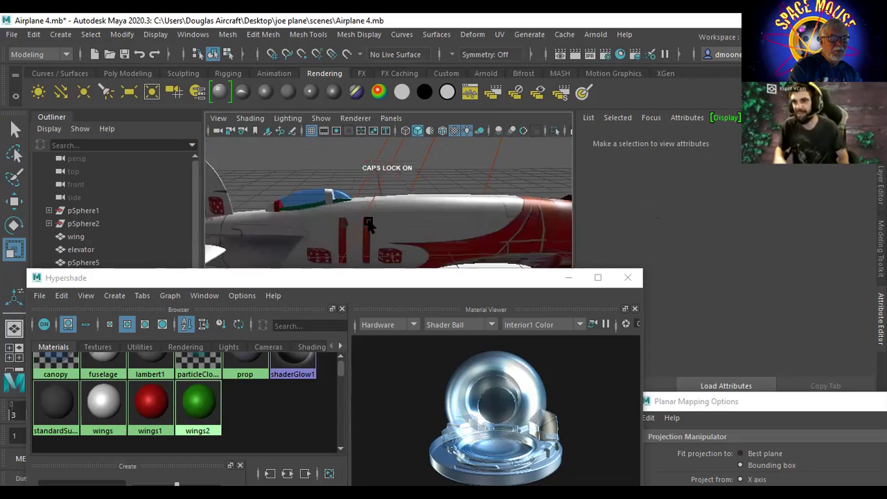
{"action": "right_click_drag", "start_coordinate": [368, 222], "coordinate": [259, 192], "text": "alt"}
{"action": "left_click_drag", "start_coordinate": [259, 192], "coordinate": [395, 226], "text": "alt"}
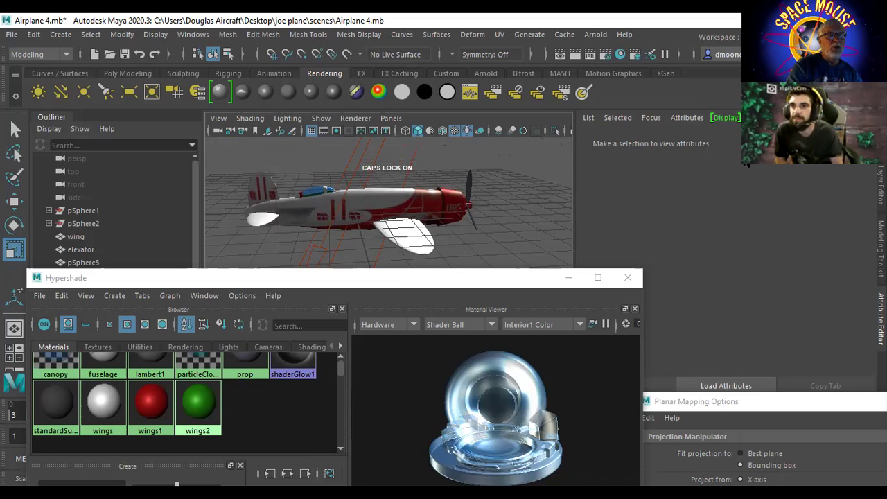
{"action": "left_click_drag", "start_coordinate": [556, 201], "coordinate": [410, 256], "text": "alt"}
{"action": "left_click", "coordinate": [423, 257]}
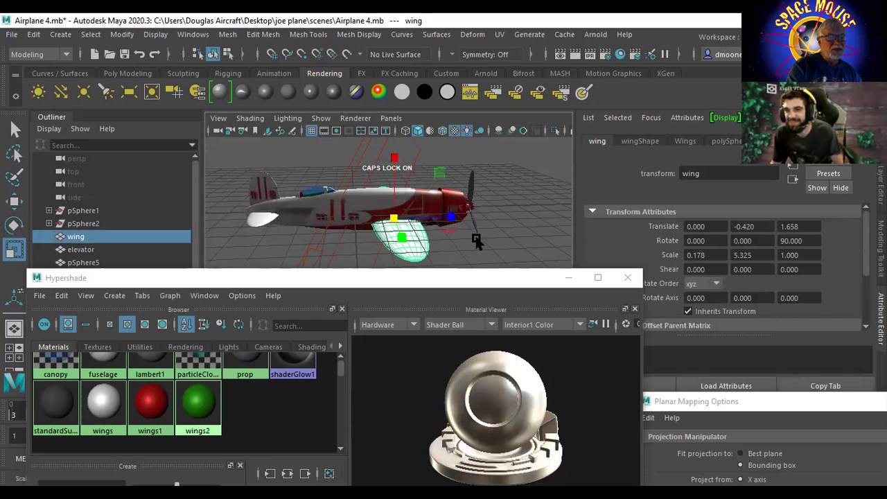
{"action": "key", "text": "w"}
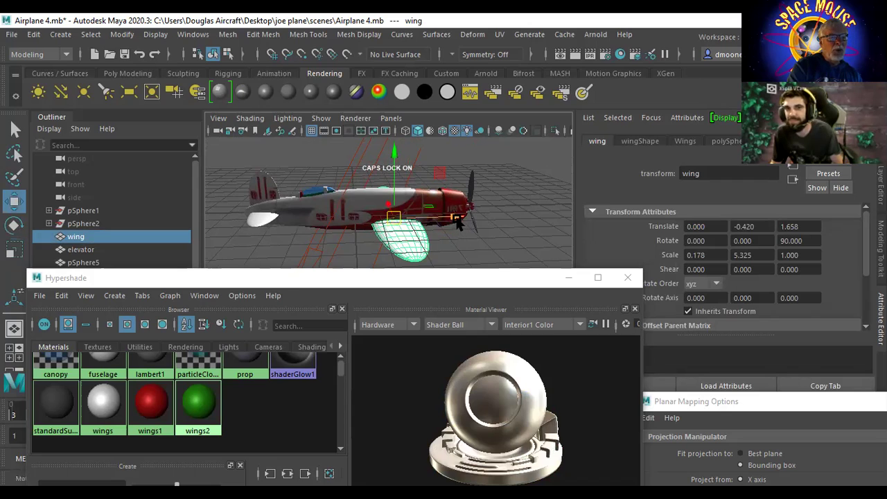
{"action": "left_click_drag", "start_coordinate": [466, 223], "coordinate": [410, 196]}
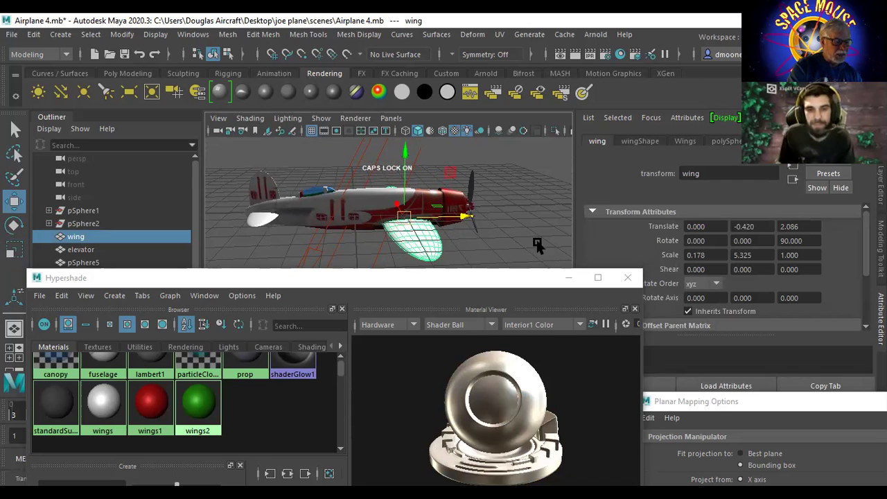
Step: Thin the wing by scaling it to about 0.138 in X, and deselect it
{"action": "left_click_drag", "start_coordinate": [524, 222], "coordinate": [435, 222], "text": "alt"}
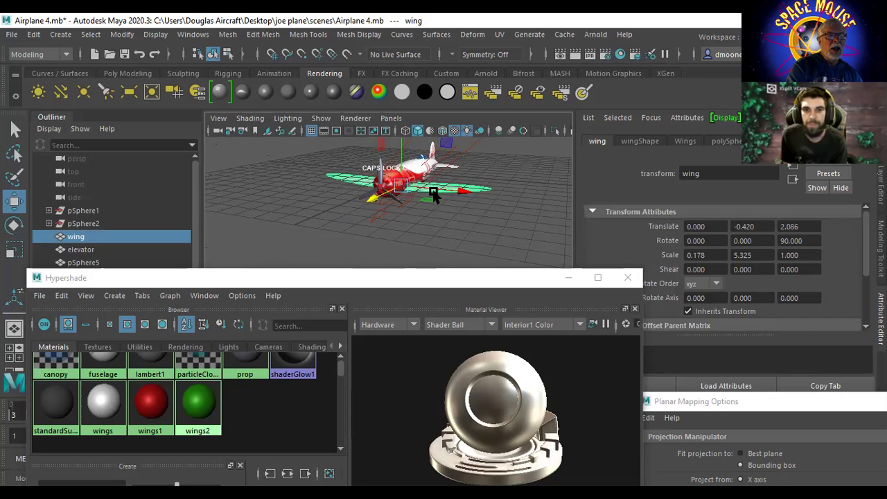
{"action": "left_click_drag", "start_coordinate": [409, 190], "coordinate": [570, 232], "text": "alt"}
{"action": "left_click_drag", "start_coordinate": [511, 204], "coordinate": [396, 217], "text": "alt"}
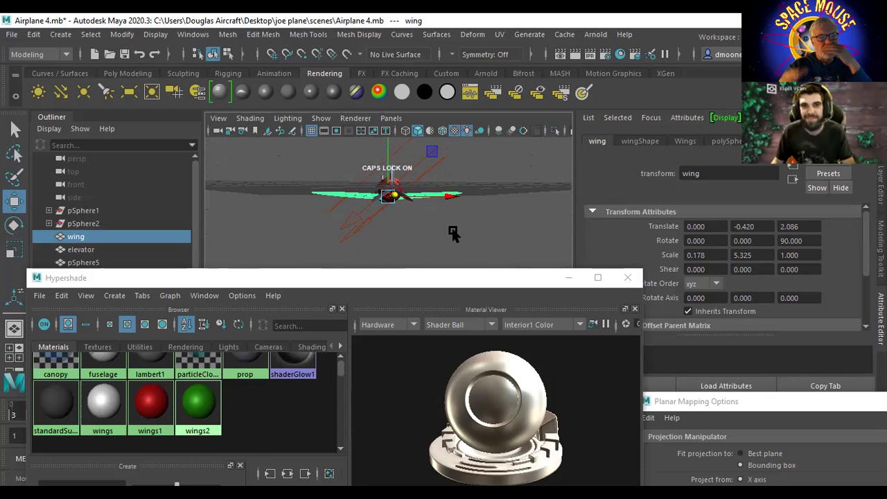
{"action": "left_click_drag", "start_coordinate": [509, 225], "coordinate": [375, 226], "text": "alt"}
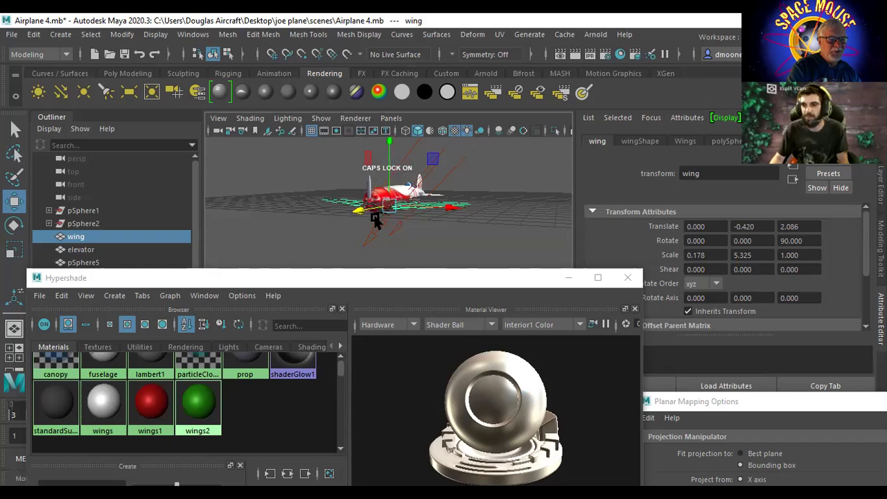
{"action": "key", "text": "r"}
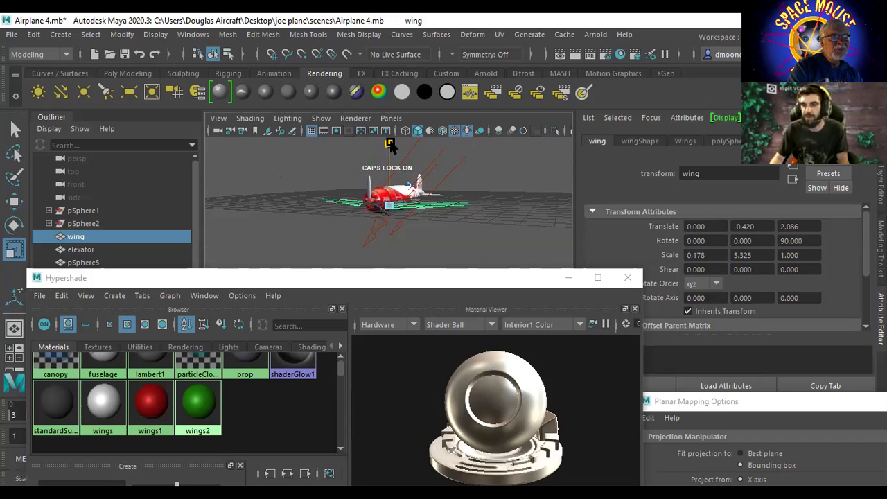
{"action": "left_click", "coordinate": [519, 179]}
Step: Examine the thinned wing and the whole airplane from below, the front and the side
{"action": "left_click_drag", "start_coordinate": [422, 228], "coordinate": [396, 147], "text": "alt"}
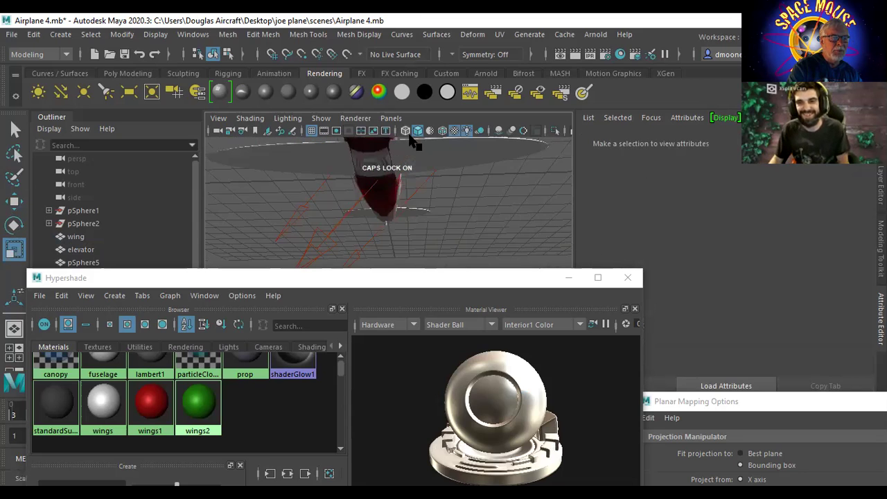
{"action": "left_click_drag", "start_coordinate": [410, 177], "coordinate": [463, 176], "text": "alt"}
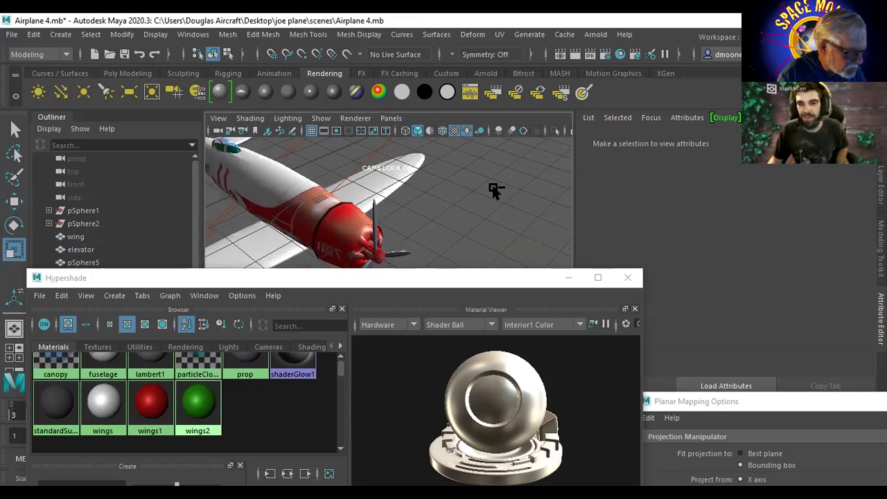
{"action": "left_click", "coordinate": [402, 170]}
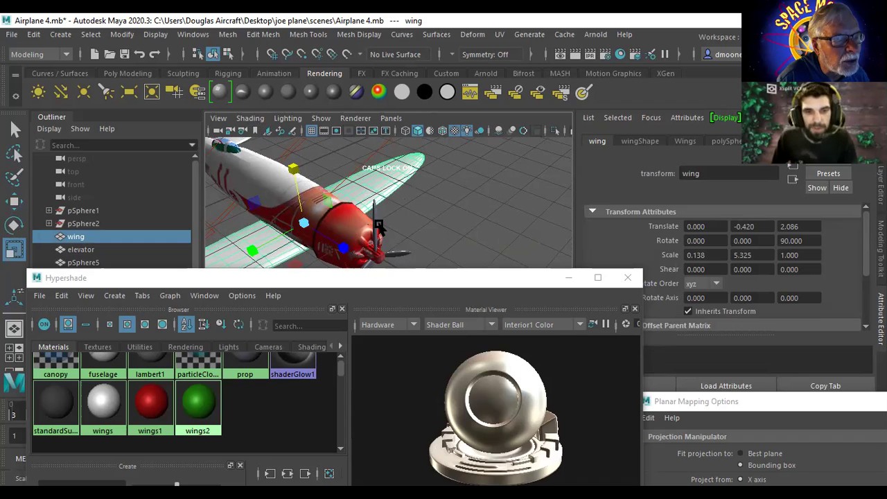
{"action": "left_click_drag", "start_coordinate": [491, 214], "coordinate": [246, 192], "text": "alt"}
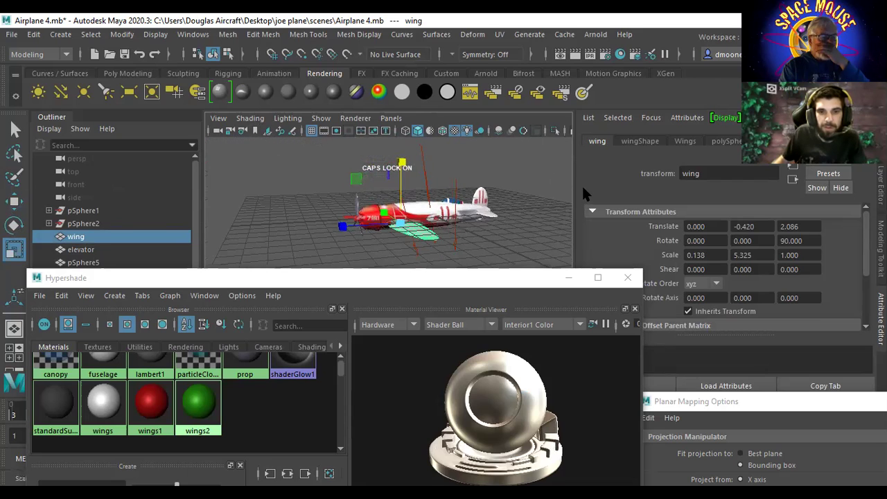
{"action": "left_click", "coordinate": [532, 189]}
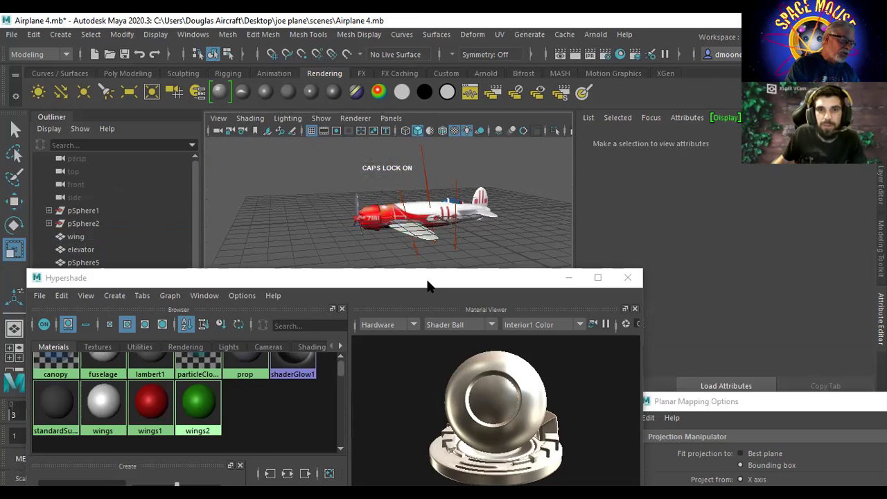
{"action": "left_click_drag", "start_coordinate": [424, 244], "coordinate": [346, 183], "text": "alt"}
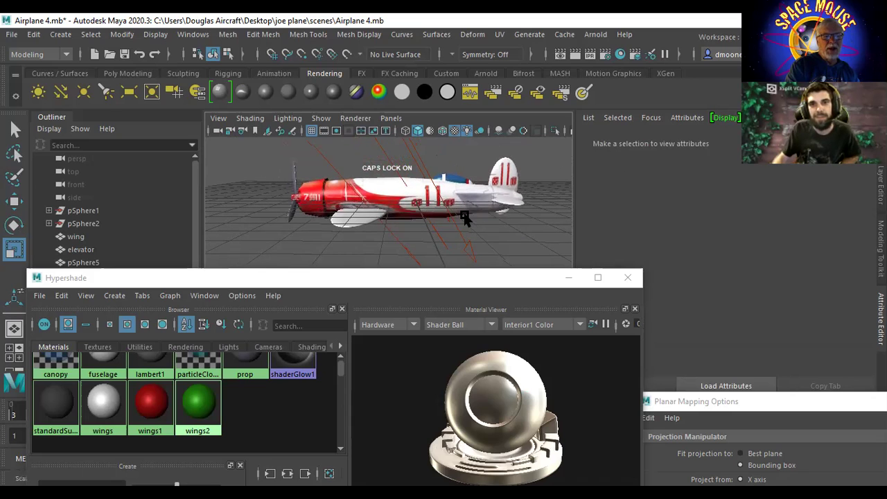
{"action": "left_click_drag", "start_coordinate": [424, 212], "coordinate": [390, 214], "text": "alt"}
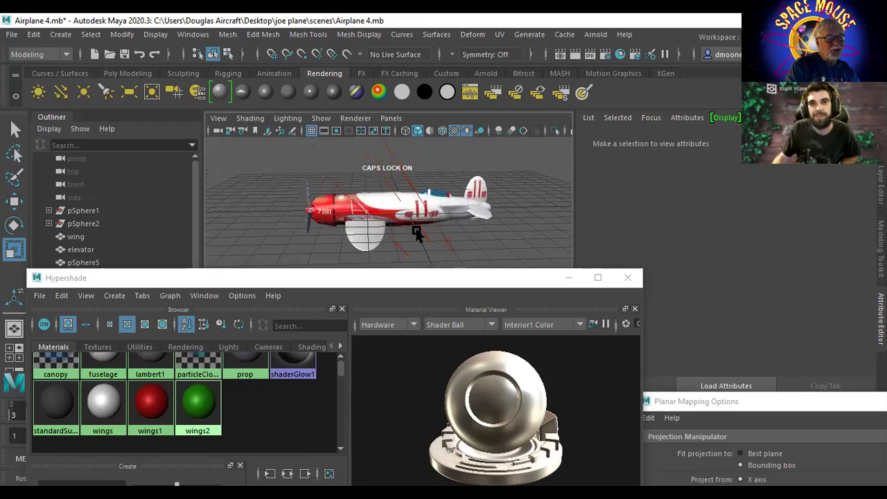
{"action": "left_click_drag", "start_coordinate": [475, 225], "coordinate": [464, 202], "text": "alt"}
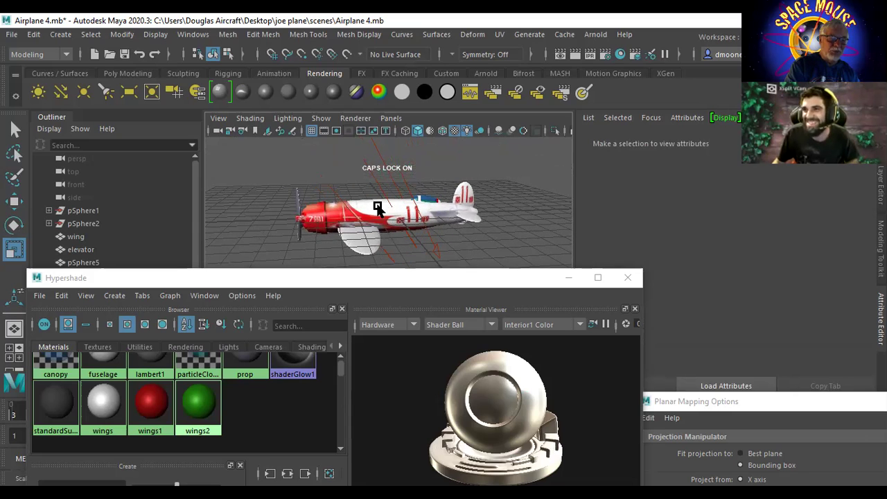
{"action": "left_click_drag", "start_coordinate": [425, 229], "coordinate": [371, 221], "text": "alt"}
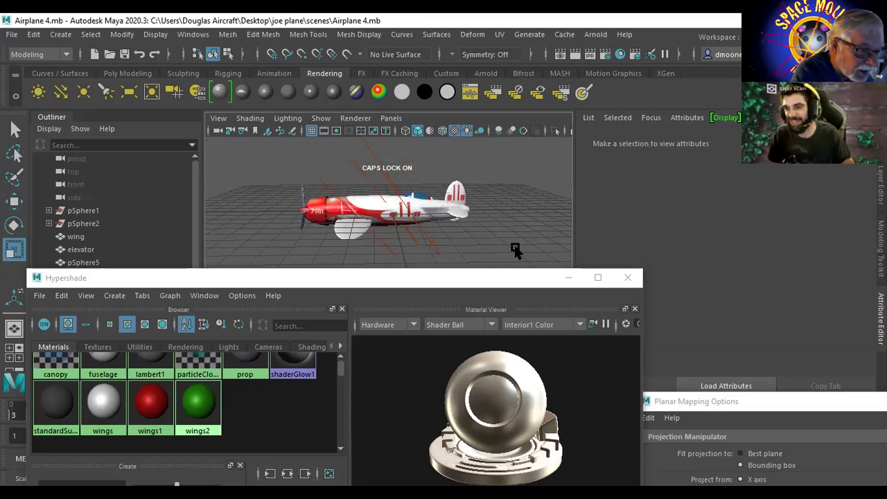
Step: Close the Hypershade and Planar Mapping Options windows to clear the view of the airplane
{"action": "left_click", "coordinate": [627, 279]}
{"action": "left_click_drag", "start_coordinate": [858, 408], "coordinate": [627, 114]}
{"action": "left_click", "coordinate": [735, 105]}
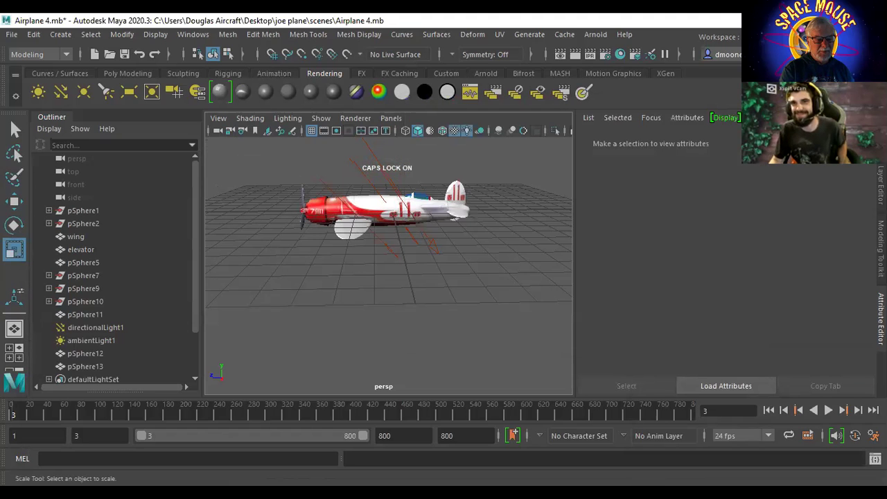